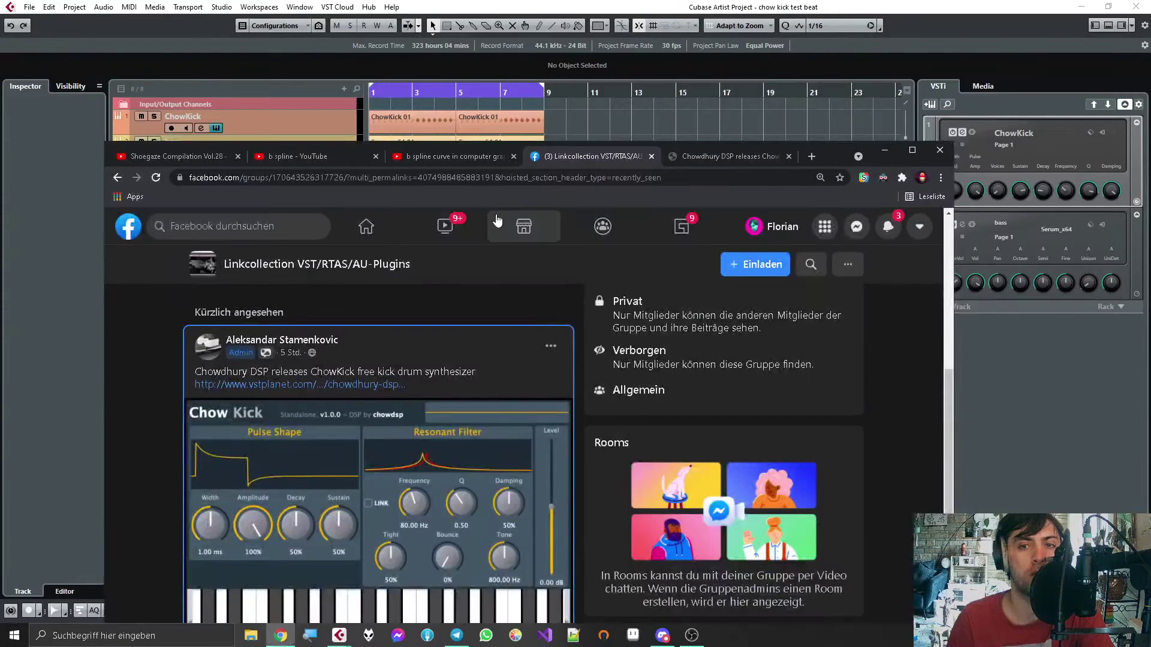
# Step: Examine the vstplanet news article about Chowdhury DSP's free ChowKick kick drum synthesizer
pyautogui.moveTo(810, 151); pyautogui.dragTo(824, 55)
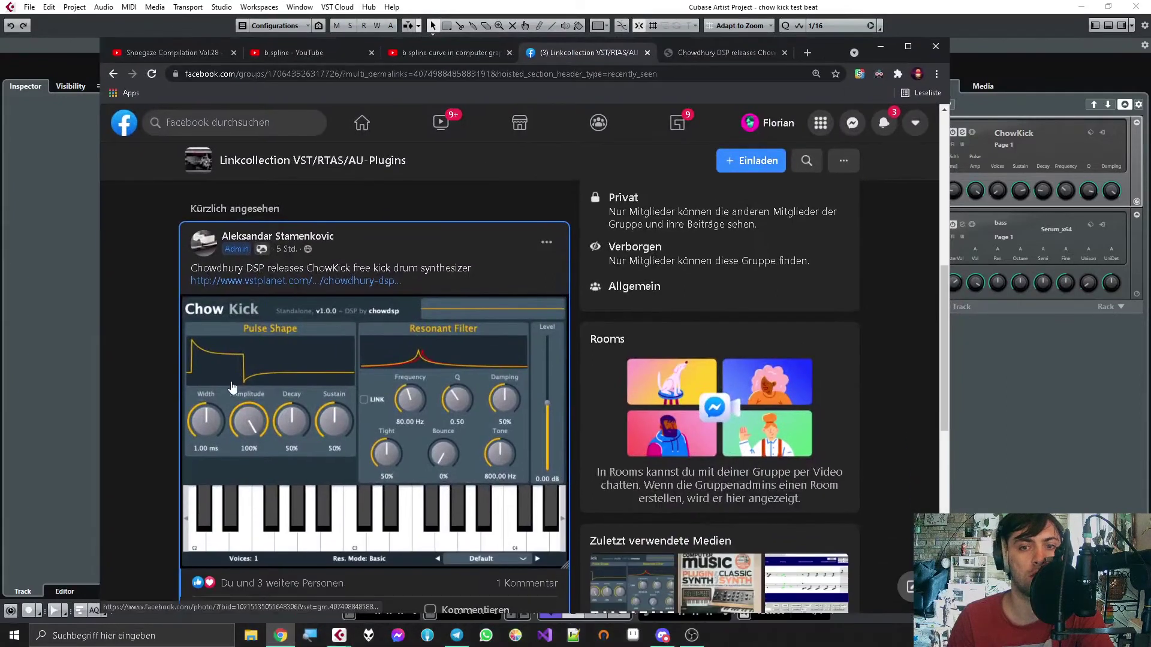
pyautogui.click(695, 51)
pyautogui.scroll(12, 469, 312)
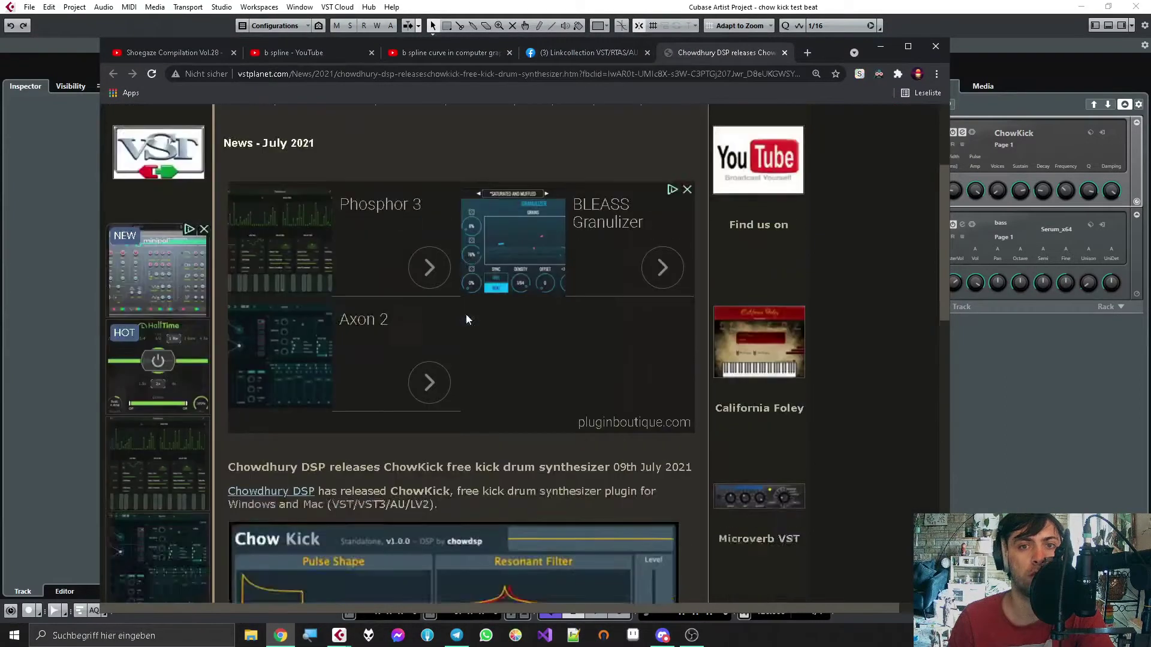
pyautogui.scroll(-8, 496, 262)
pyautogui.scroll(-1, 496, 263)
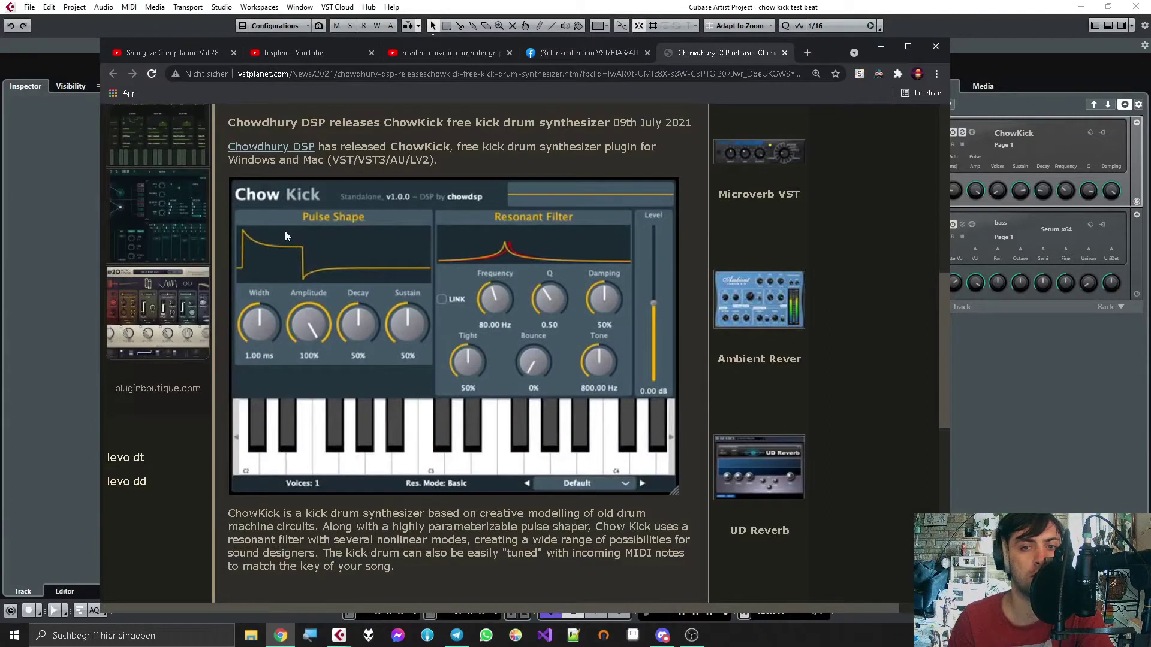
pyautogui.scroll(2, 359, 233)
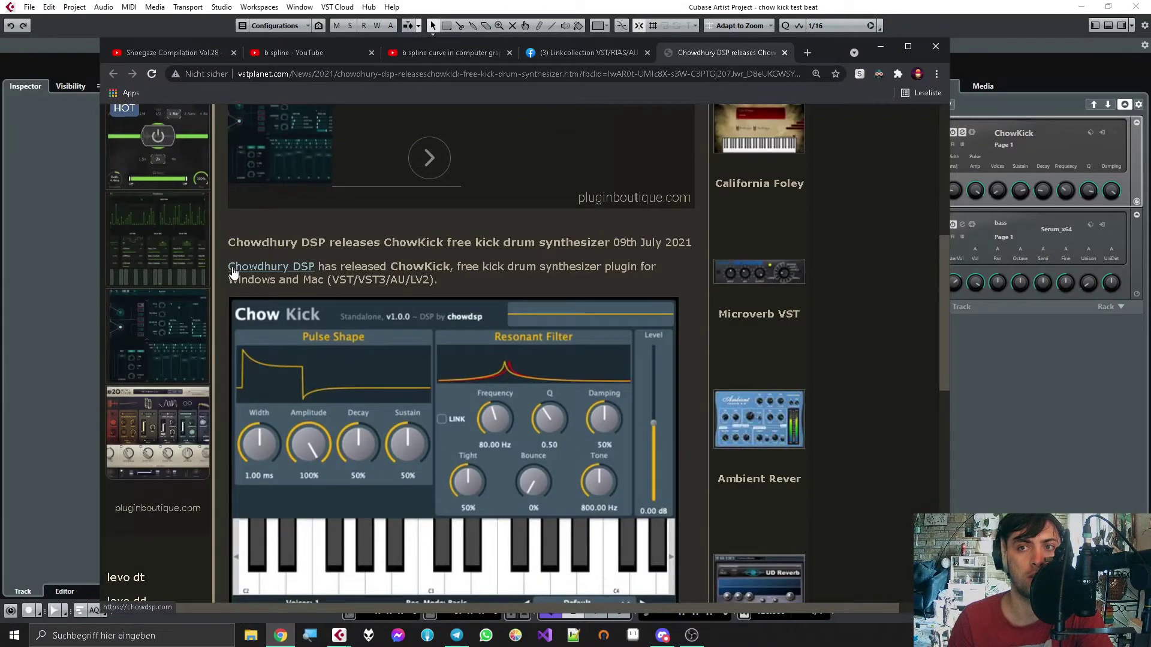
# Step: Open the Chowdhury DSP website from the article and go to its full list of audio plugins
pyautogui.middleClick(232, 271)
pyautogui.click(731, 53)
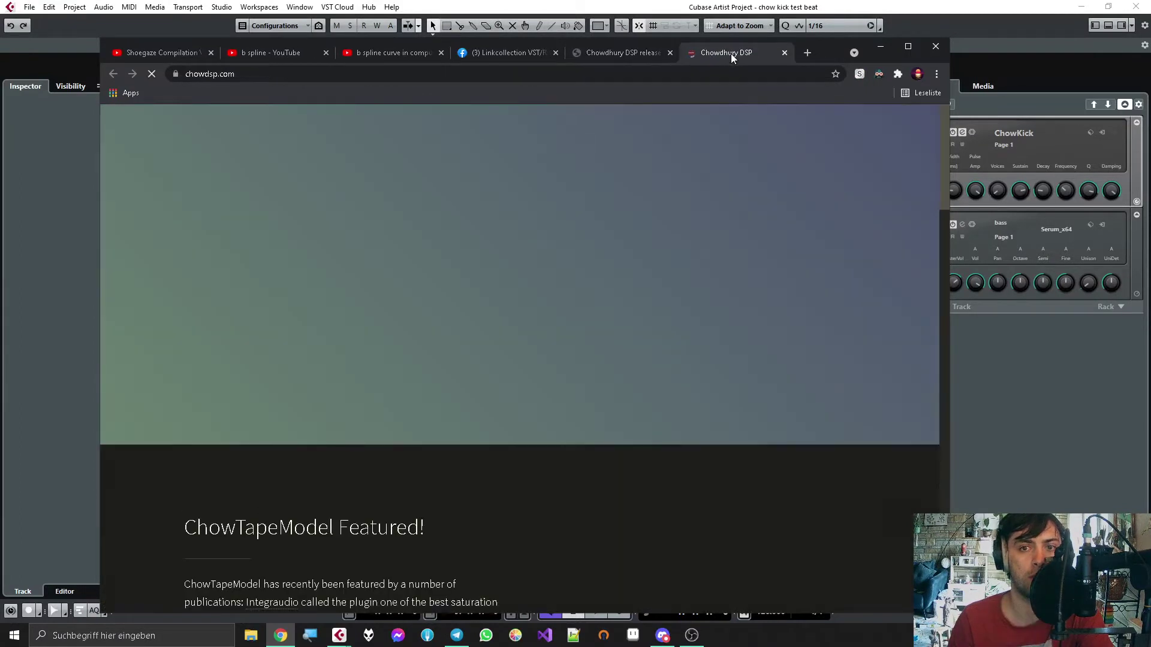
pyautogui.scroll(-4, 557, 178)
pyautogui.scroll(-5, 480, 255)
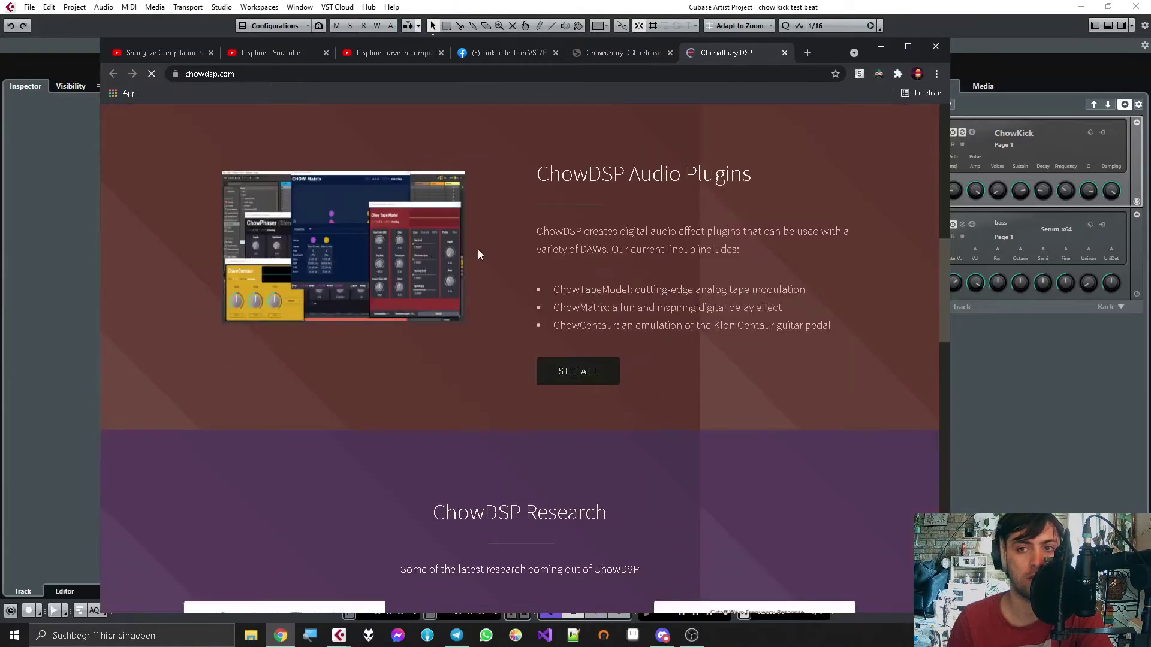
pyautogui.click(585, 372)
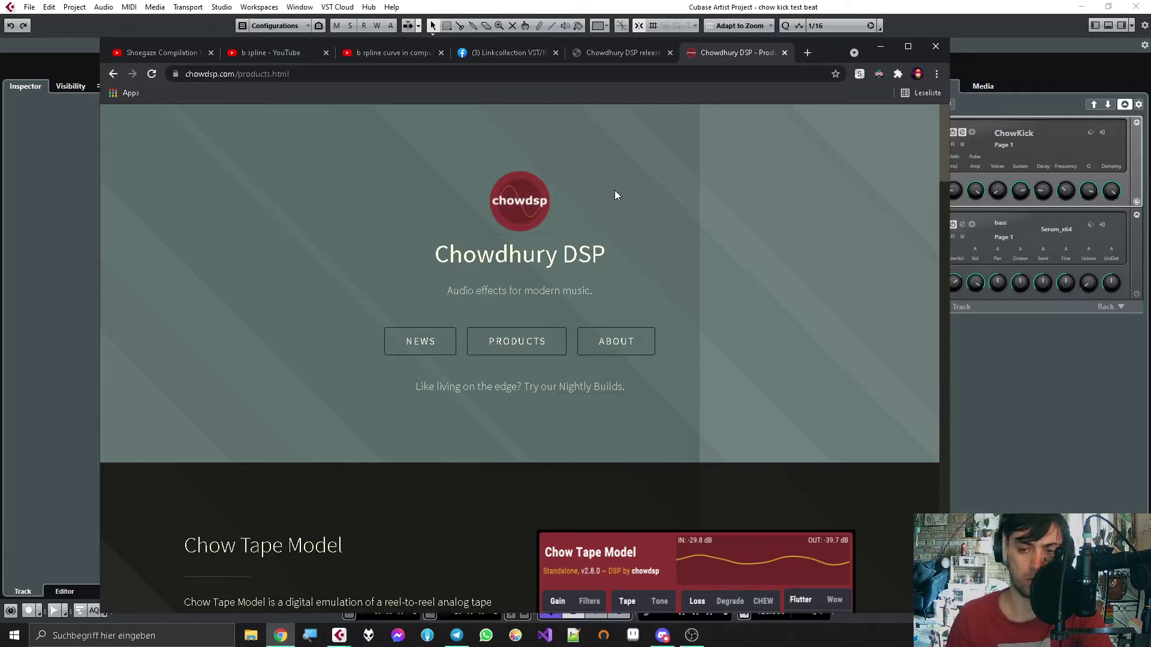
# Step: Examine the plugins on the products page, from Chow Tape Model through Chow Kick to the ChowDSP VCV modules
pyautogui.scroll(-5, 614, 191)
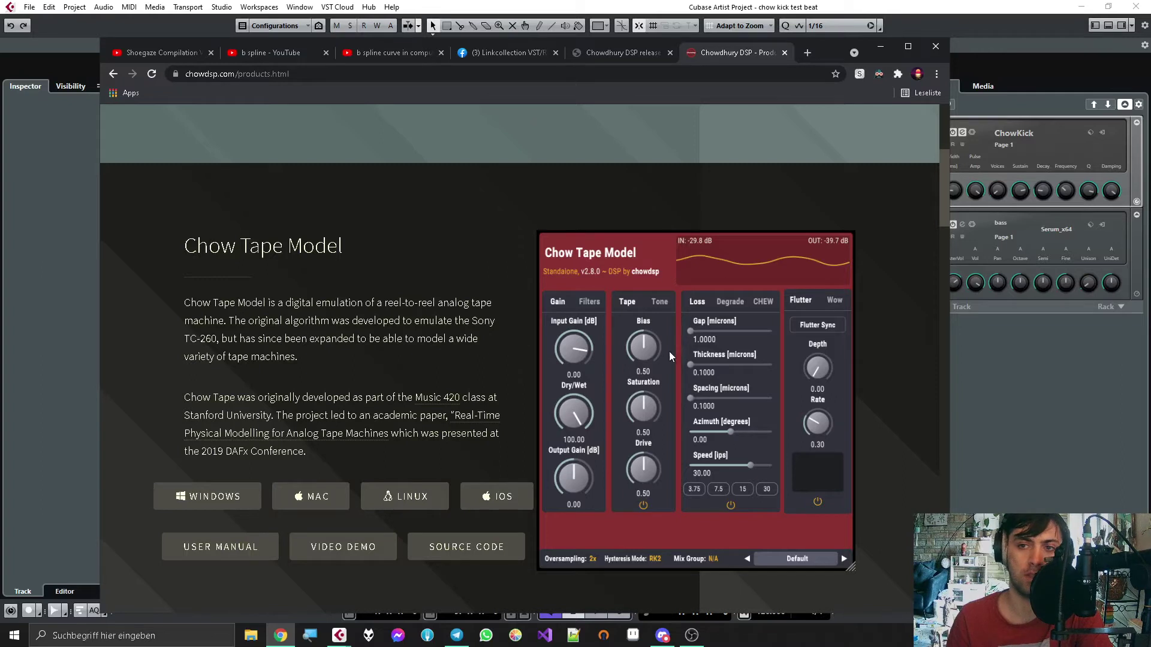
pyautogui.scroll(-8, 637, 339)
pyautogui.scroll(6, 627, 289)
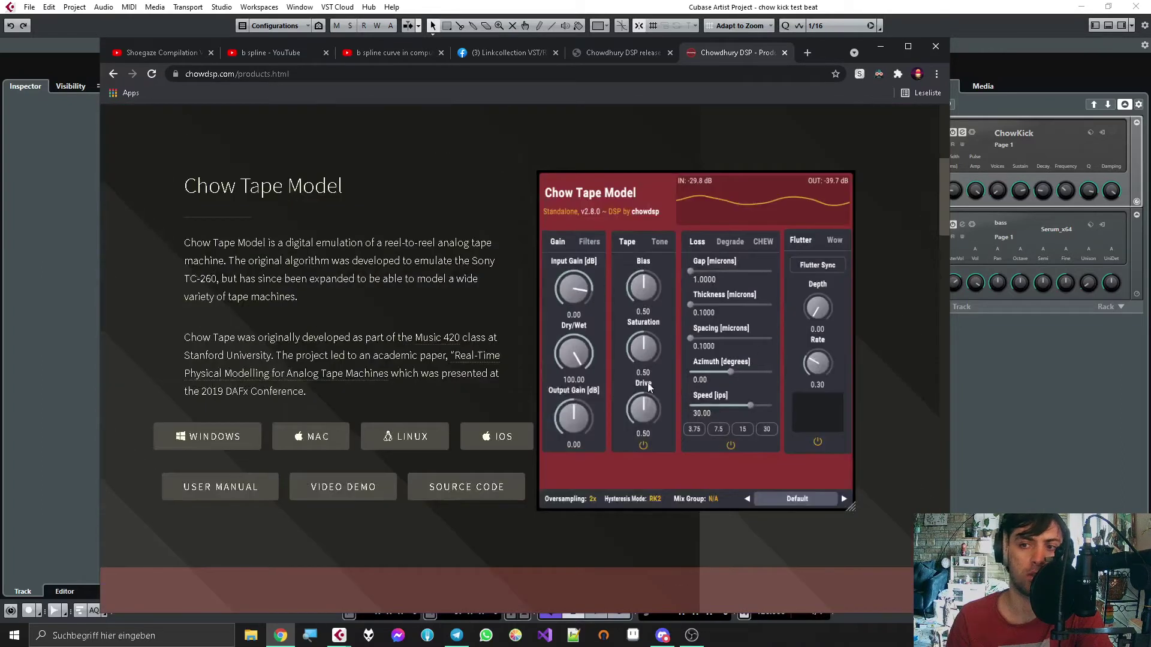
pyautogui.scroll(-6, 742, 248)
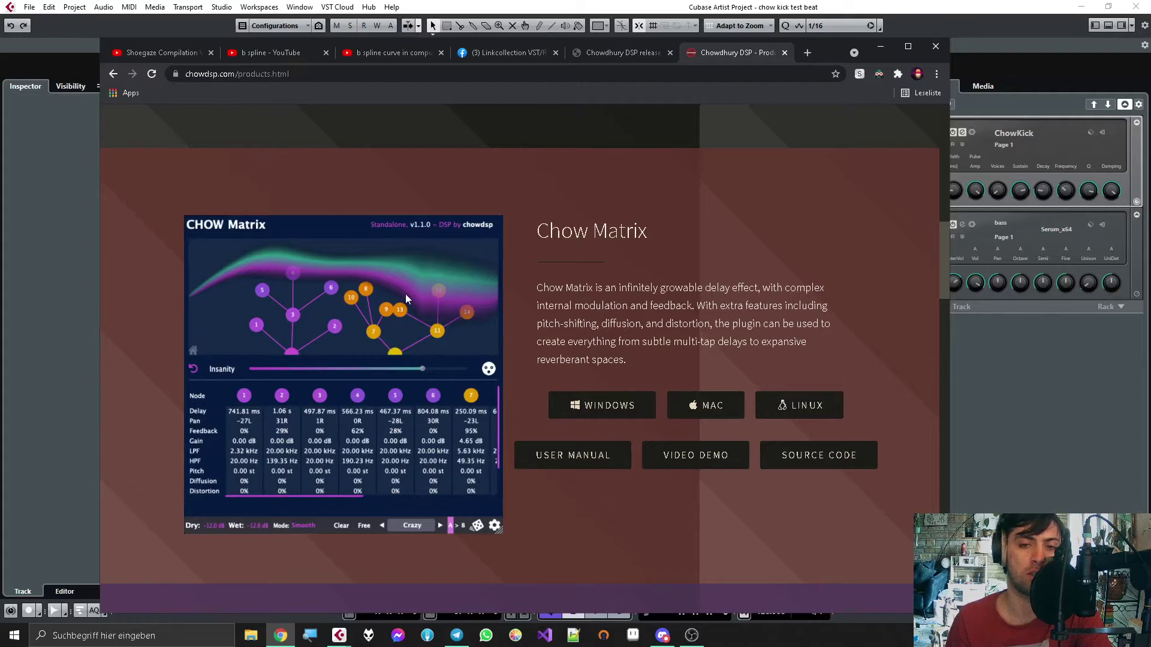
pyautogui.scroll(-10, 405, 294)
pyautogui.scroll(3, 406, 294)
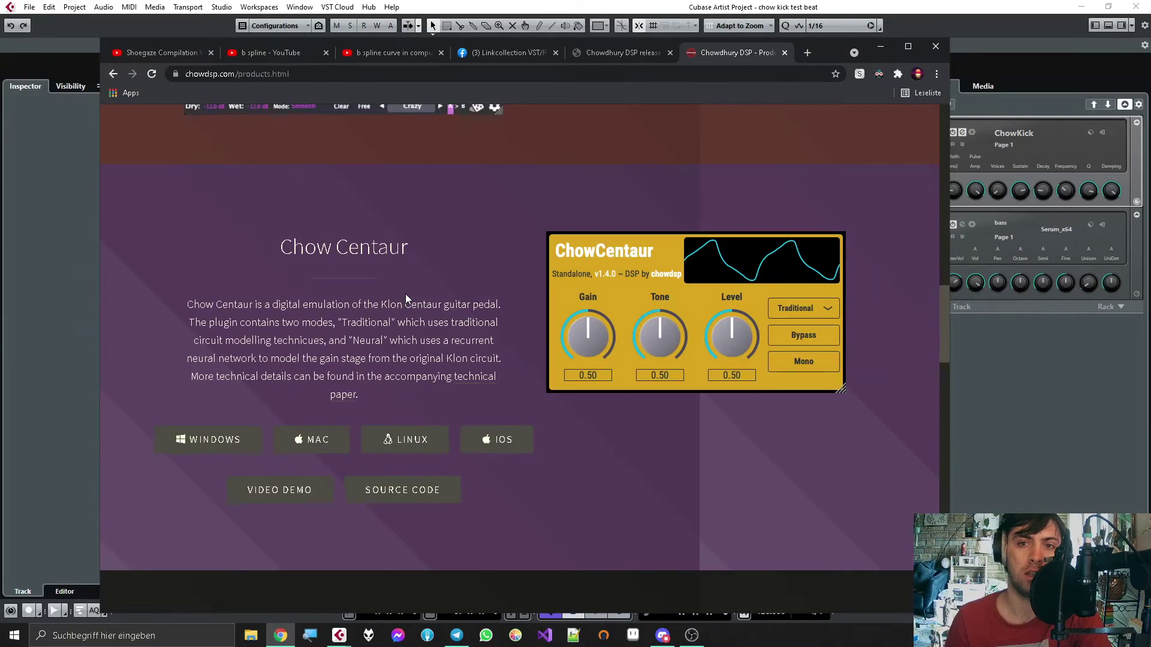
pyautogui.scroll(-6, 405, 294)
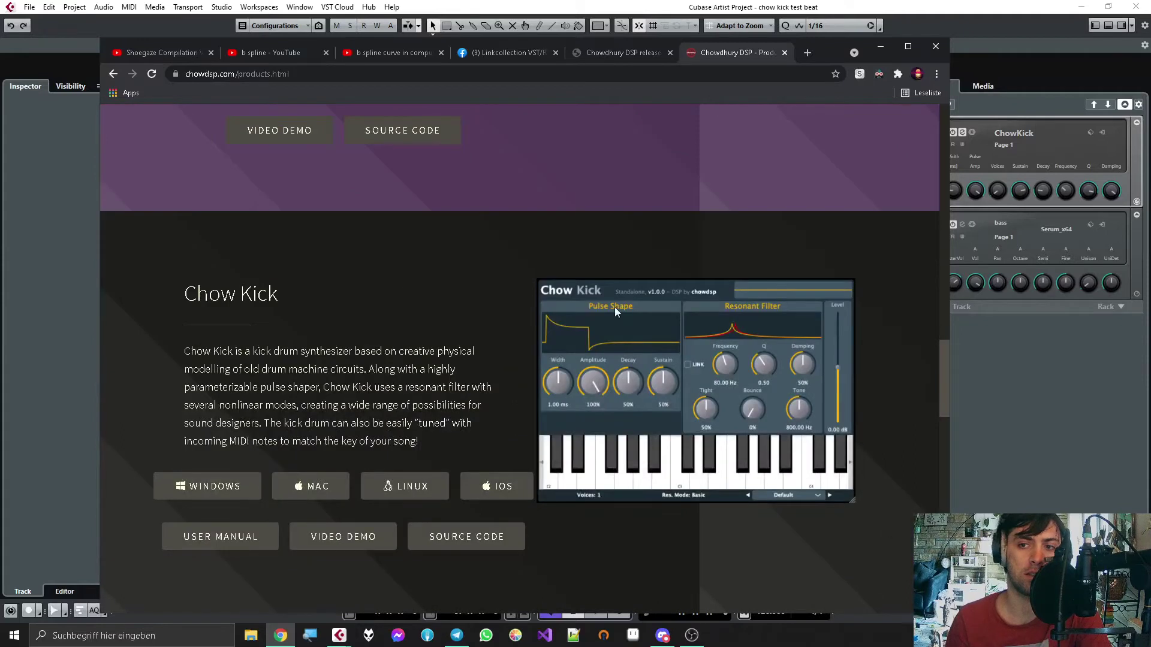
pyautogui.scroll(-13, 690, 293)
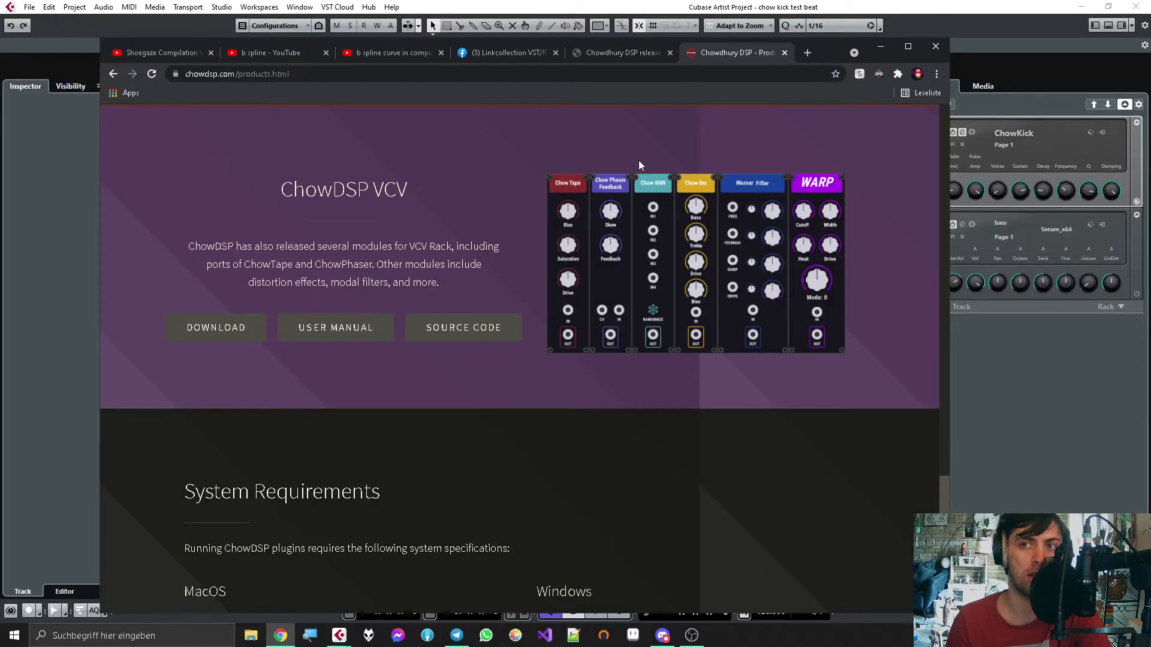
# Step: Switch to the Cubase project and play the beat, muting the vocal and bass tracks to audition ChowKick alone
pyautogui.click(885, 48)
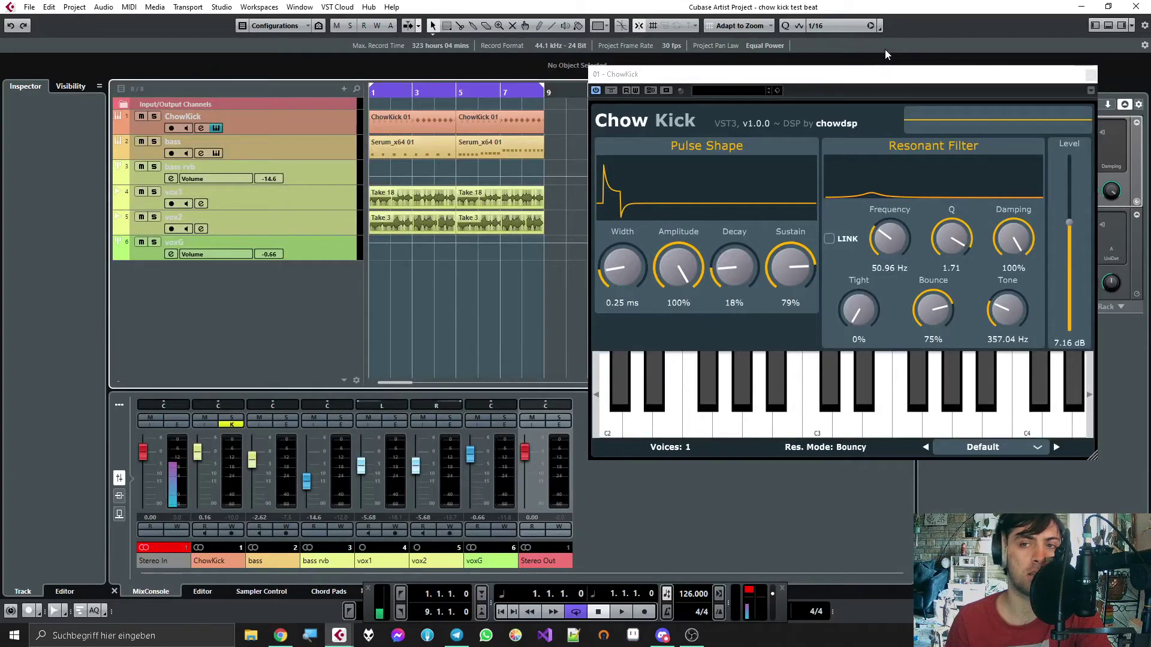
pyautogui.press('space')
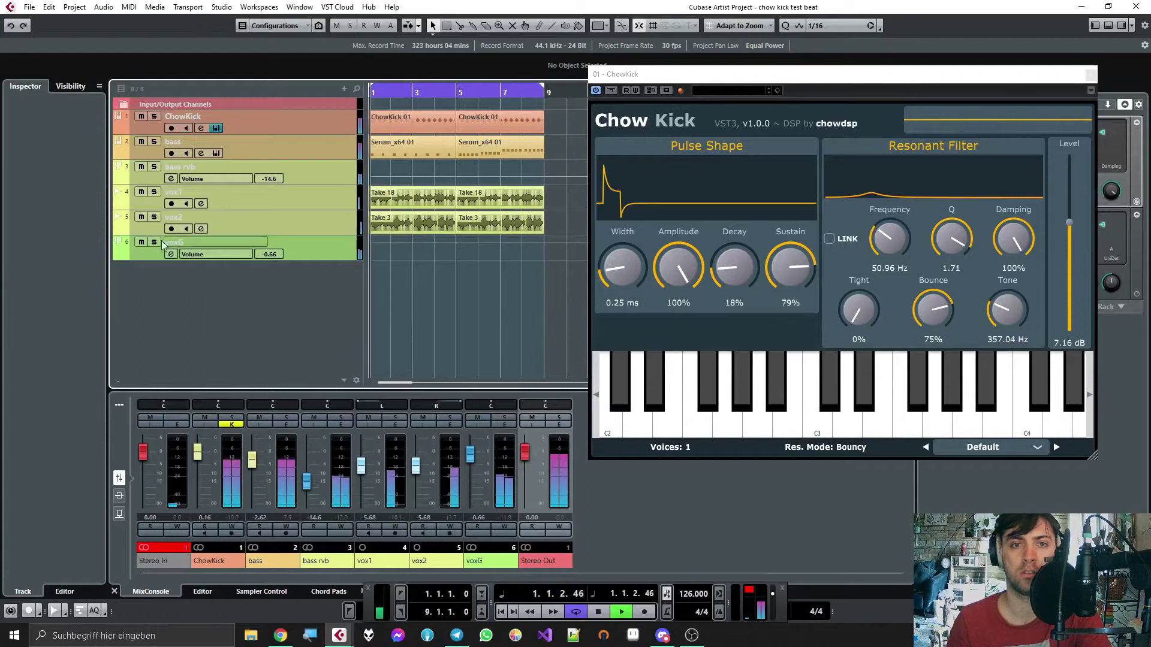
pyautogui.click(138, 240)
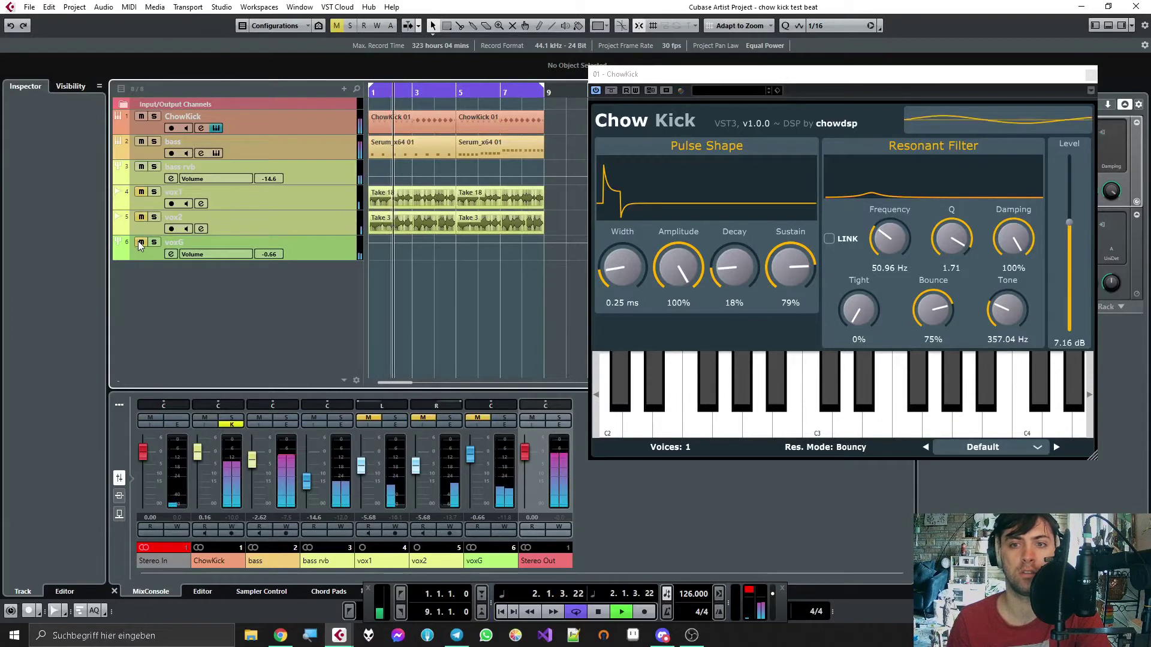
pyautogui.click(140, 142)
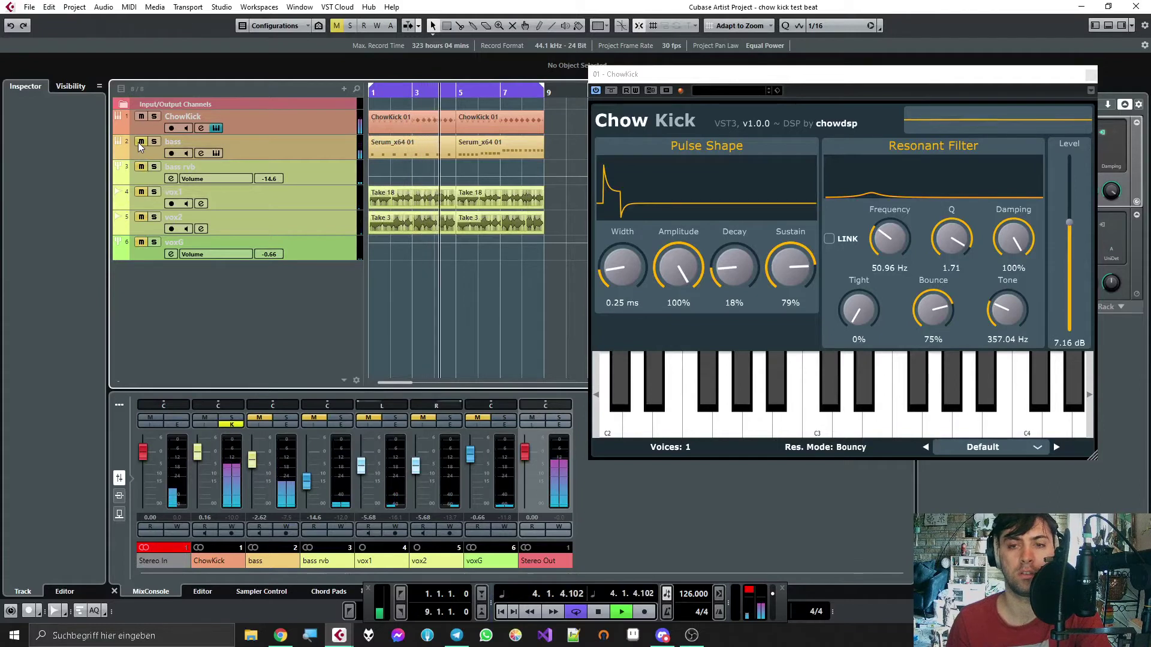
pyautogui.press('space')
# Step: Unmute the bass, bass rvb, vox1, vox2 and voxG tracks
pyautogui.click(139, 144)
pyautogui.click(142, 166)
pyautogui.click(142, 192)
pyautogui.click(142, 217)
pyautogui.click(142, 242)
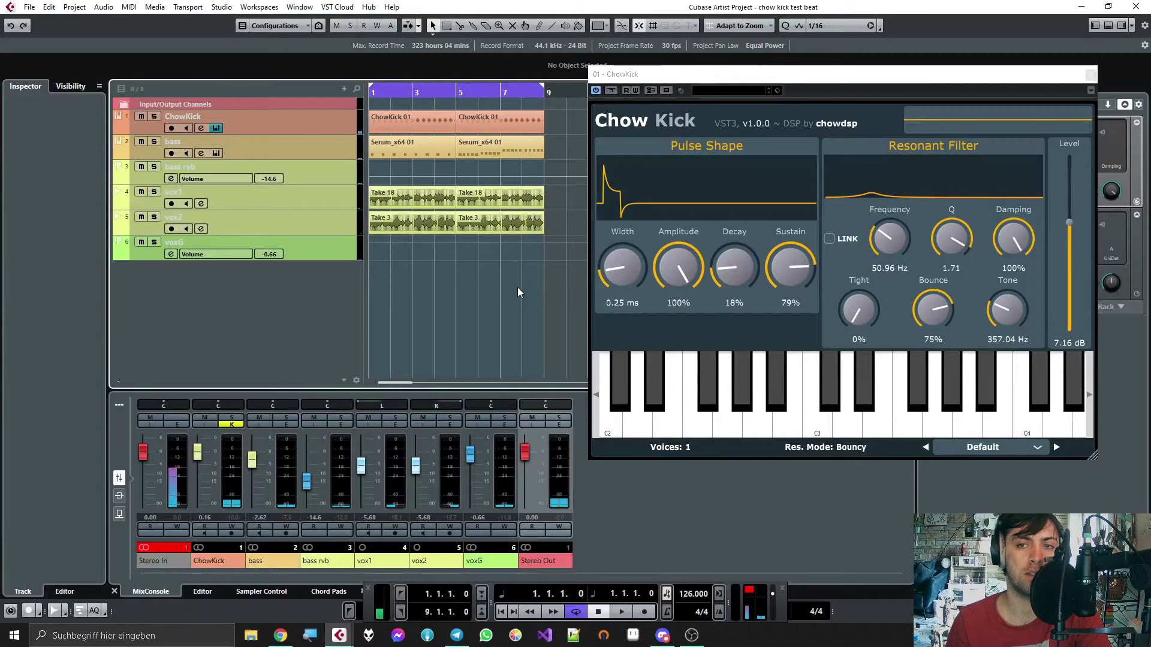
# Step: Duplicate the ChowKick track, then mute the original and shrink its track height to a minimum
pyautogui.rightClick(289, 119)
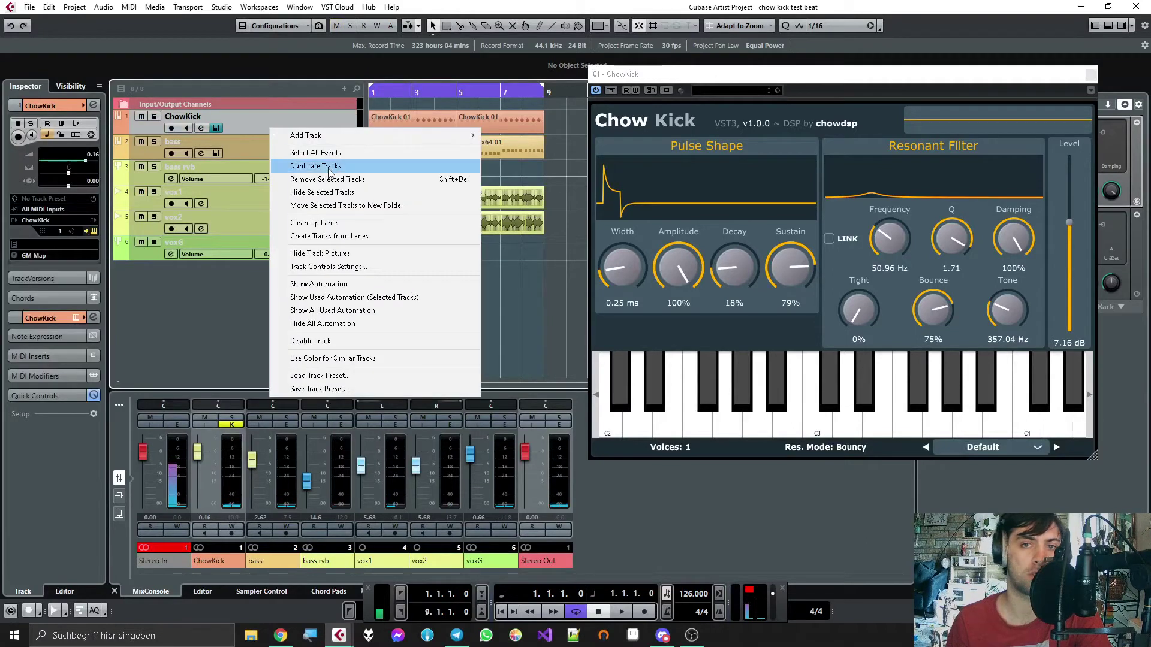
pyautogui.click(329, 167)
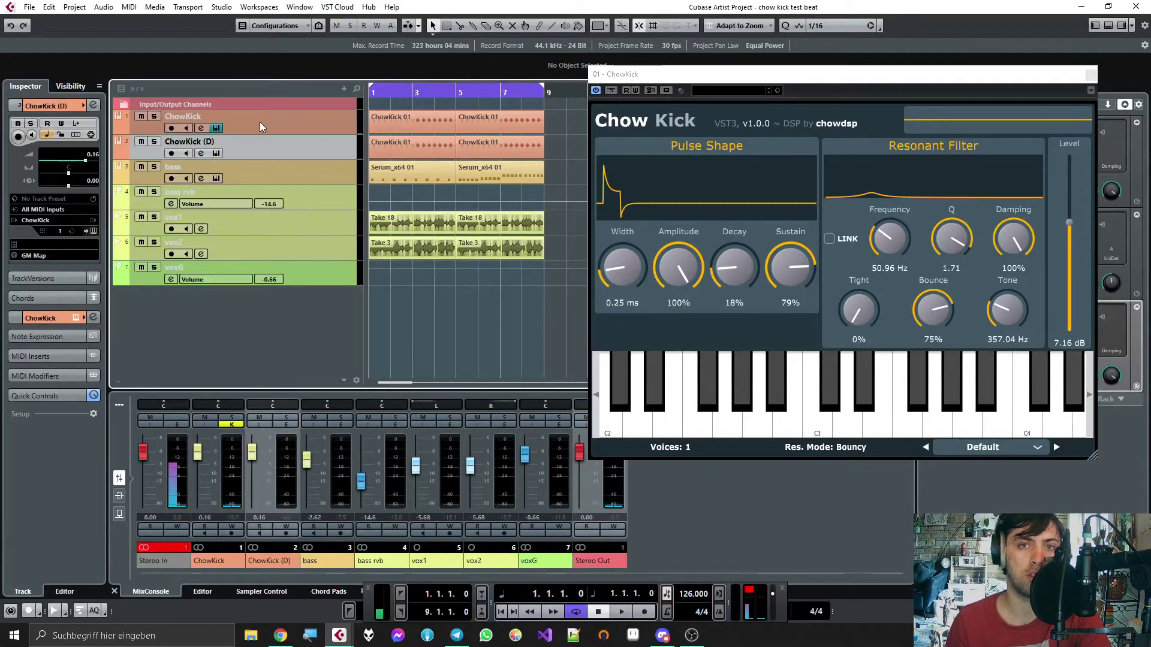
pyautogui.click(141, 116)
pyautogui.moveTo(237, 135); pyautogui.dragTo(242, 41)
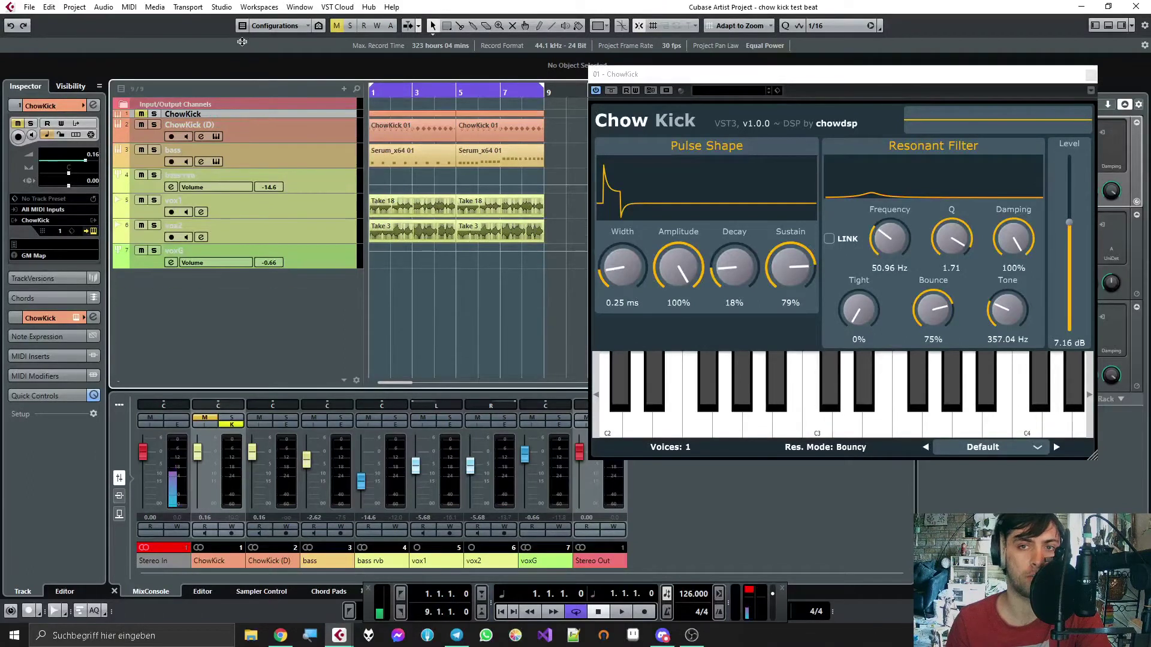
# Step: Copy the Stereo Out's FabFilter Pro-L 2 insert into the second slot, deactivate the first instance and open the copy's editor
pyautogui.moveTo(725, 74); pyautogui.dragTo(771, 40)
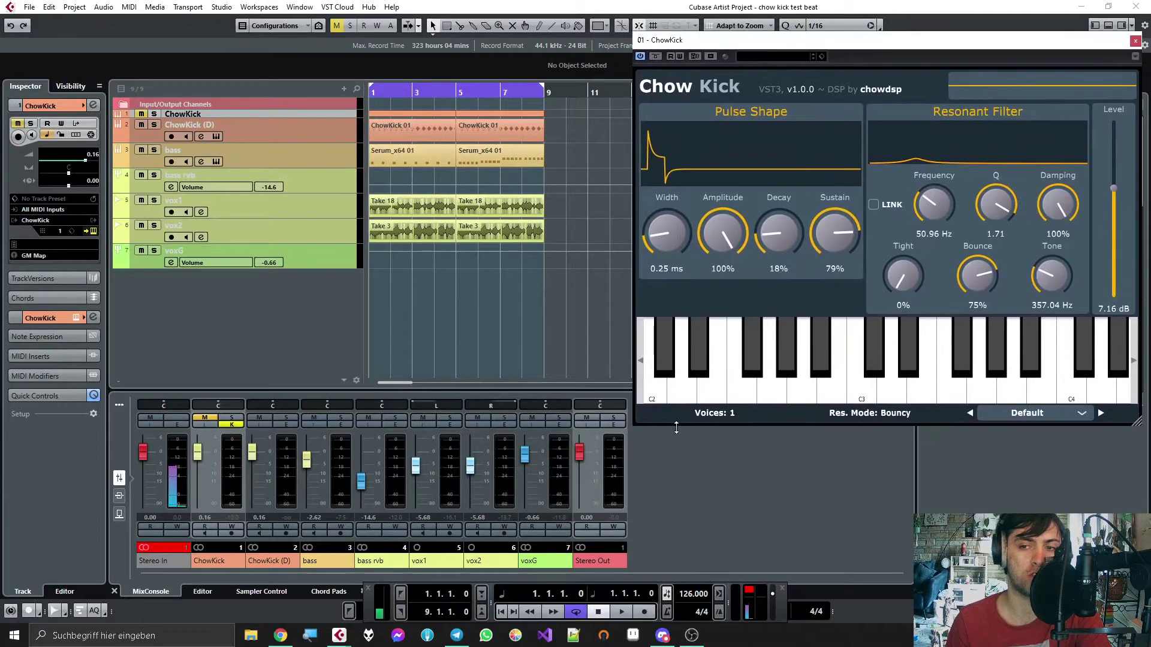
pyautogui.click(615, 425)
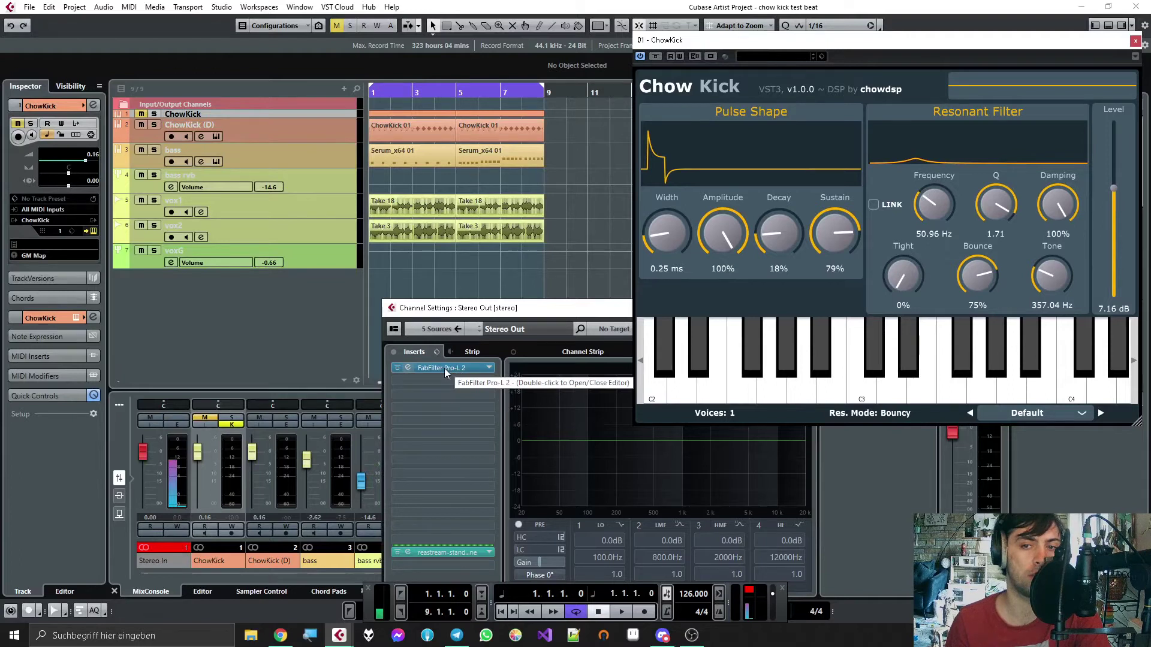
pyautogui.moveTo(445, 368); pyautogui.dragTo(434, 384)
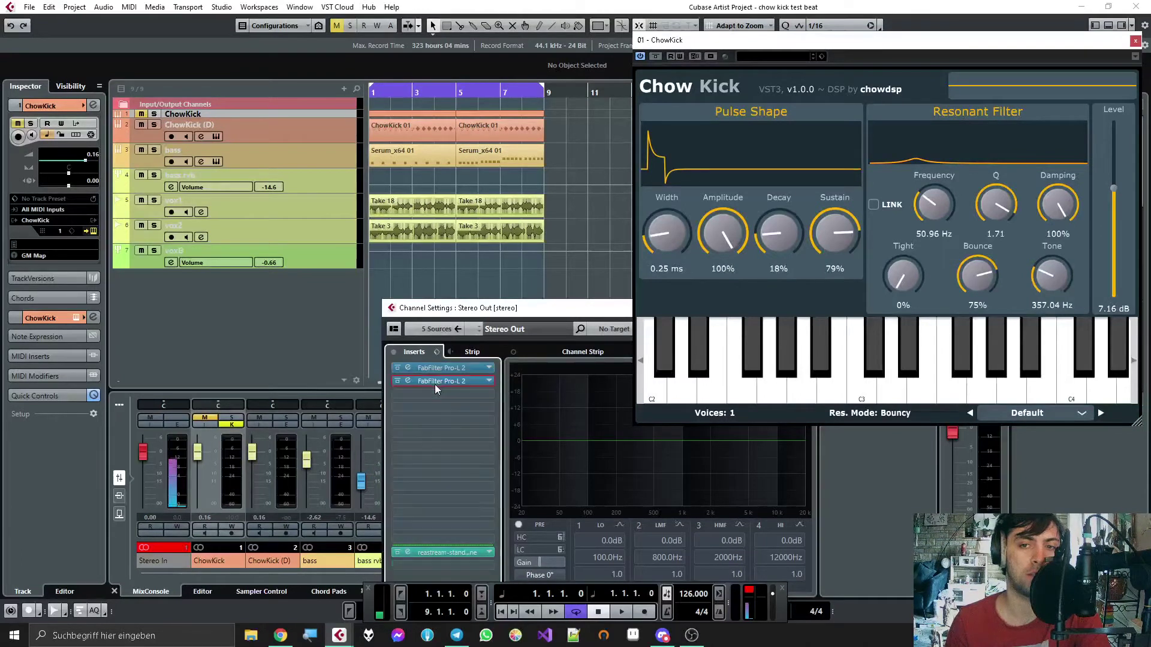
pyautogui.click(397, 368)
pyautogui.click(409, 381)
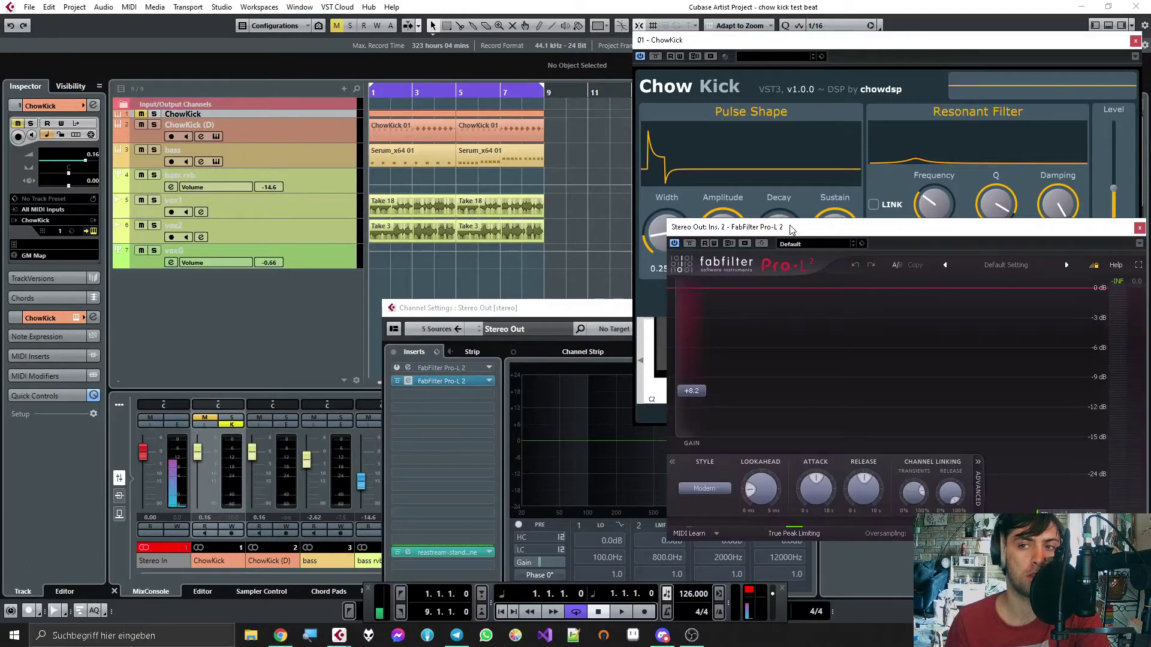
# Step: Set the copied Pro-L 2 limiter's gain to 0 dB and its output level to -1 dBTP, then close its editor
pyautogui.moveTo(791, 229); pyautogui.dragTo(617, 143)
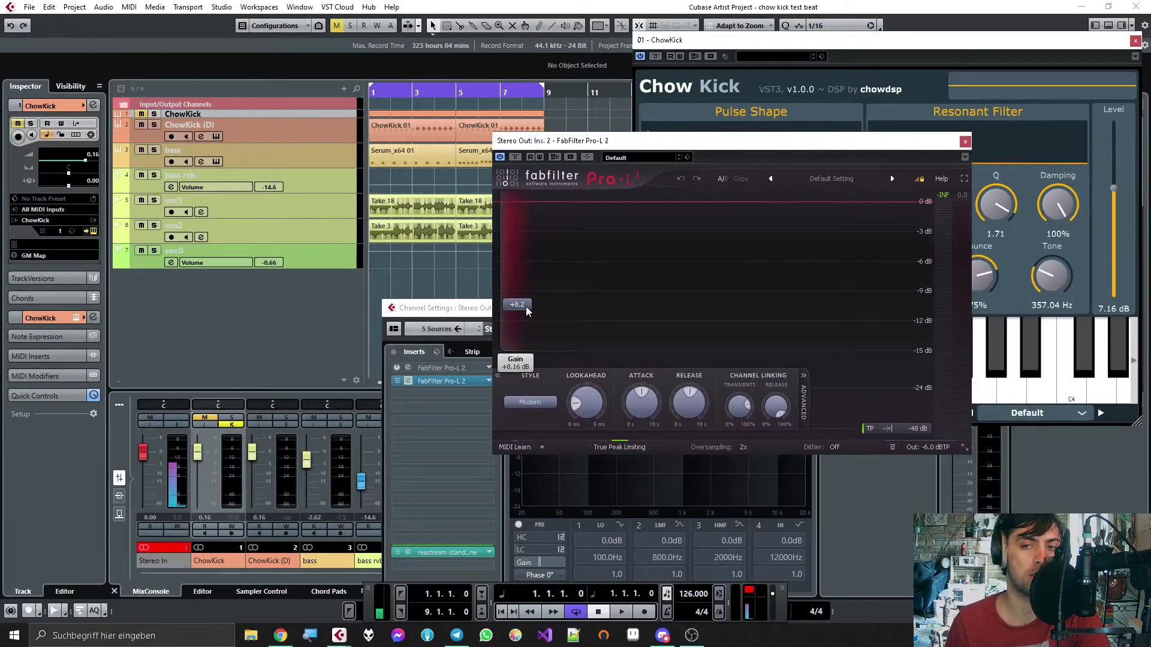
pyautogui.moveTo(527, 306); pyautogui.dragTo(552, 436)
pyautogui.click(939, 449)
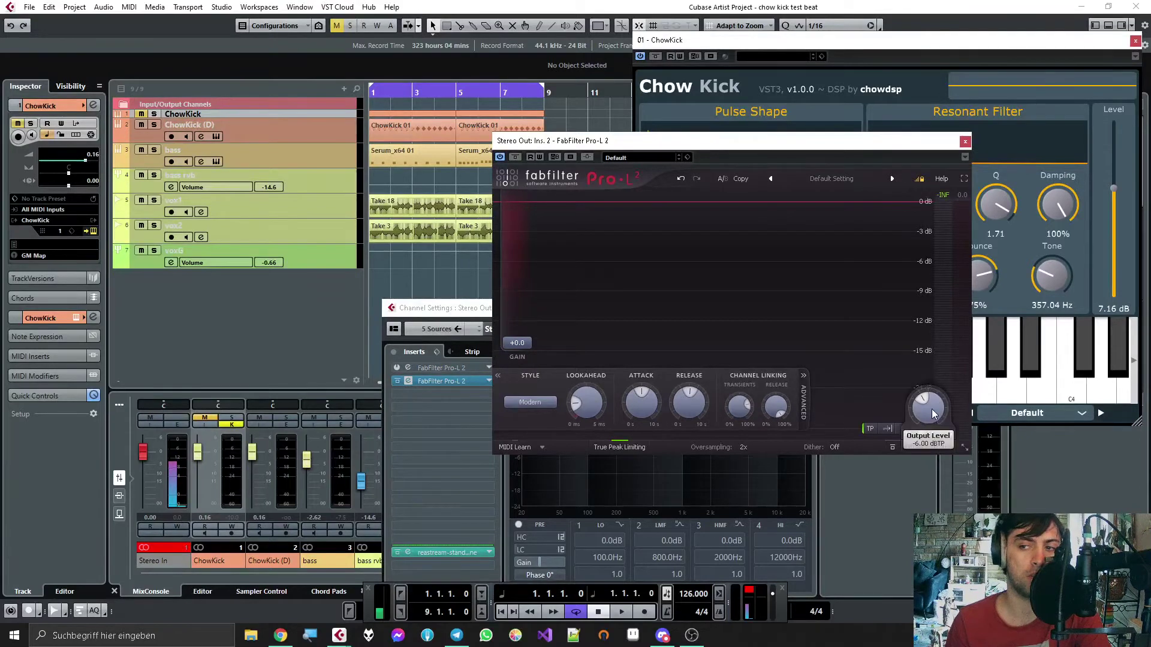
pyautogui.write('-1')
pyautogui.press('Return')
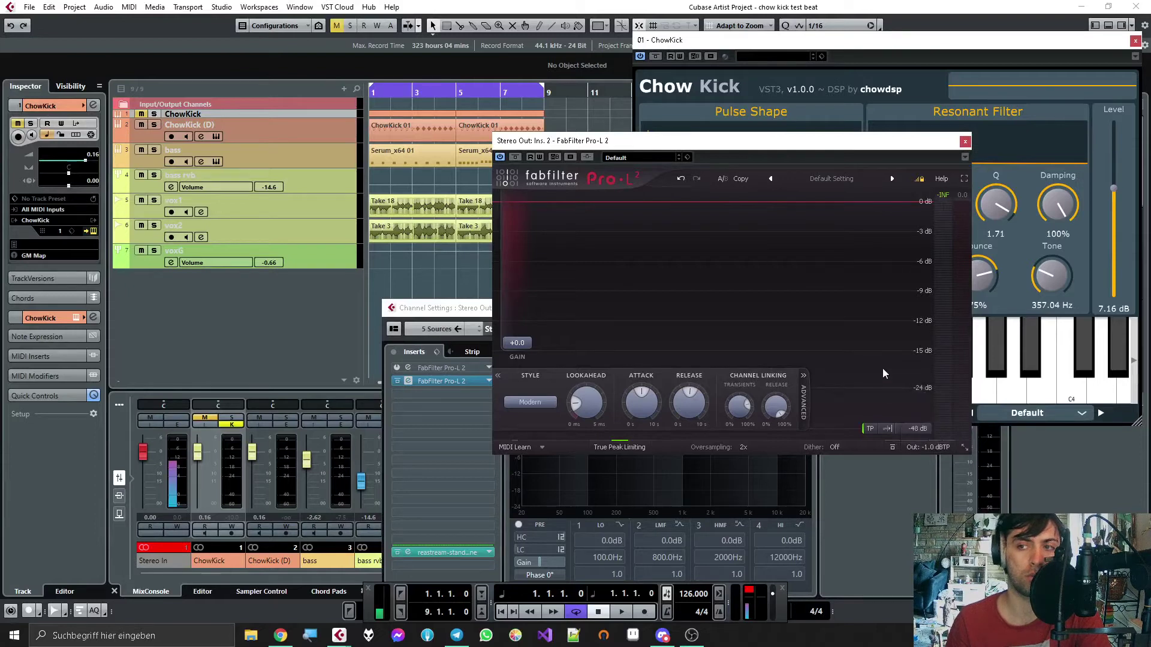
pyautogui.click(964, 143)
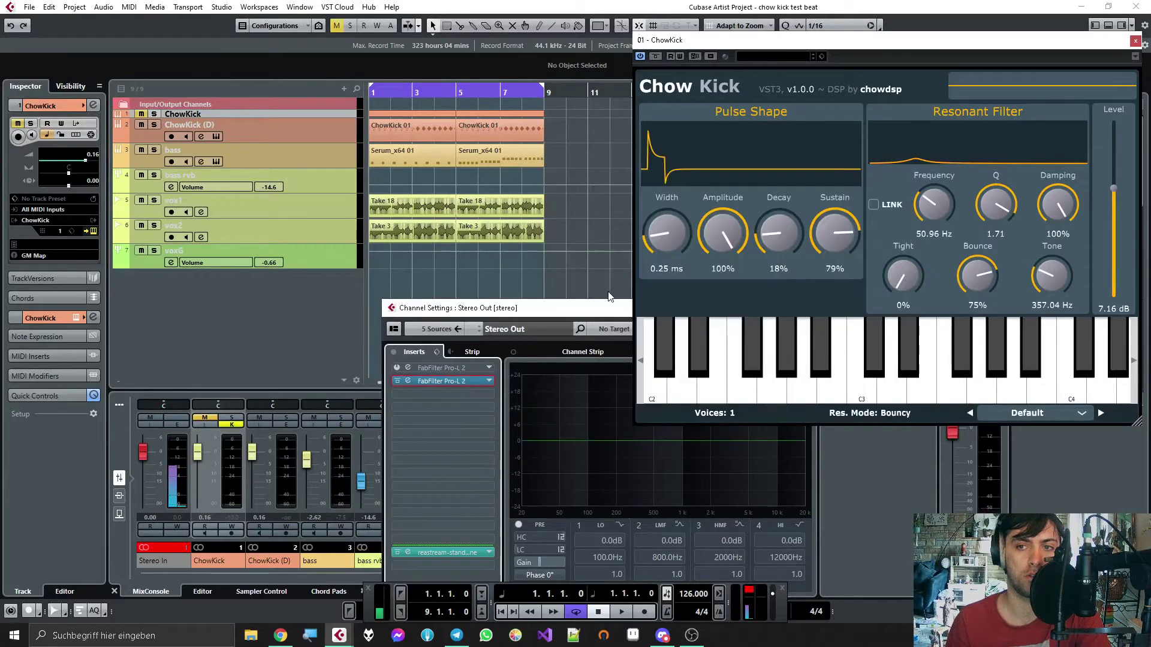
# Step: Play the beat through the new limiter, close the Stereo Out channel settings, and mute the bass and vocal tracks before stopping playback
pyautogui.press('space')
pyautogui.moveTo(600, 312); pyautogui.dragTo(168, 292)
pyautogui.click(569, 288)
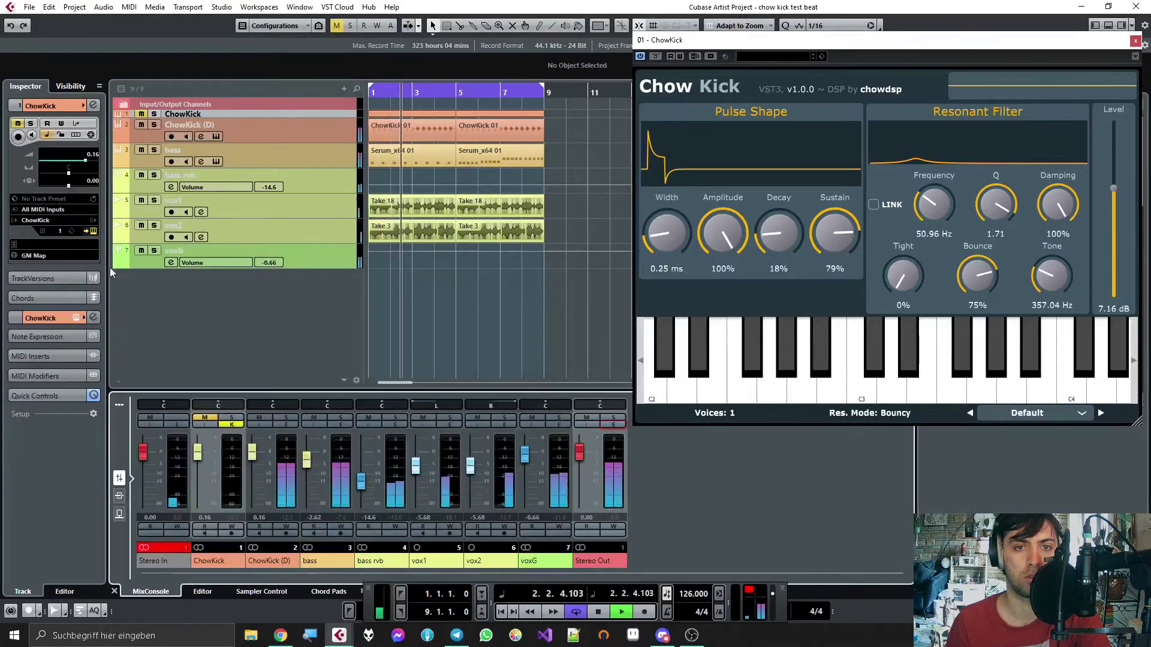
pyautogui.click(143, 152)
pyautogui.press('space')
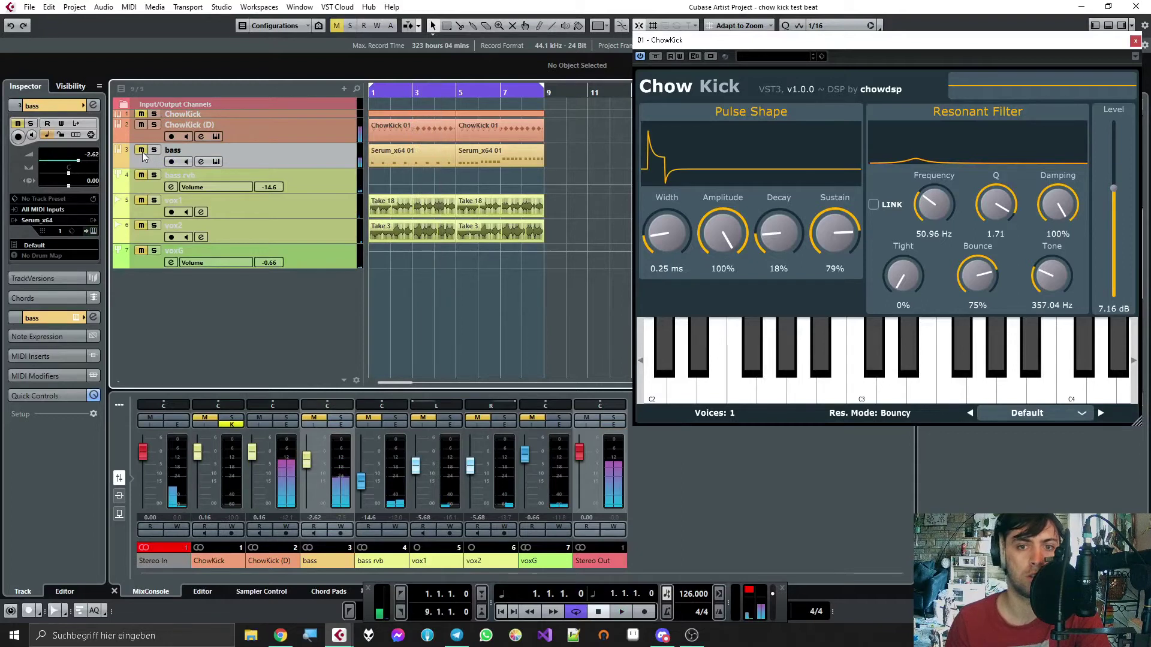
# Step: Open the channel settings of the ChowKick (D) track and inspect its Disperser and FabFilter Pro-Q 2 inserts
pyautogui.click(258, 128)
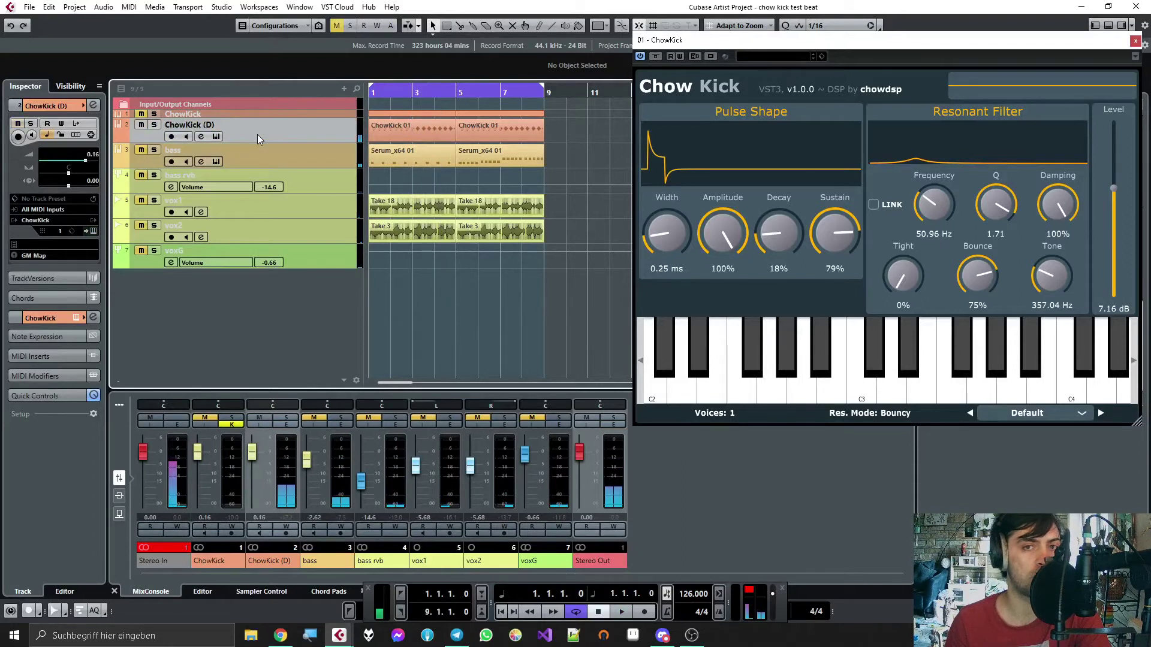
pyautogui.click(206, 137)
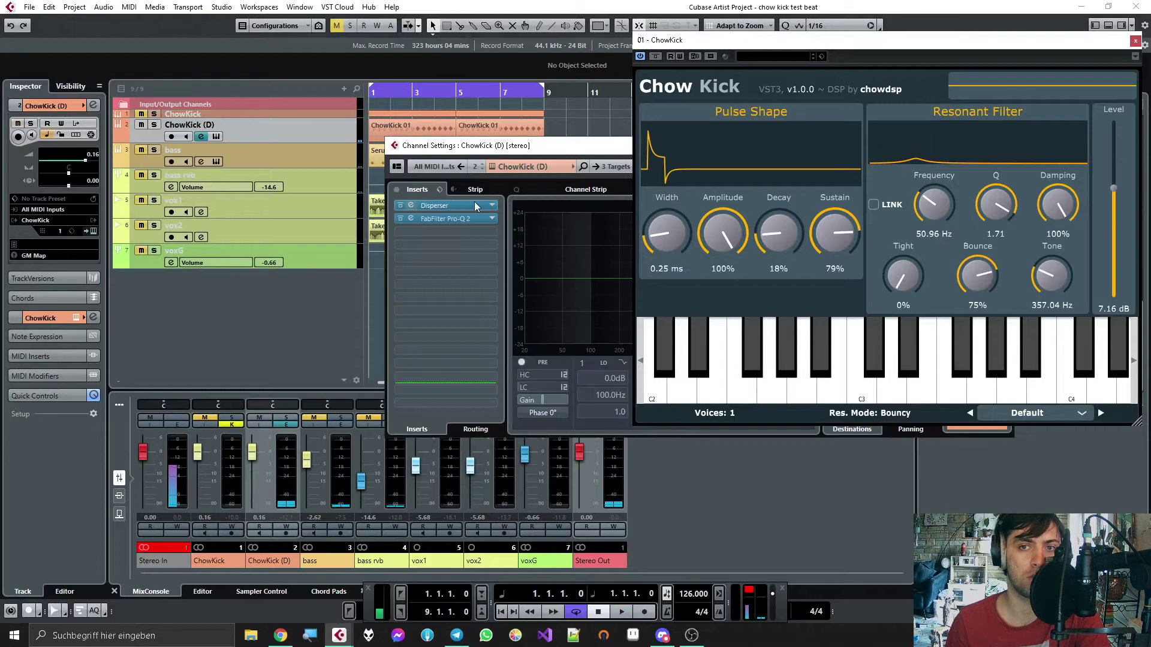
pyautogui.doubleClick(443, 206)
pyautogui.doubleClick(441, 208)
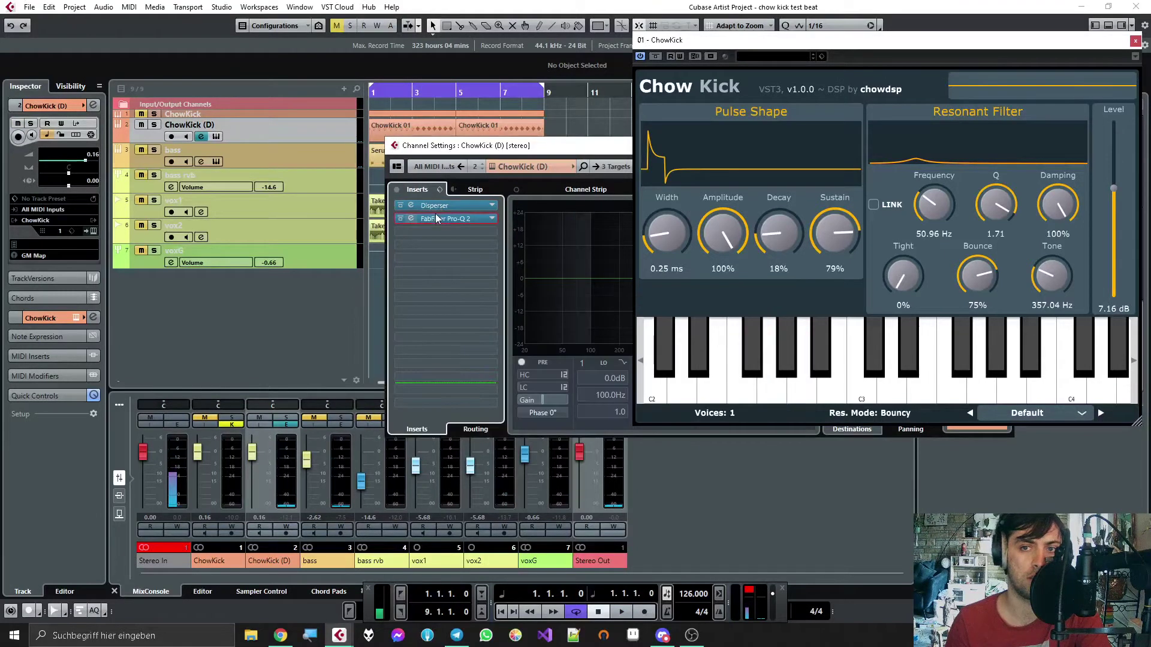
pyautogui.doubleClick(440, 219)
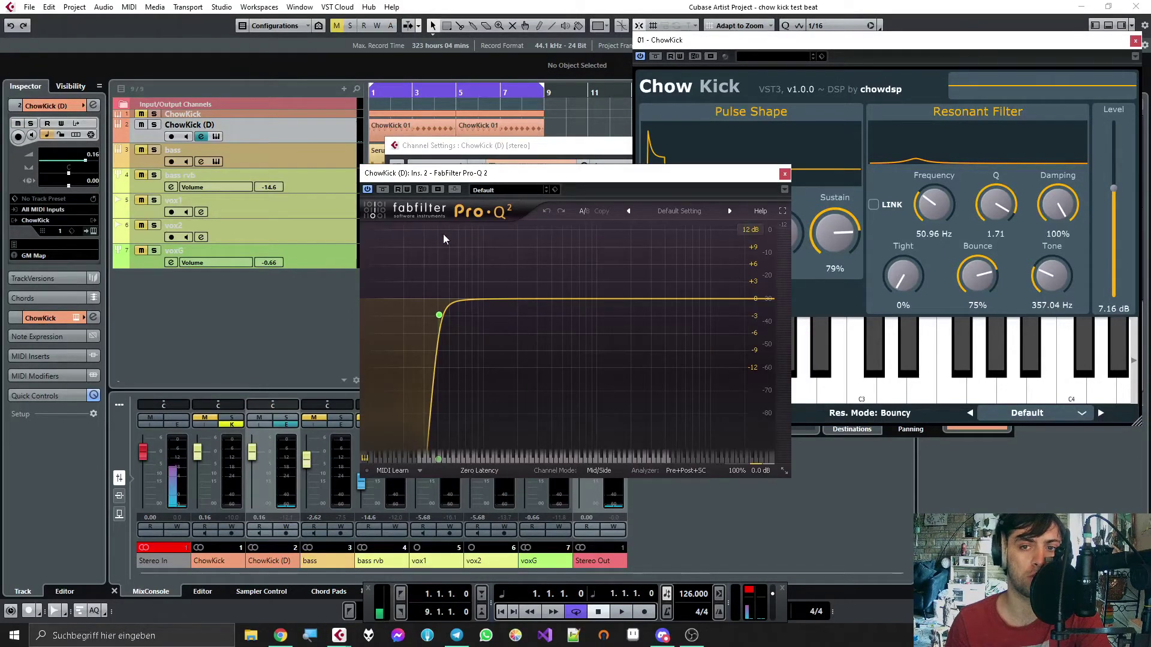
# Step: Close the FabFilter Pro-Q 2 editor and deactivate both the Disperser and Pro-Q 2 inserts on ChowKick (D)
pyautogui.moveTo(438, 316)
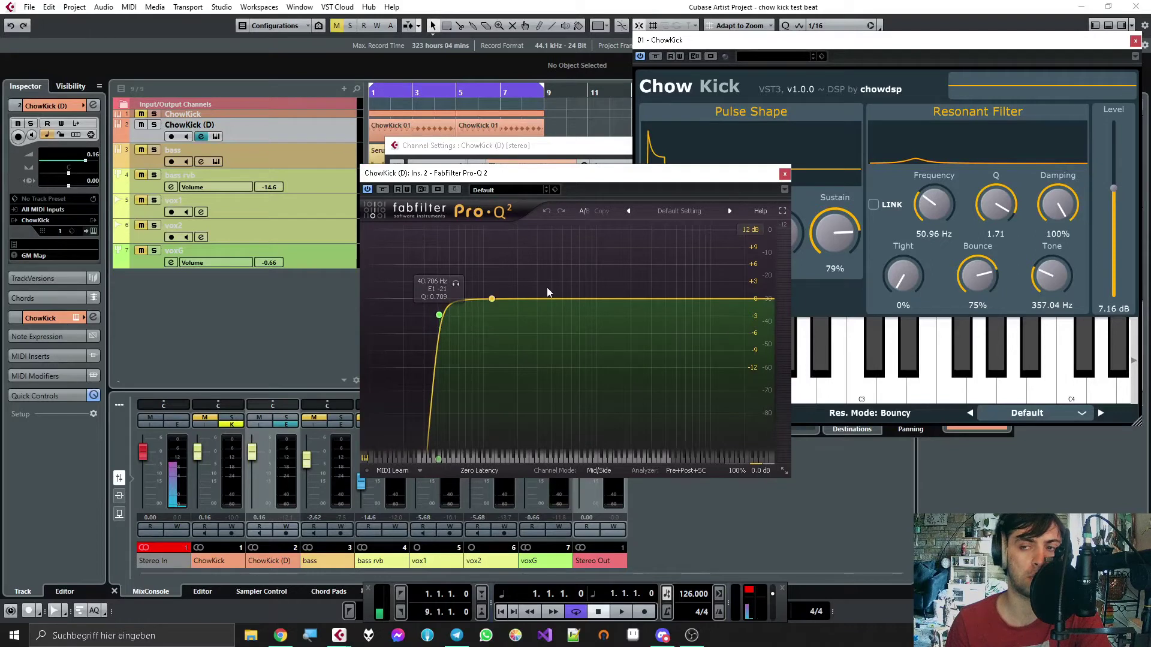
pyautogui.click(784, 174)
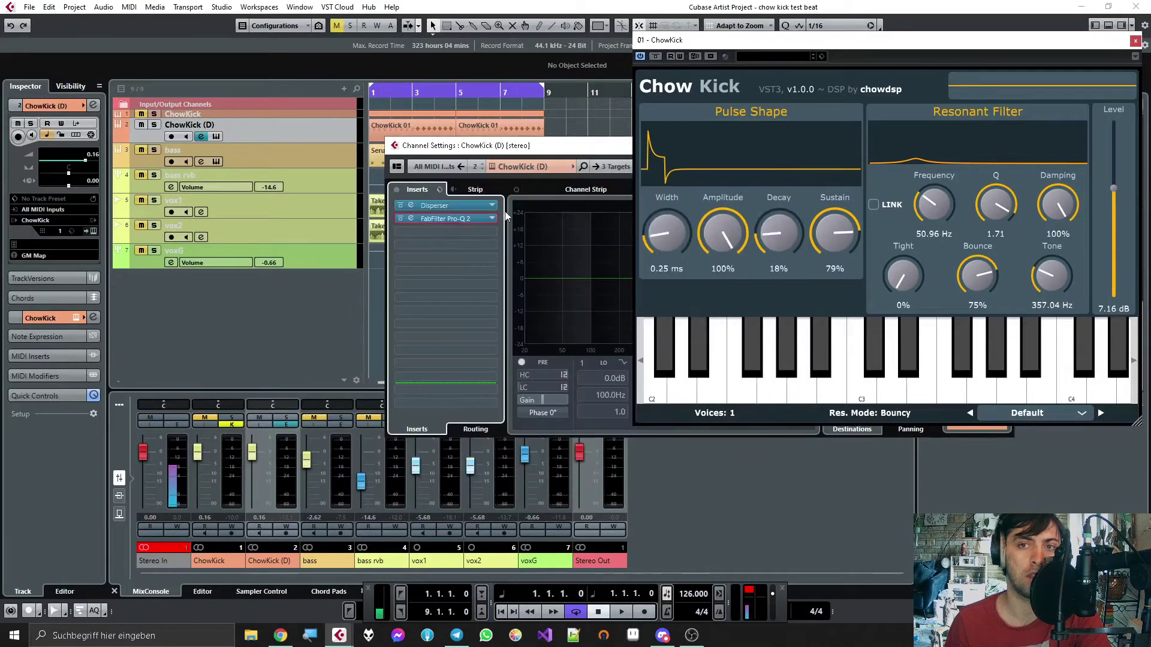
pyautogui.click(434, 206)
pyautogui.click(794, 299)
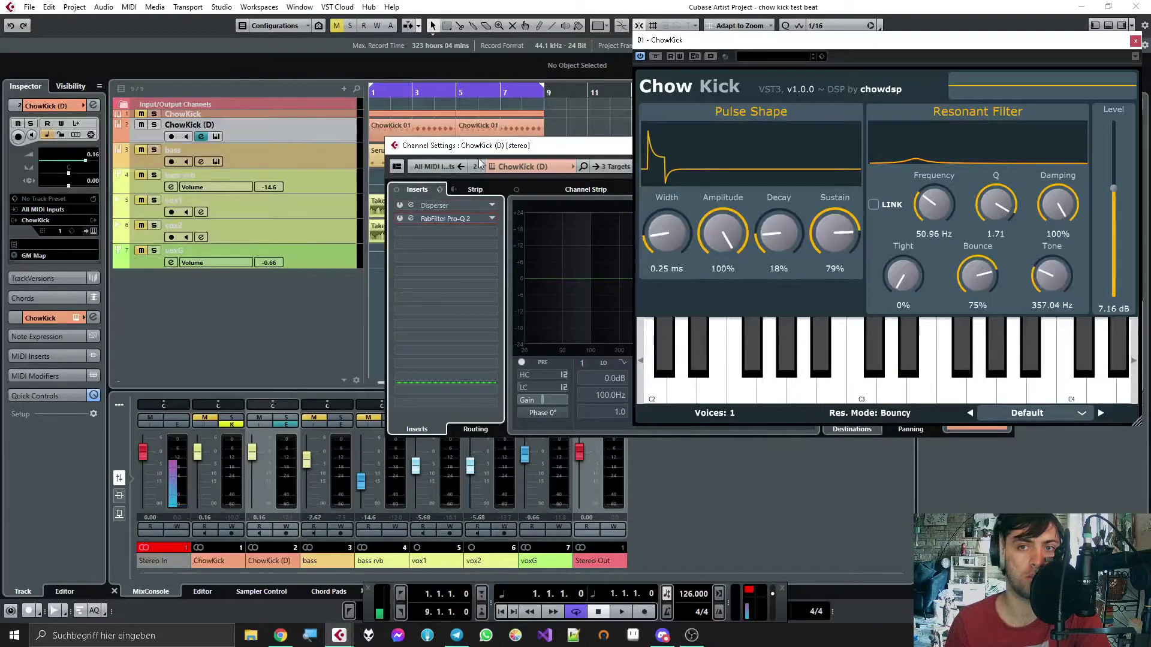
# Step: Move the channel settings aside and play the ChowKick (D) track without its inserts, then stop playback
pyautogui.moveTo(470, 150); pyautogui.dragTo(42, 298)
pyautogui.click(555, 296)
pyautogui.press('space')
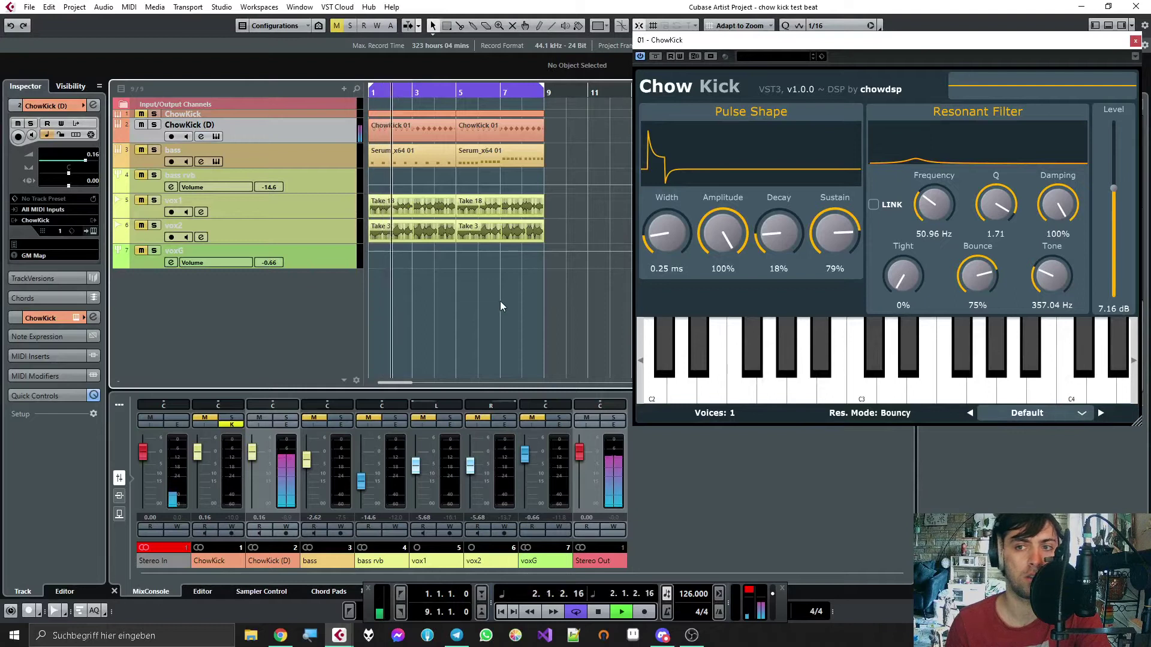
pyautogui.press('space')
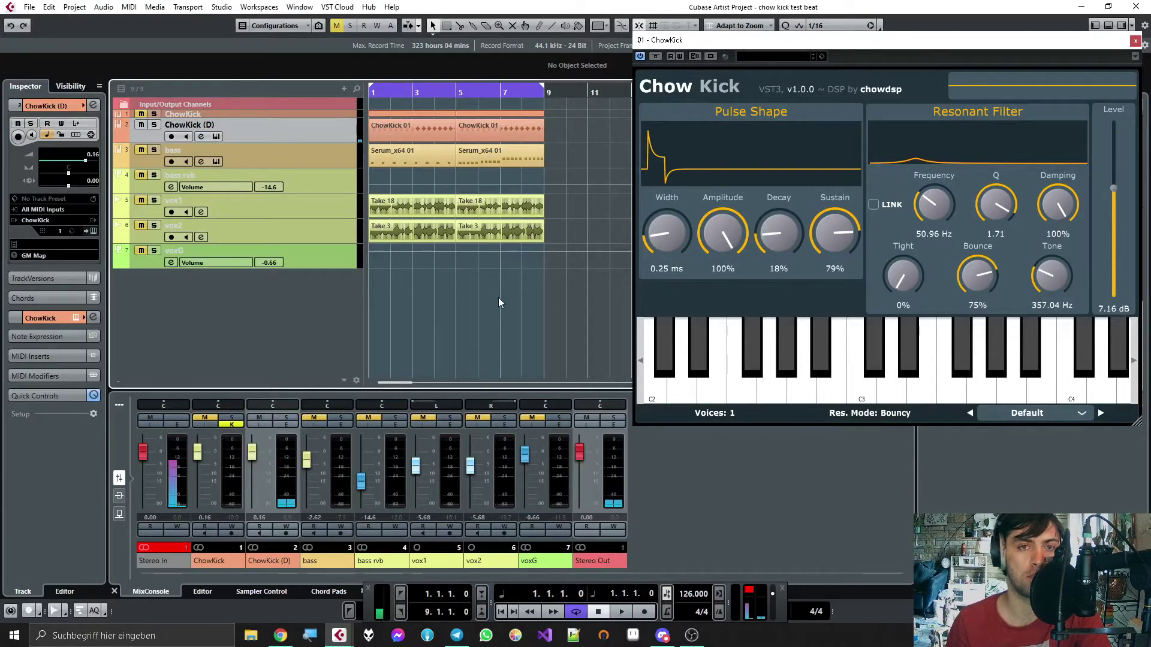
# Step: Bring the ChowKick (D) channel settings back up to review its inserts and sends, then close them
pyautogui.click(202, 136)
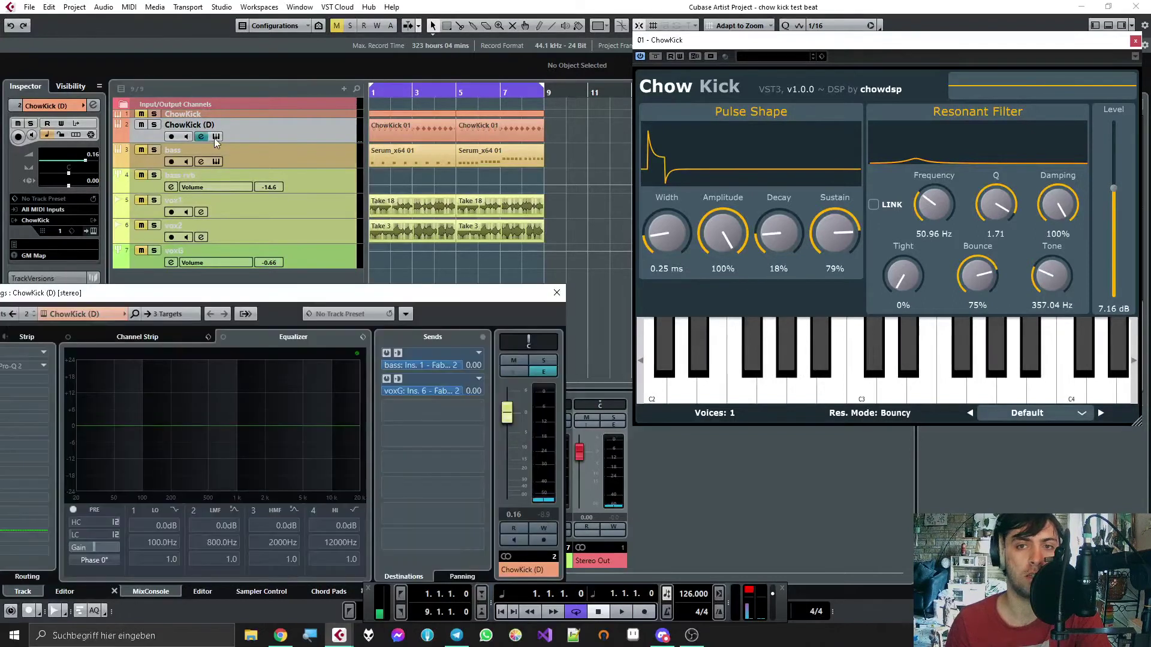
pyautogui.moveTo(378, 294); pyautogui.dragTo(484, 238)
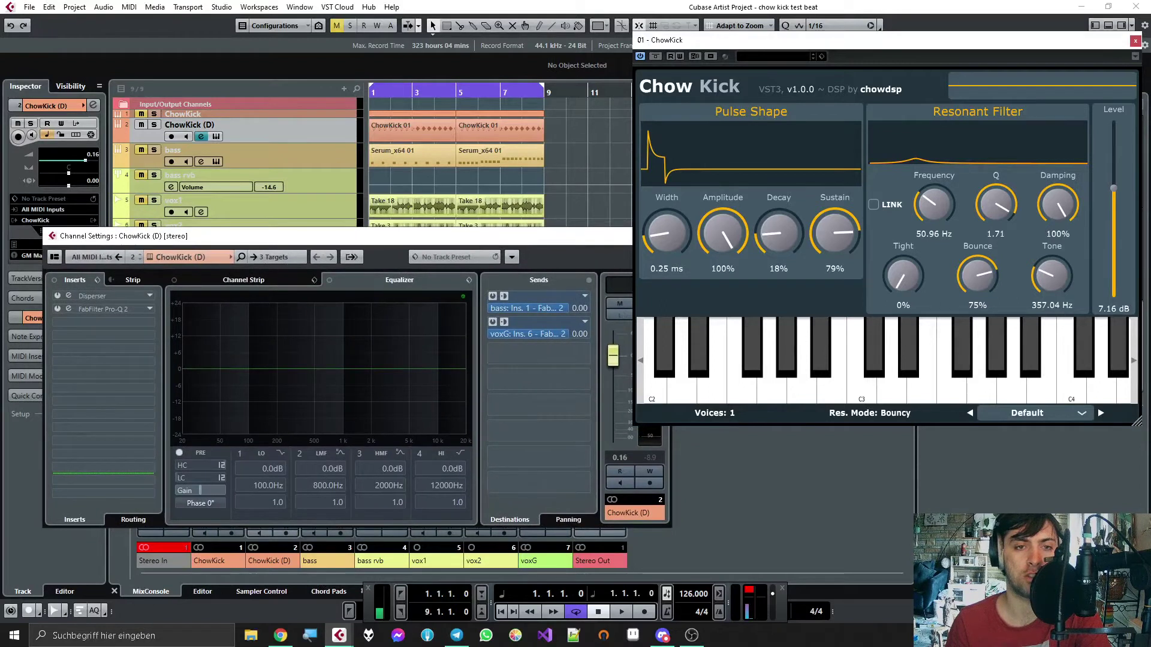
pyautogui.moveTo(399, 242); pyautogui.dragTo(235, 267)
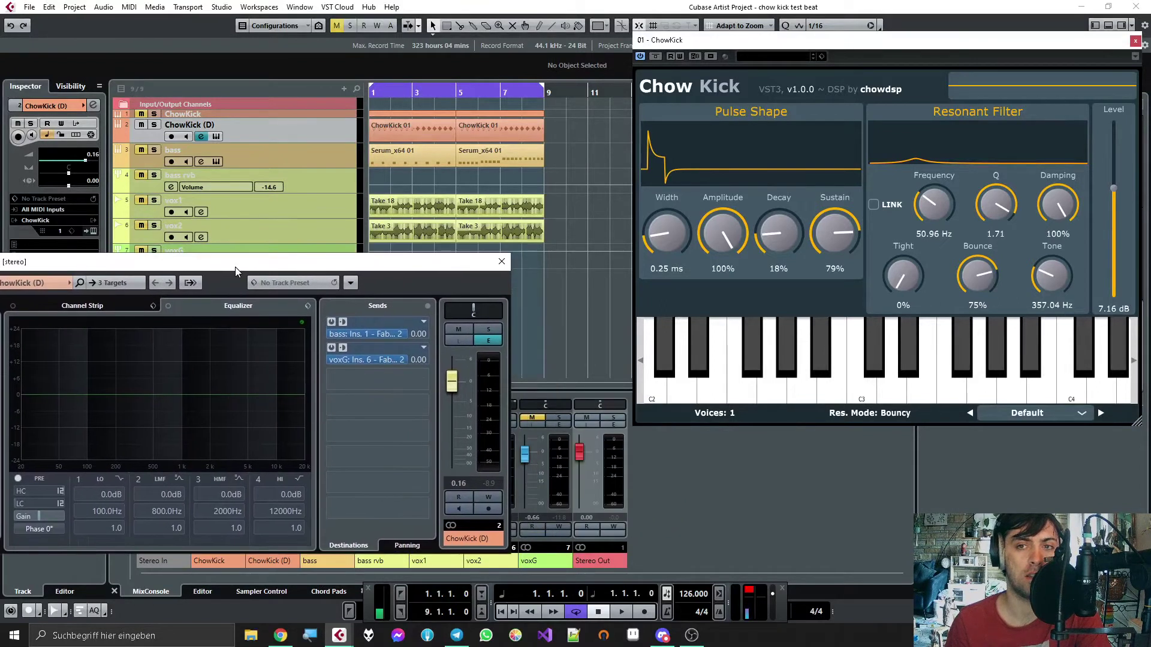
pyautogui.click(501, 262)
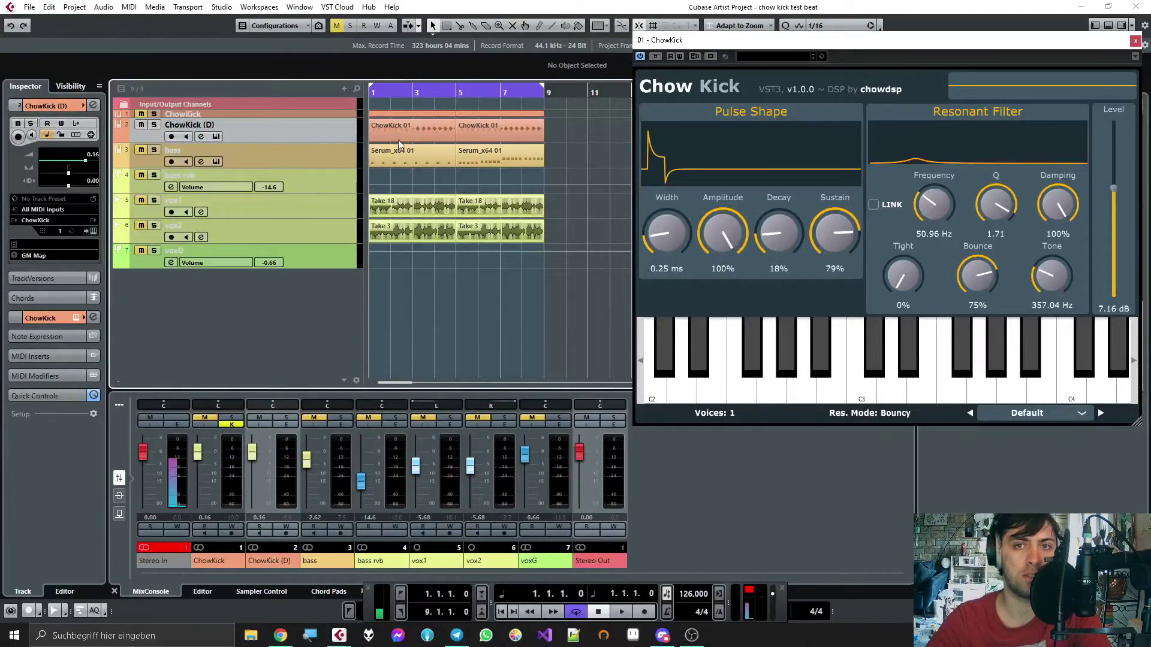
# Step: Add an instrument track with Battery 4 as its VST instrument, routed to Stereo Out
pyautogui.moveTo(807, 42); pyautogui.dragTo(563, 100)
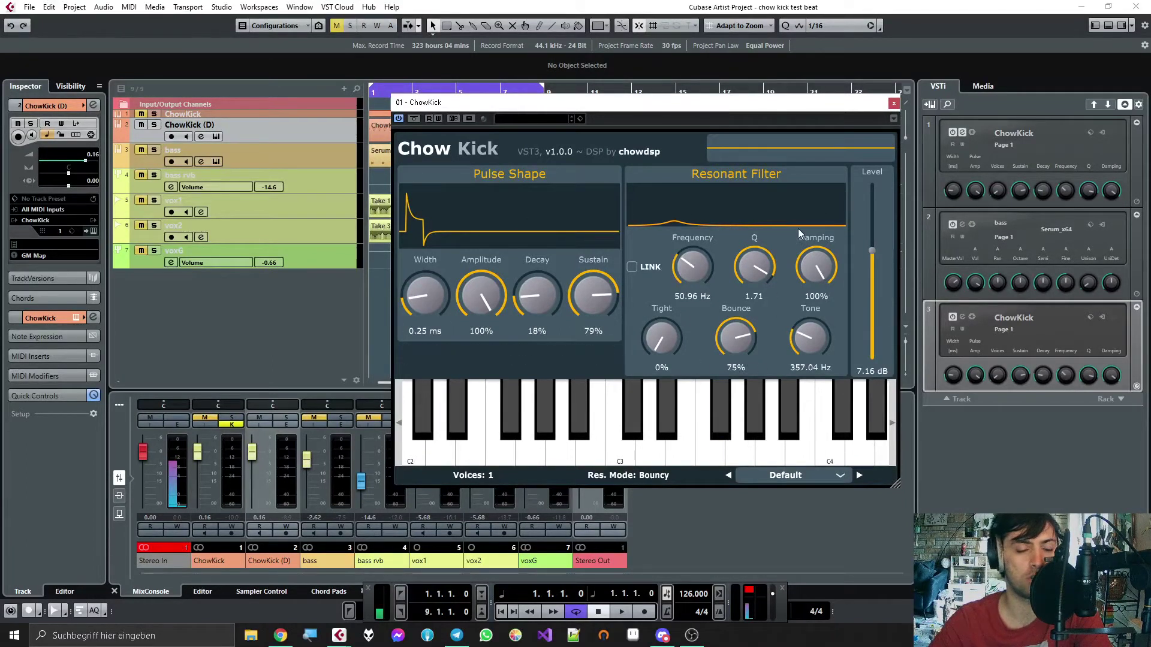
pyautogui.click(929, 105)
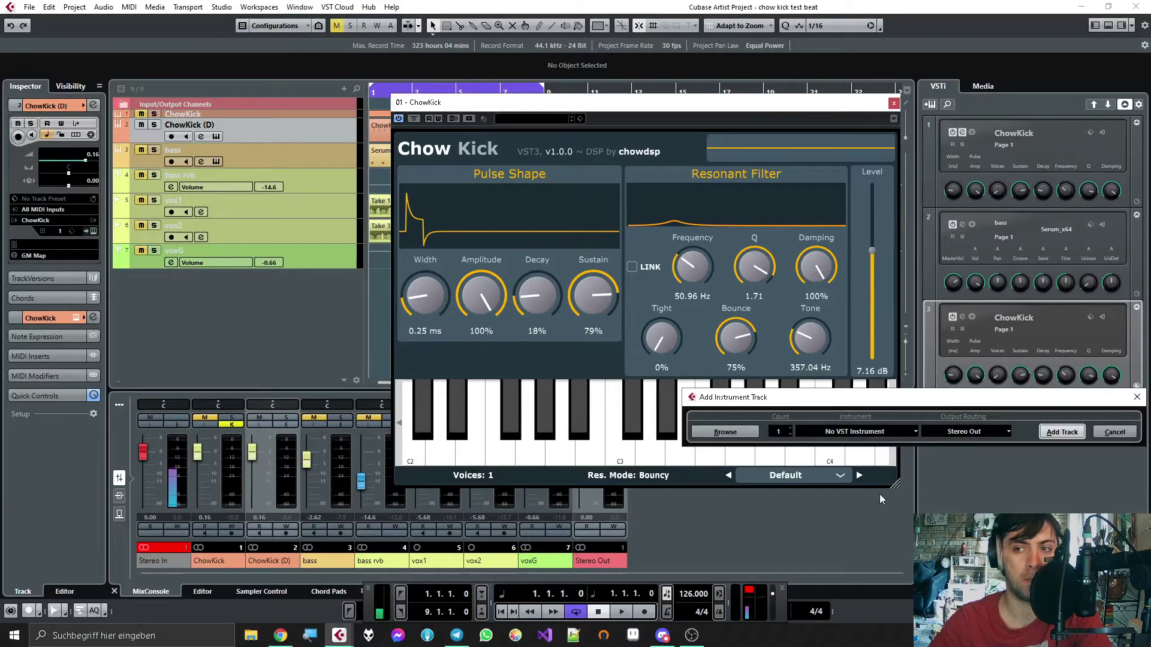
pyautogui.click(867, 431)
pyautogui.write('batter')
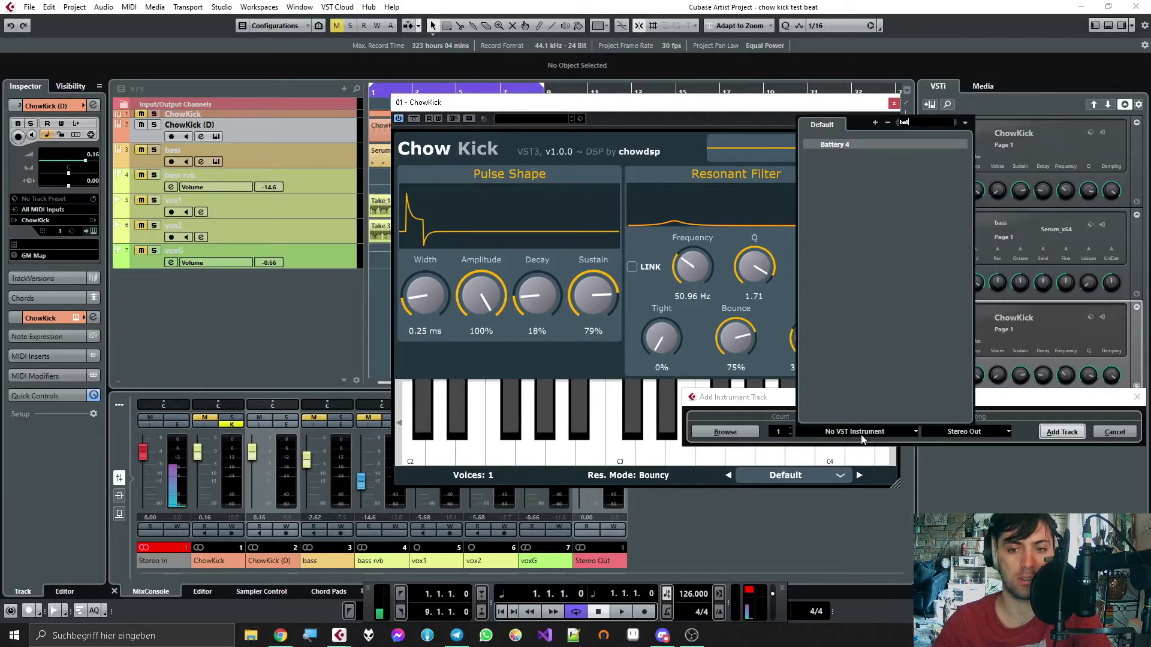
pyautogui.press('Return')
pyautogui.press('Return')
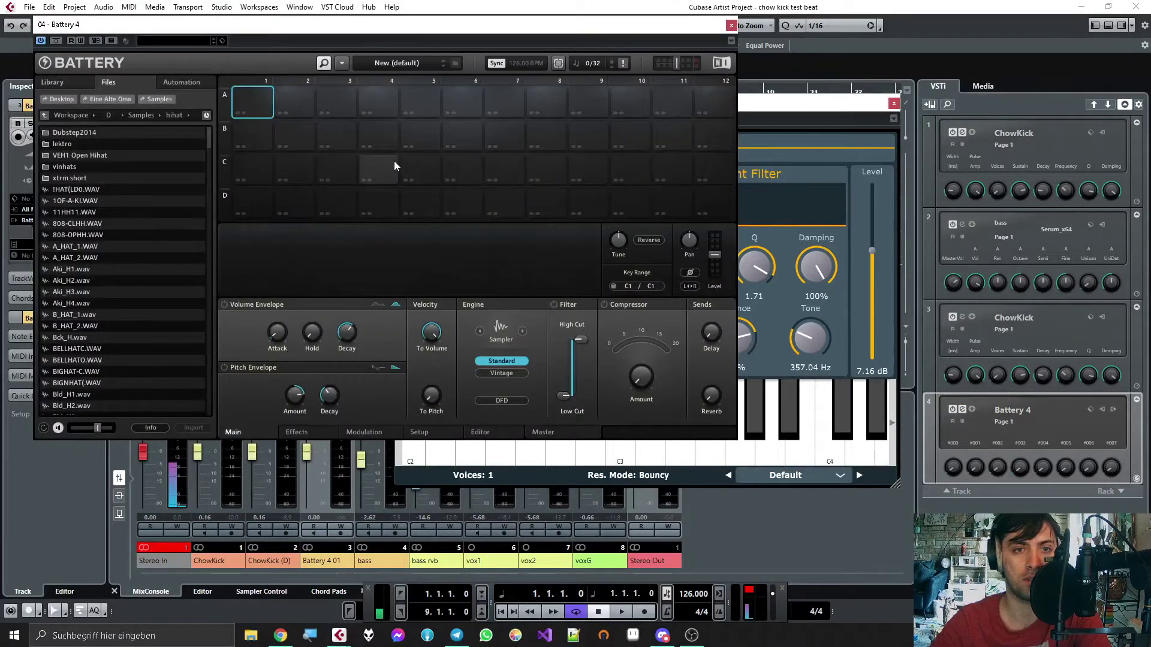
# Step: Load the 808-KICK2.WAV sample from the Samples > Basedrum folder into Battery's cell A1
pyautogui.click(63, 234)
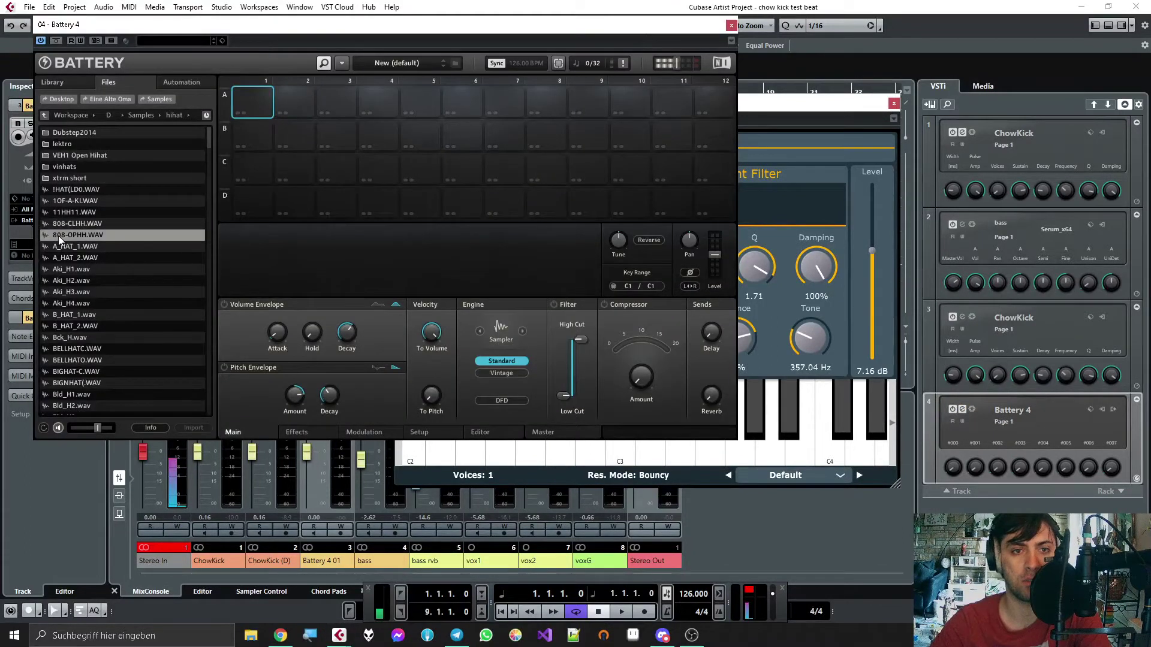
pyautogui.click(145, 100)
pyautogui.scroll(-3, 51, 228)
pyautogui.scroll(1, 52, 228)
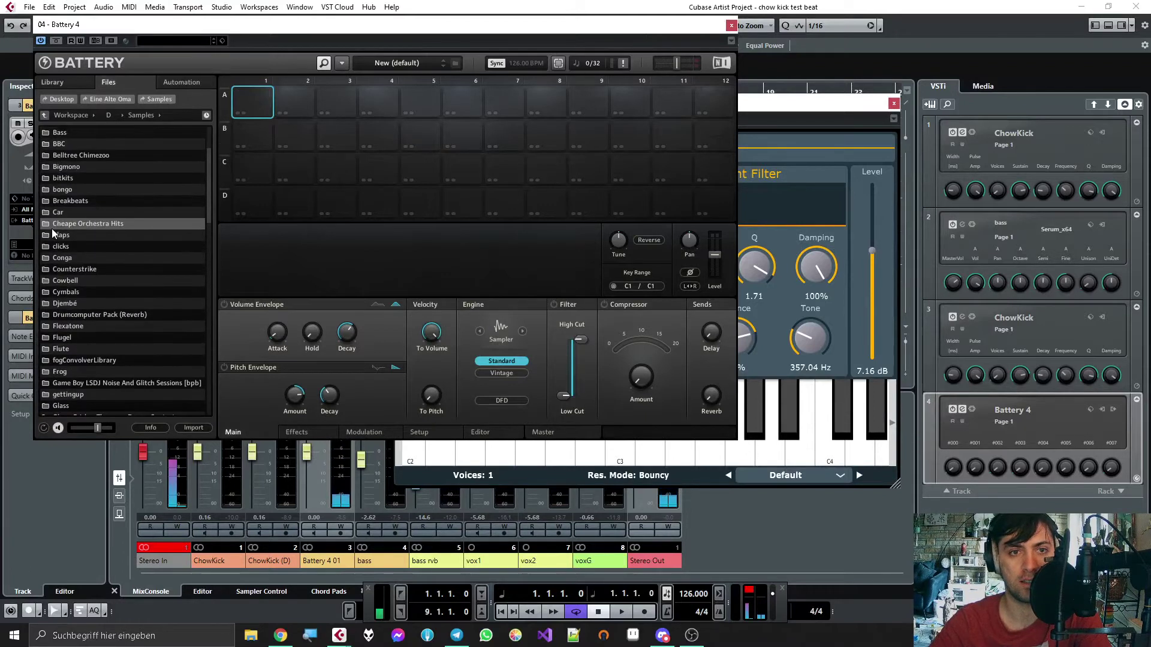
pyautogui.scroll(3, 72, 142)
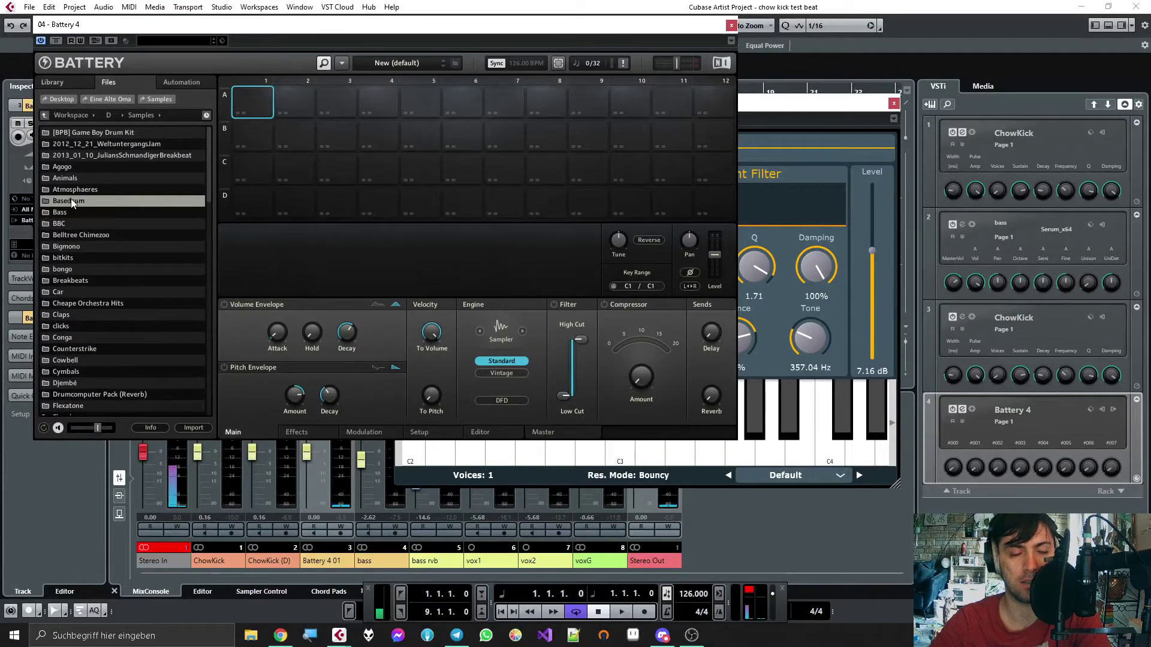
pyautogui.doubleClick(71, 202)
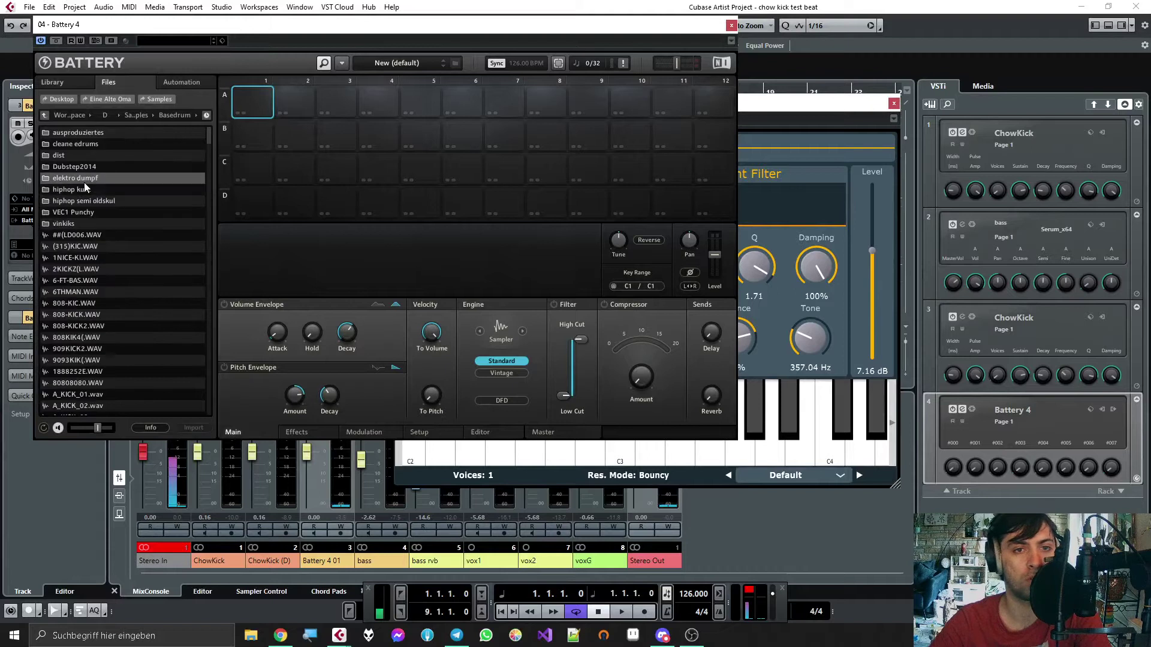
pyautogui.click(60, 326)
pyautogui.moveTo(67, 326); pyautogui.dragTo(252, 98)
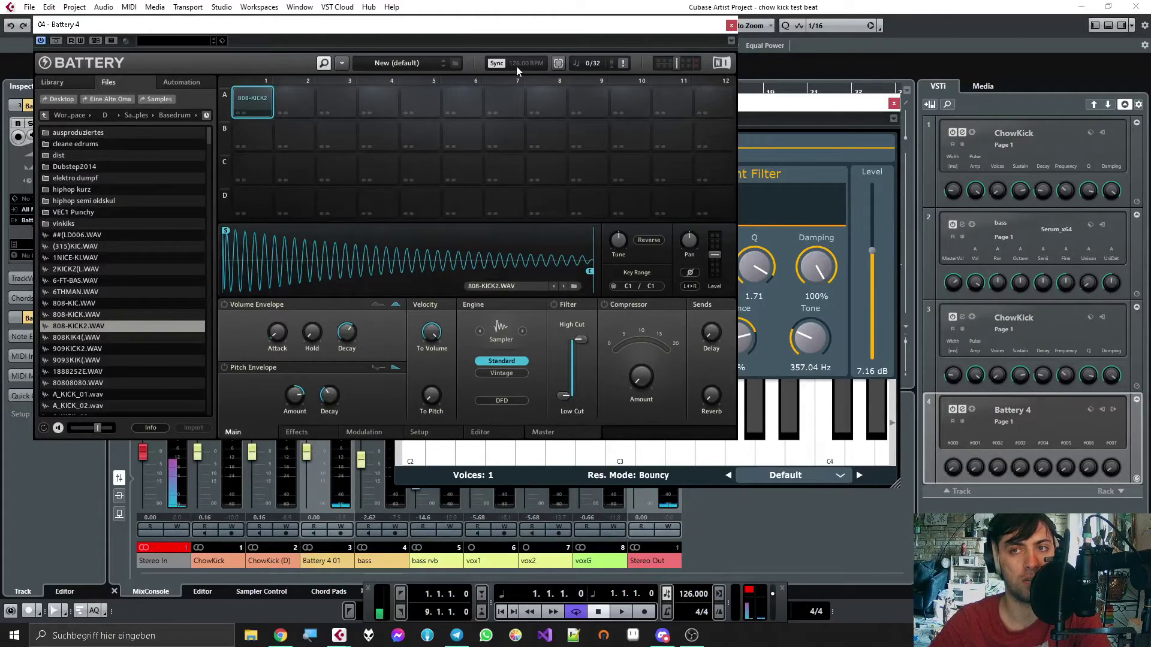
pyautogui.moveTo(503, 30); pyautogui.dragTo(545, 309)
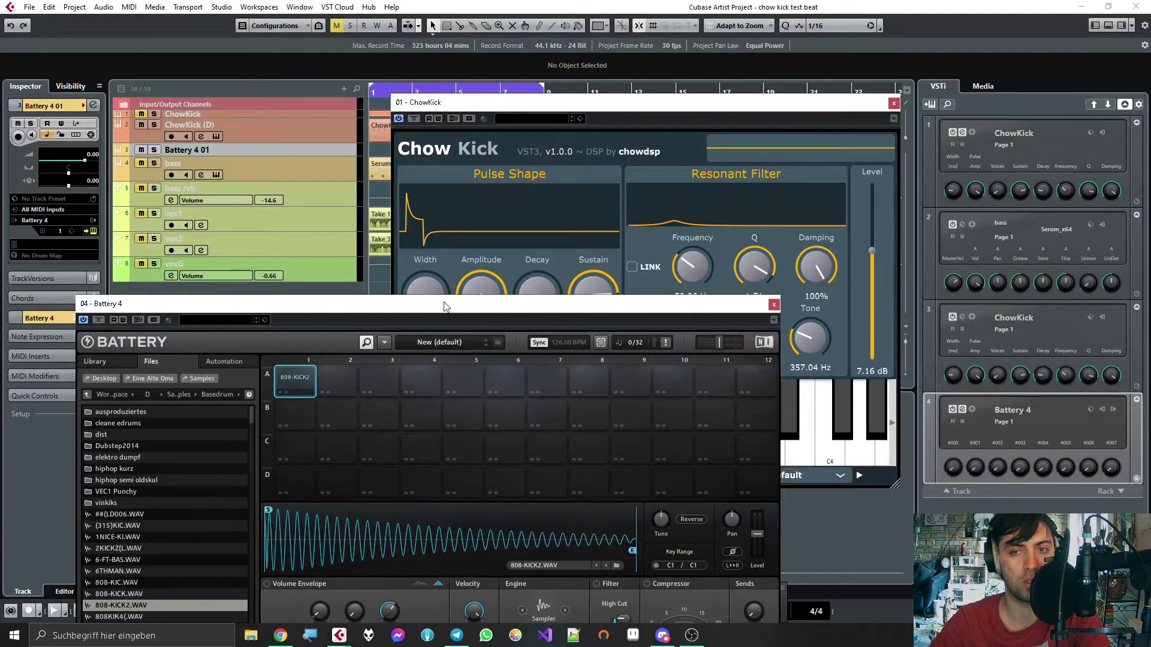
pyautogui.moveTo(466, 303); pyautogui.dragTo(398, 126)
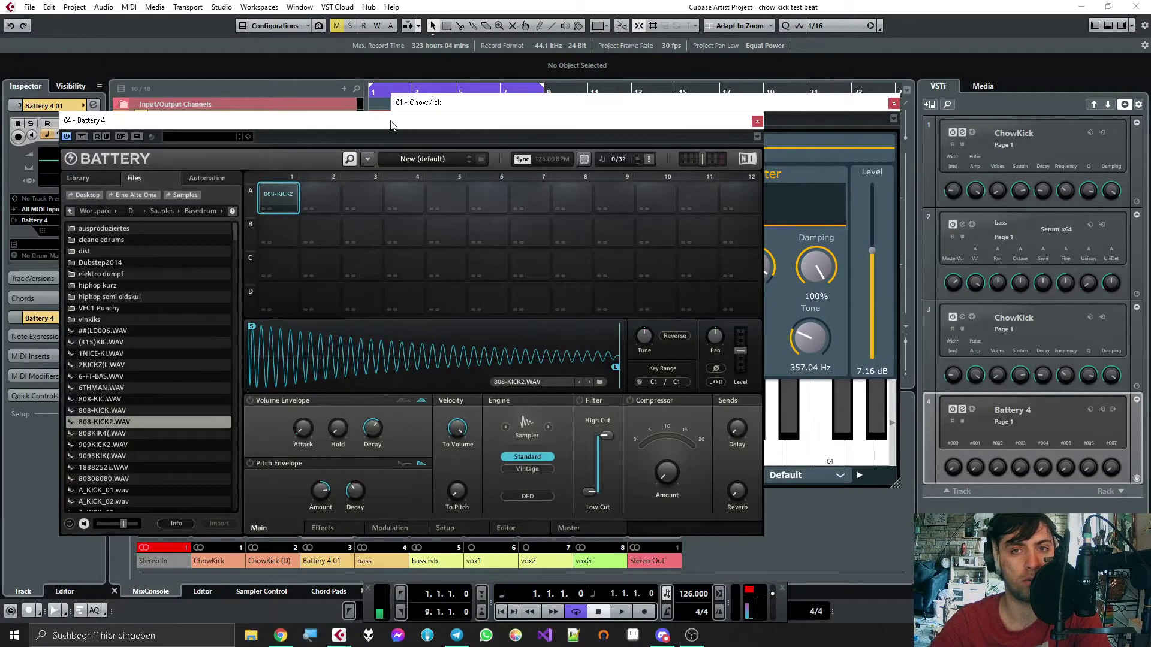
pyautogui.moveTo(391, 124); pyautogui.dragTo(388, 395)
pyautogui.moveTo(514, 400); pyautogui.dragTo(485, 114)
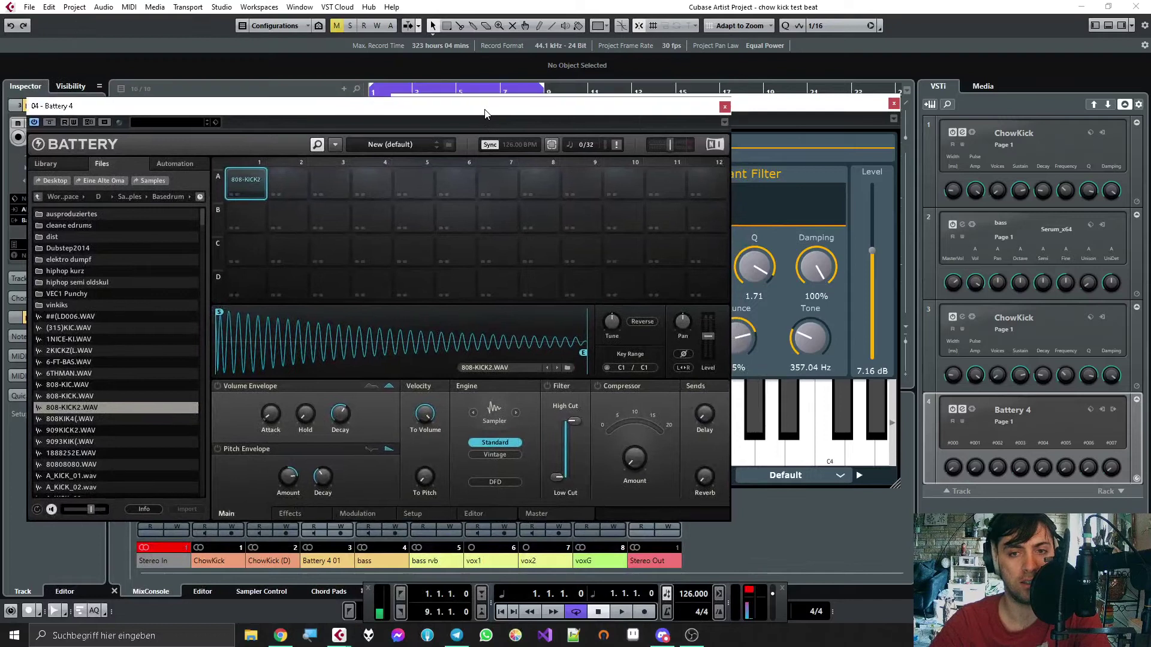
# Step: Enable the kick cell's Pitch Envelope, then record-enable the Battery 4 01 track and trigger the kick from the computer keyboard
pyautogui.click(218, 449)
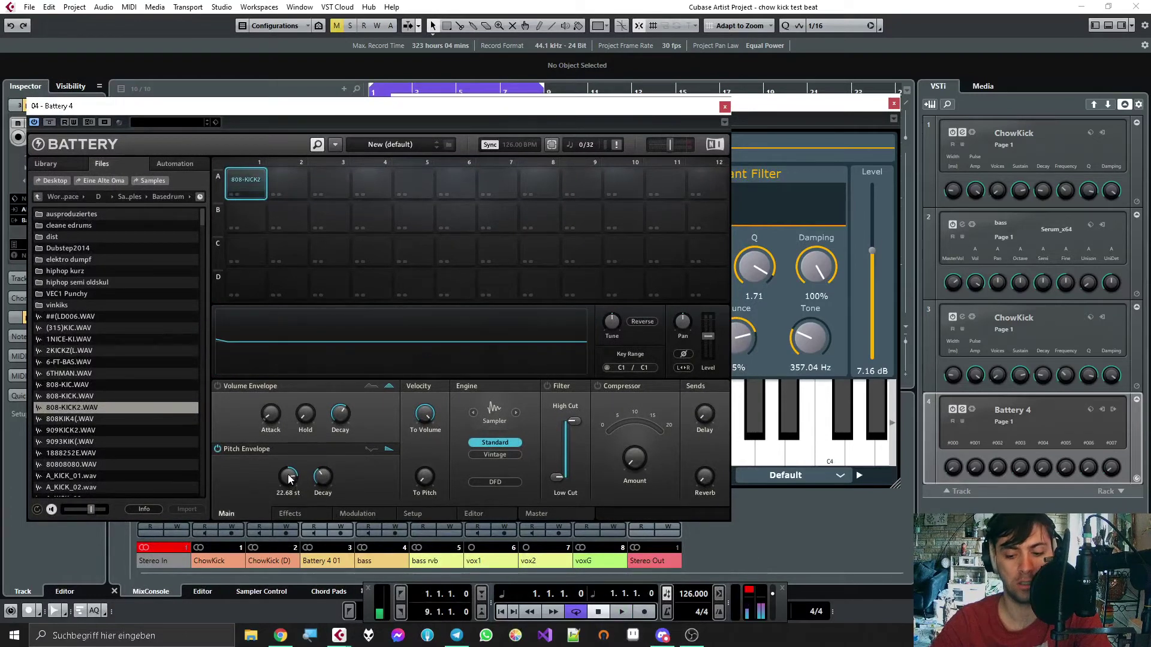
pyautogui.hotkey('alt', 'k')
pyautogui.moveTo(359, 109); pyautogui.dragTo(452, 273)
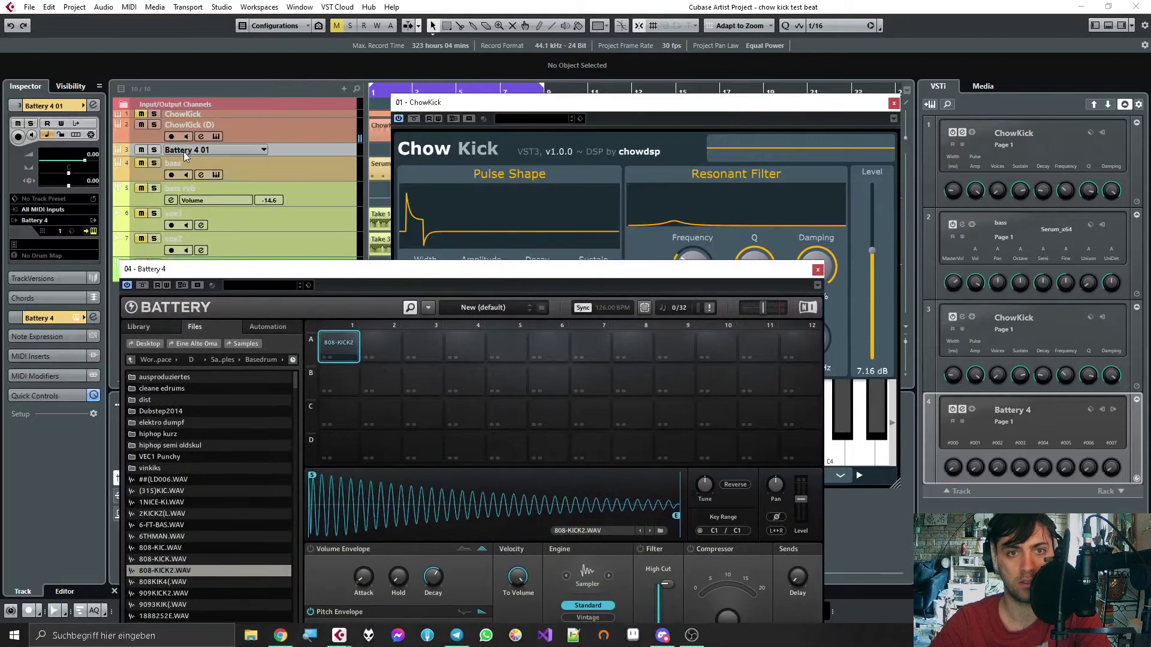
pyautogui.click(182, 153)
pyautogui.click(171, 162)
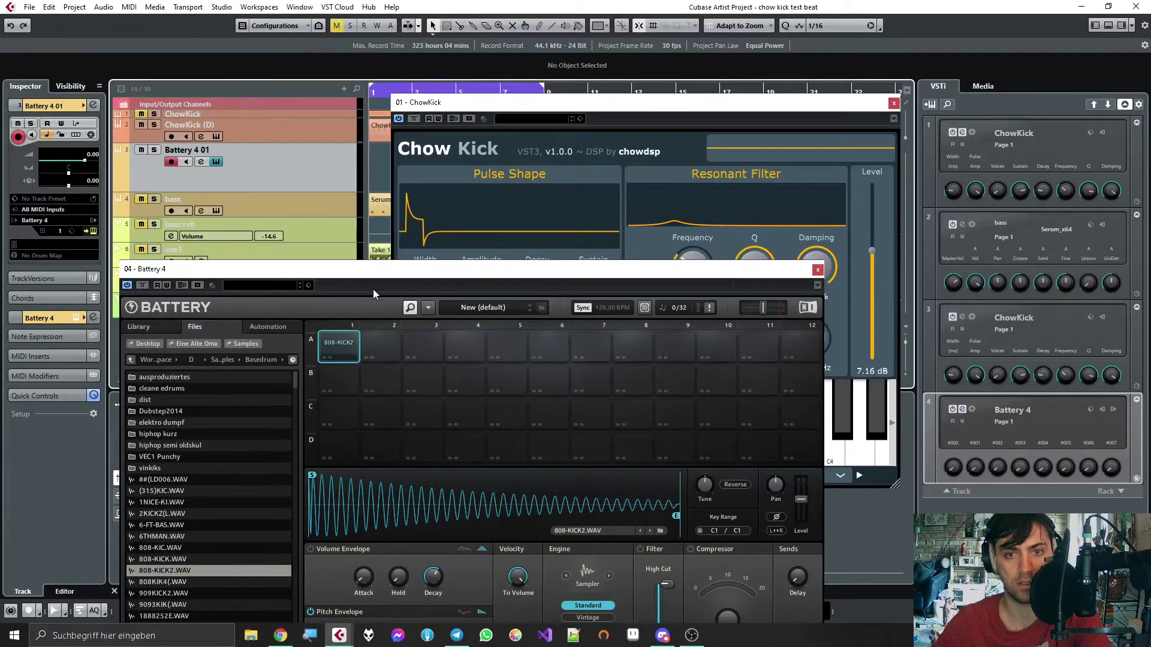
pyautogui.press('q')
pyautogui.press('q')
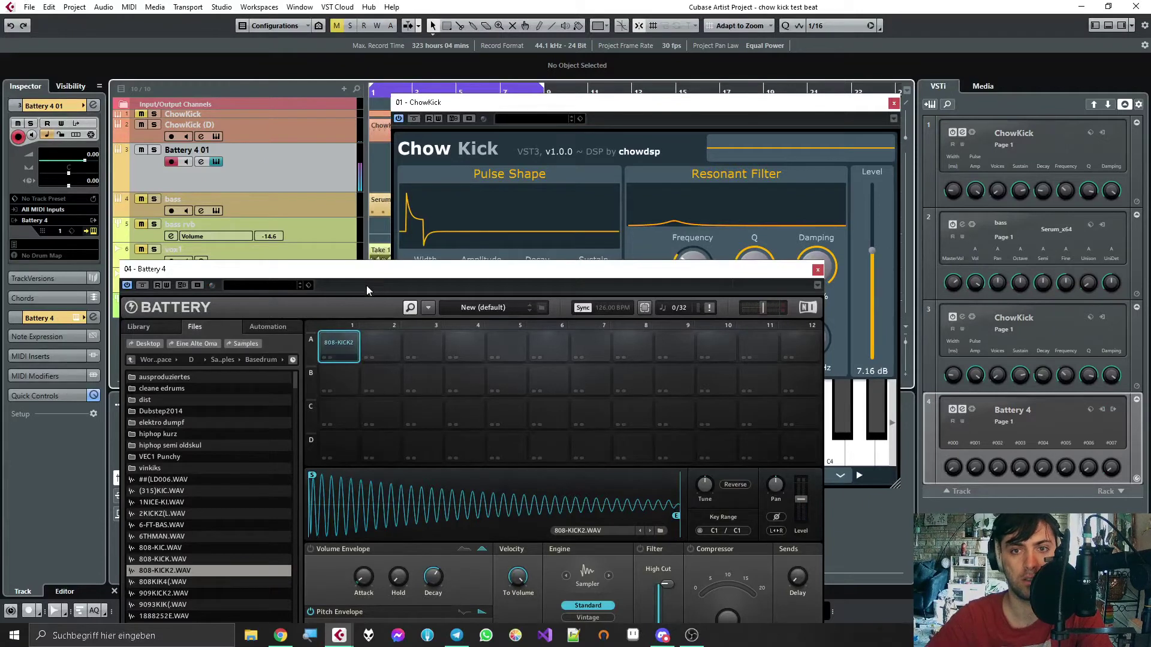
# Step: Adjust the 808 kick's Pitch Envelope amount and decay, and try out its Tune setting
pyautogui.moveTo(367, 290); pyautogui.dragTo(375, 115)
pyautogui.moveTo(393, 463); pyautogui.dragTo(424, 455)
pyautogui.moveTo(393, 464); pyautogui.dragTo(412, 418)
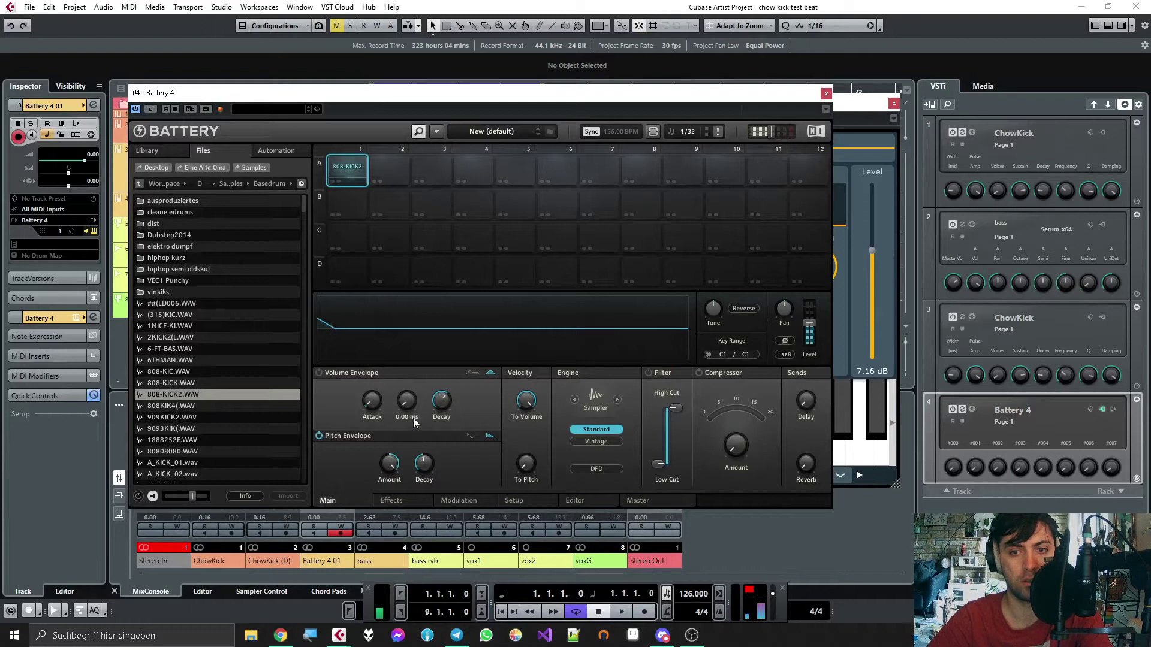
pyautogui.moveTo(423, 464); pyautogui.dragTo(392, 449)
pyautogui.moveTo(711, 311); pyautogui.dragTo(710, 326)
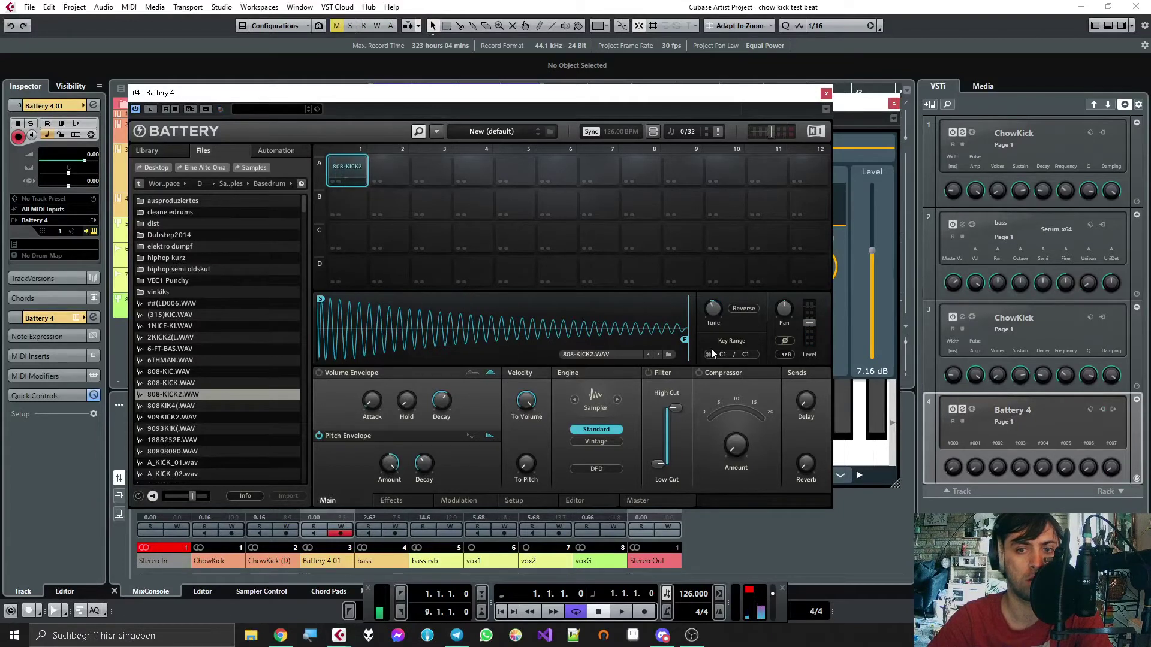
# Step: Turn on Drums saturation and a Ldr 2P lowpass filter for the 808 kick, and adjust the filter's resonance and cutoff
pyautogui.click(392, 501)
pyautogui.moveTo(607, 99); pyautogui.dragTo(532, 109)
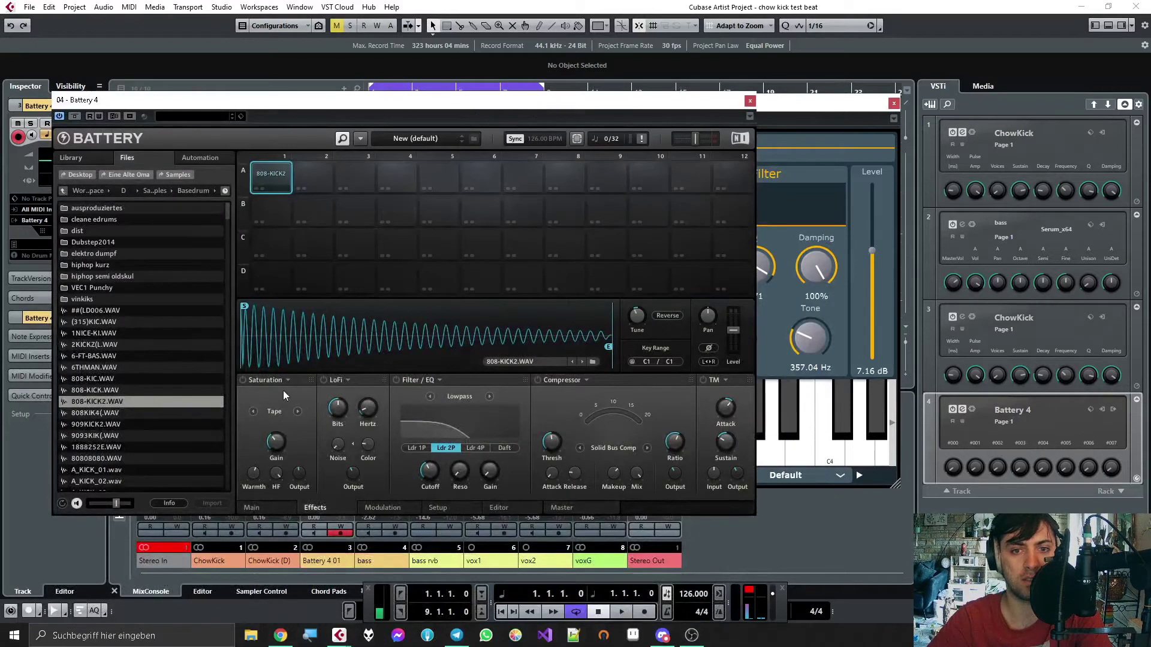
pyautogui.click(253, 411)
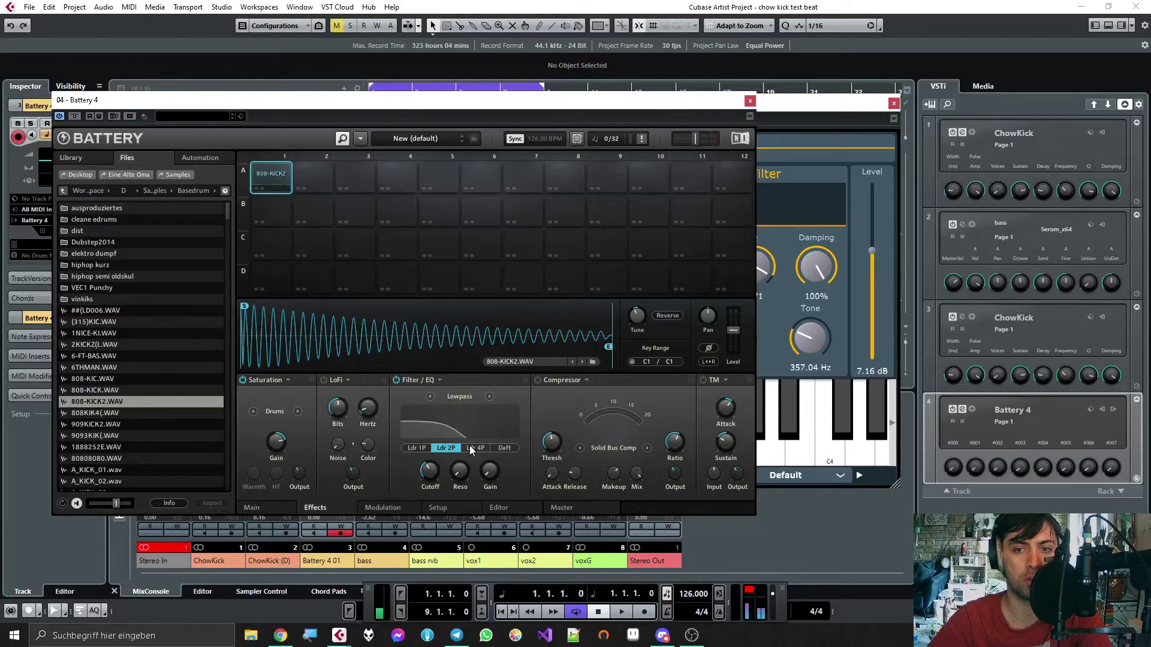
pyautogui.moveTo(458, 472); pyautogui.dragTo(430, 482)
# Step: Assign the Mod Envelope to the filter Cutoff in the first modulation slot at full positive amount
pyautogui.click(382, 507)
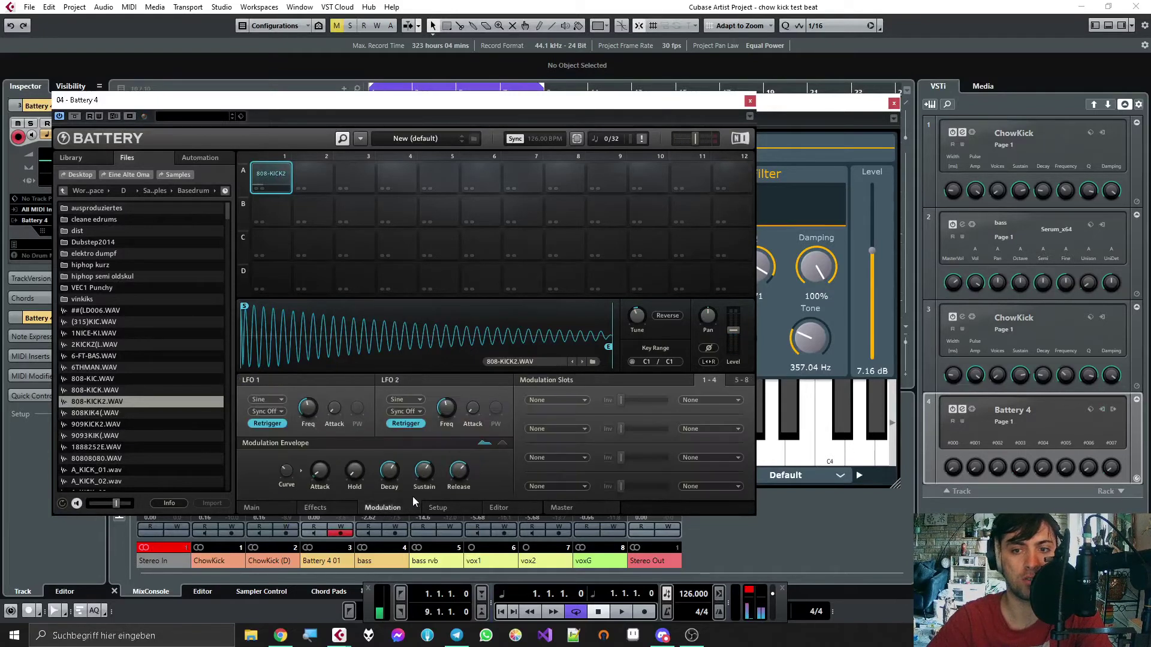
pyautogui.click(560, 401)
pyautogui.click(571, 367)
pyautogui.click(710, 399)
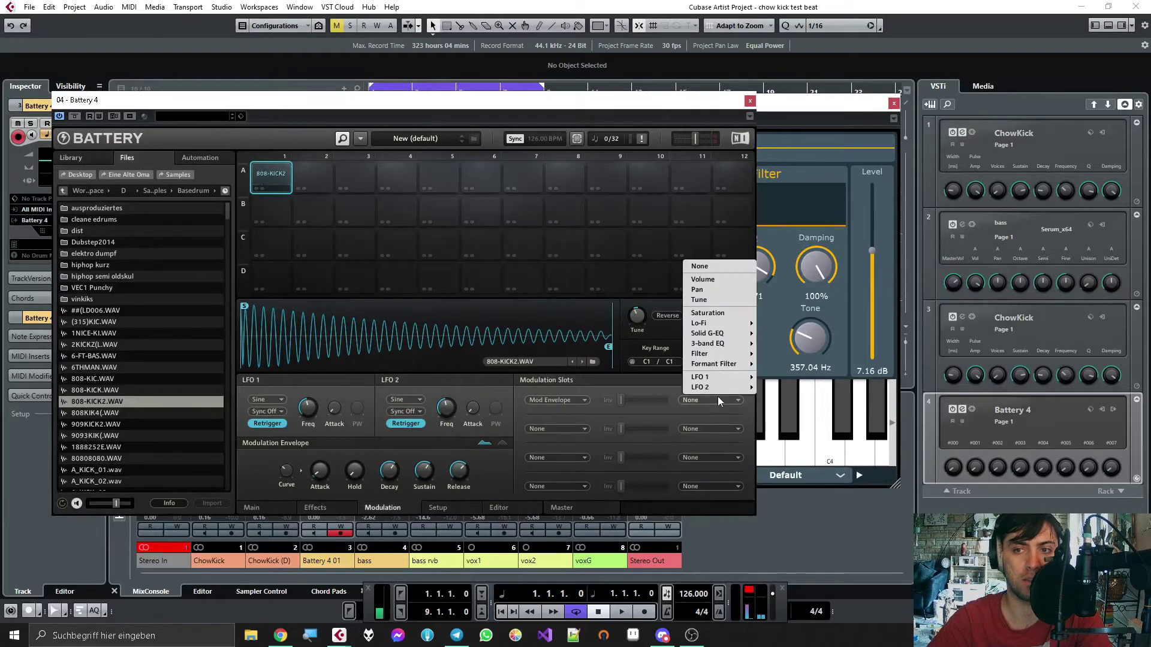
pyautogui.moveTo(712, 353)
pyautogui.click(639, 353)
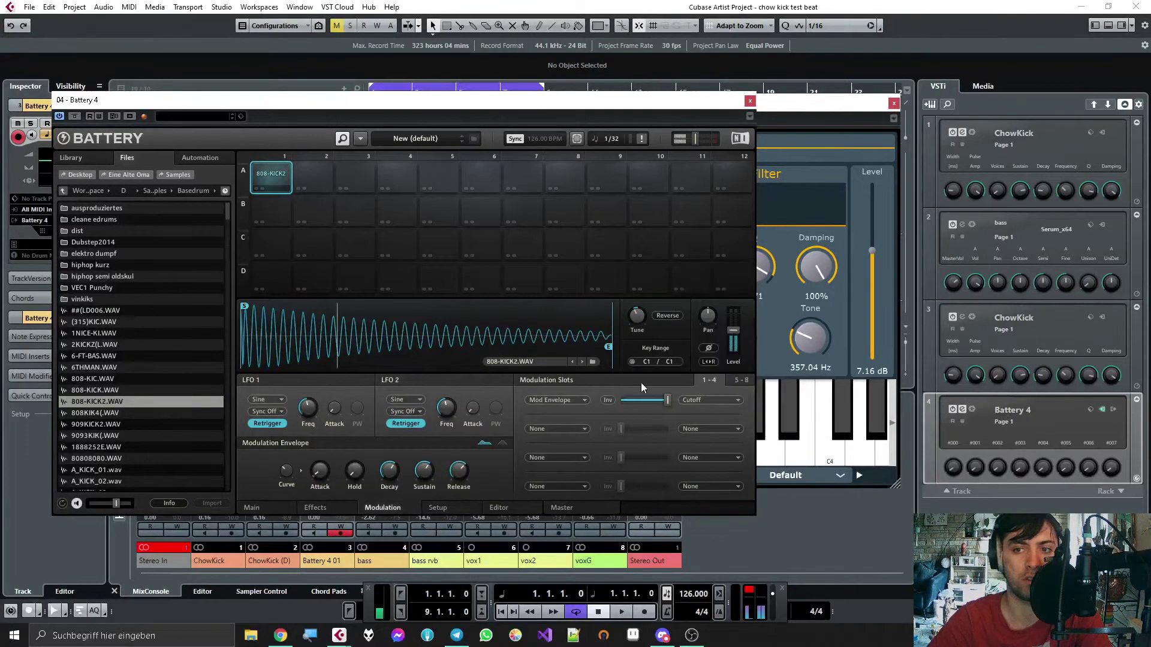
# Step: Switch the modulation envelope to its attack-hold-decay shape, adjust its decay, and slightly reduce the Cutoff modulation amount
pyautogui.click(502, 442)
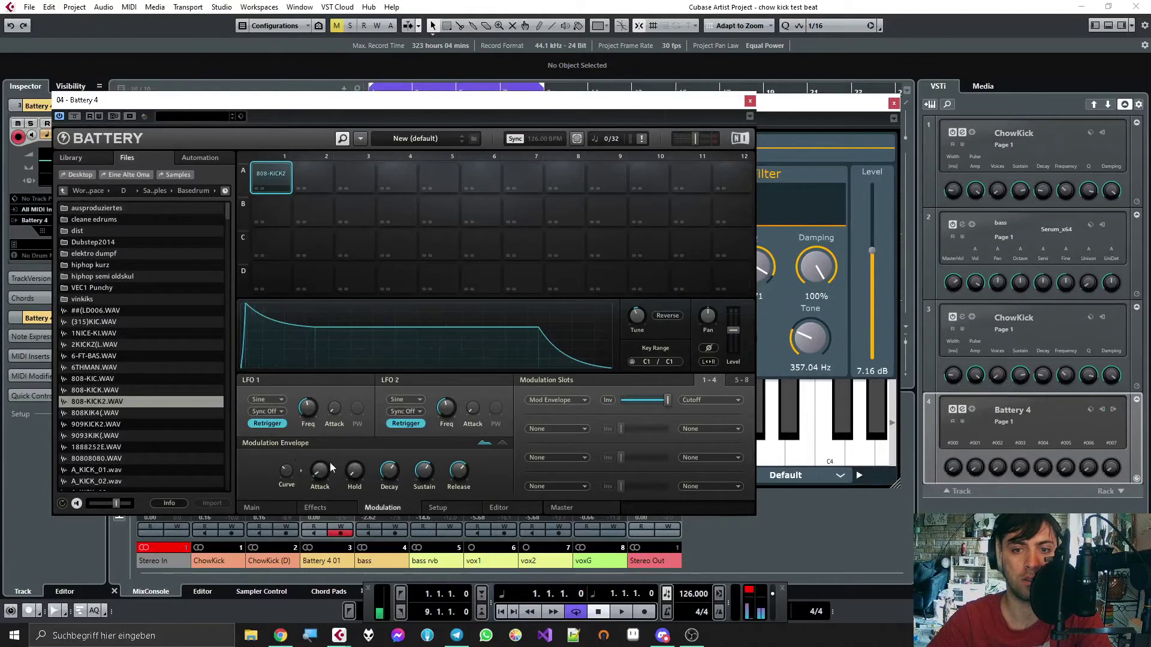
pyautogui.moveTo(422, 470); pyautogui.dragTo(422, 522)
pyautogui.moveTo(390, 470); pyautogui.dragTo(422, 428)
pyautogui.moveTo(361, 476); pyautogui.dragTo(361, 501)
pyautogui.moveTo(420, 469); pyautogui.dragTo(420, 479)
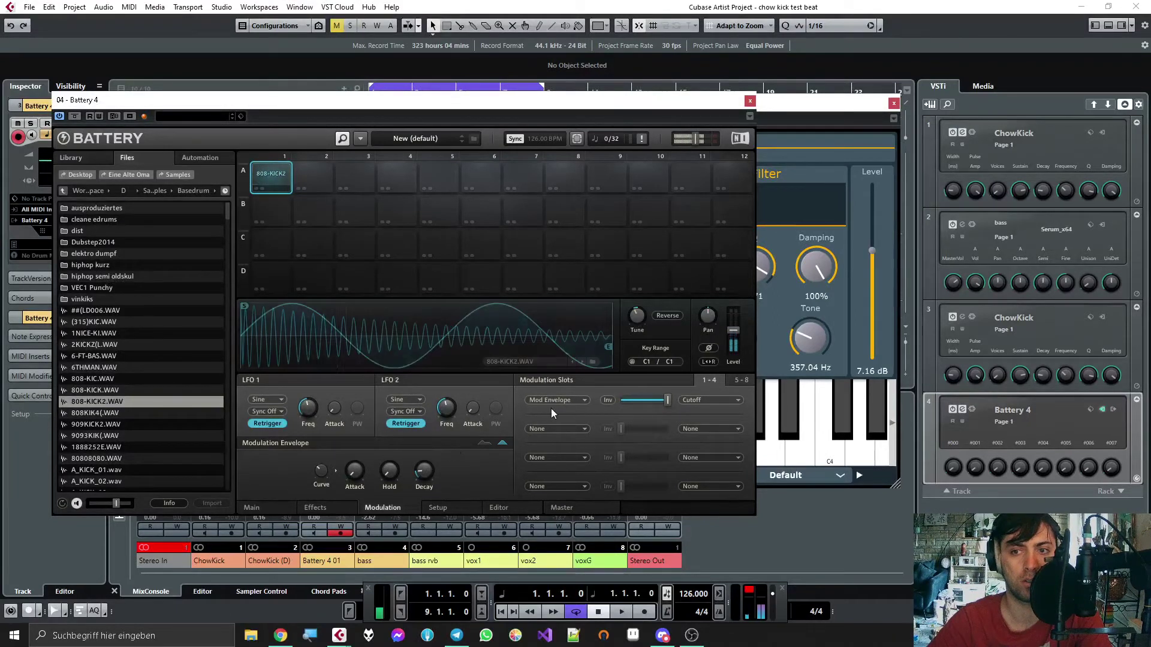
pyautogui.moveTo(667, 399)
pyautogui.mouseDown()
pyautogui.moveTo(640, 400)
pyautogui.moveTo(661, 400)
pyautogui.mouseUp()
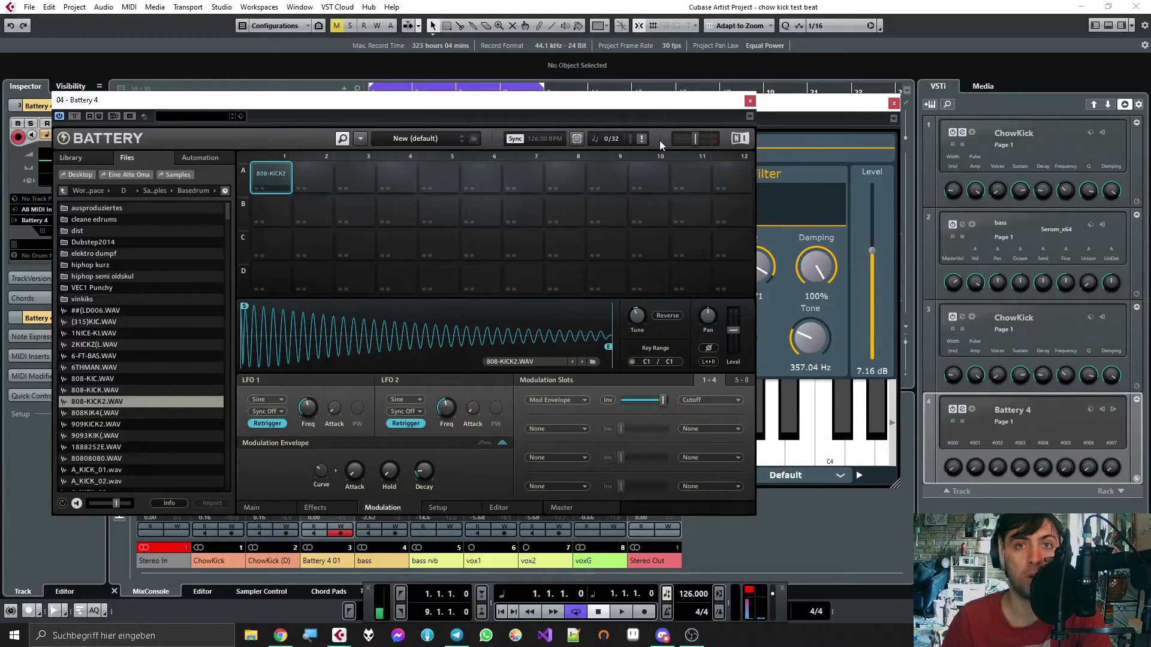
# Step: Close the Battery 4 instrument and remove the Battery 4 01 track from the project
pyautogui.click(750, 101)
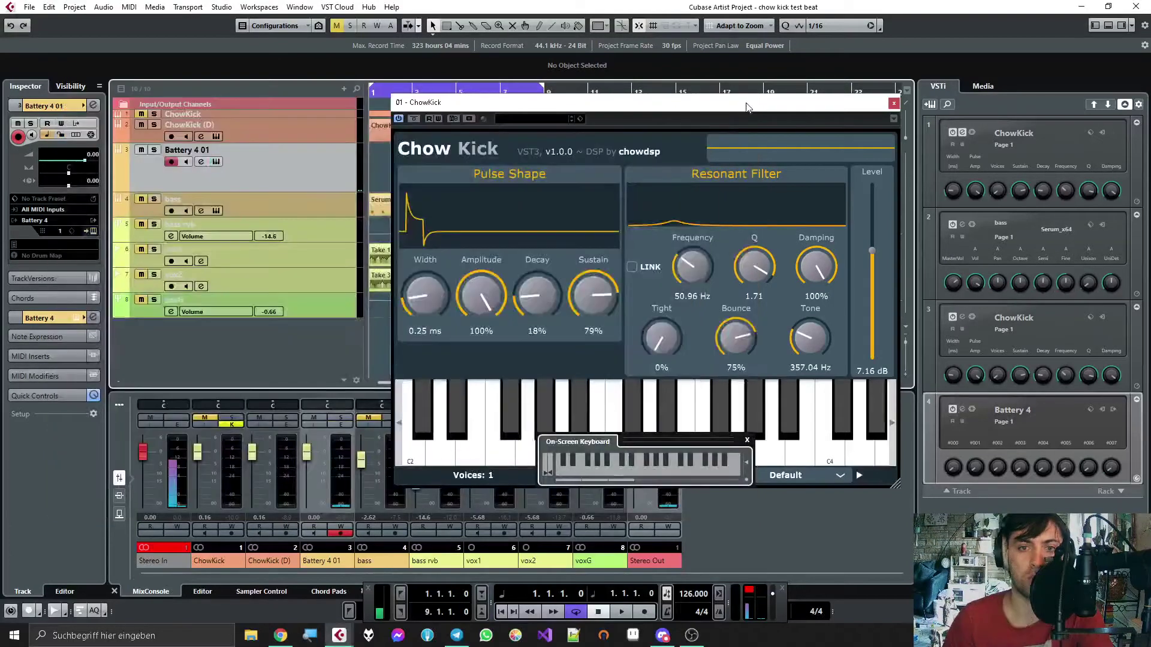
pyautogui.rightClick(293, 167)
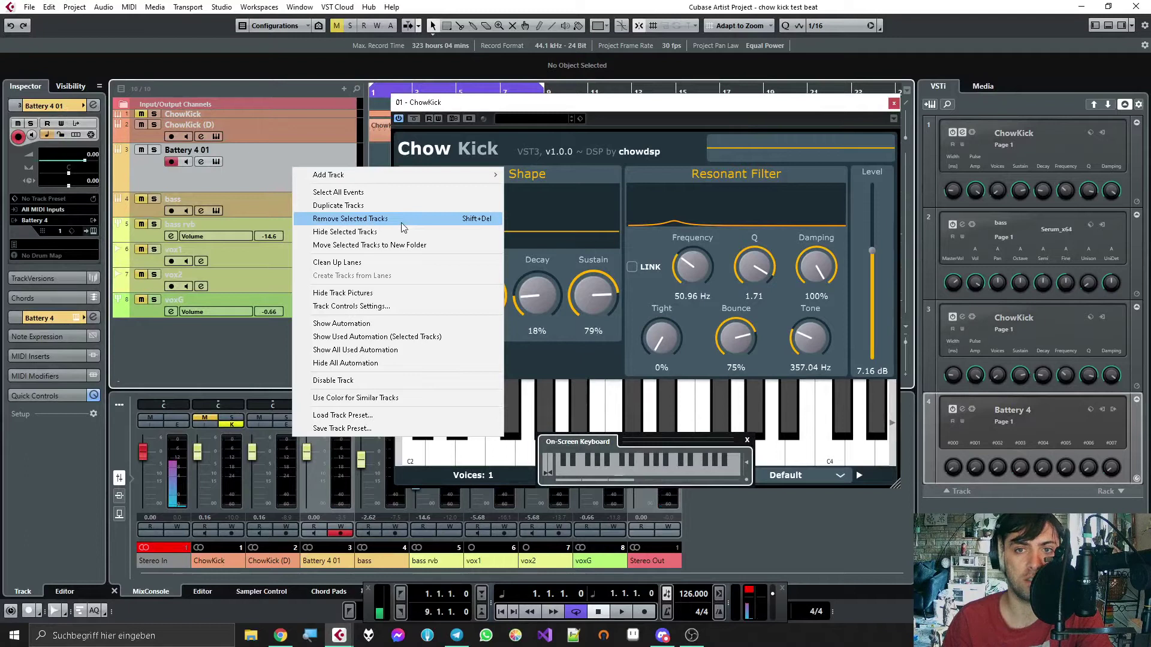
pyautogui.click(362, 219)
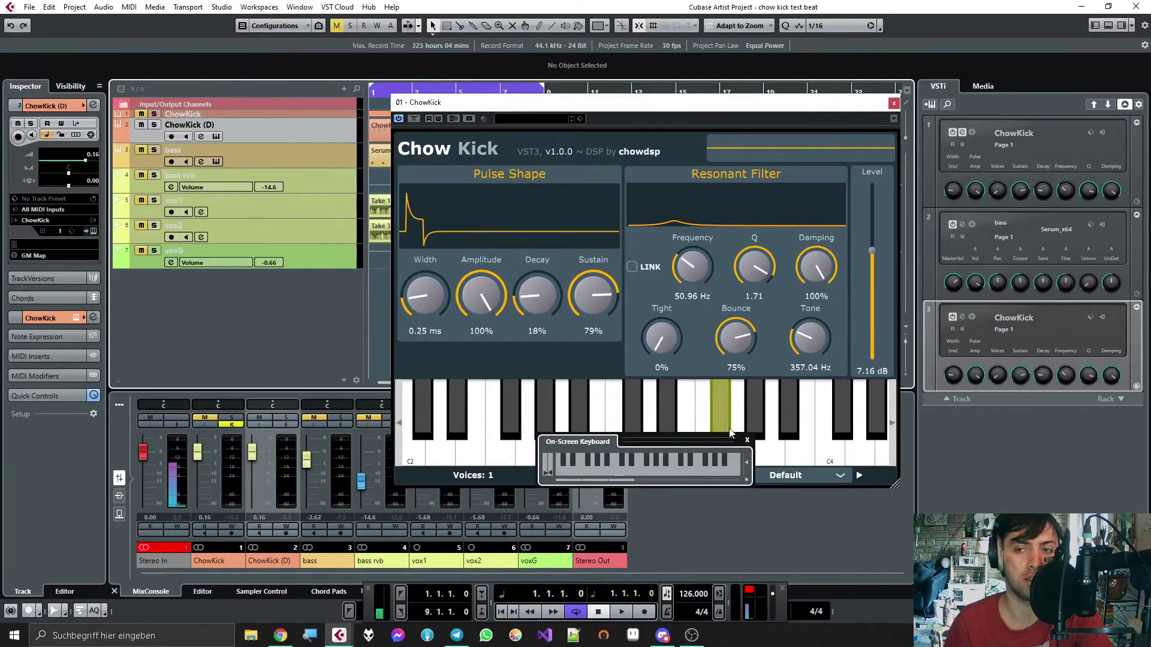
# Step: Record-enable the ChowKick (D) track, make it taller, and play a test note through it
pyautogui.click(171, 137)
pyautogui.hotkey('alt', 'k')
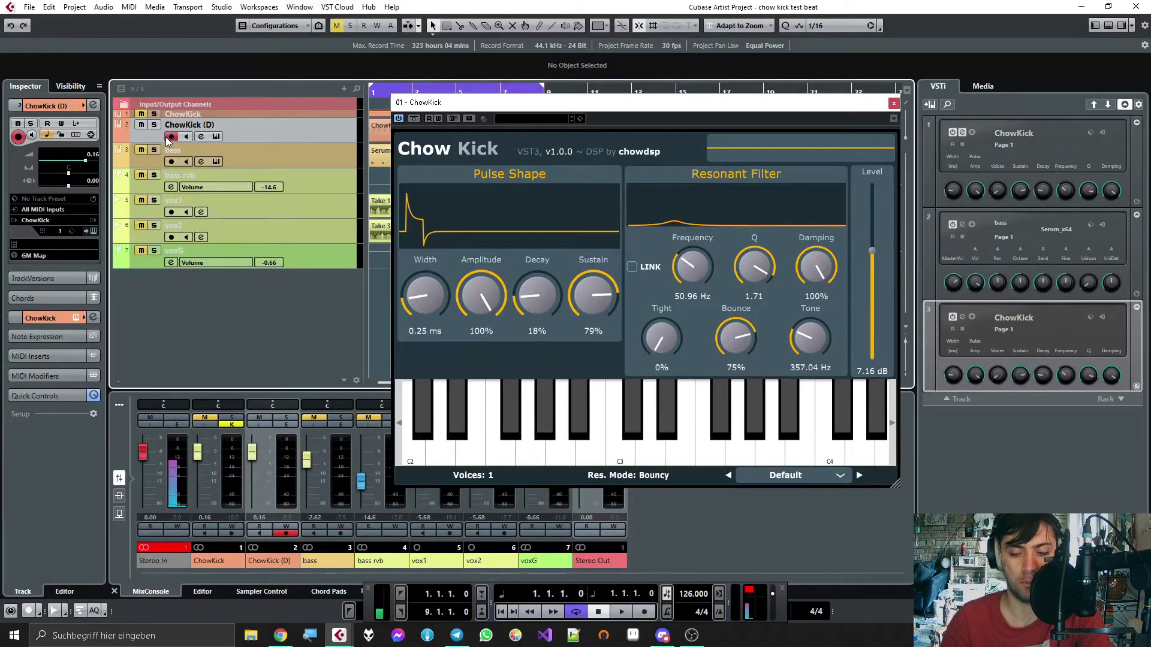
pyautogui.hotkey('alt', 'k')
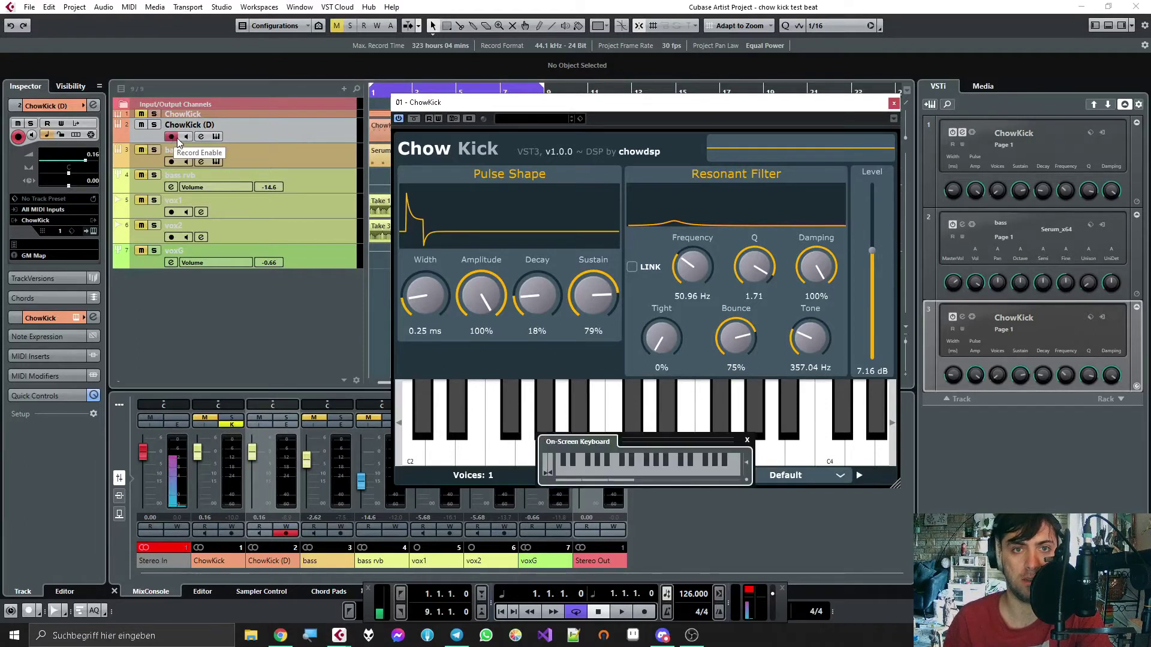
pyautogui.moveTo(178, 140); pyautogui.dragTo(177, 166)
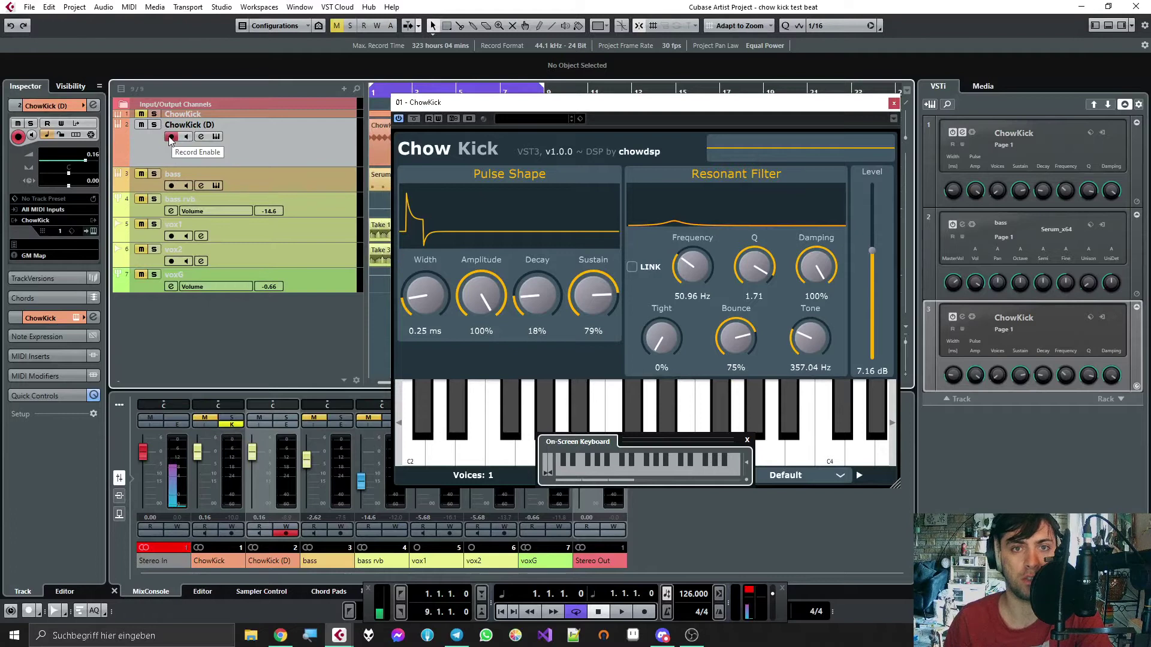
pyautogui.press('q')
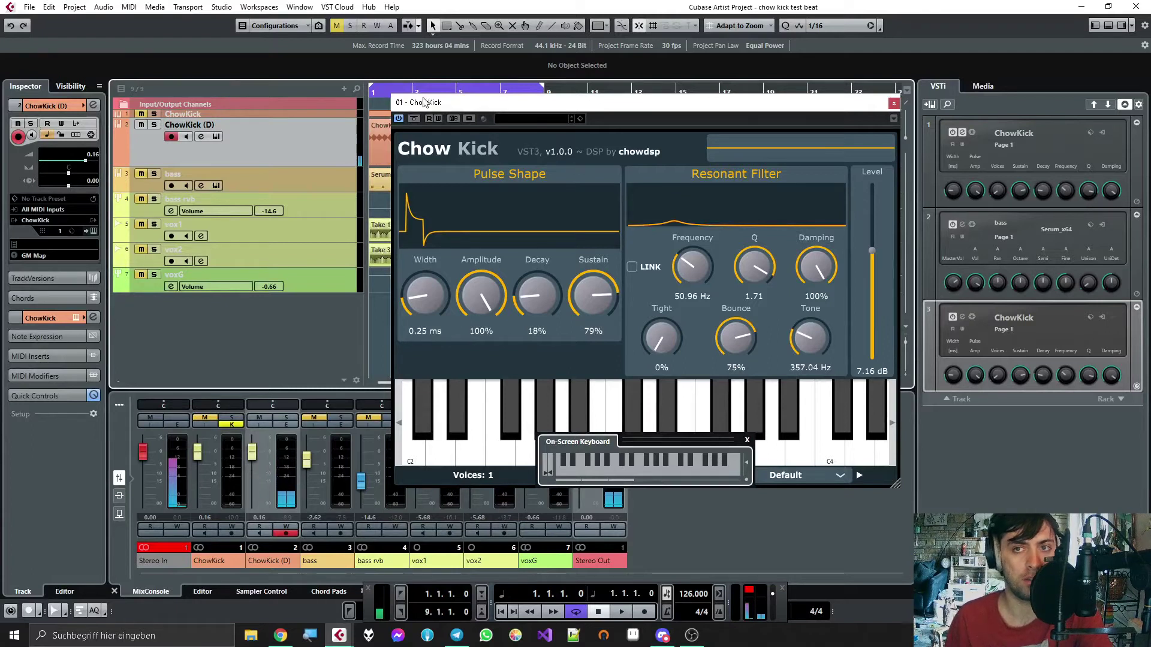
# Step: Close the ChowKick plug-in window and remove the ChowKick (D) track from the project
pyautogui.moveTo(462, 108); pyautogui.dragTo(462, 126)
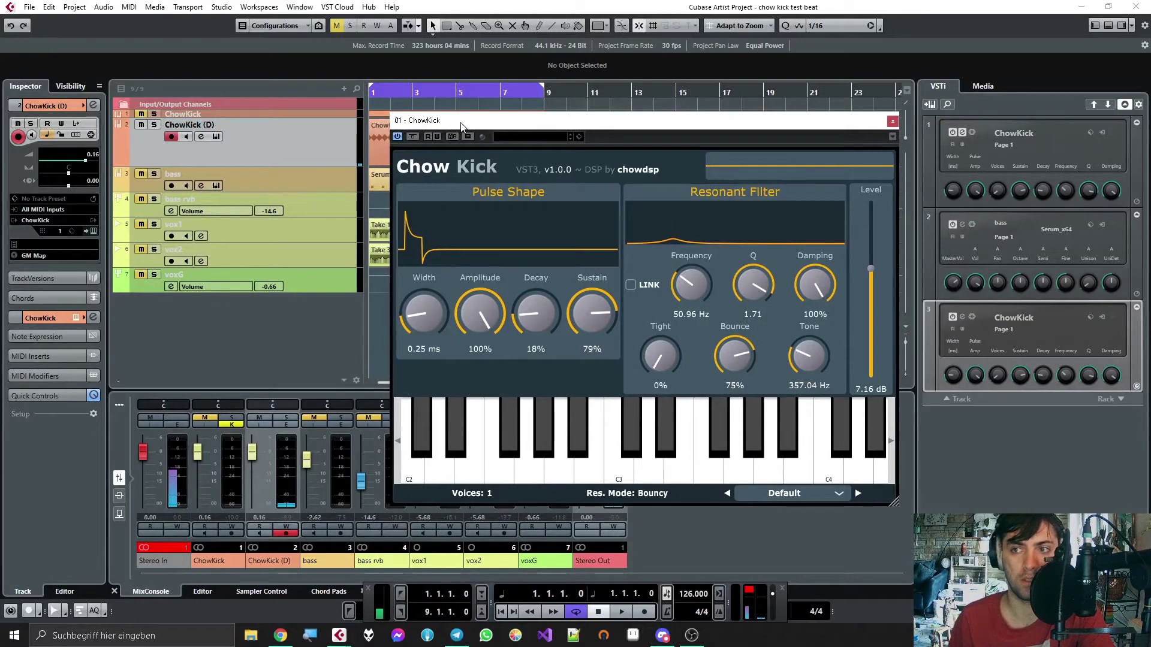
pyautogui.click(892, 122)
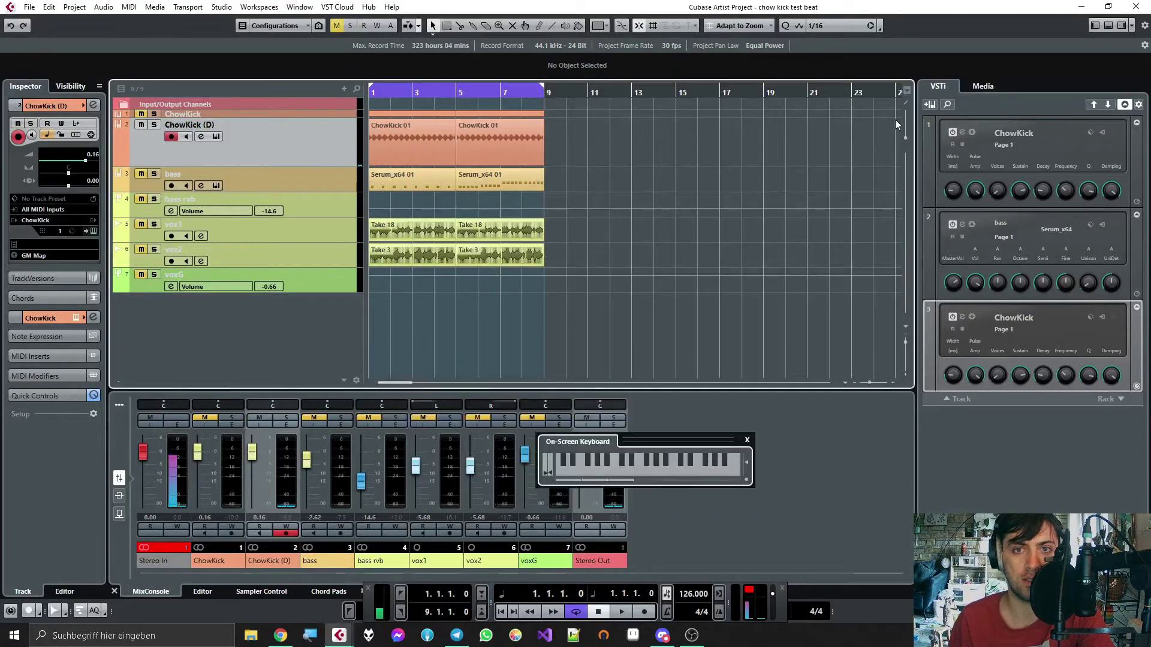
pyautogui.rightClick(292, 141)
pyautogui.click(329, 193)
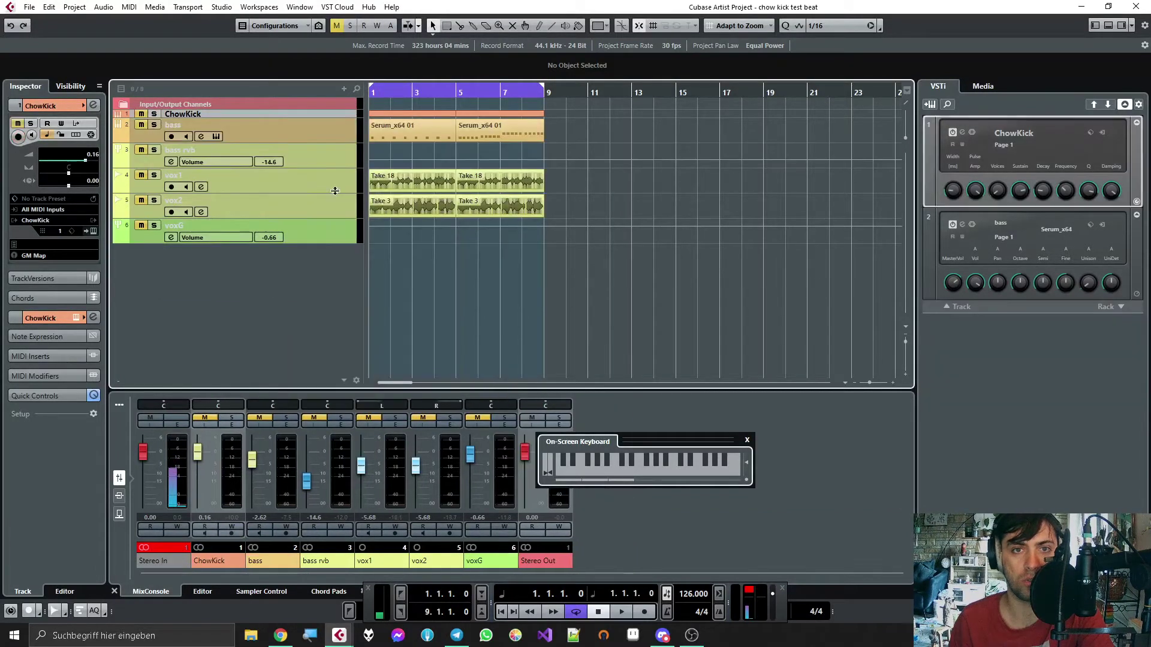
# Step: Add one new instrument track loaded with ChowKick and routed to Stereo Out
pyautogui.click(930, 104)
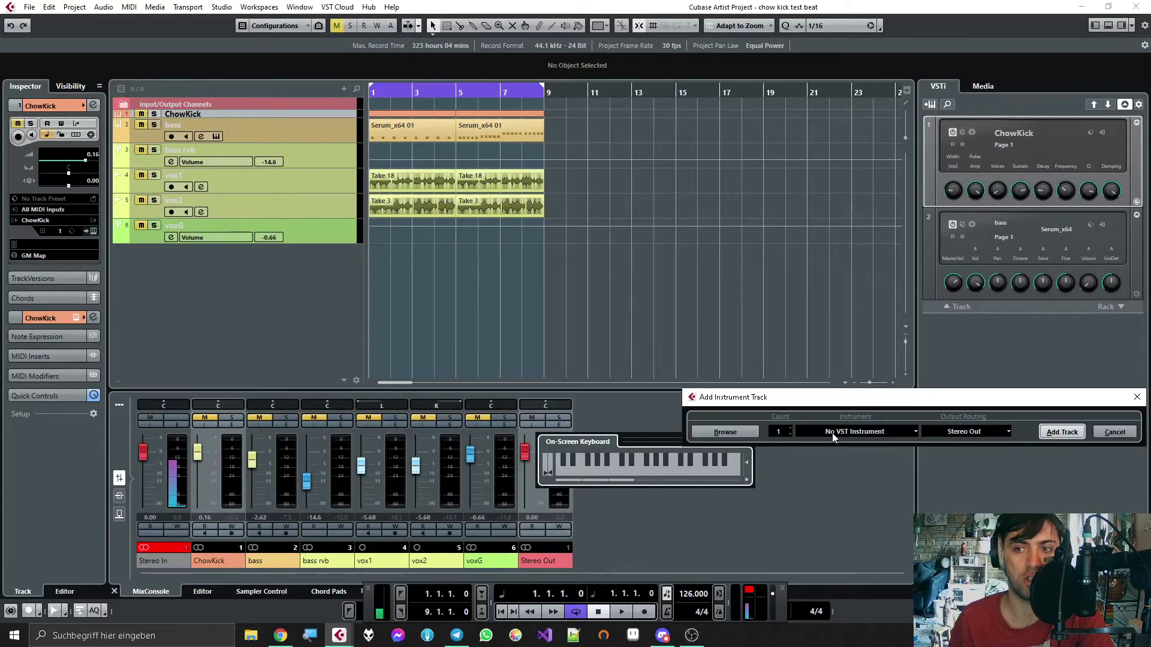
pyautogui.click(832, 431)
pyautogui.write('chow')
pyautogui.press('Return')
pyautogui.press('Return')
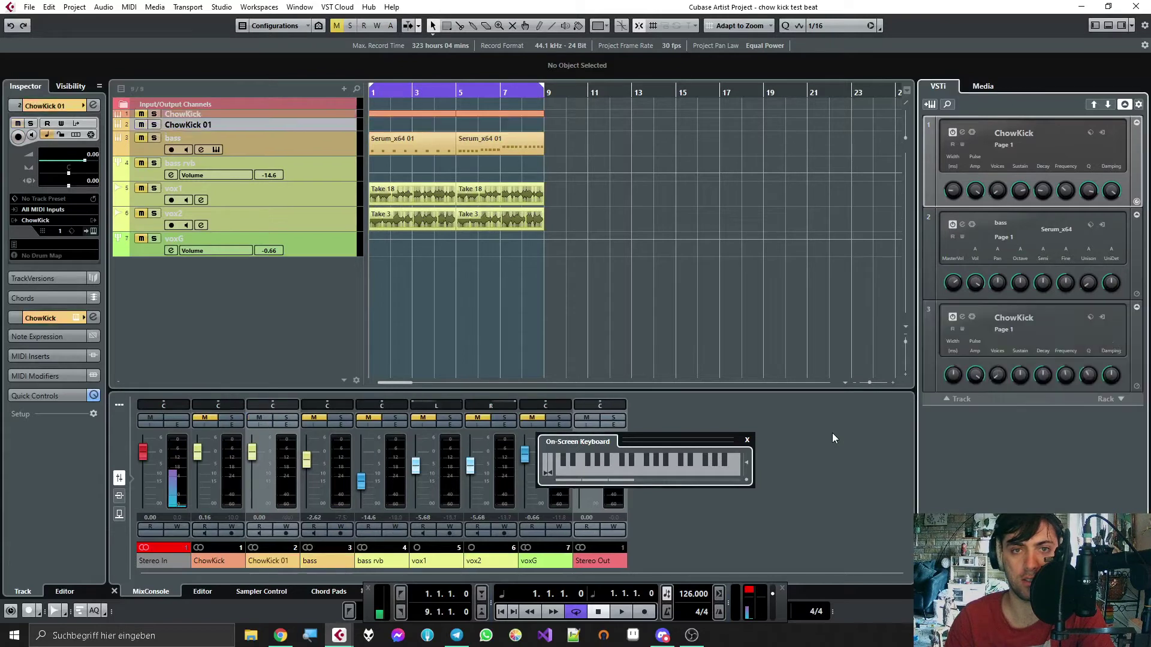
# Step: Make the ChowKick 01 track taller, record-enable it, and open its instrument window
pyautogui.moveTo(219, 130); pyautogui.dragTo(219, 178)
pyautogui.click(172, 137)
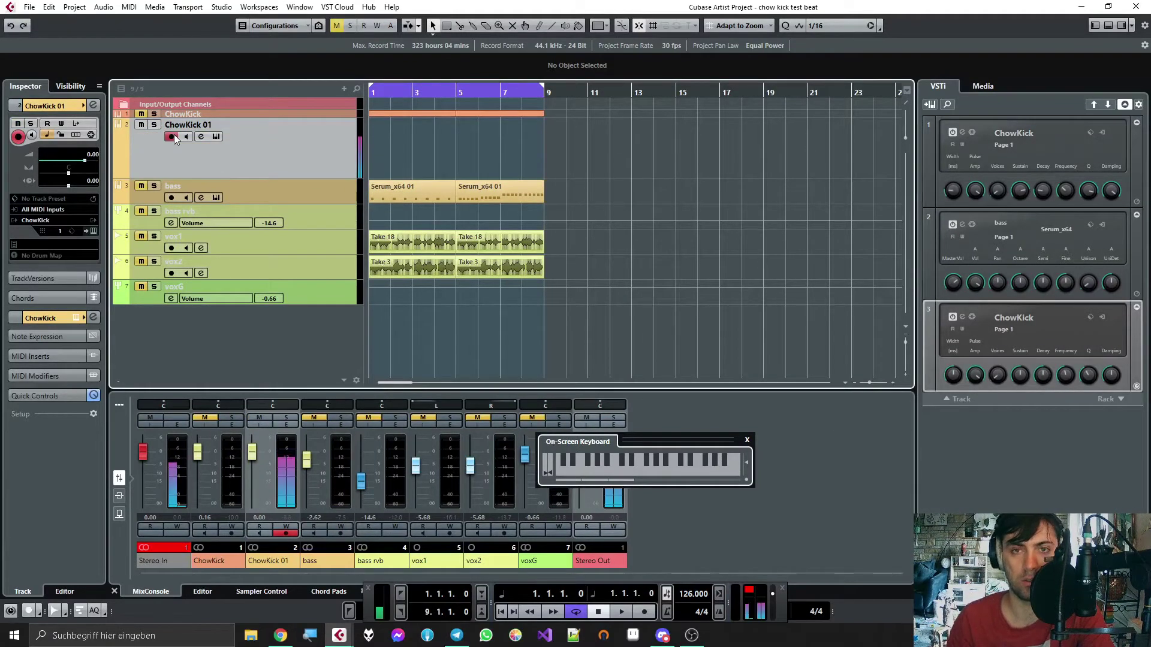
pyautogui.click(216, 136)
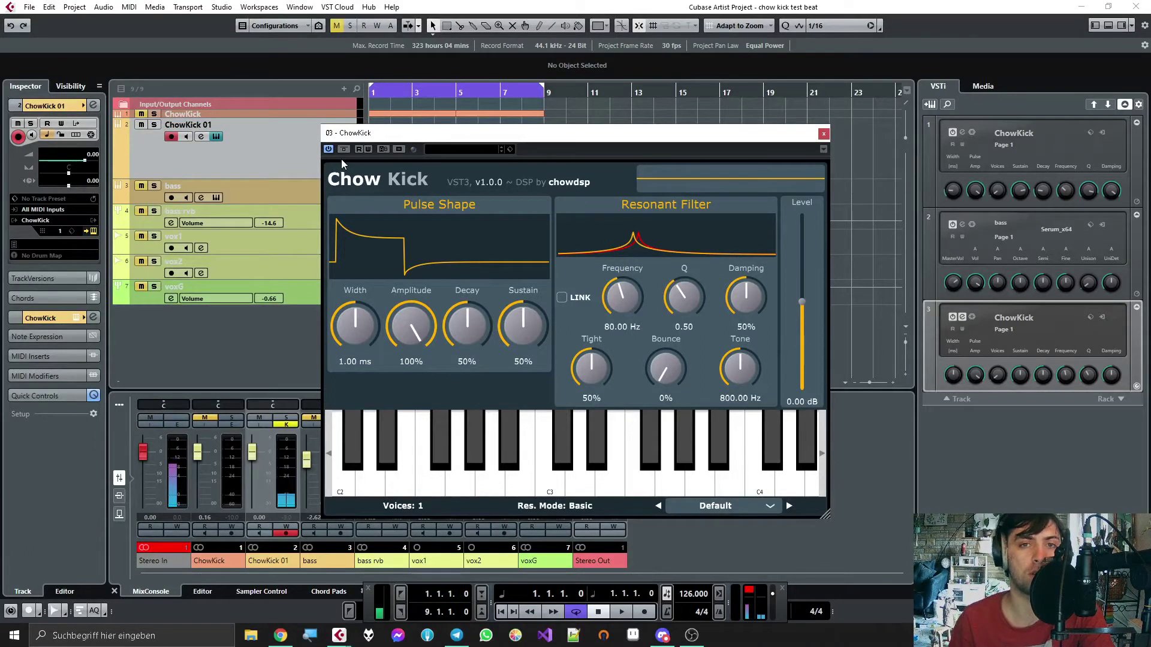
# Step: Examine the ChowKick 01 channel's equalizer spectrum and the synth's resonant filter display
pyautogui.click(201, 136)
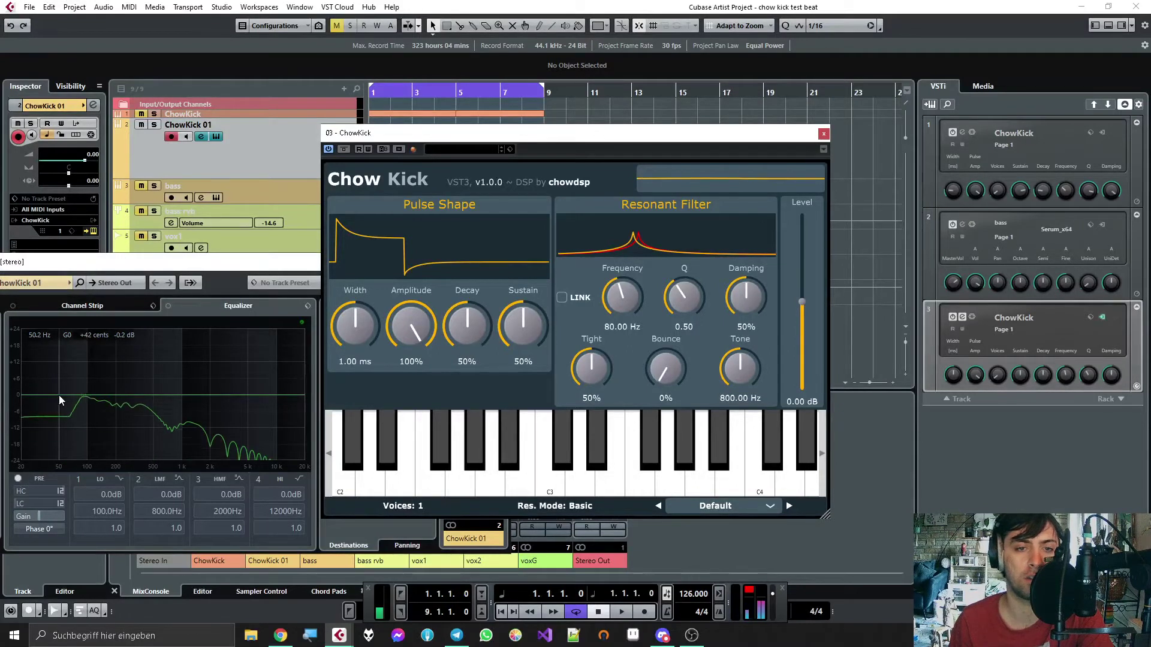
pyautogui.moveTo(606, 232)
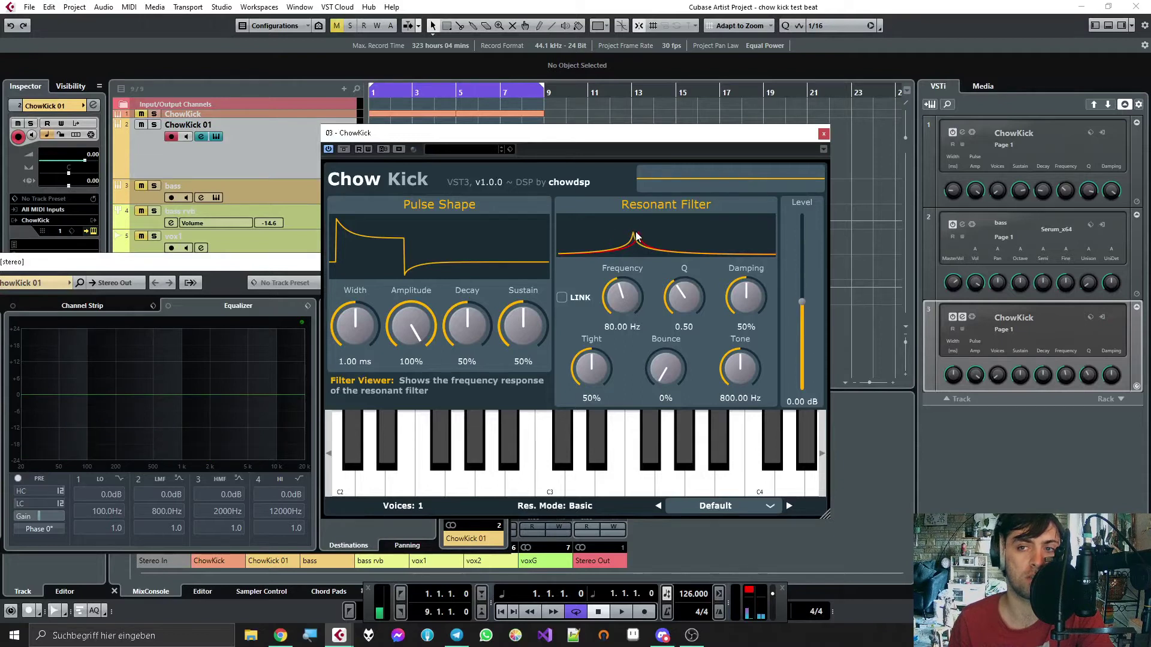
# Step: Add an instrument track loaded with Serum, routed to Stereo Out
pyautogui.click(930, 104)
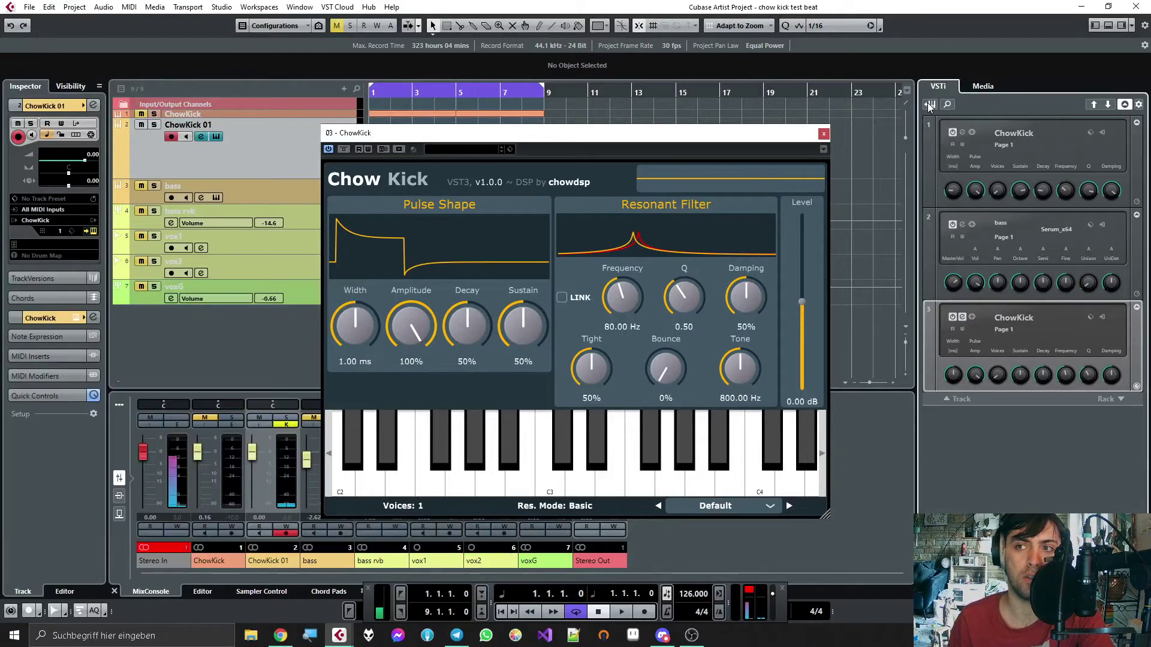
pyautogui.click(840, 433)
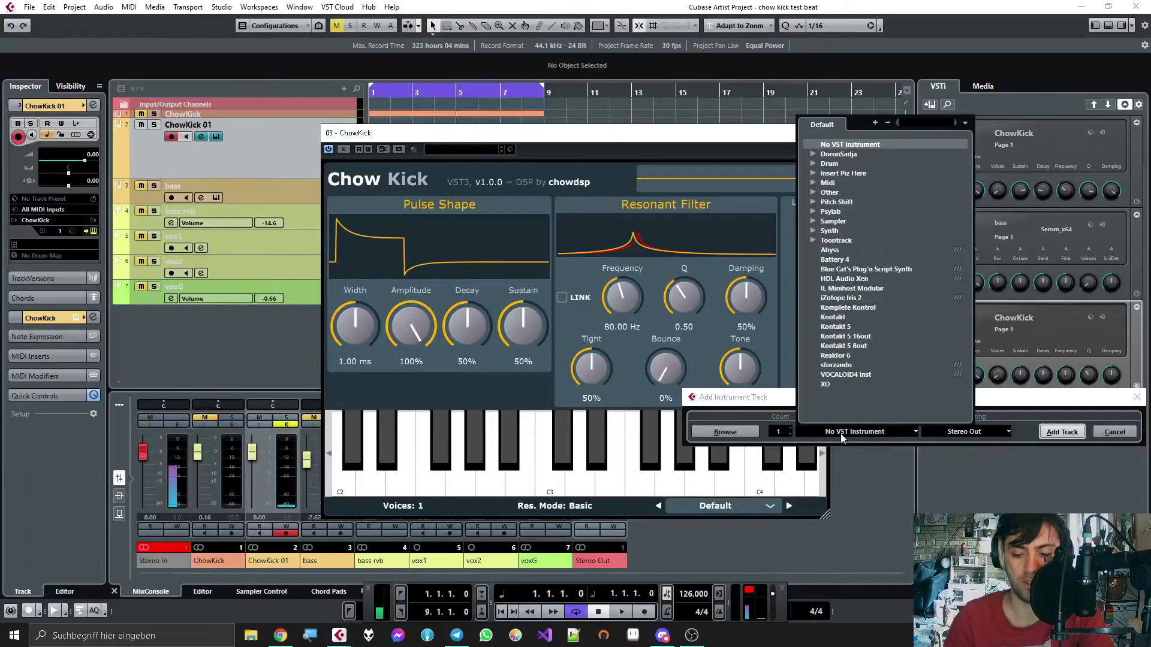
pyautogui.write('pro-q')
pyautogui.press('BackSpace')
pyautogui.press('BackSpace')
pyautogui.hotkey('ctrl', 'a')
pyautogui.write('seru')
pyautogui.press('BackSpace')
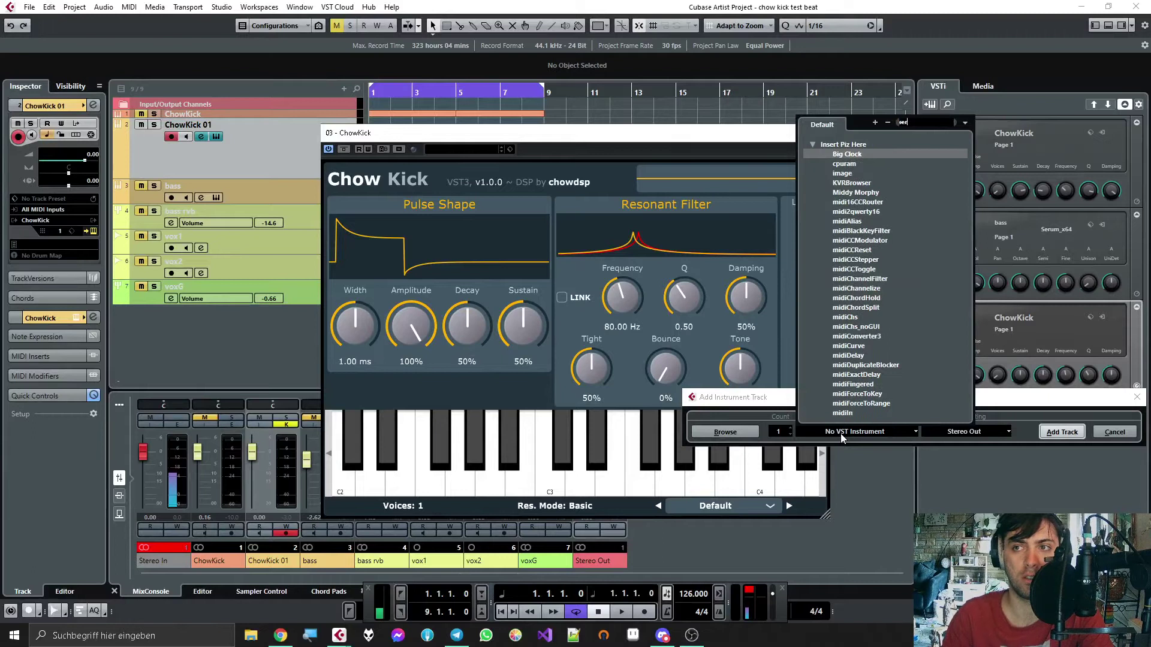
pyautogui.write('um')
pyautogui.press('Return')
pyautogui.press('Return')
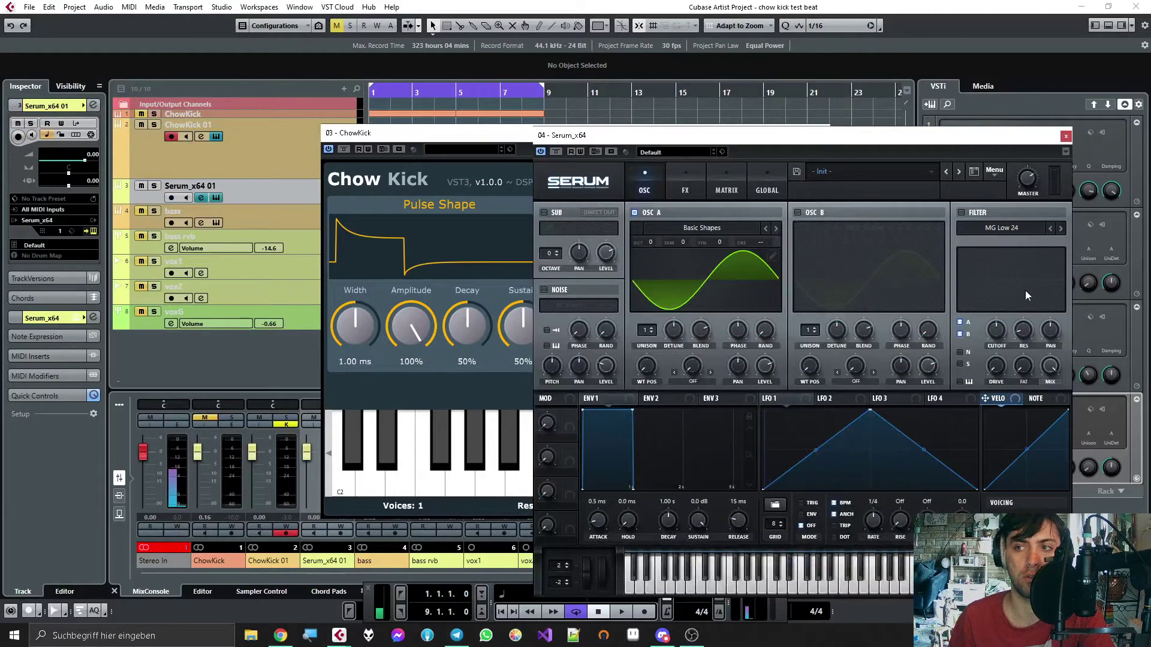
# Step: Turn on Serum's MG Low 24 filter, raise its resonance to about 43% while shifting the cutoff, and close Serum
pyautogui.click(961, 212)
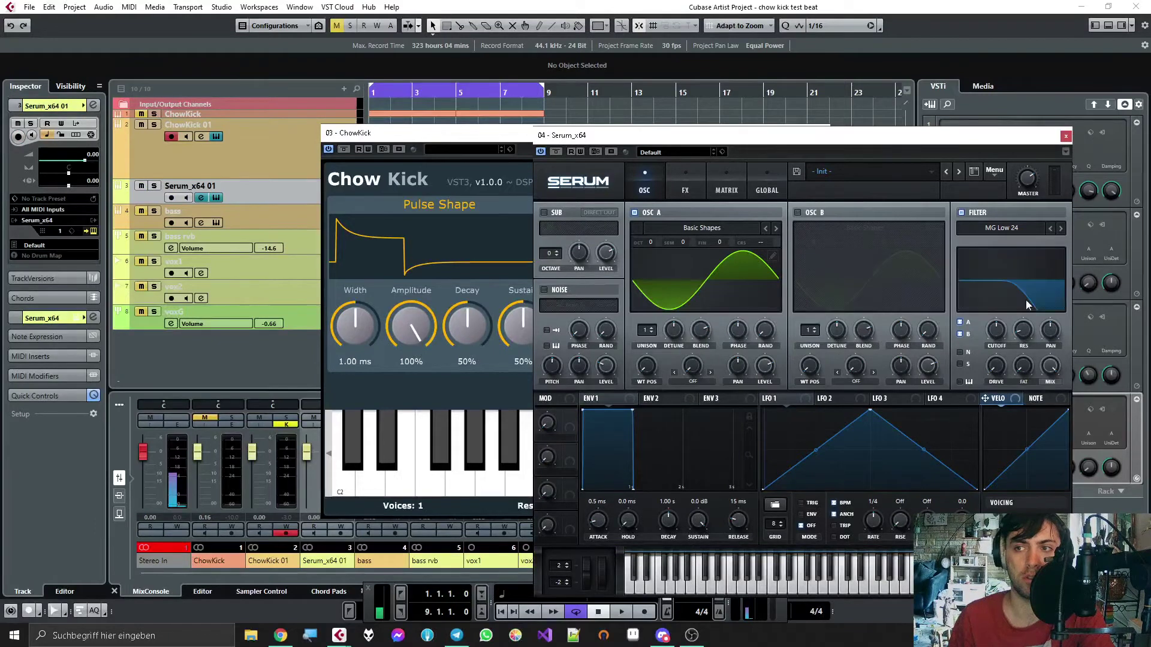
pyautogui.moveTo(1046, 296); pyautogui.dragTo(1019, 265)
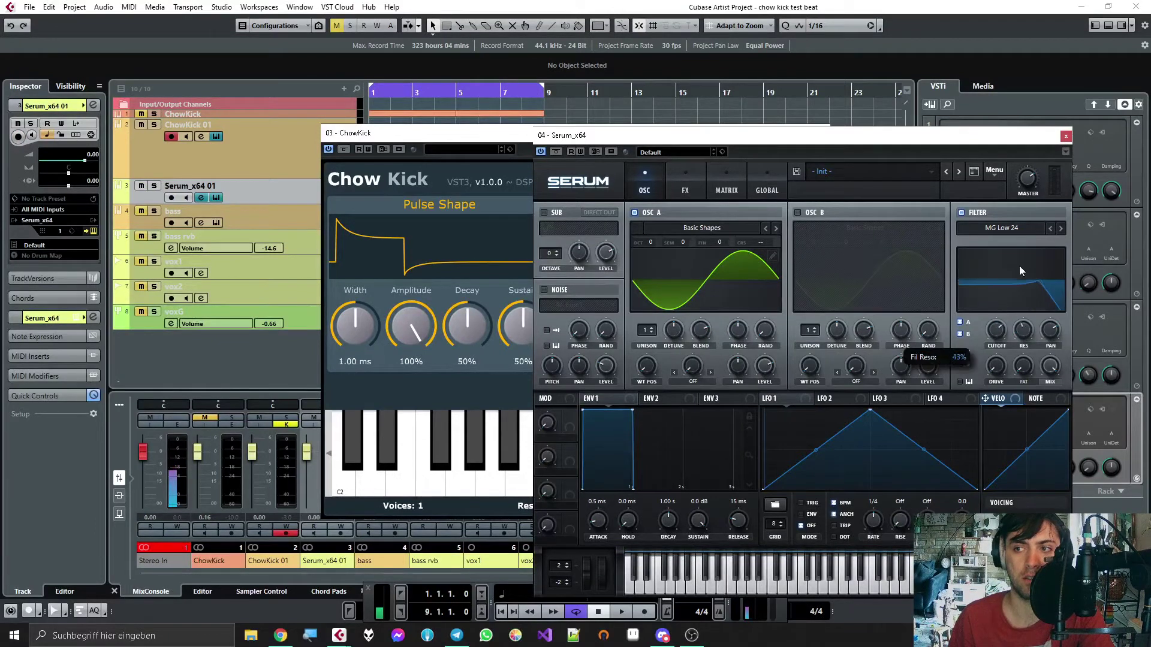
pyautogui.click(1066, 136)
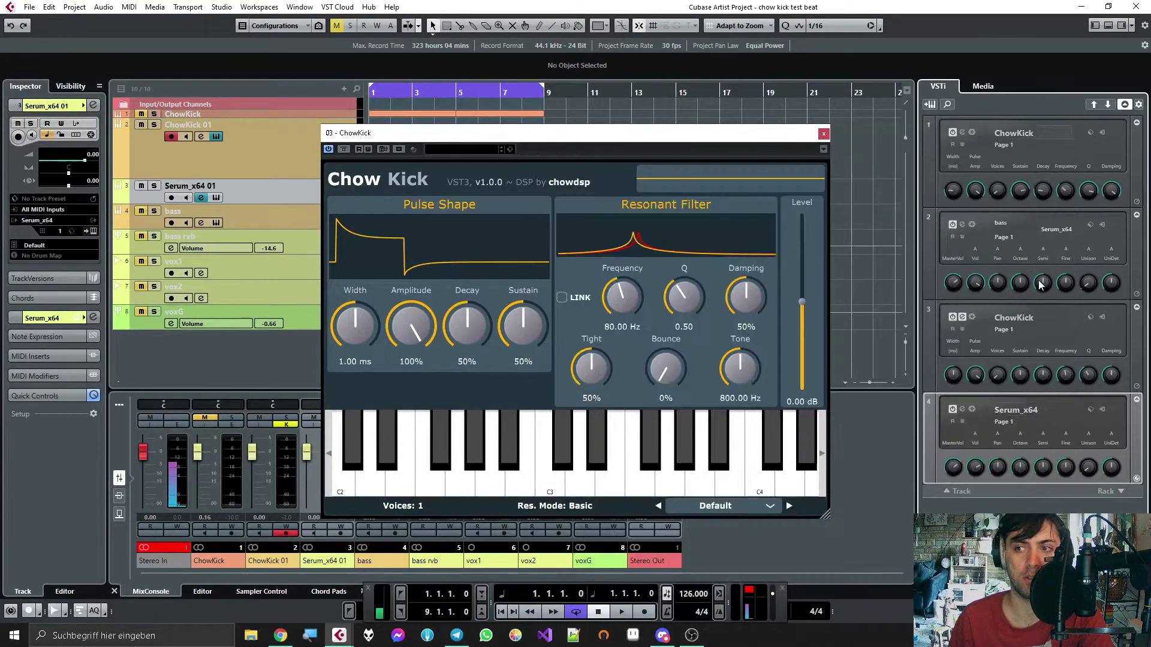
# Step: Unload Serum by choosing No VST Instrument and remove the Serum_x64 01 track
pyautogui.click(1013, 413)
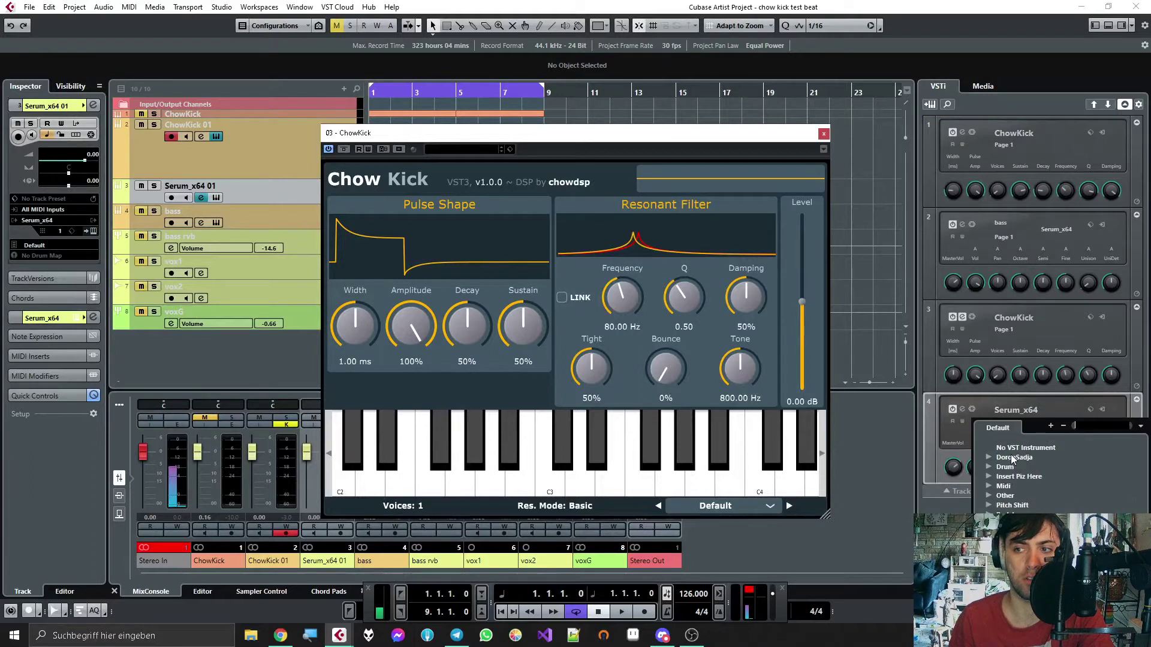
pyautogui.click(1012, 448)
pyautogui.click(549, 349)
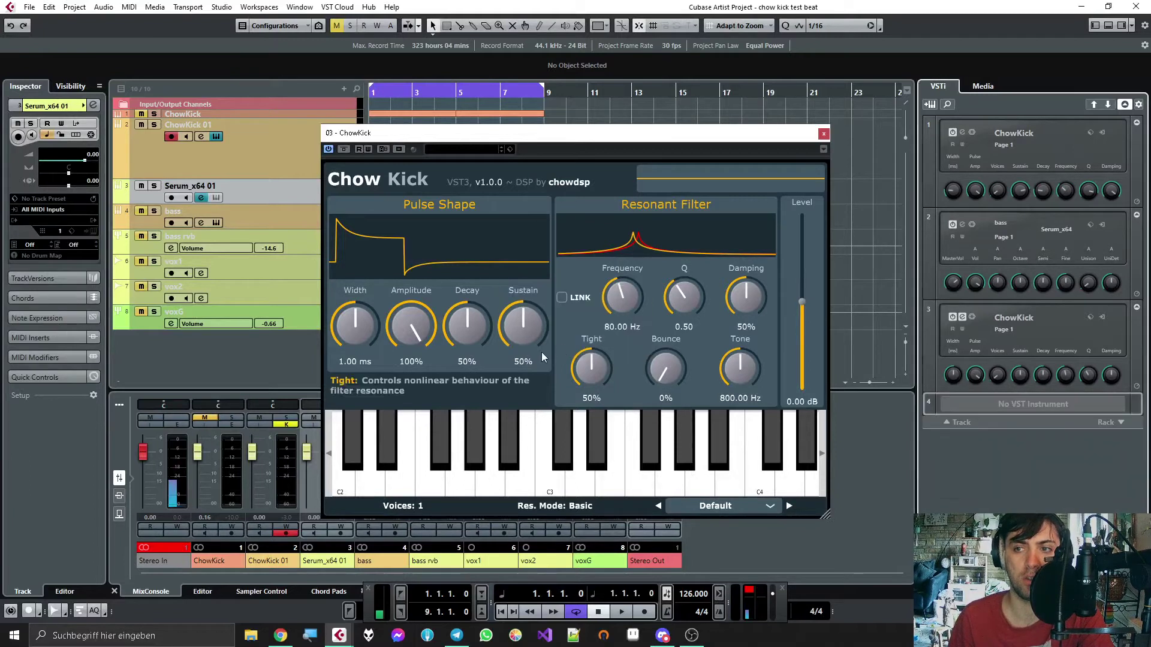
pyautogui.rightClick(288, 200)
pyautogui.click(323, 237)
# Step: Insert Rift Filter Lite in the first insert slot of the ChowKick 01 channel
pyautogui.click(200, 138)
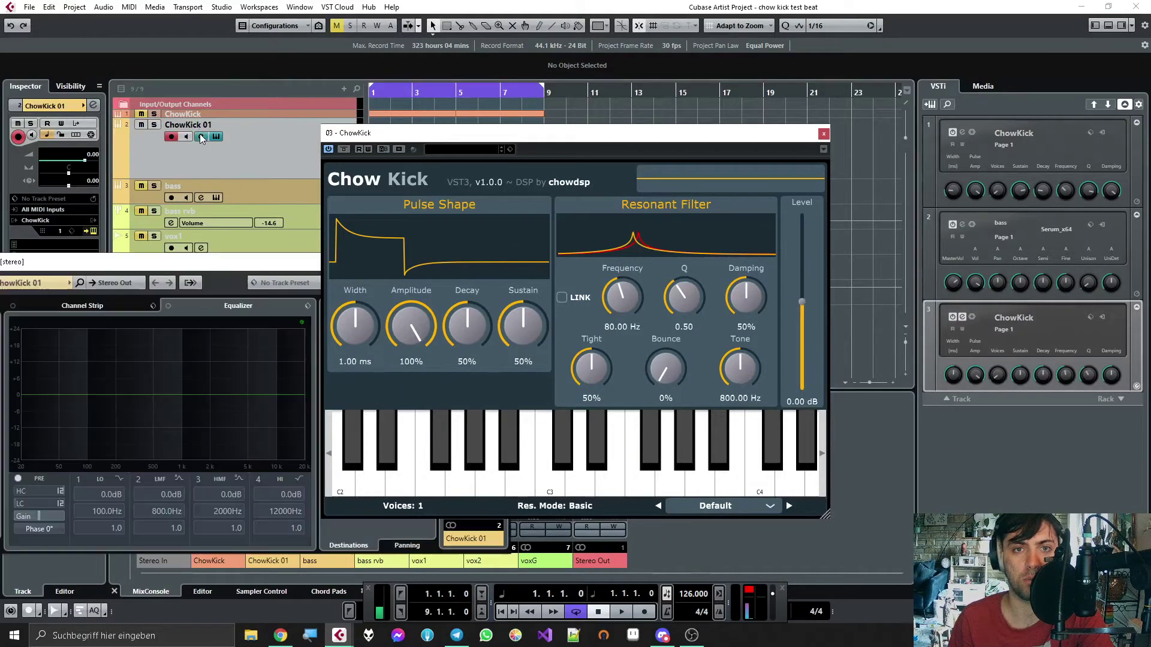
pyautogui.click(147, 252)
pyautogui.click(228, 124)
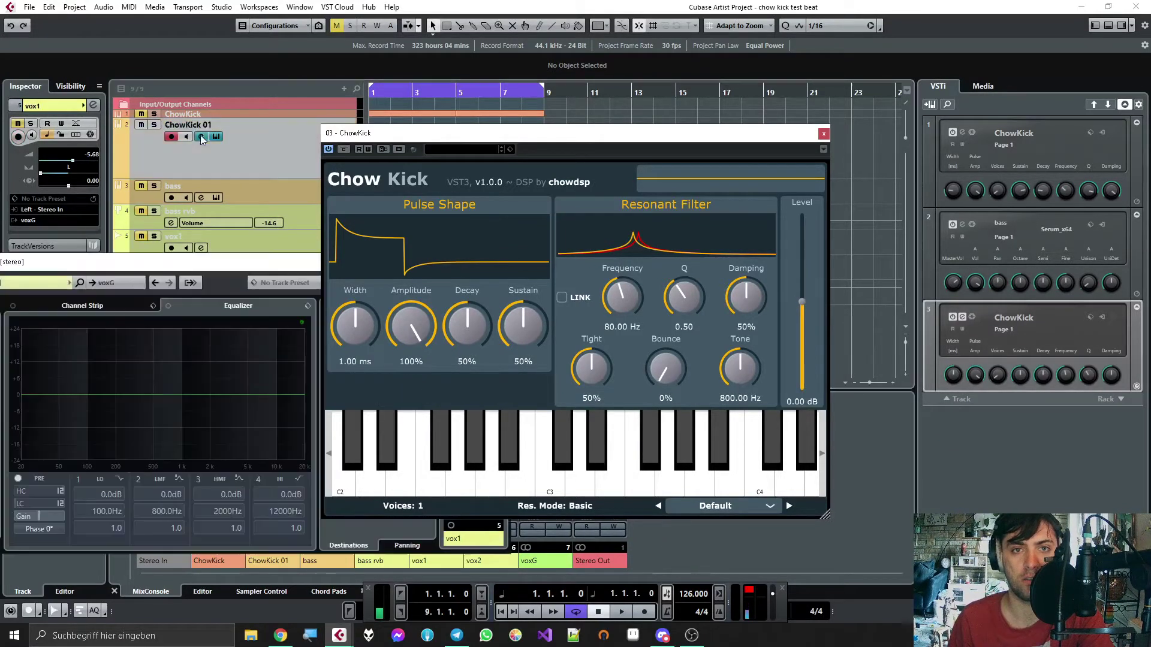
pyautogui.click(201, 137)
pyautogui.click(81, 315)
pyautogui.write('rift')
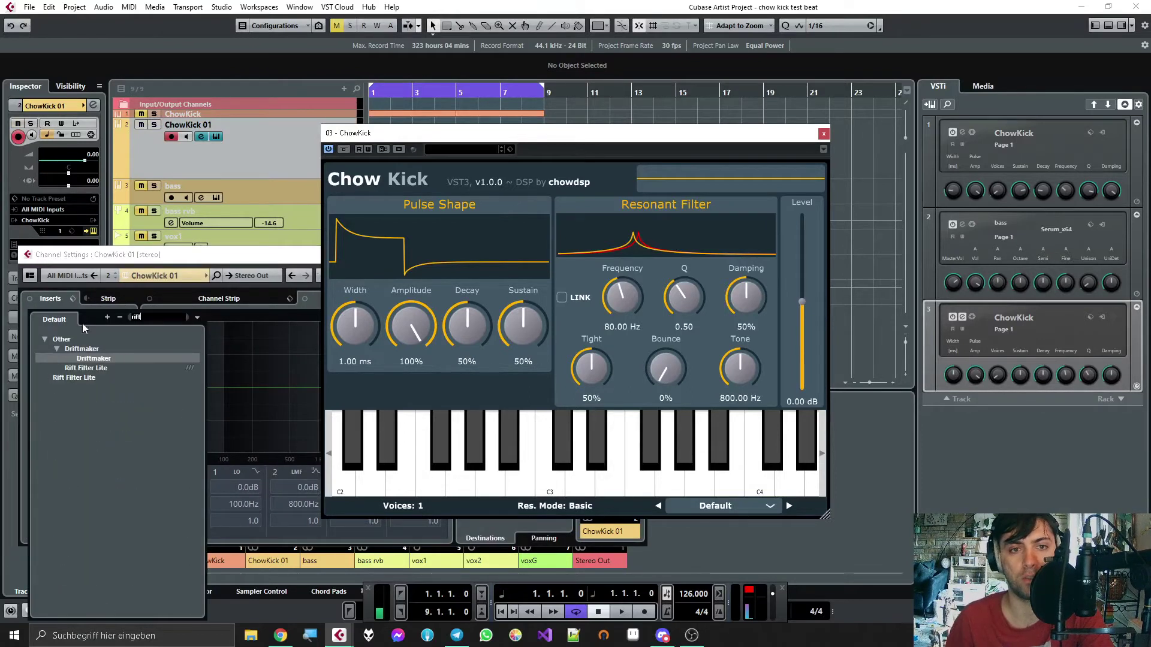
pyautogui.click(89, 368)
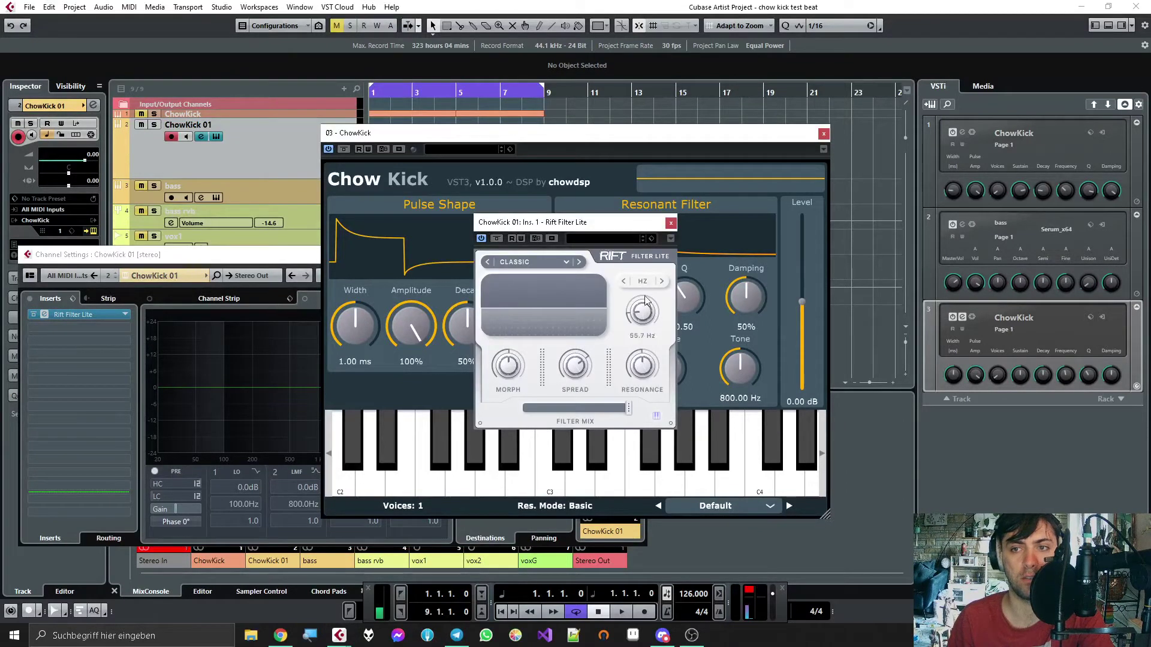
# Step: Try out Rift Filter Lite's filter mix and Morph settings, and switch its filter type to Crest
pyautogui.moveTo(626, 408); pyautogui.dragTo(577, 413)
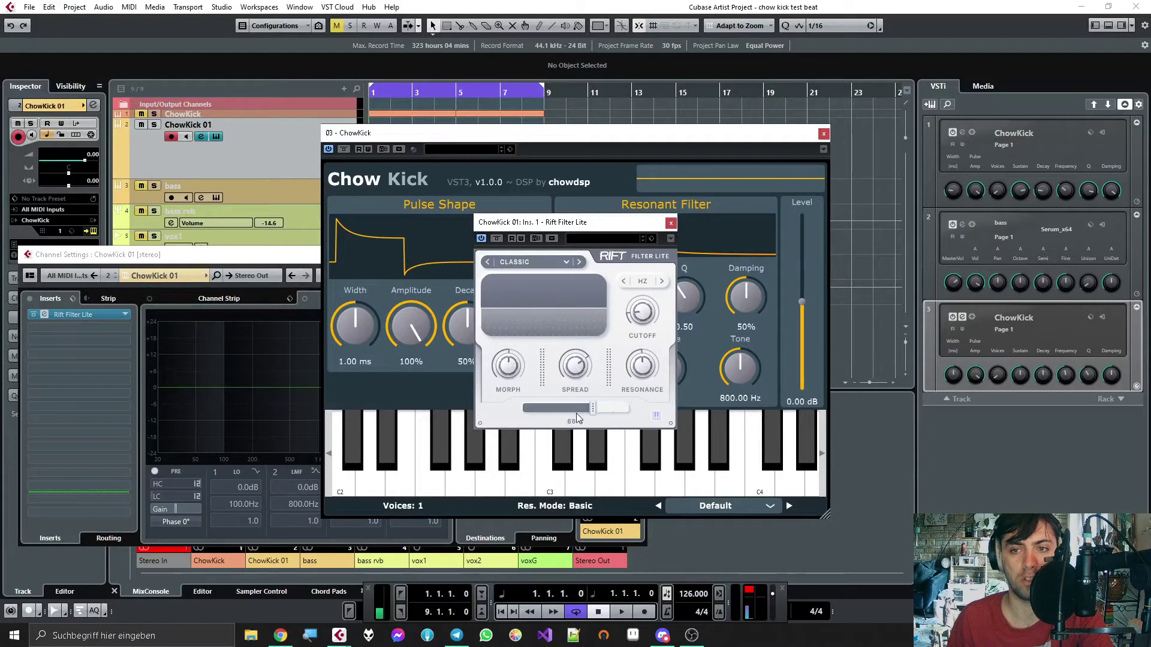
pyautogui.moveTo(511, 372); pyautogui.dragTo(518, 377)
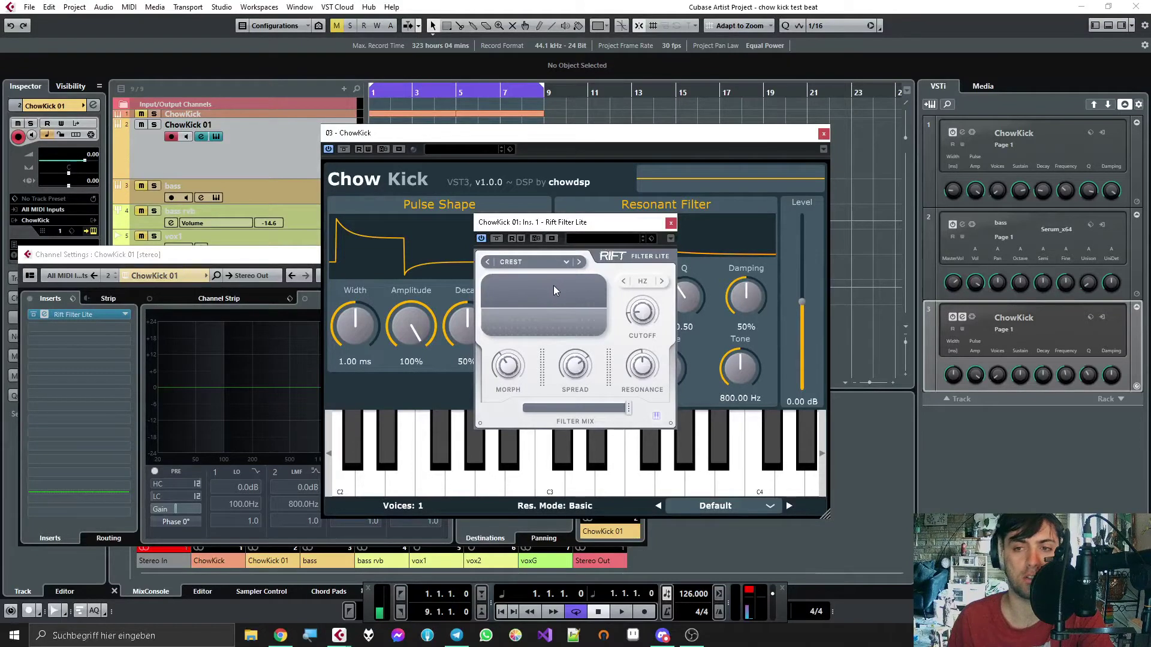
pyautogui.click(262, 163)
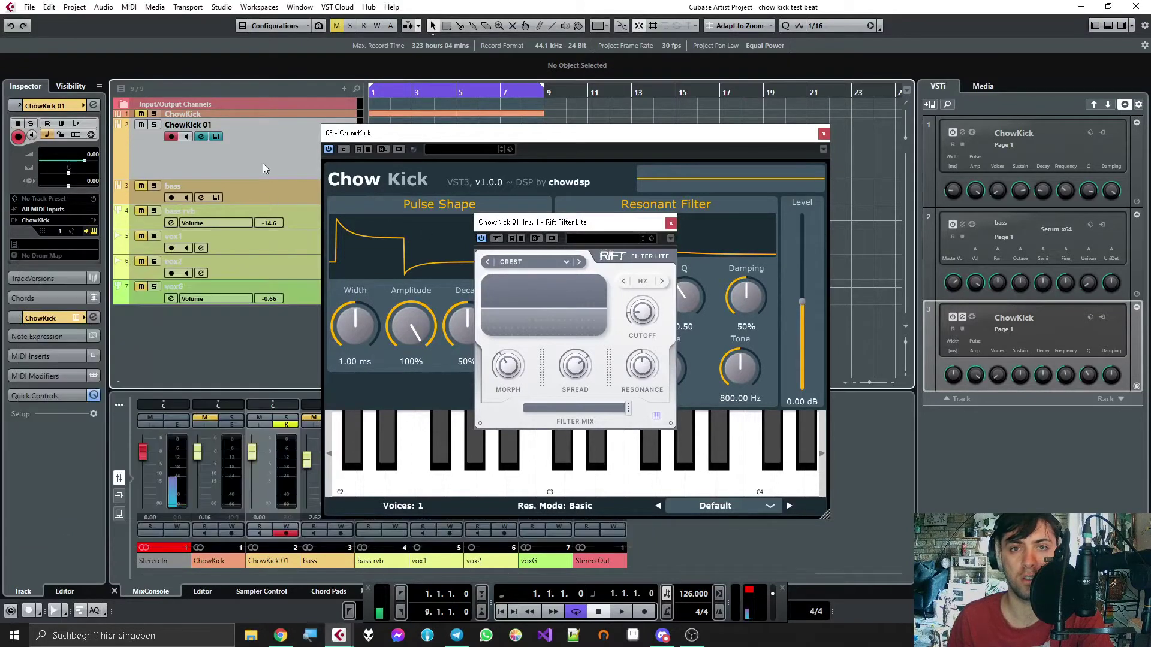
# Step: Start playback, adjust the Crest filter's Morph to examine its response curve, and close Rift Filter Lite
pyautogui.press('space')
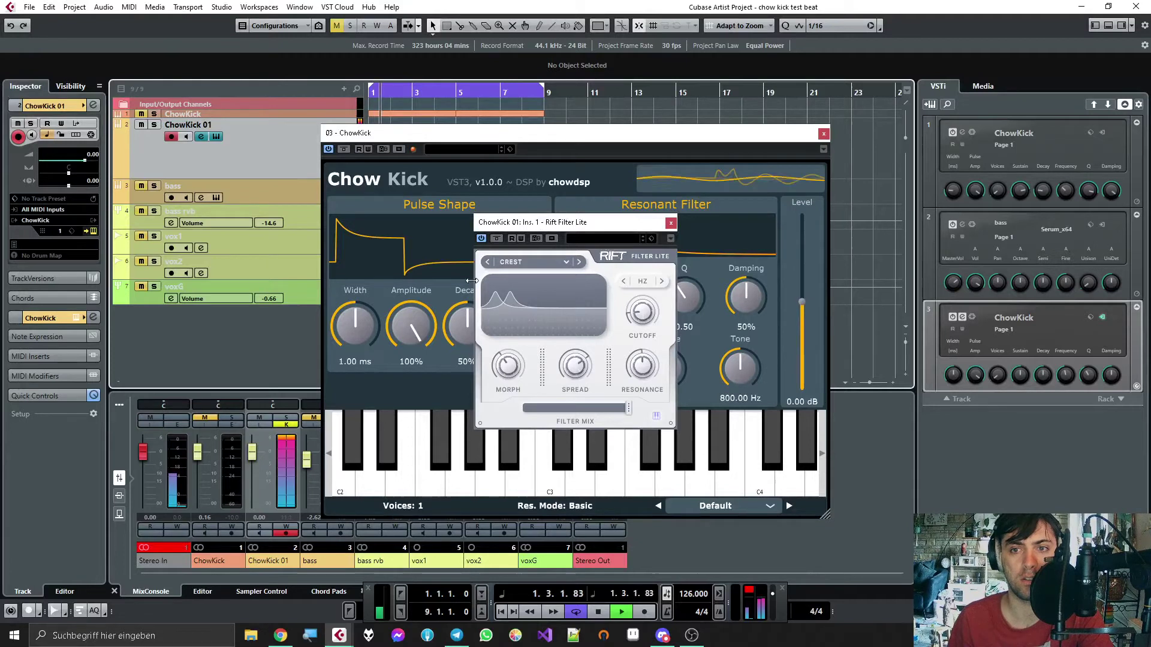
pyautogui.moveTo(517, 369); pyautogui.dragTo(589, 399)
pyautogui.moveTo(660, 224); pyautogui.dragTo(554, 267)
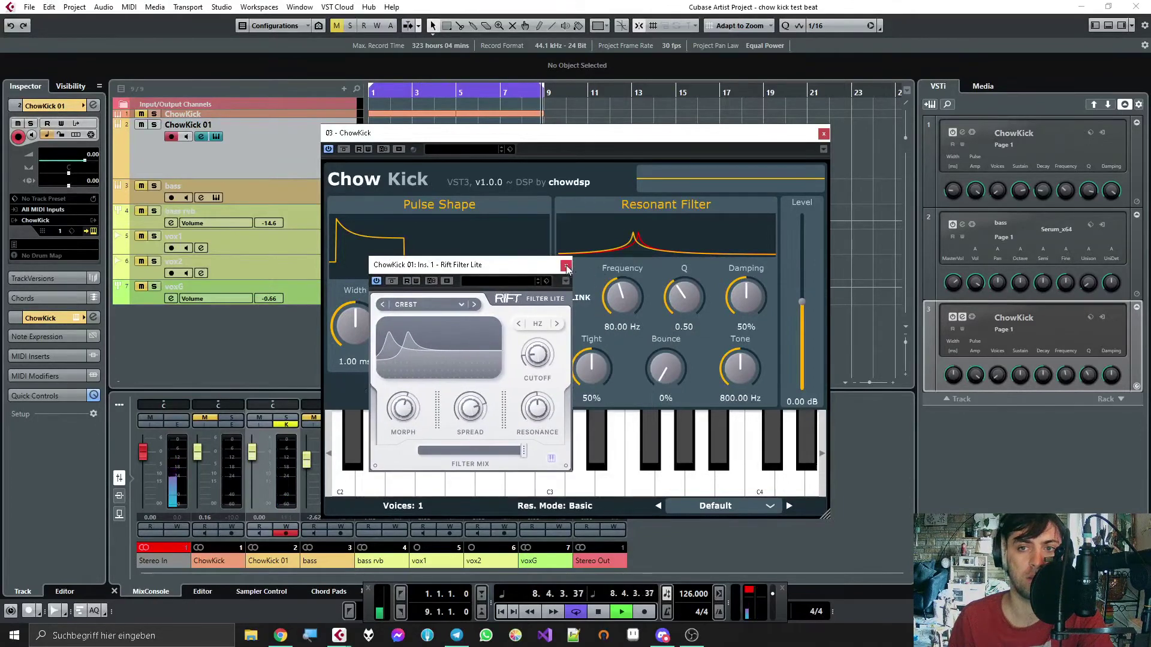
pyautogui.click(566, 265)
# Step: Remove Rift Filter Lite from the ChowKick 01 channel inserts, discarding its changes, and stop playback
pyautogui.click(203, 136)
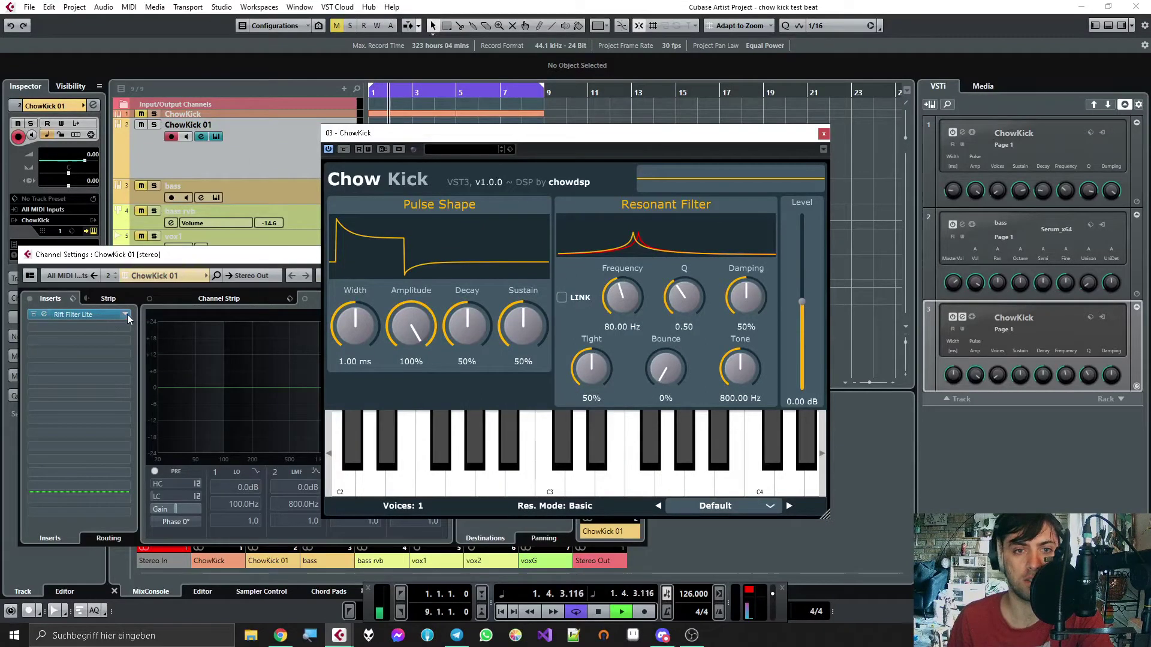
pyautogui.click(127, 315)
pyautogui.click(67, 339)
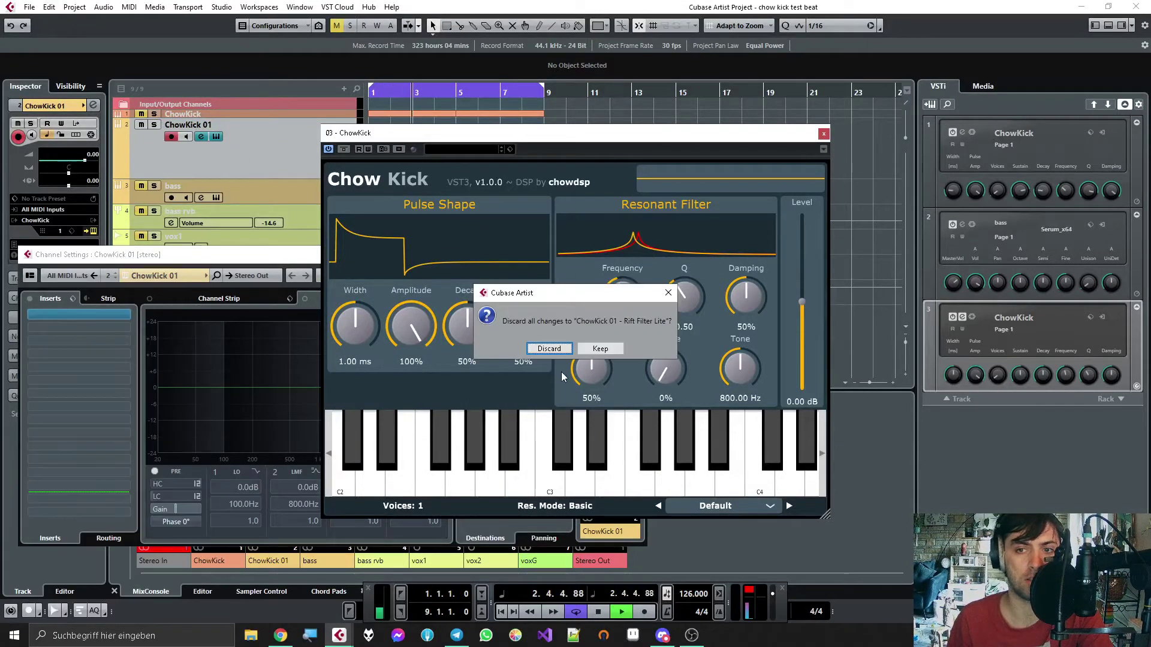
pyautogui.click(546, 346)
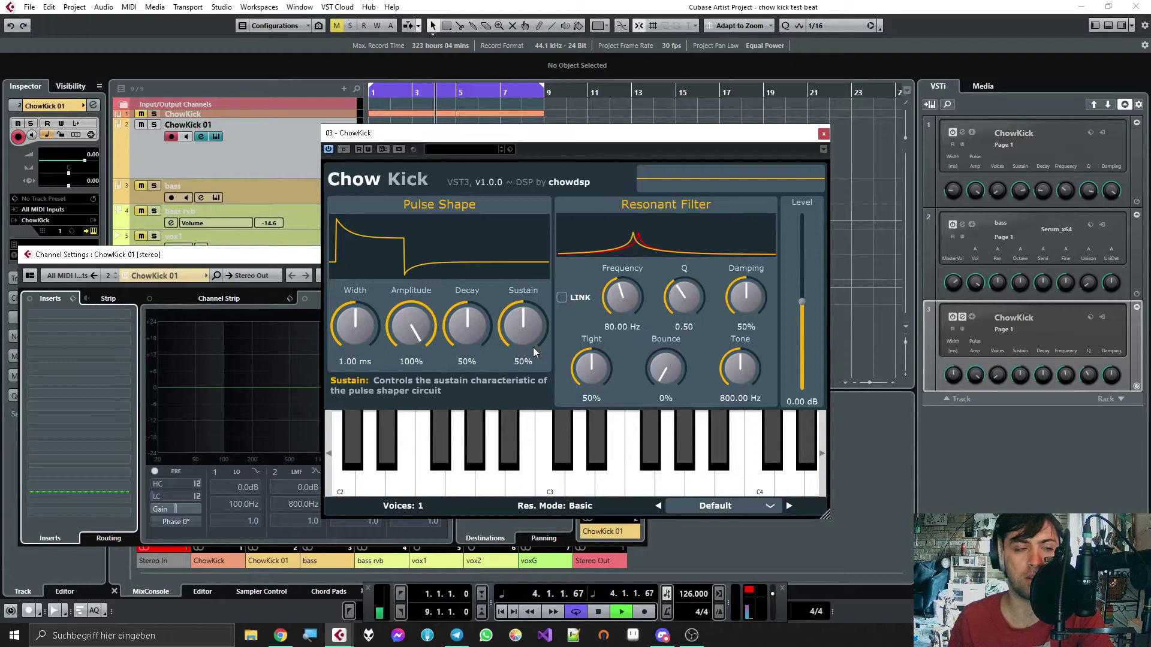
pyautogui.press('space')
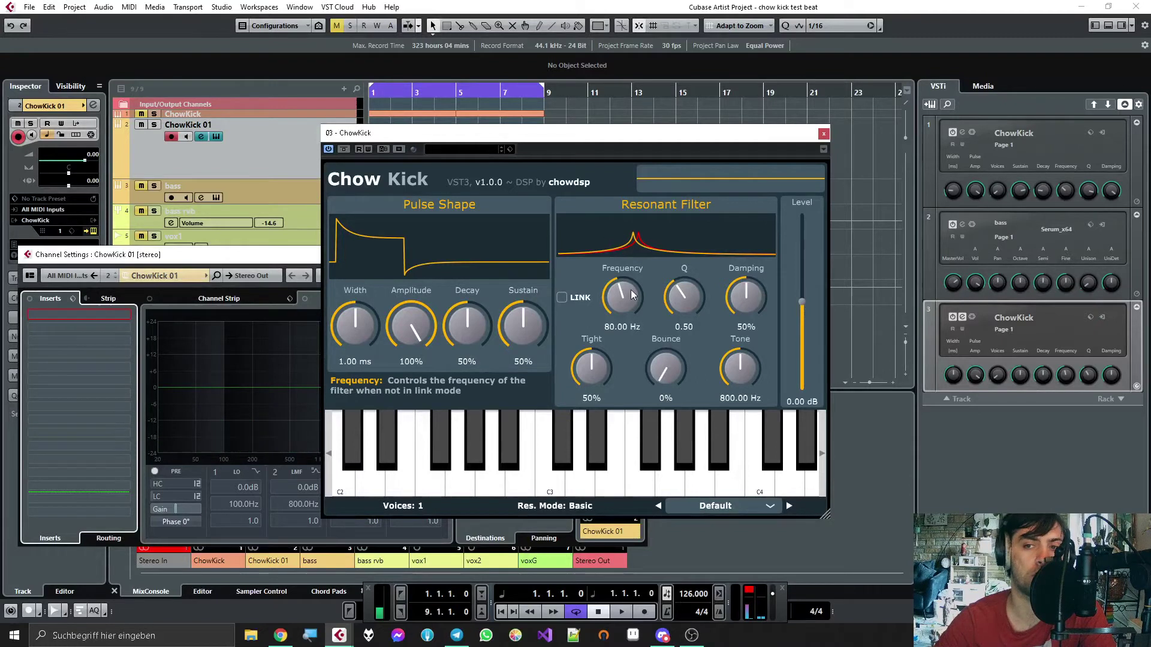
# Step: Lower the resonant filter Frequency to 34.65 Hz and try shorter pulse Decay values, ending at 28%
pyautogui.moveTo(630, 301); pyautogui.dragTo(631, 341)
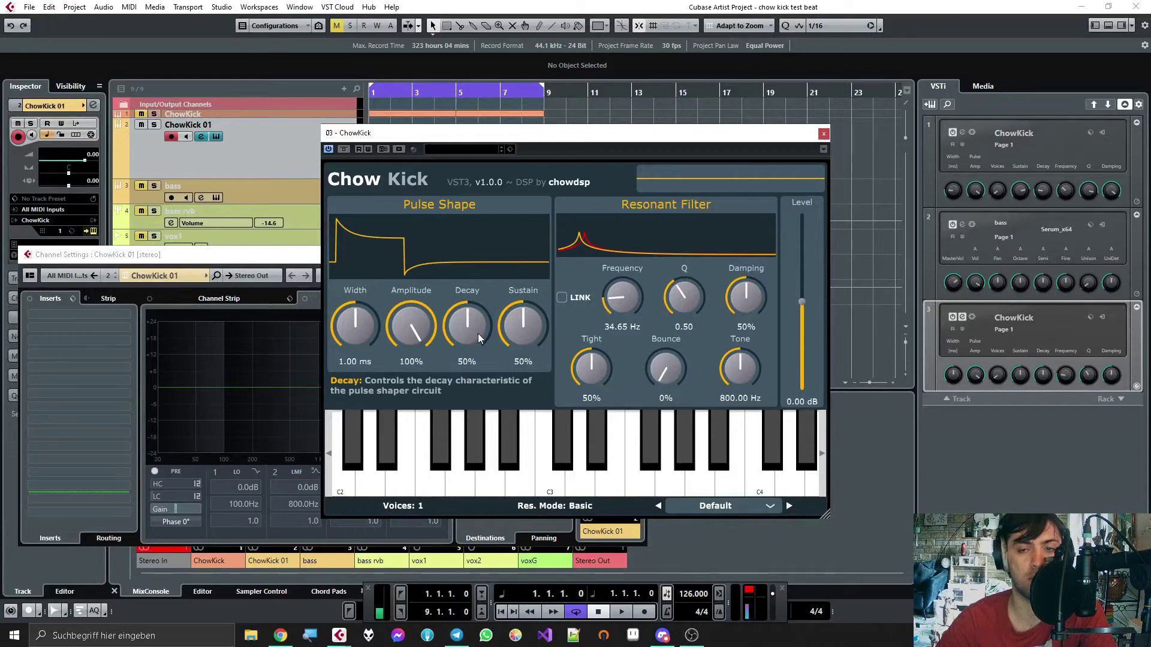
pyautogui.moveTo(477, 329); pyautogui.dragTo(485, 395)
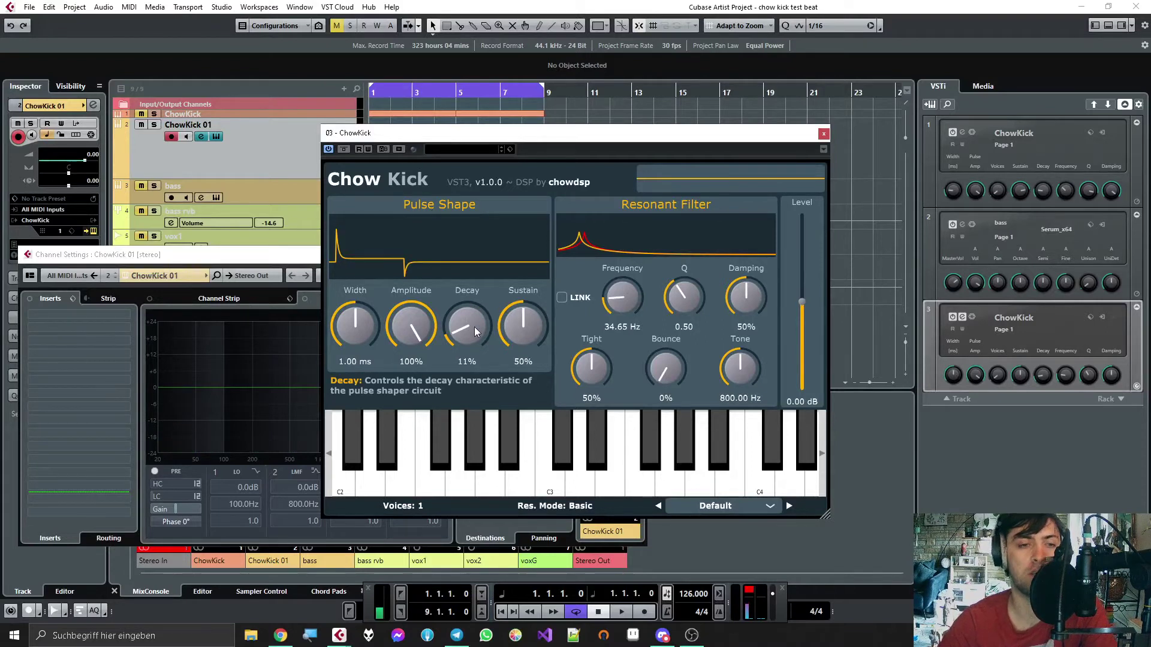
pyautogui.moveTo(470, 330)
pyautogui.mouseDown()
pyautogui.moveTo(465, 236)
pyautogui.moveTo(465, 318)
pyautogui.mouseUp()
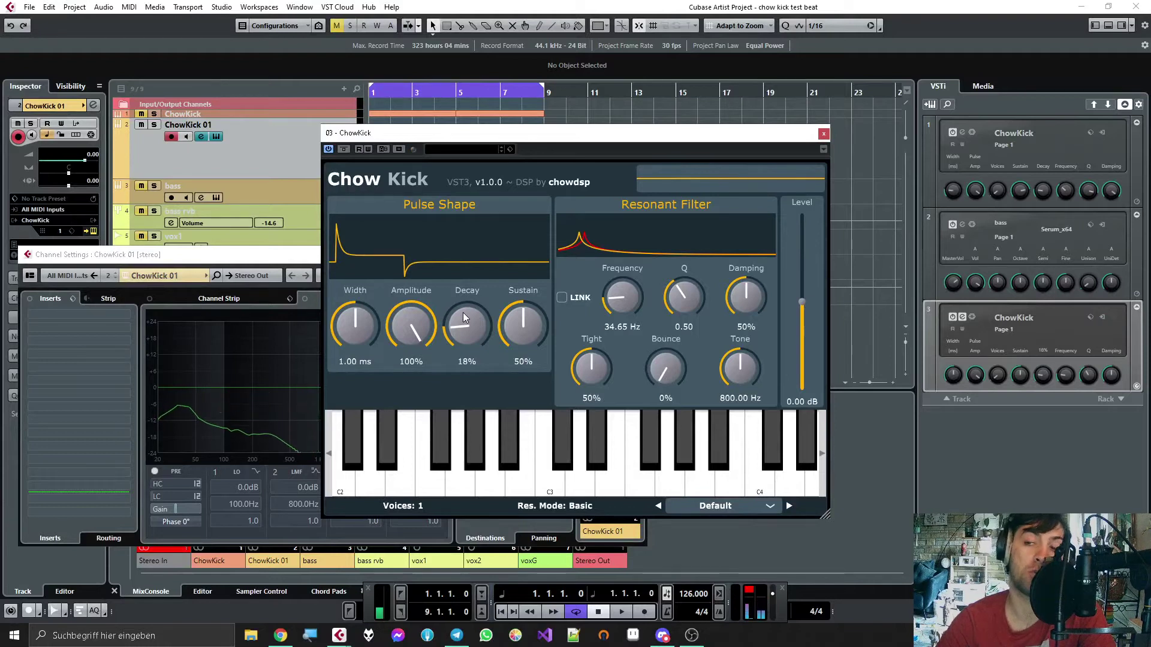
pyautogui.moveTo(465, 318); pyautogui.dragTo(468, 319)
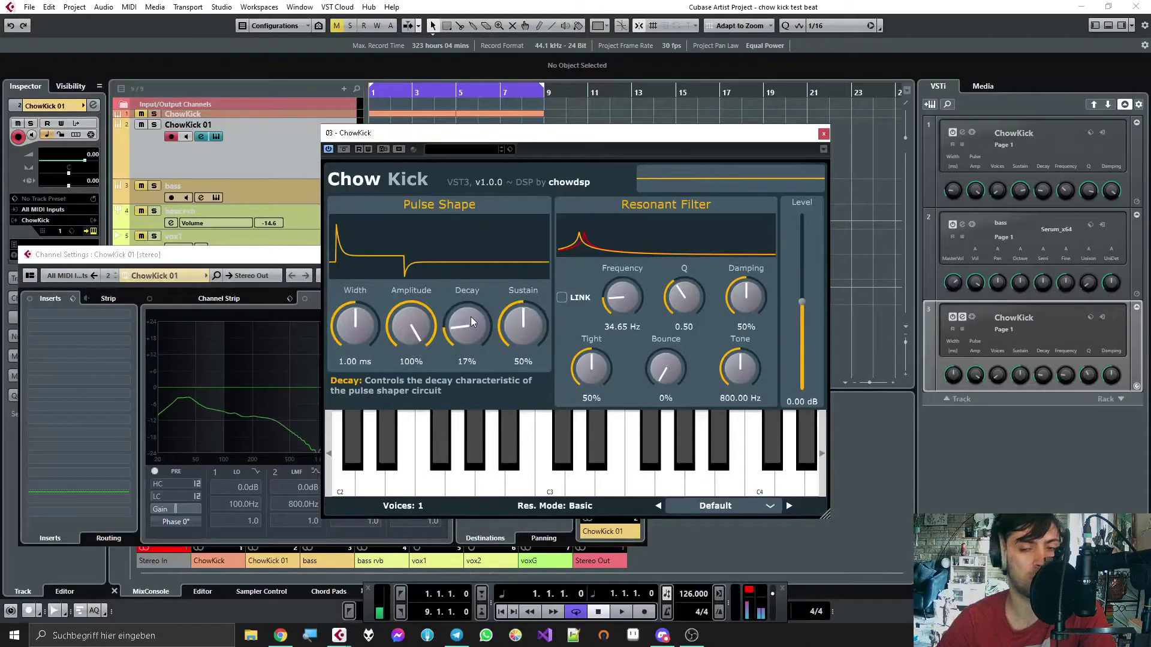
pyautogui.moveTo(472, 322)
pyautogui.mouseDown()
pyautogui.moveTo(482, 239)
pyautogui.moveTo(484, 318)
pyautogui.mouseUp()
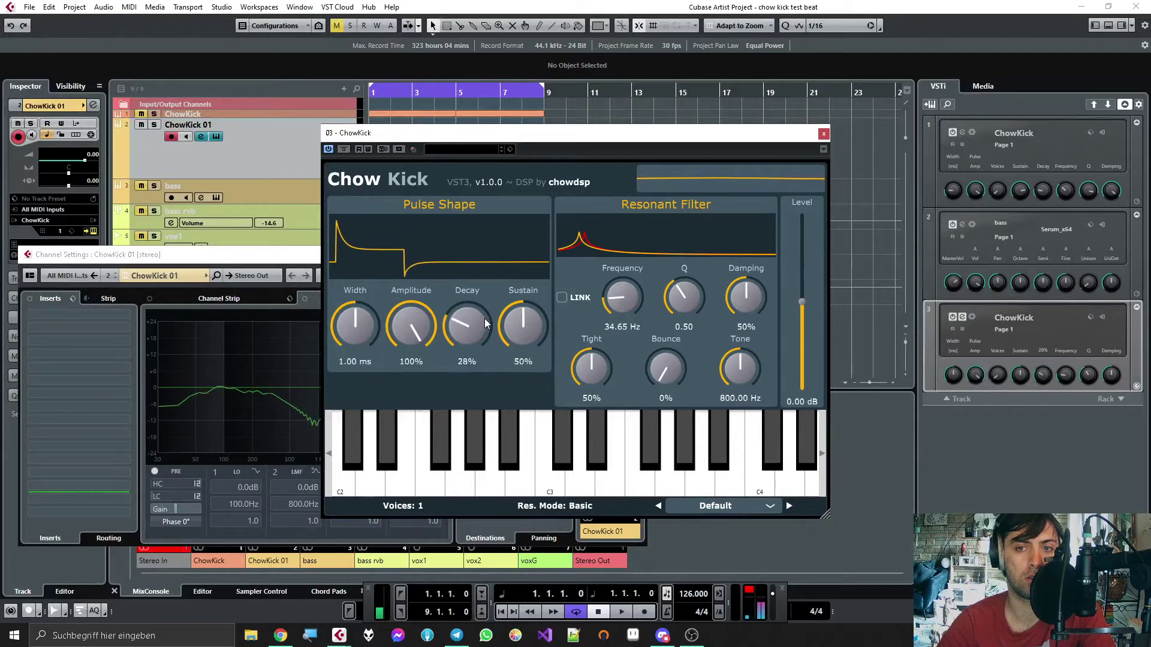
# Step: Try raising the pulse Amplitude, and compare short and long pulse Width settings, ending at 0.15 ms
pyautogui.moveTo(407, 325); pyautogui.dragTo(394, 285)
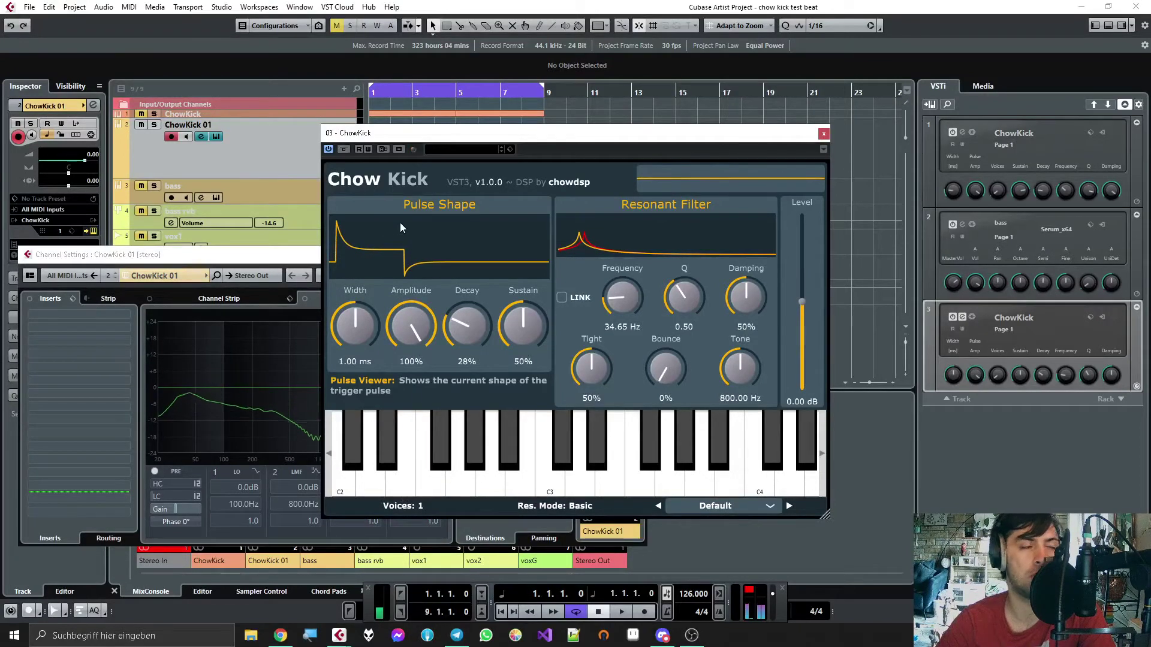
pyautogui.moveTo(411, 328); pyautogui.dragTo(405, 166)
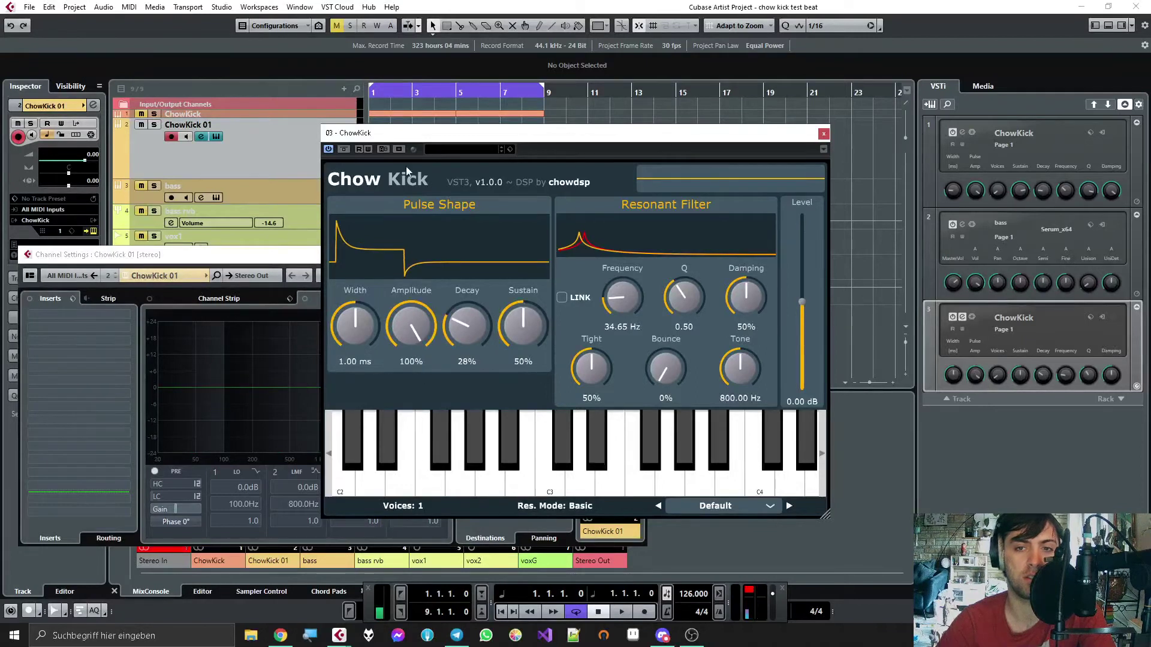
pyautogui.moveTo(357, 326); pyautogui.dragTo(340, 380)
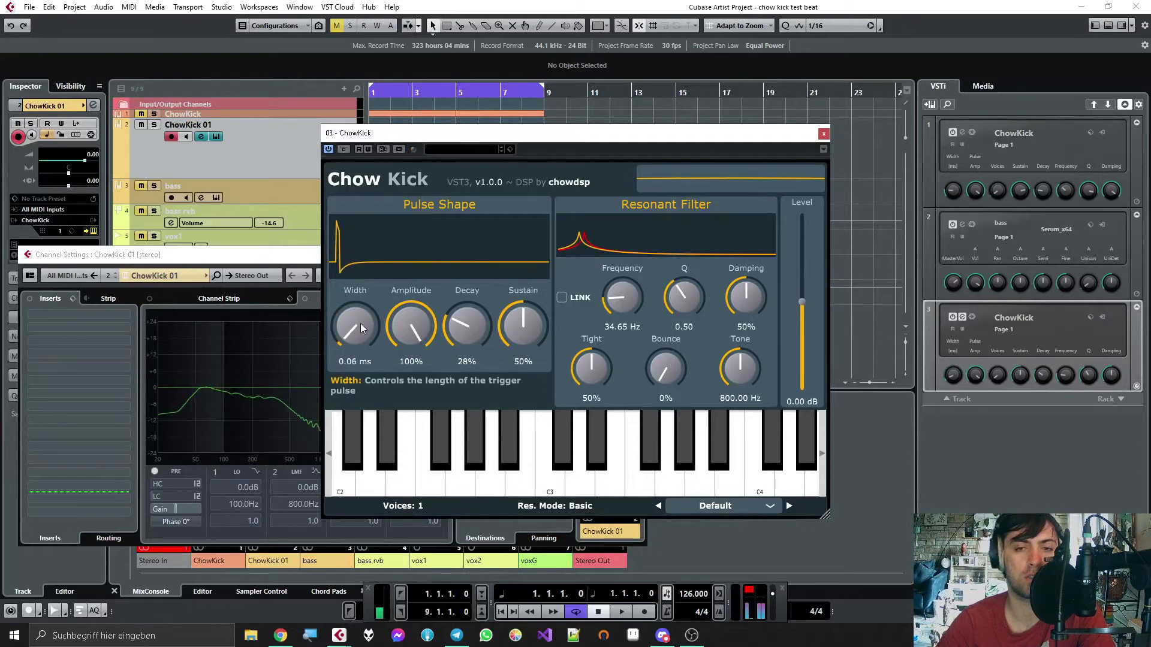
pyautogui.moveTo(361, 323); pyautogui.dragTo(362, 248)
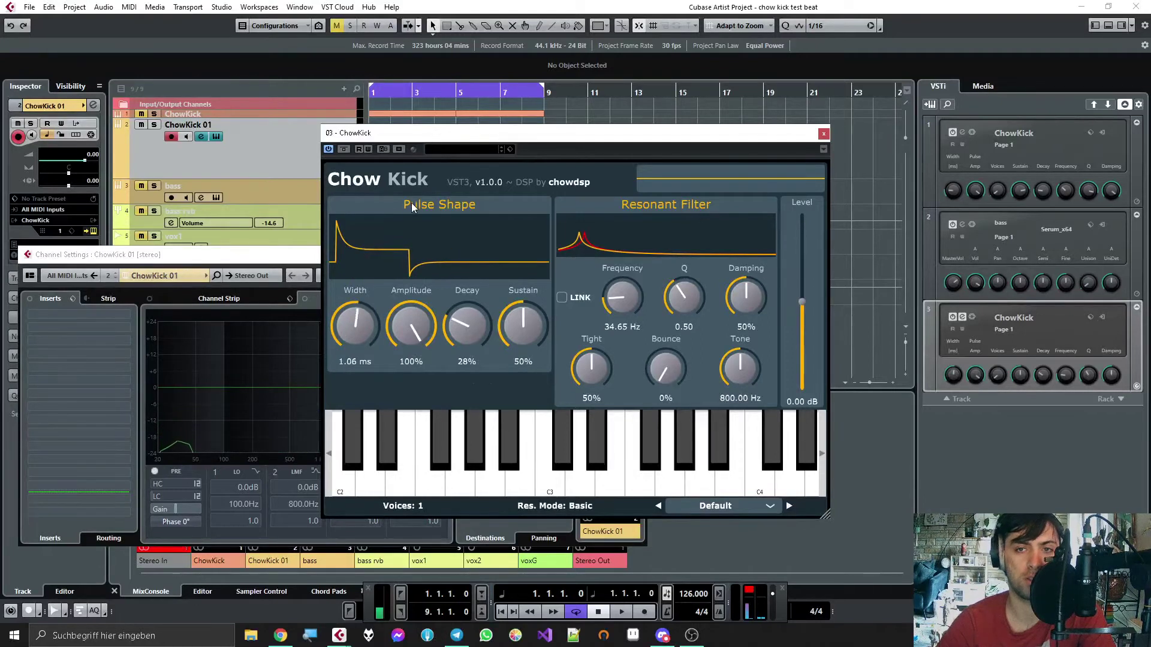
pyautogui.moveTo(361, 322); pyautogui.dragTo(352, 386)
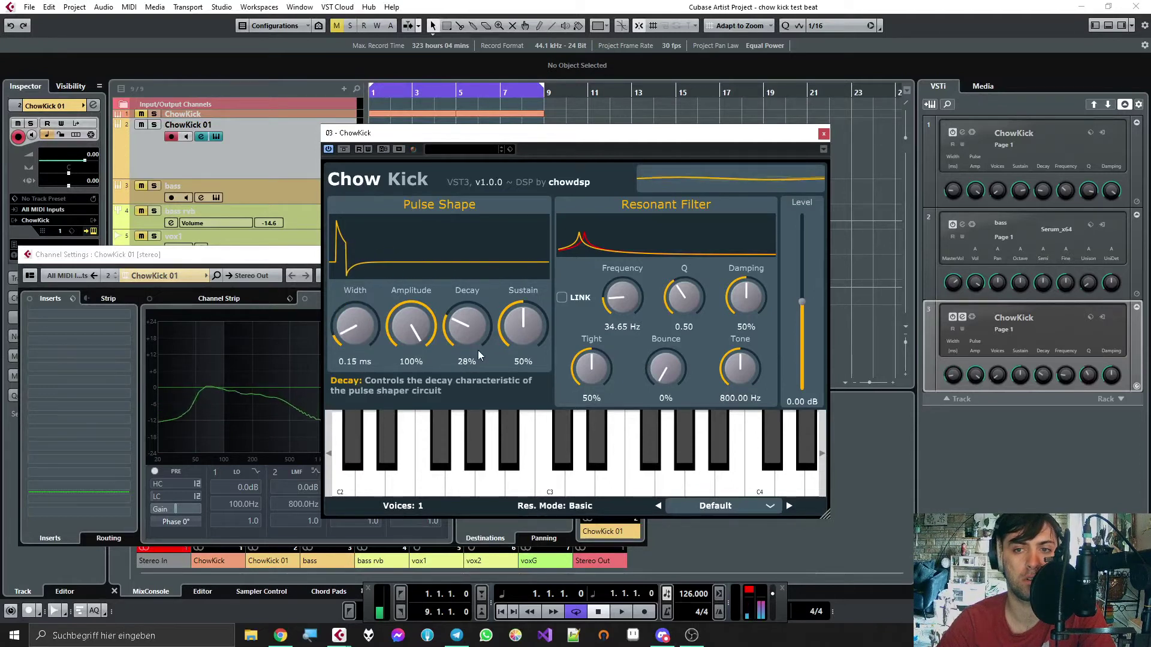
# Step: Experiment with pulse Sustain and Width, ending at 13% and 0.19 ms, and audition the kick on the on-screen keyboard
pyautogui.moveTo(523, 325); pyautogui.dragTo(490, 441)
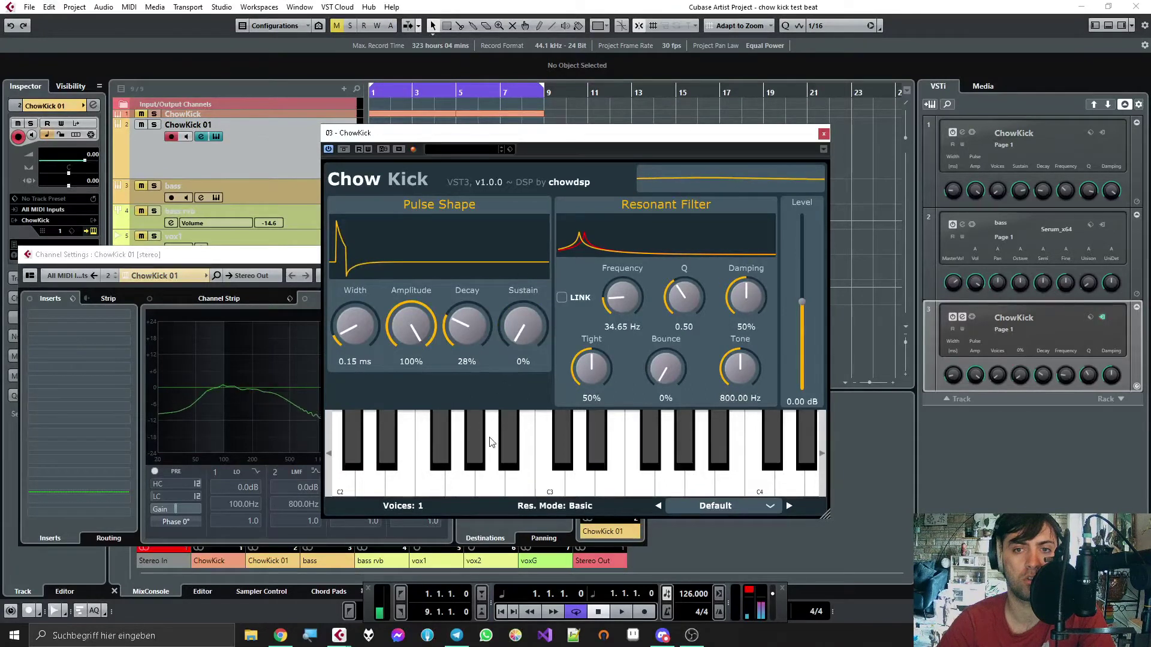
pyautogui.moveTo(364, 309)
pyautogui.mouseDown()
pyautogui.moveTo(370, 257)
pyautogui.moveTo(373, 296)
pyautogui.mouseUp()
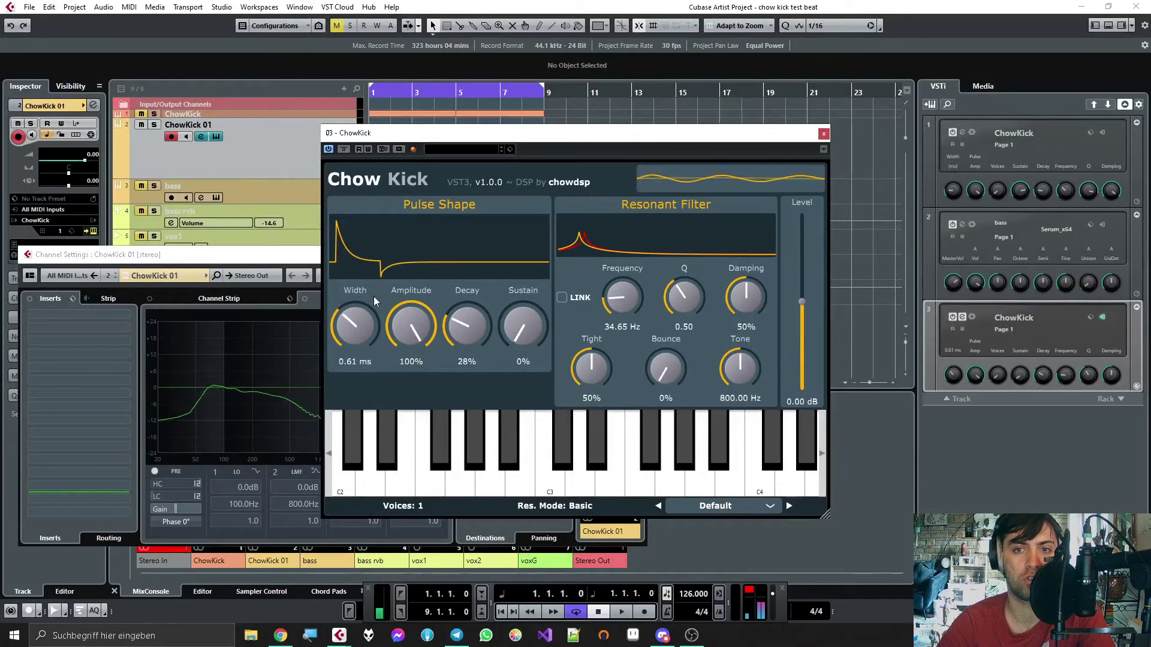
pyautogui.moveTo(524, 336); pyautogui.dragTo(476, 285)
pyautogui.moveTo(378, 330); pyautogui.dragTo(418, 362)
pyautogui.moveTo(523, 327); pyautogui.dragTo(508, 447)
pyautogui.click(508, 445)
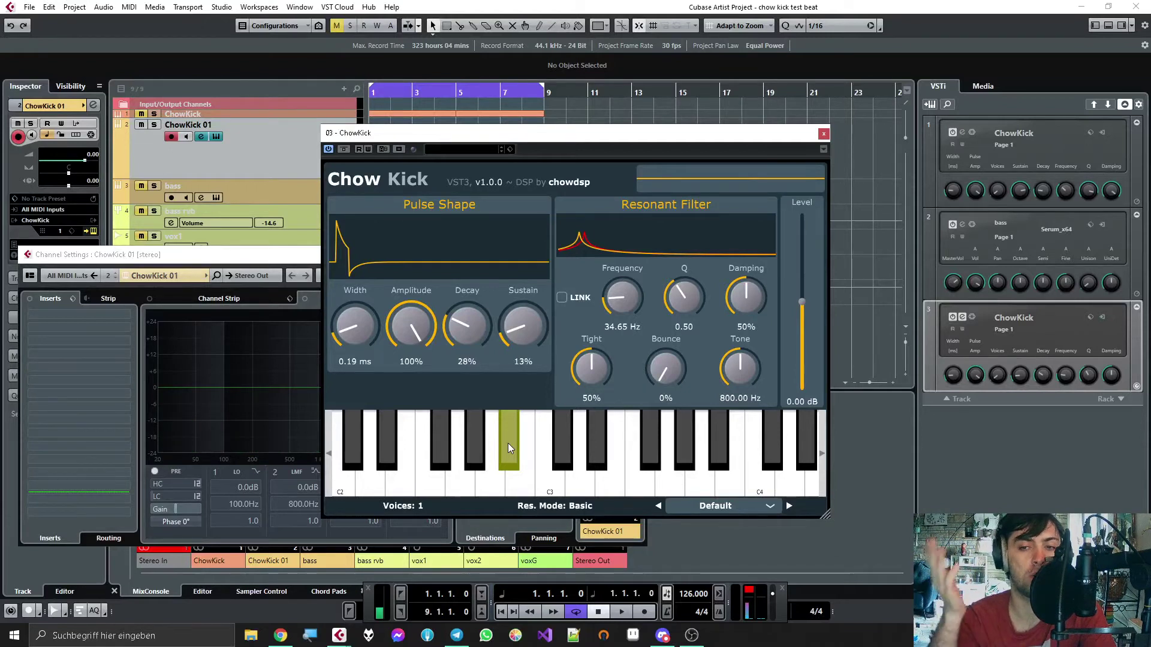
pyautogui.moveTo(509, 449); pyautogui.dragTo(517, 414)
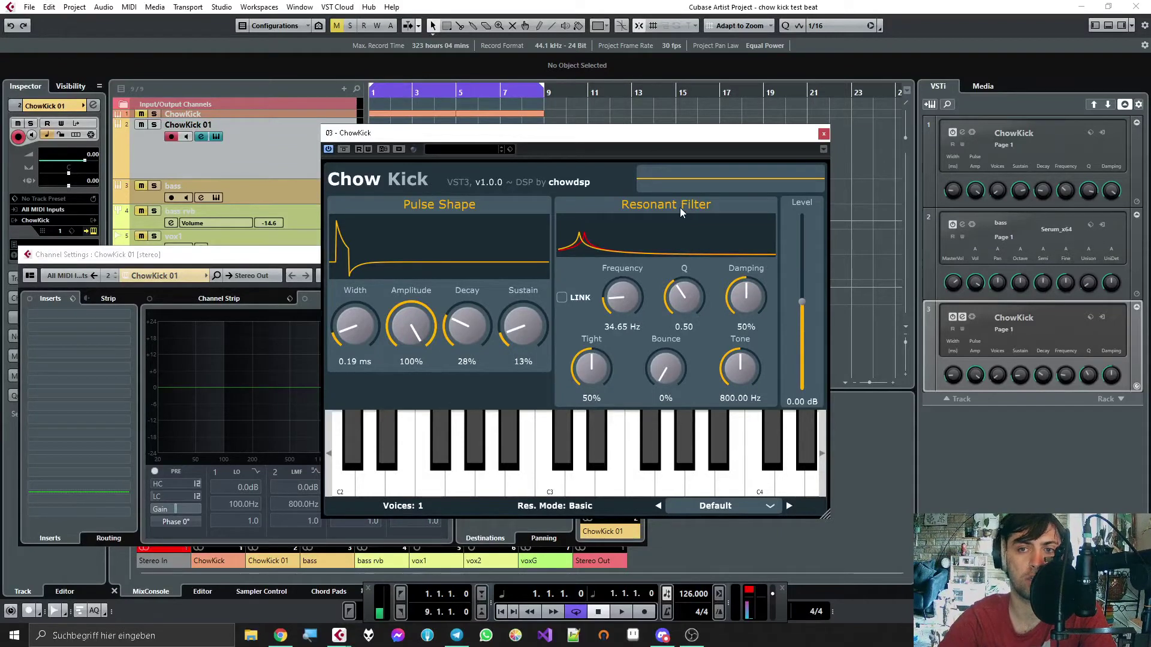
# Step: Set the resonant filter Frequency to 37.94 Hz and compare Q at 0.10 and 2.00, leaving it at 2.00
pyautogui.moveTo(434, 211)
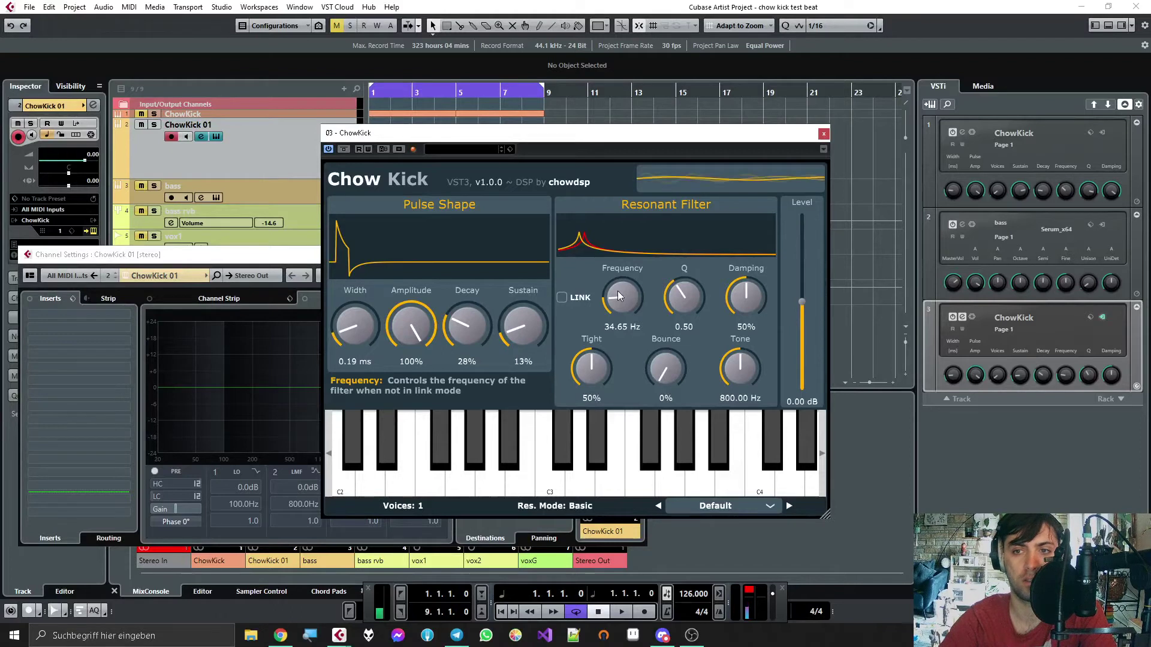
pyautogui.moveTo(621, 297); pyautogui.dragTo(682, 427)
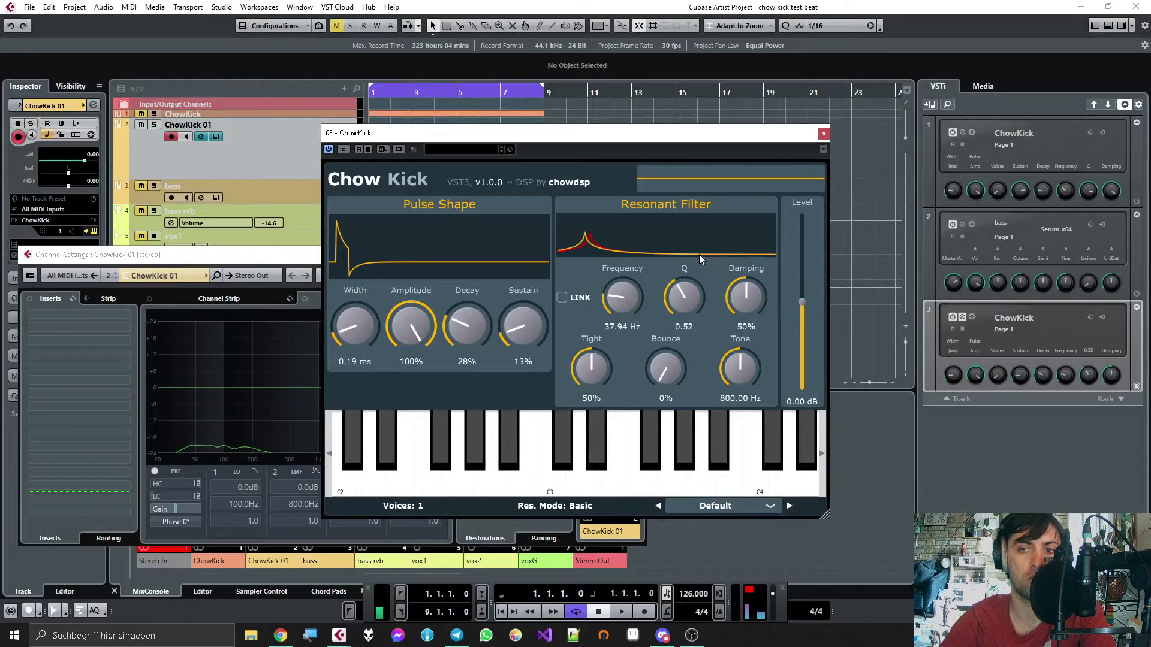
pyautogui.click(684, 441)
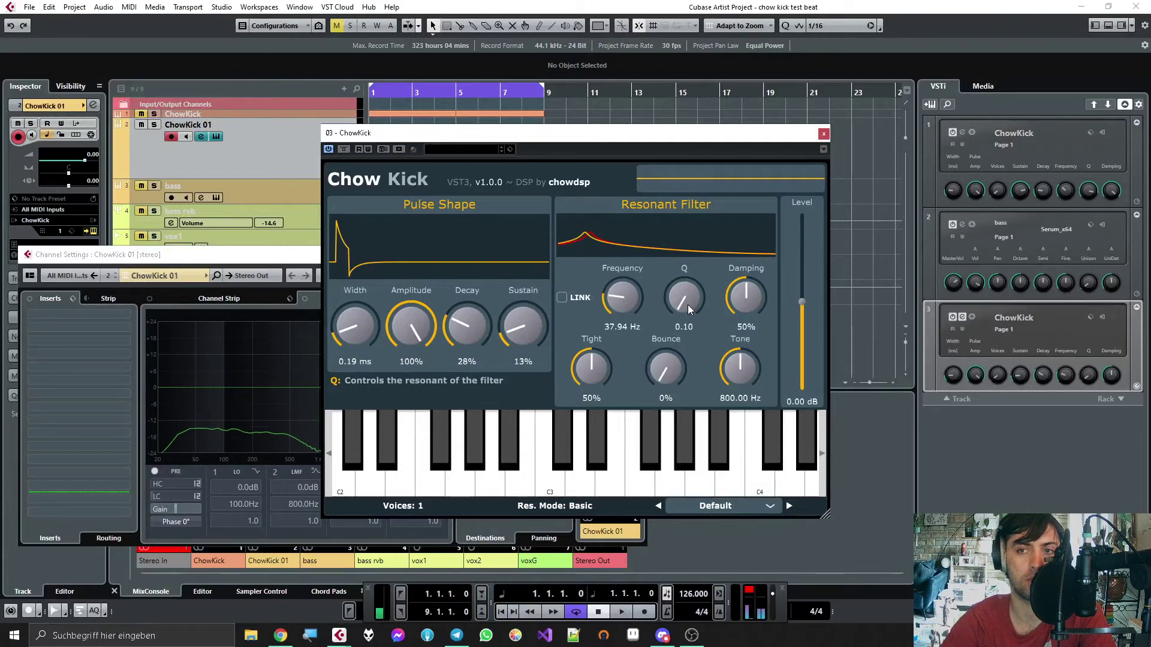
pyautogui.moveTo(688, 305); pyautogui.dragTo(705, 211)
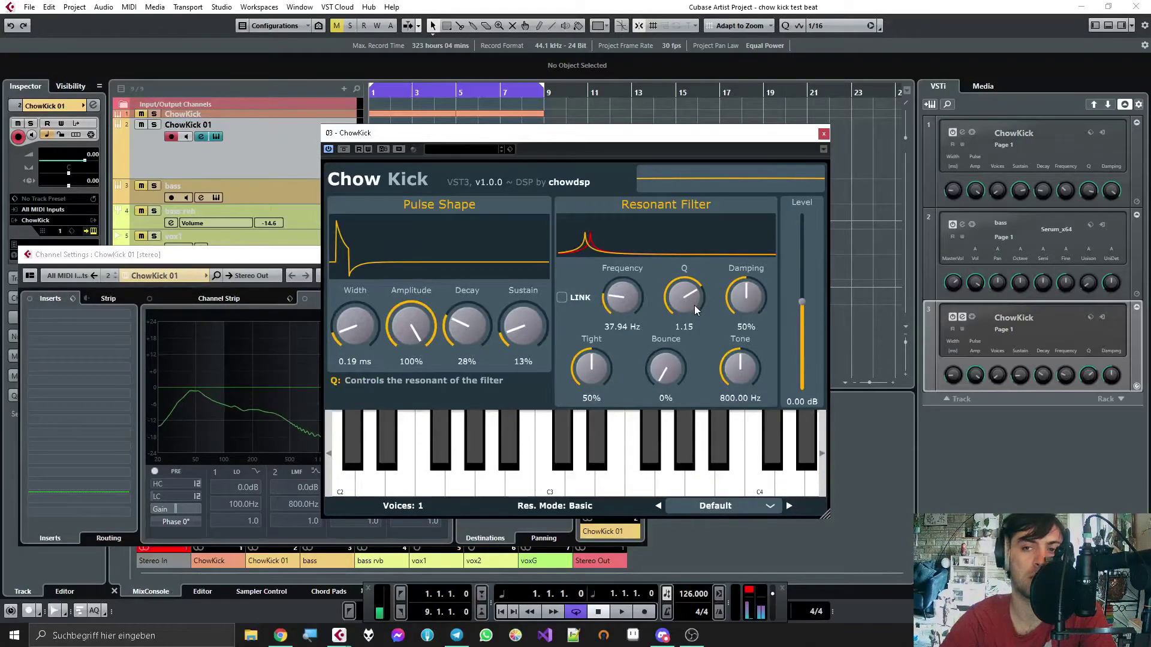
pyautogui.moveTo(694, 305)
pyautogui.mouseDown()
pyautogui.moveTo(694, 236)
pyautogui.moveTo(681, 373)
pyautogui.moveTo(693, 283)
pyautogui.moveTo(674, 352)
pyautogui.moveTo(677, 292)
pyautogui.mouseUp()
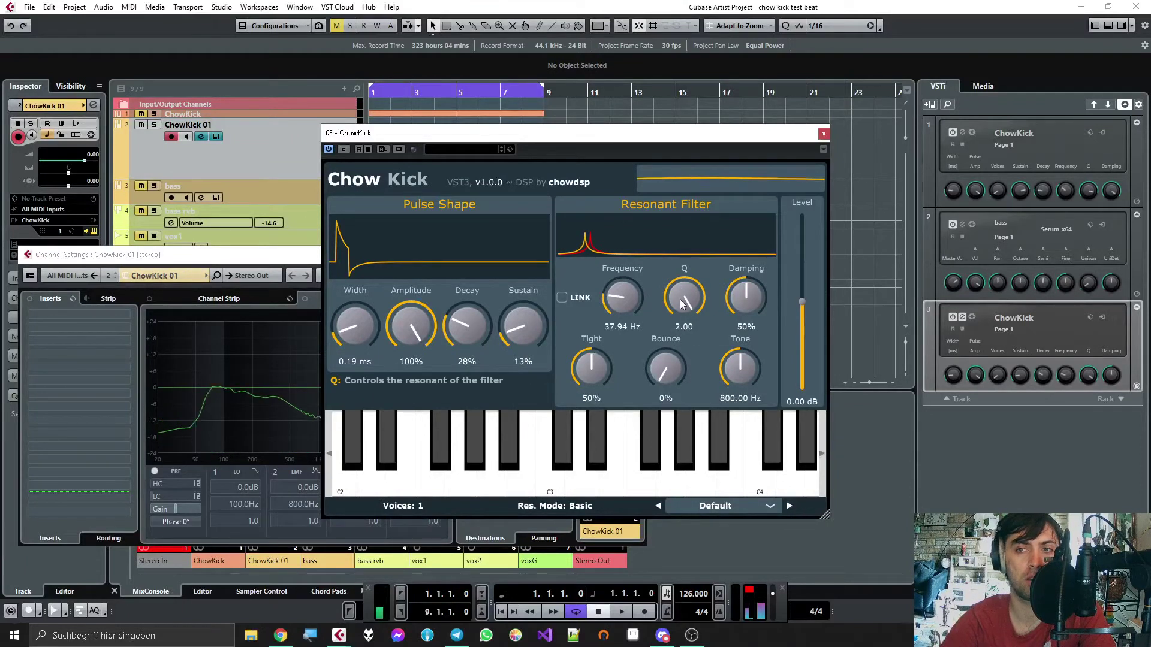
pyautogui.moveTo(680, 300); pyautogui.dragTo(692, 559)
pyautogui.click(699, 476)
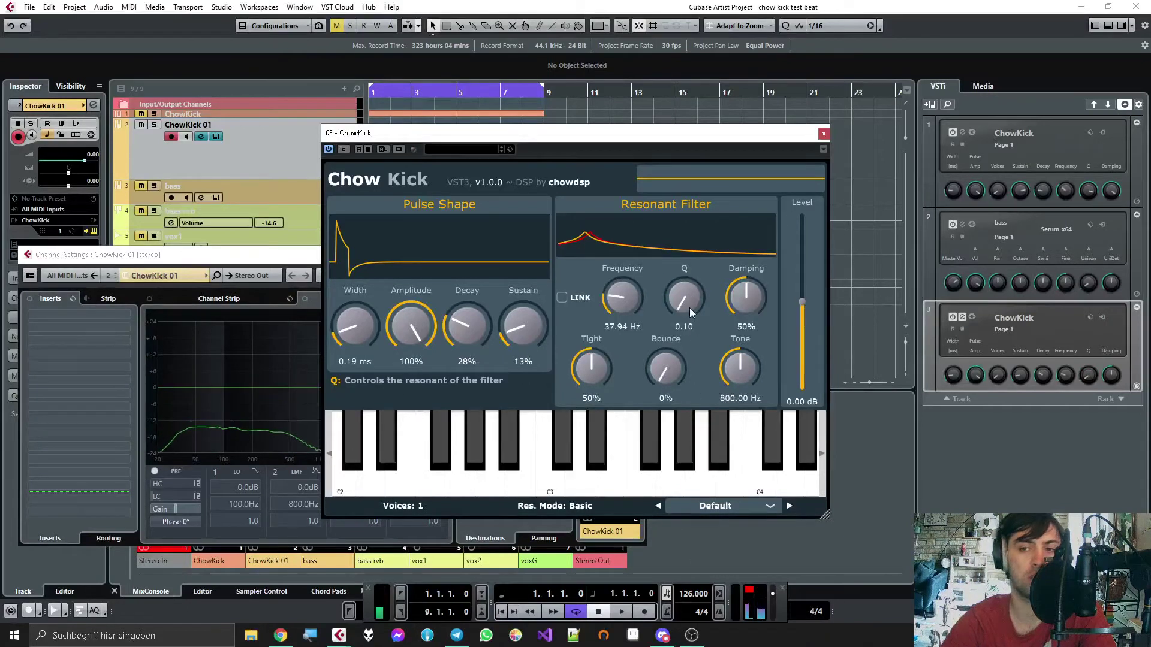
pyautogui.moveTo(689, 307); pyautogui.dragTo(681, 270)
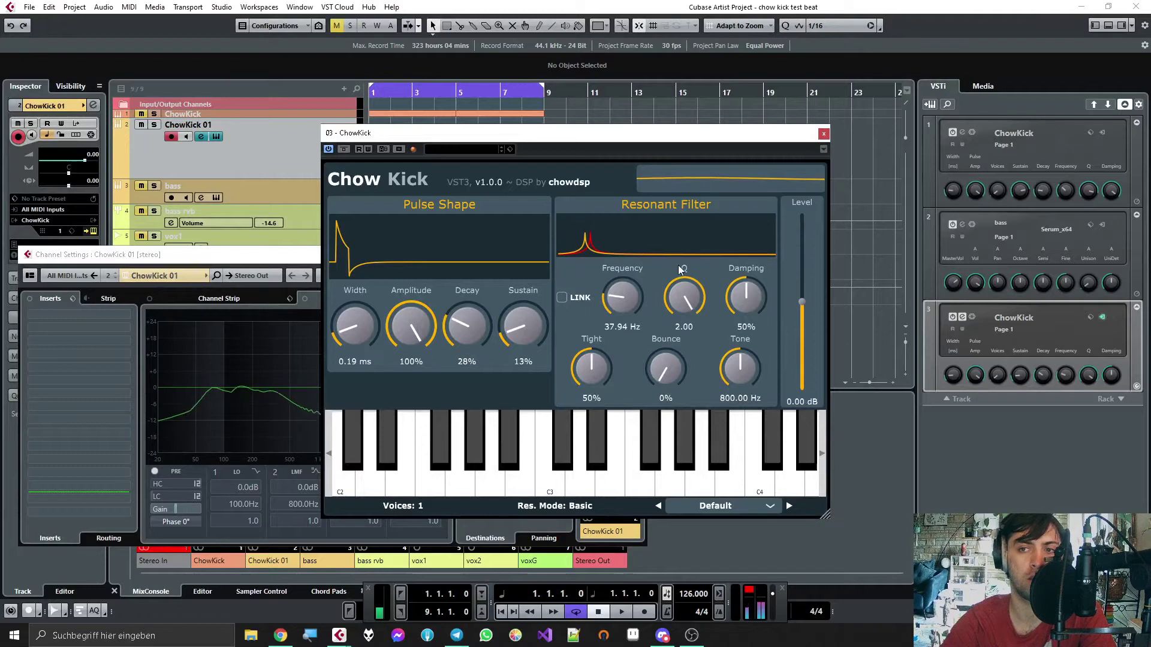
# Step: Raise the resonant filter Damping to 100%, then reduce it to 87%
pyautogui.moveTo(738, 295); pyautogui.dragTo(748, 237)
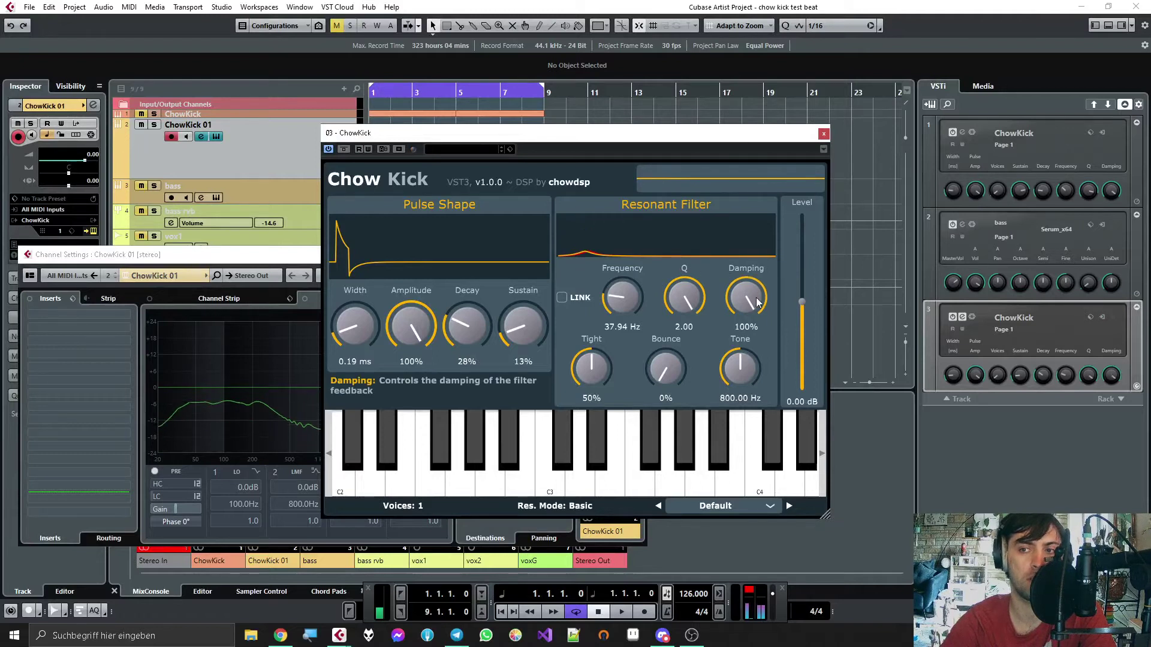
pyautogui.moveTo(756, 303); pyautogui.dragTo(735, 218)
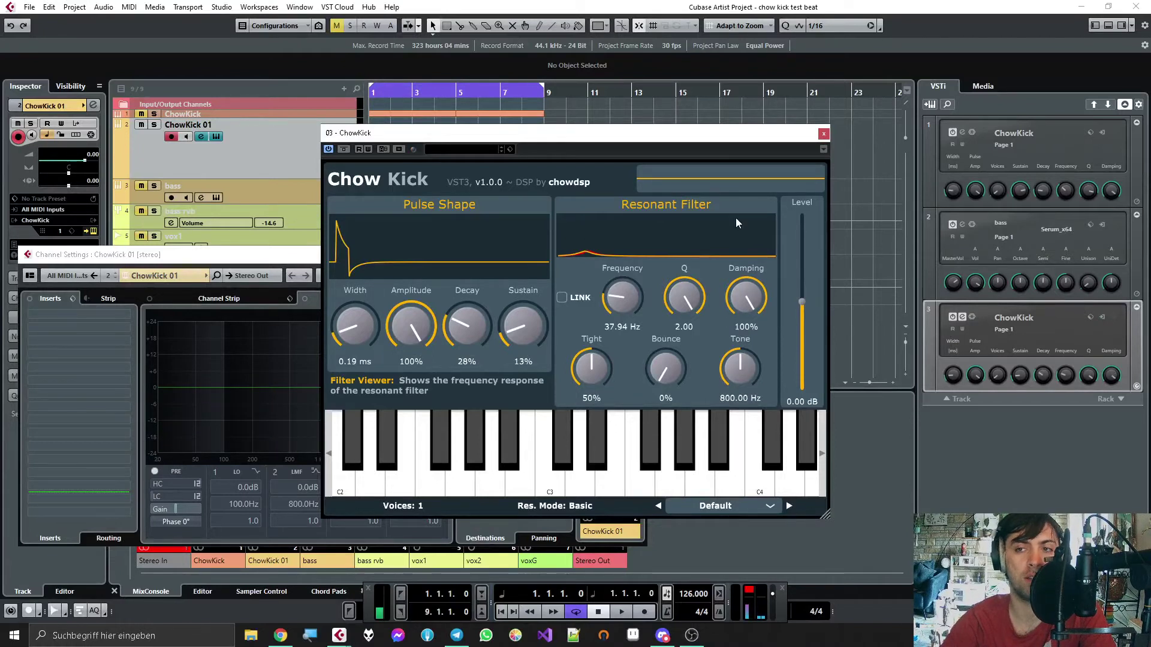
pyautogui.moveTo(743, 295)
pyautogui.mouseDown()
pyautogui.moveTo(741, 311)
pyautogui.moveTo(752, 290)
pyautogui.moveTo(713, 276)
pyautogui.moveTo(710, 395)
pyautogui.moveTo(726, 295)
pyautogui.moveTo(743, 294)
pyautogui.mouseUp()
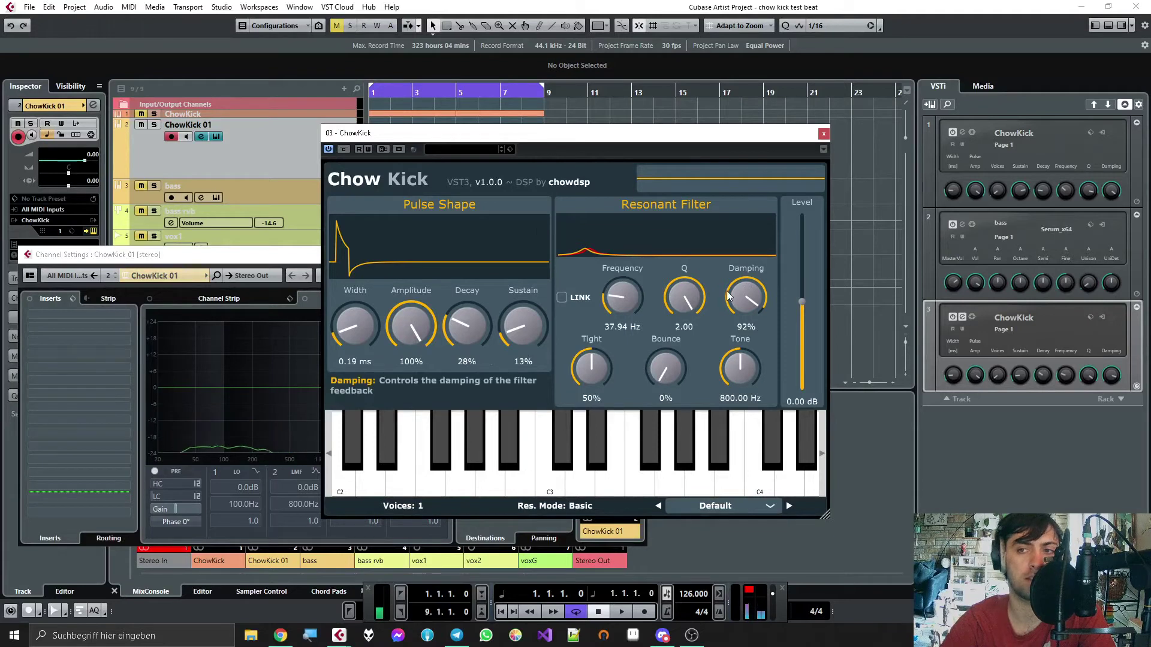
pyautogui.moveTo(736, 301); pyautogui.dragTo(733, 310)
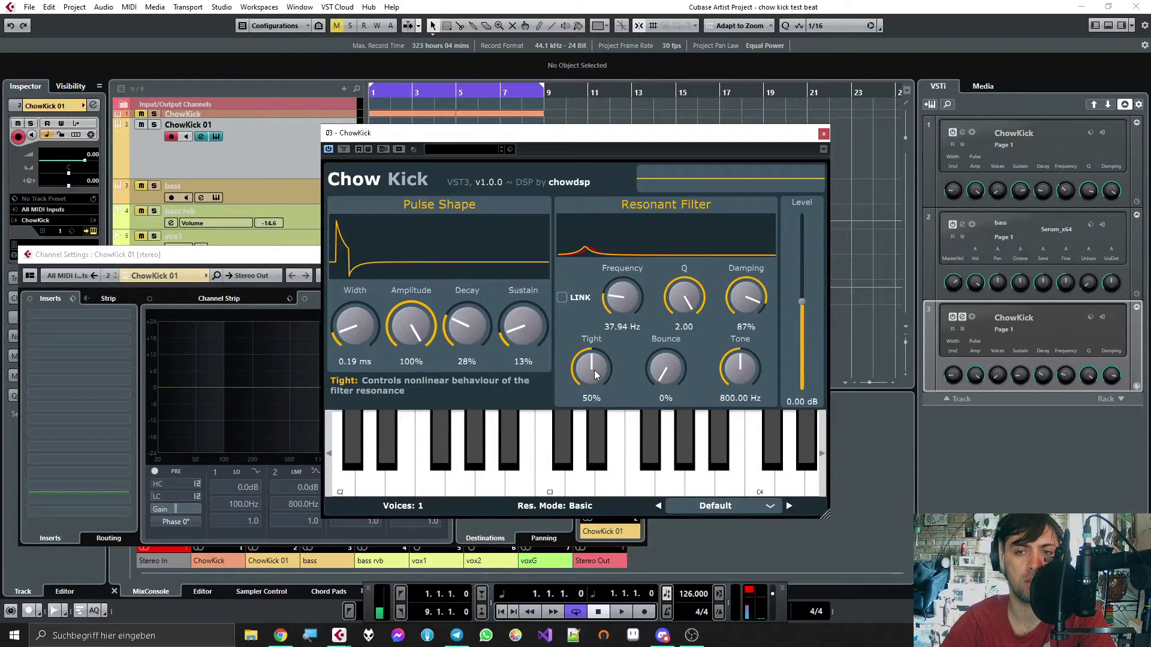
# Step: Compare the resonant filter's Tight setting between 0% and 93%, and leave it at 88%
pyautogui.moveTo(595, 372); pyautogui.dragTo(609, 270)
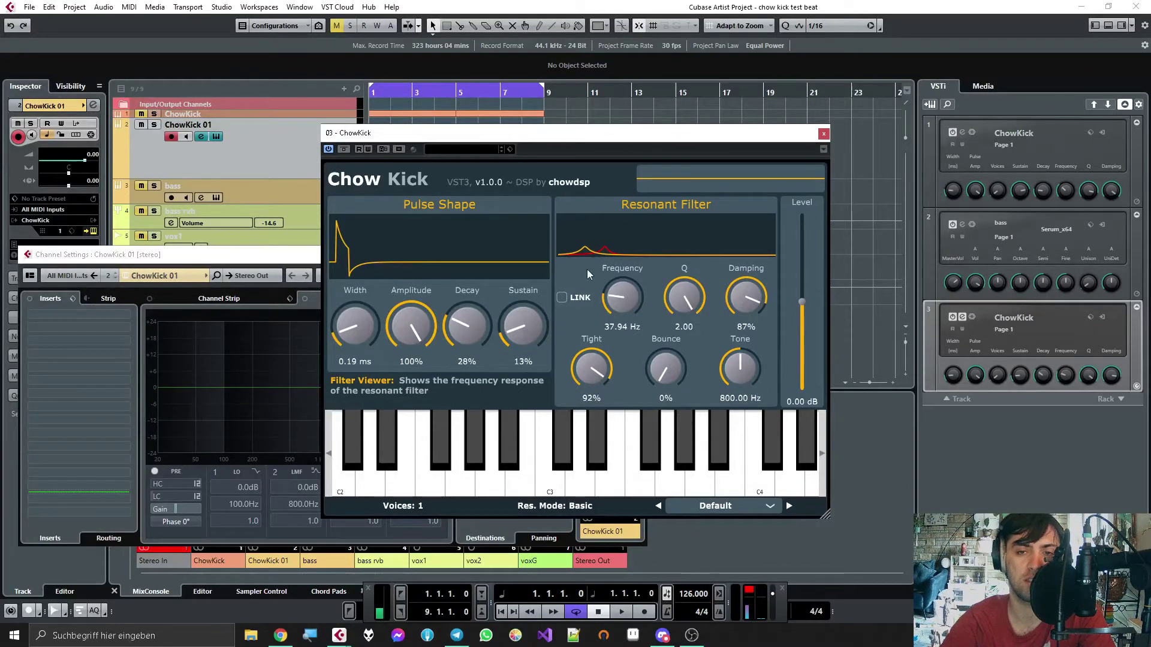
pyautogui.moveTo(598, 384); pyautogui.dragTo(598, 508)
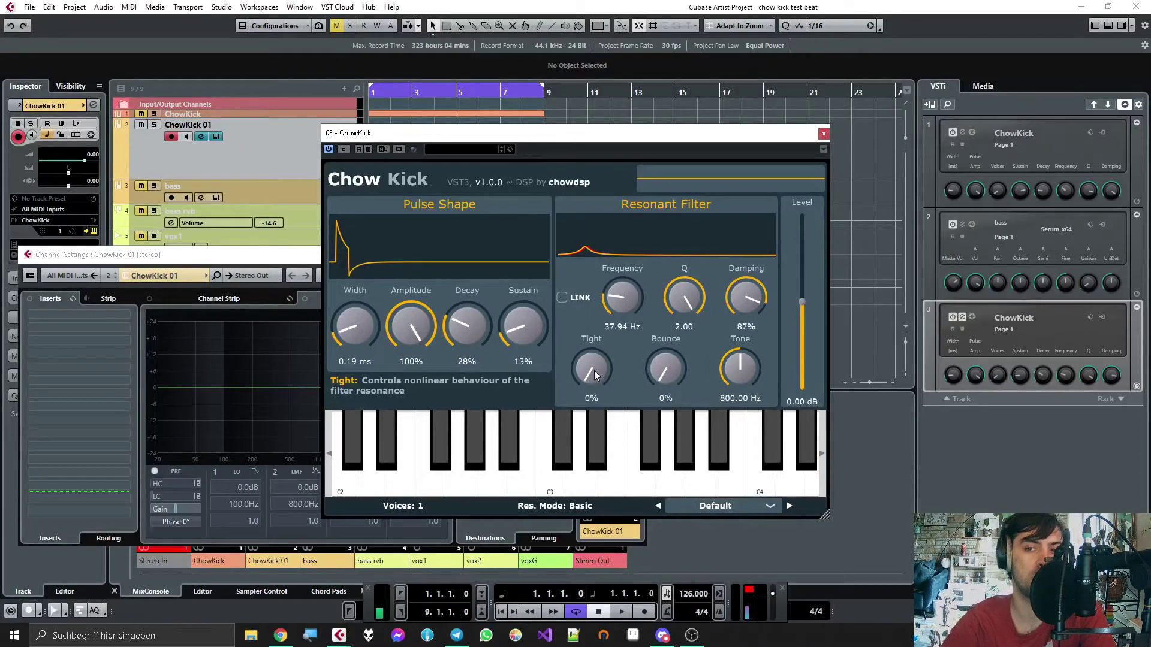
pyautogui.moveTo(592, 372); pyautogui.dragTo(599, 243)
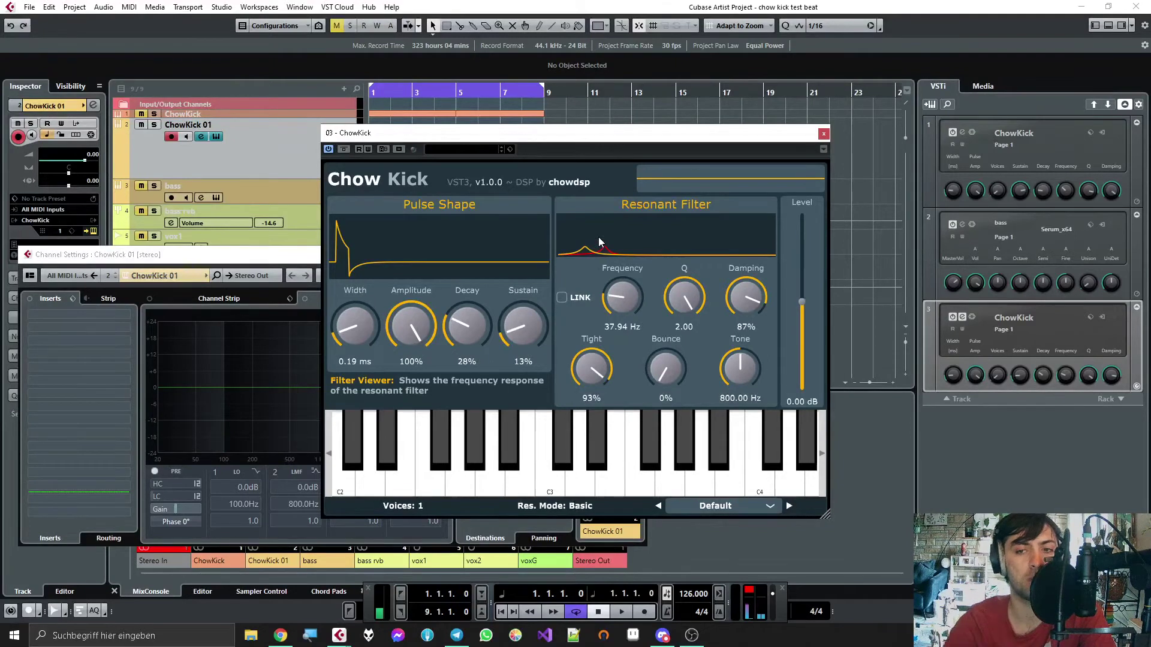
pyautogui.moveTo(605, 369)
pyautogui.mouseDown()
pyautogui.moveTo(607, 407)
pyautogui.moveTo(606, 379)
pyautogui.mouseUp()
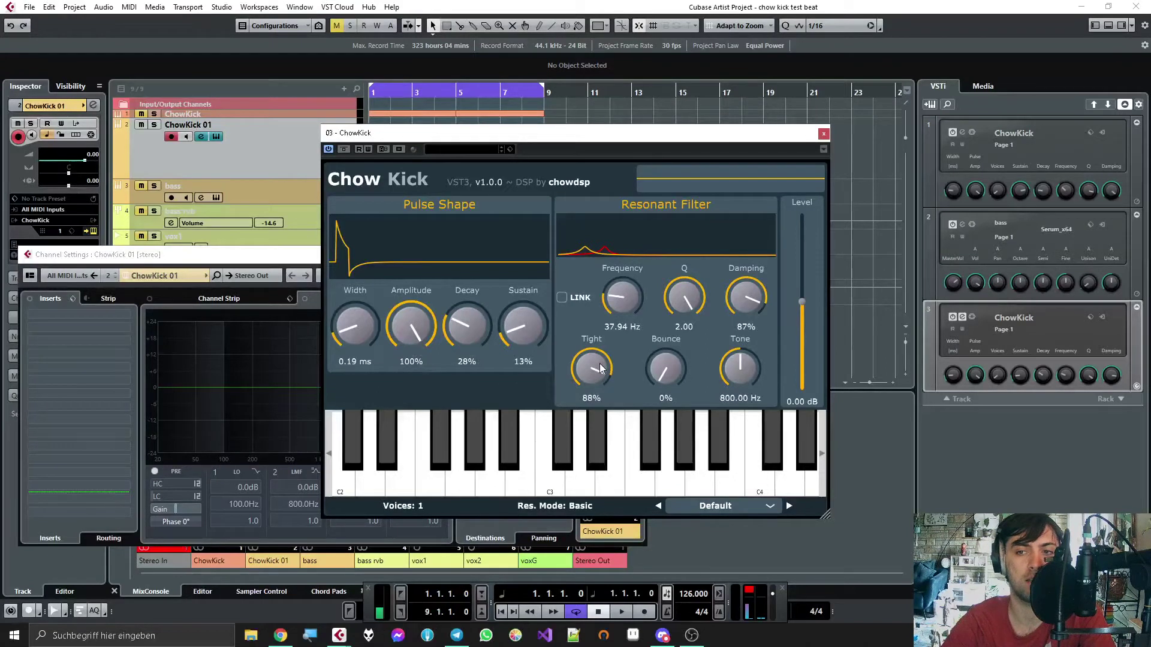
# Step: Fine-tune the resonant filter to Q 1.95, Damping 89% and Tone 560.29 Hz
pyautogui.moveTo(678, 306)
pyautogui.mouseDown()
pyautogui.moveTo(682, 376)
pyautogui.moveTo(685, 304)
pyautogui.moveTo(750, 345)
pyautogui.moveTo(748, 296)
pyautogui.moveTo(685, 313)
pyautogui.moveTo(687, 335)
pyautogui.moveTo(683, 296)
pyautogui.mouseUp()
pyautogui.moveTo(753, 312)
pyautogui.mouseDown()
pyautogui.moveTo(754, 296)
pyautogui.moveTo(754, 309)
pyautogui.mouseUp()
pyautogui.moveTo(740, 368)
pyautogui.mouseDown()
pyautogui.moveTo(739, 405)
pyautogui.moveTo(733, 338)
pyautogui.moveTo(736, 389)
pyautogui.mouseUp()
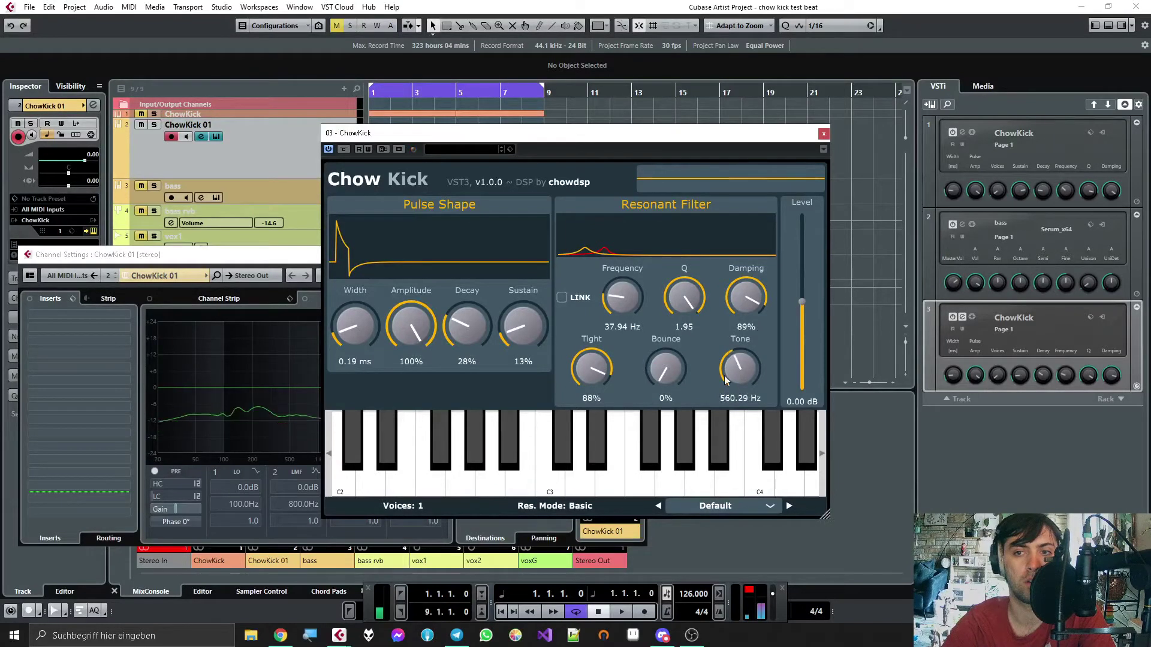
# Step: Reshape the trigger pulse with Sustain 70%, Width 0.16 ms and Decay 47%
pyautogui.moveTo(526, 321); pyautogui.dragTo(536, 244)
pyautogui.moveTo(369, 316); pyautogui.dragTo(405, 351)
pyautogui.moveTo(468, 324); pyautogui.dragTo(513, 339)
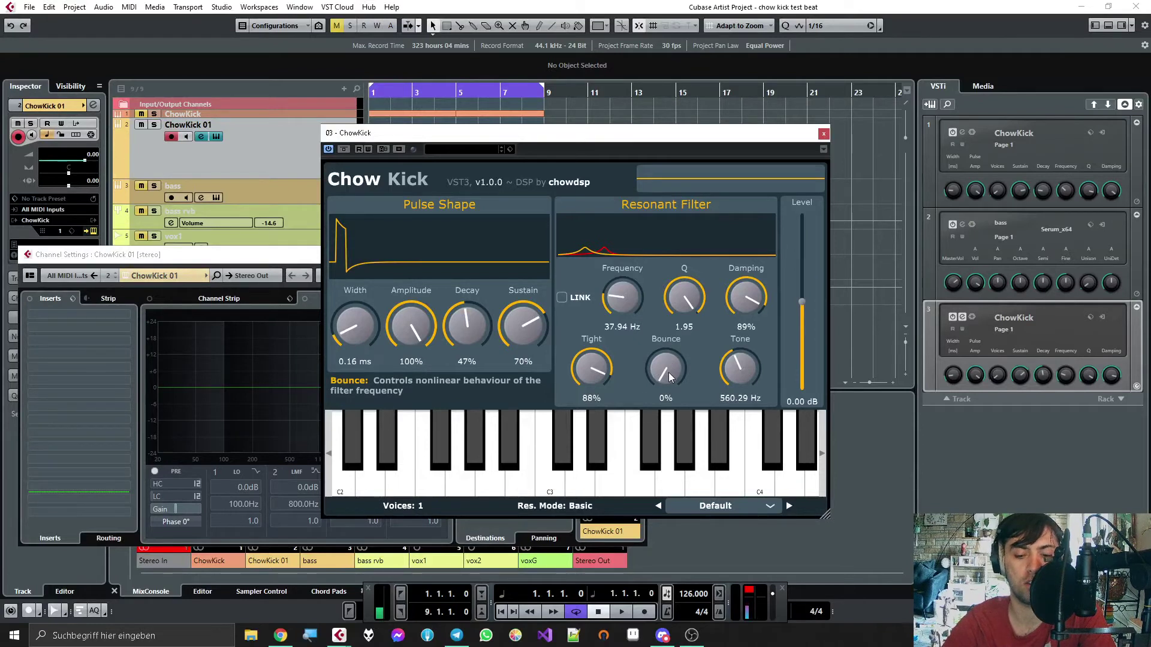
# Step: Raise the resonant filter's Bounce to 100%, then settle on Tight 74% and Bounce 90%
pyautogui.moveTo(667, 372); pyautogui.dragTo(693, 234)
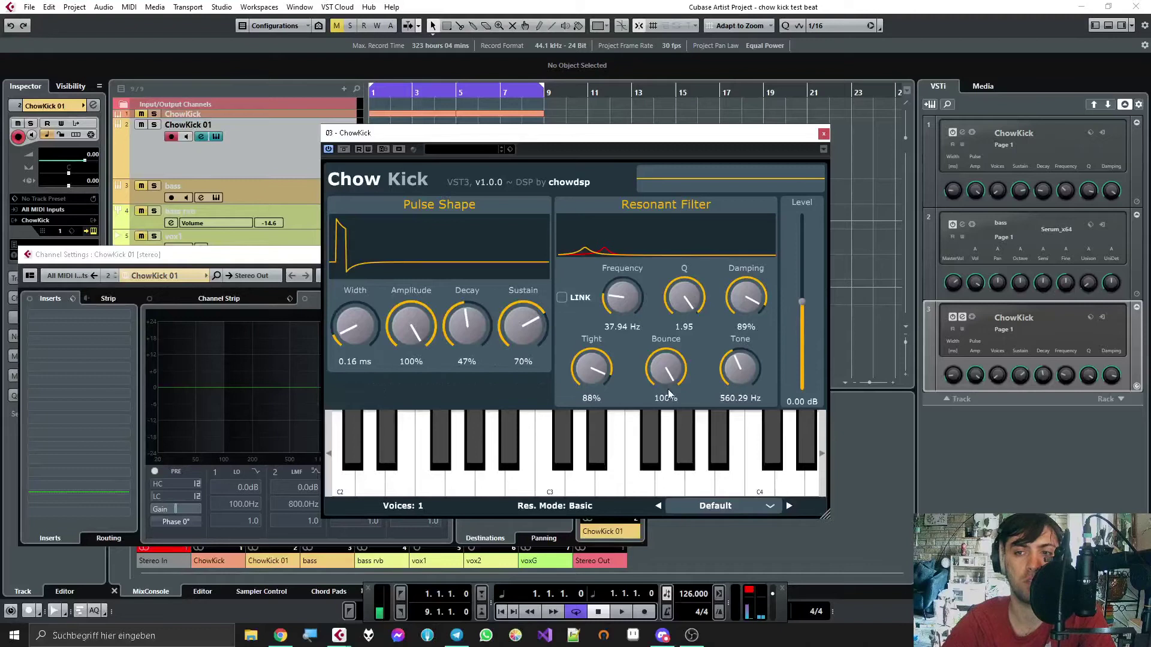
pyautogui.moveTo(672, 377); pyautogui.dragTo(673, 417)
pyautogui.moveTo(583, 375); pyautogui.dragTo(588, 401)
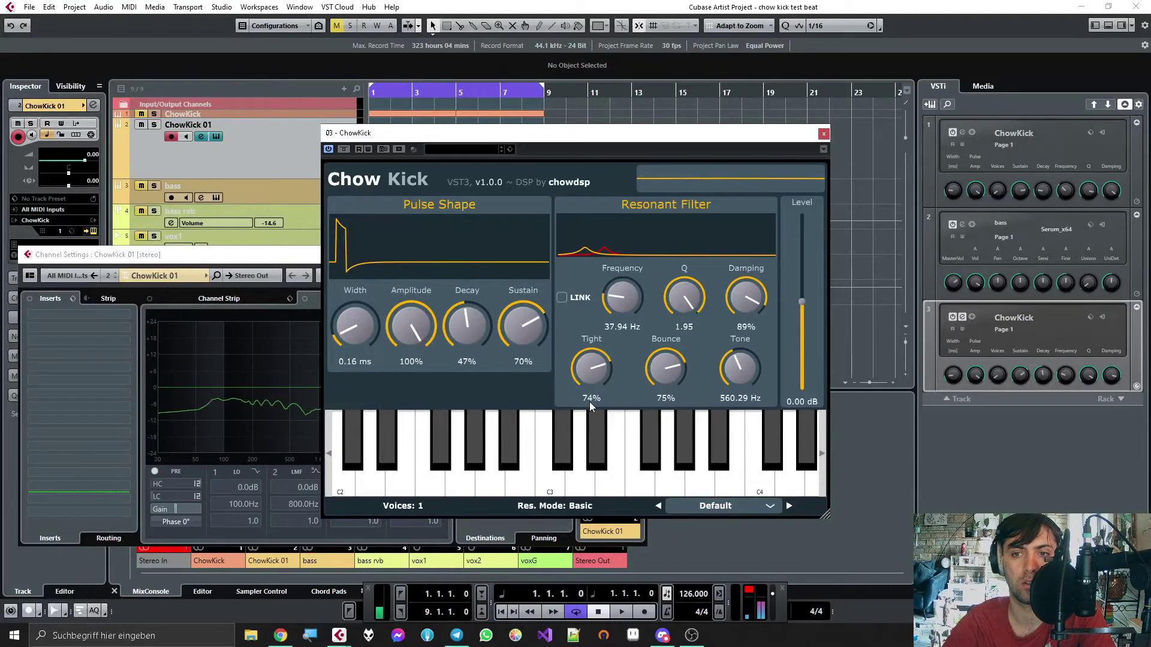
pyautogui.moveTo(674, 383); pyautogui.dragTo(675, 349)
# Step: Sweep the filter's Tone through 6.05 kHz and 879.09 Hz, and leave it at 465.24 Hz
pyautogui.moveTo(746, 382)
pyautogui.mouseDown()
pyautogui.moveTo(749, 345)
pyautogui.moveTo(754, 427)
pyautogui.moveTo(734, 400)
pyautogui.moveTo(738, 364)
pyautogui.moveTo(743, 381)
pyautogui.mouseUp()
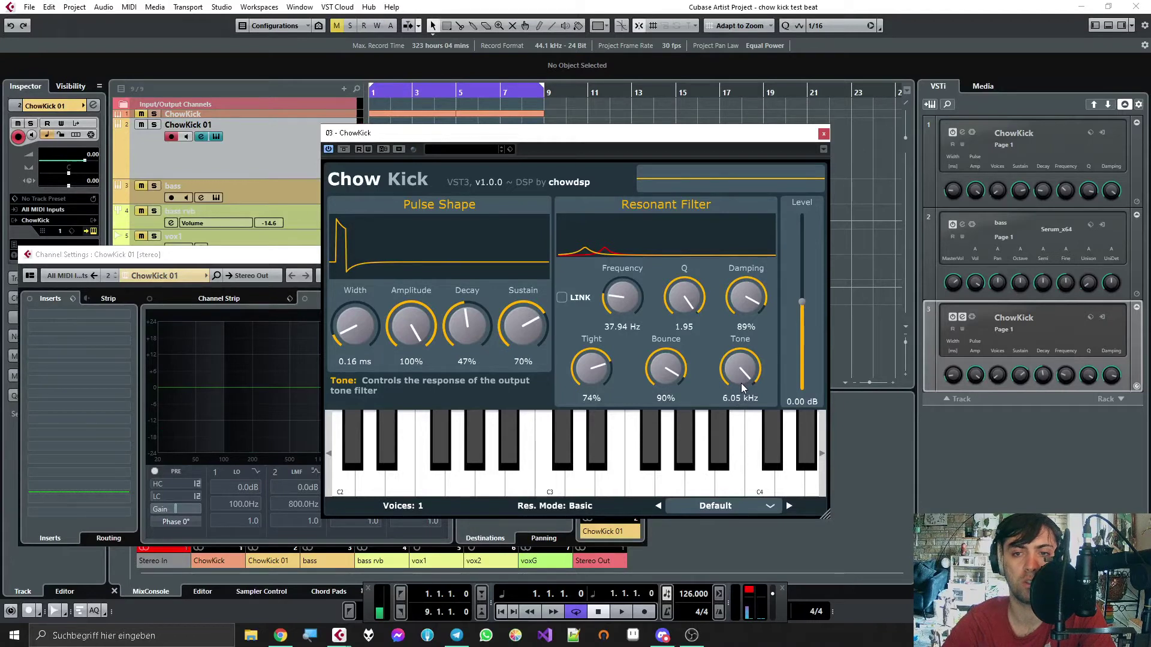
pyautogui.moveTo(739, 387); pyautogui.dragTo(745, 450)
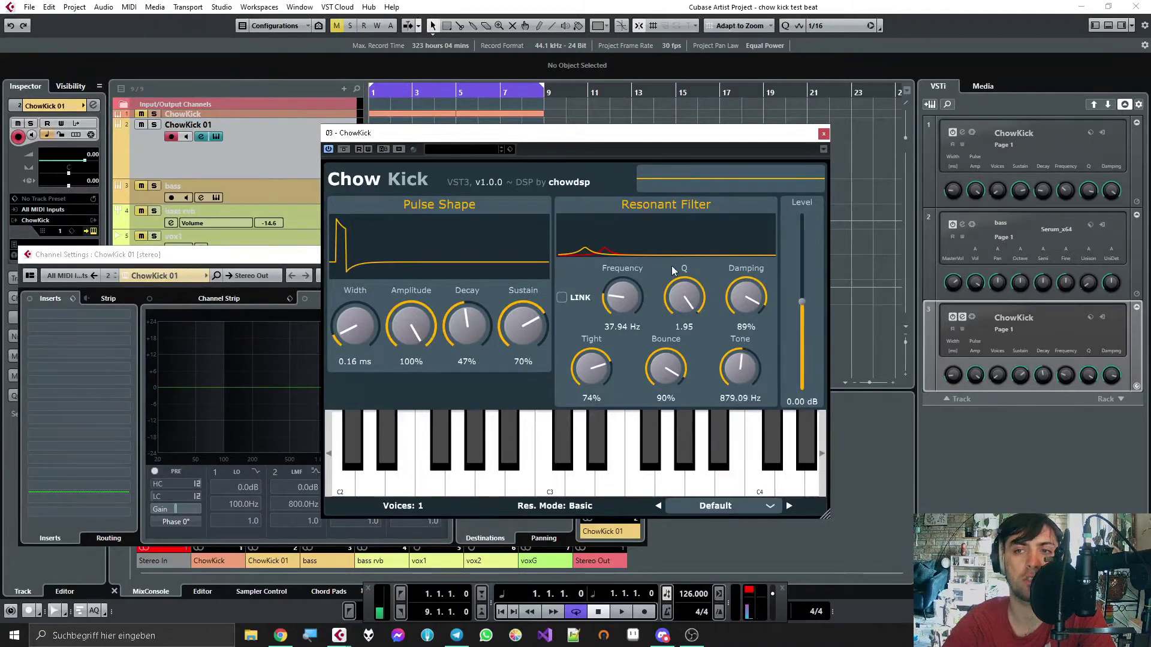
pyautogui.moveTo(746, 375); pyautogui.dragTo(748, 403)
pyautogui.click(576, 444)
# Step: Compare the Linear and Basic resonance modes with Bouncy, and leave the mode on Bouncy
pyautogui.click(568, 508)
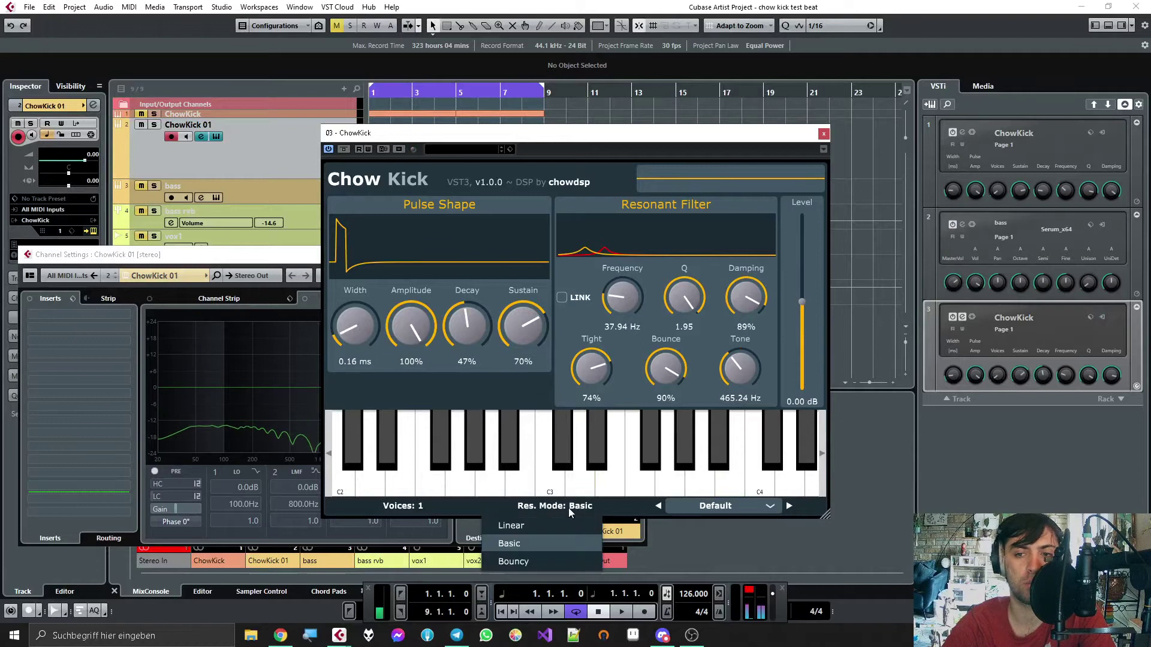
pyautogui.click(560, 522)
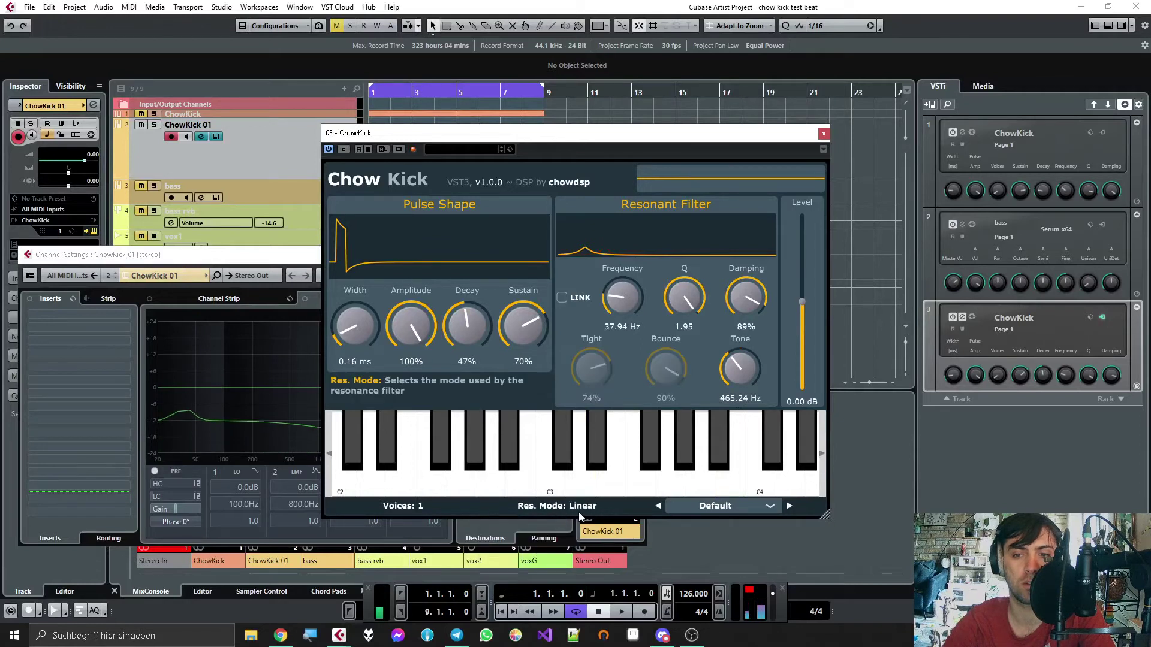
pyautogui.click(578, 512)
pyautogui.click(570, 525)
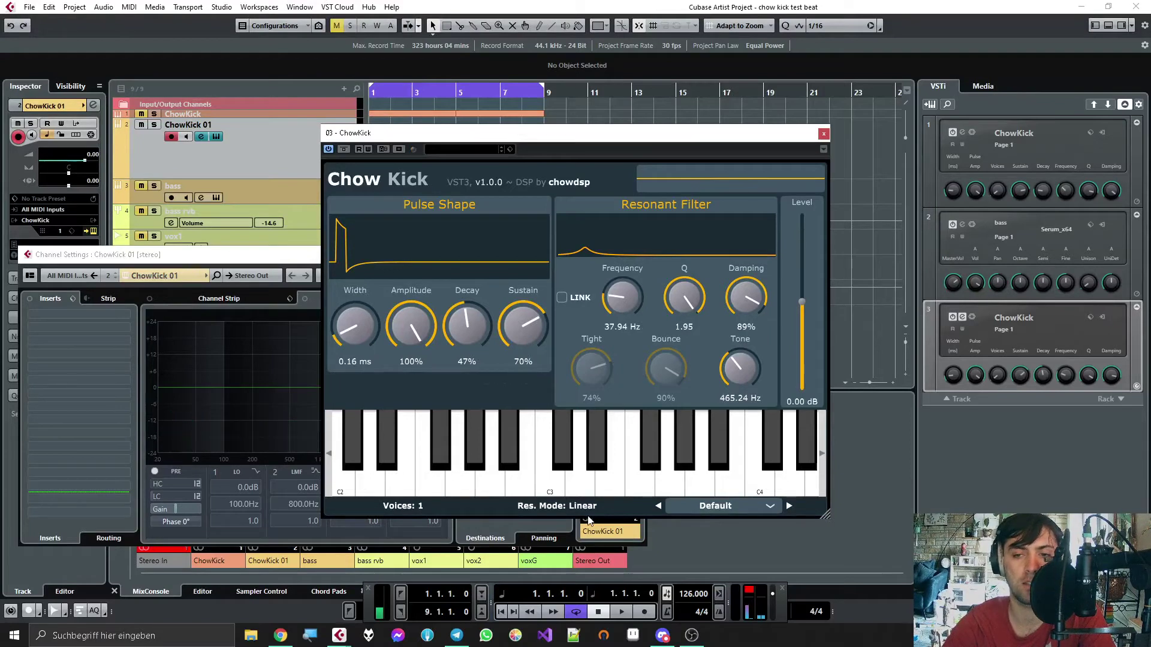
pyautogui.click(560, 506)
pyautogui.click(563, 543)
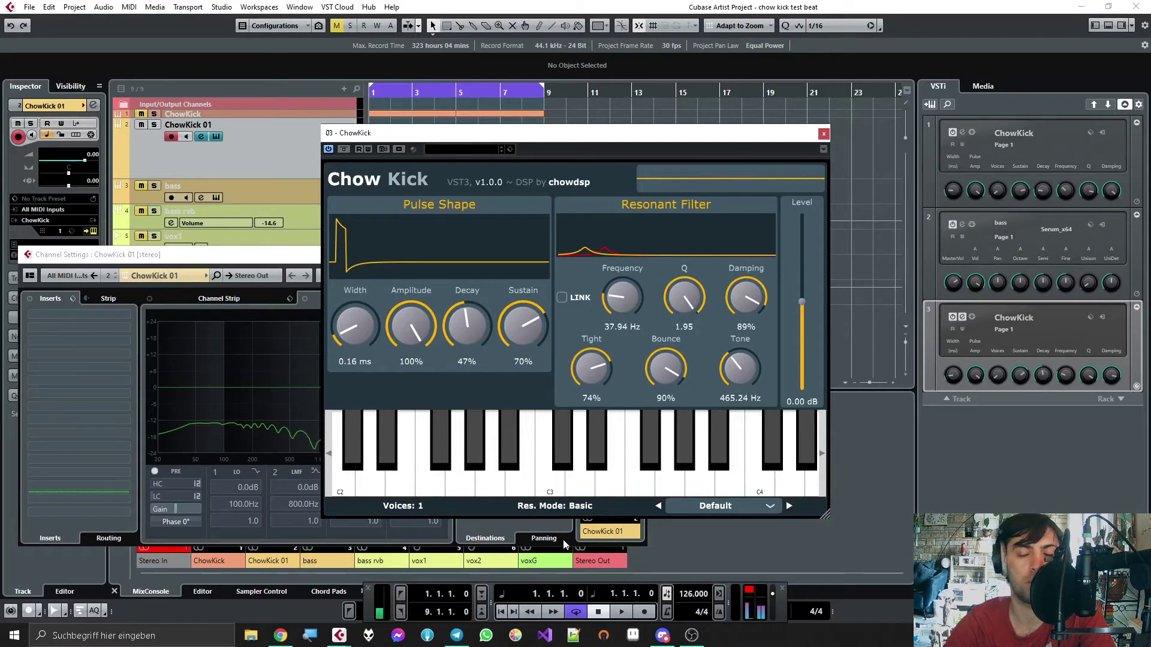
pyautogui.click(560, 507)
pyautogui.click(530, 561)
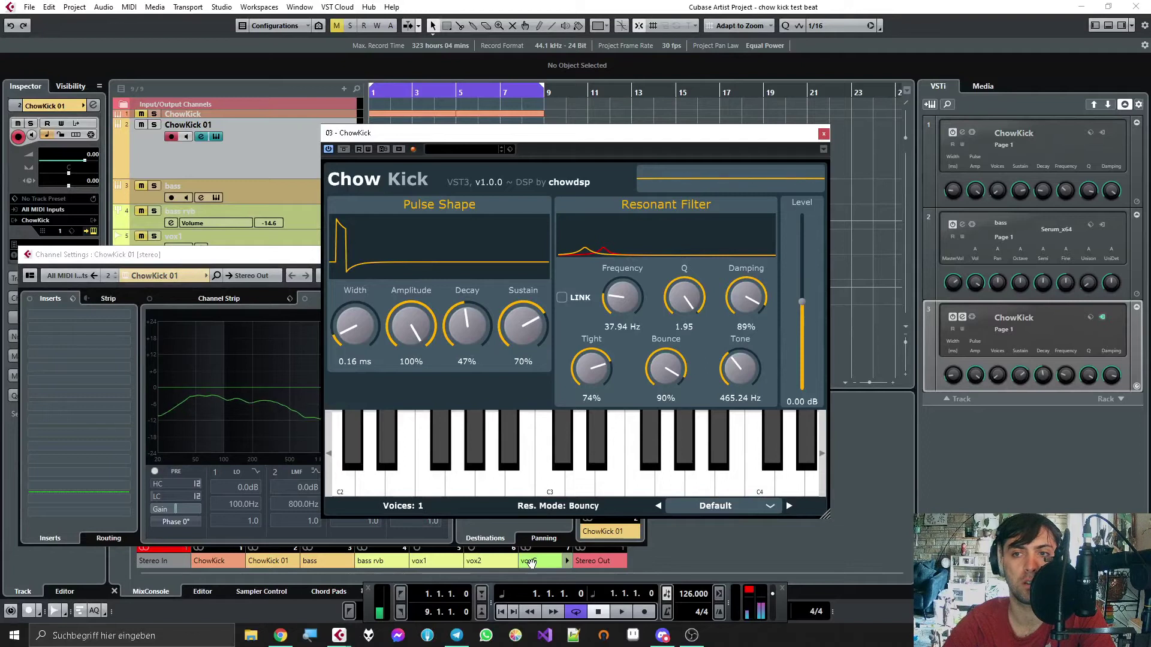
# Step: Enlarge the first ChowKick track, open its synth to review and play the sound, and return to the ChowKick 01 instrument
pyautogui.click(189, 114)
pyautogui.moveTo(190, 118); pyautogui.dragTo(195, 146)
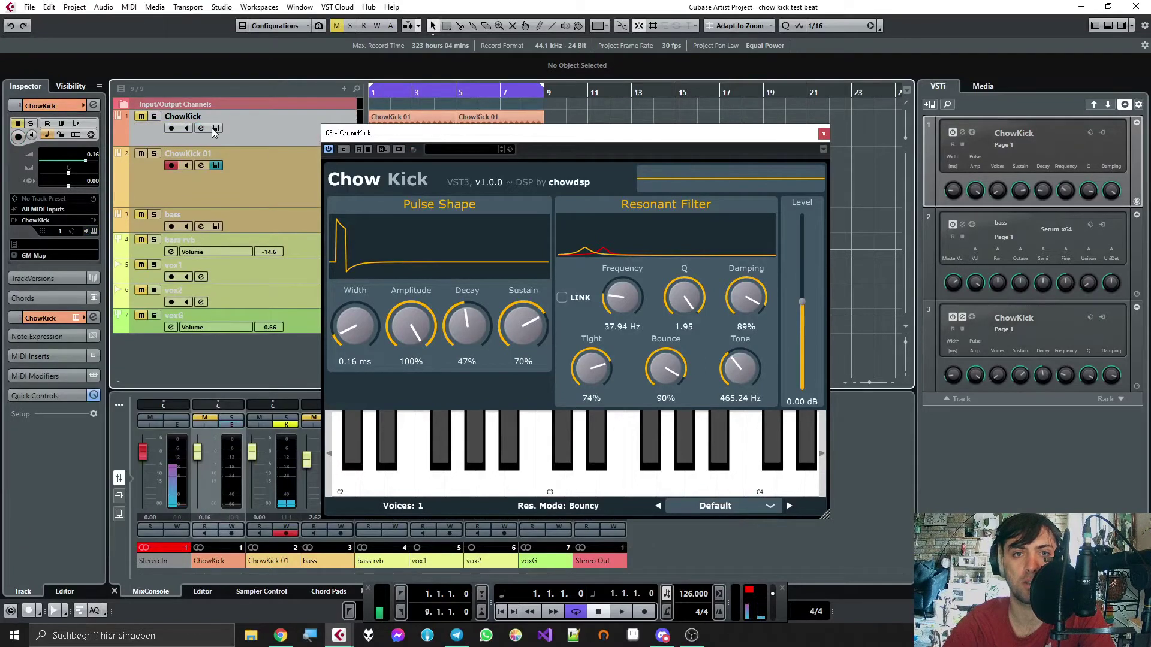
pyautogui.click(201, 128)
pyautogui.click(529, 467)
pyautogui.click(598, 477)
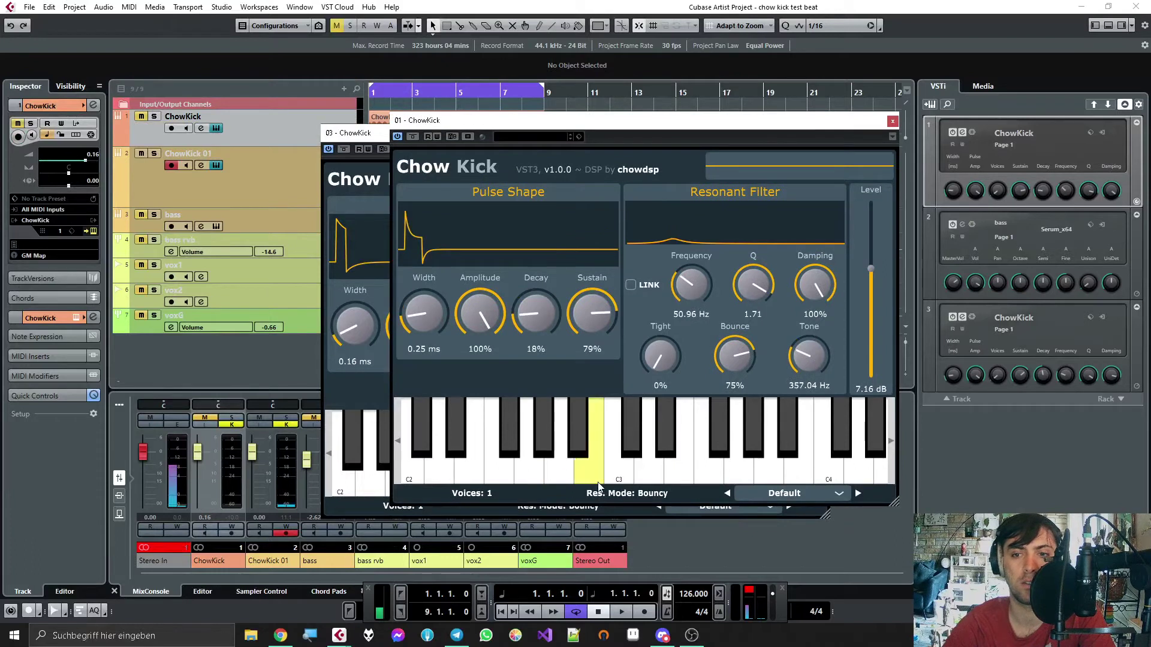
pyautogui.click(892, 122)
pyautogui.click(659, 142)
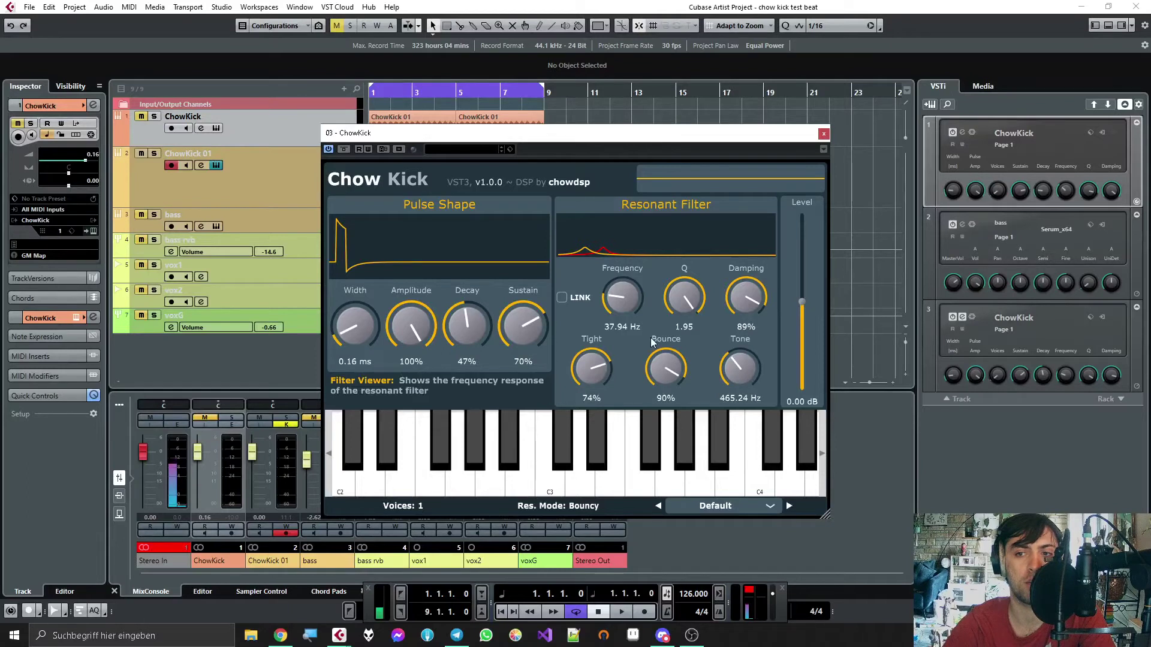
# Step: Refine the kick with Tight 68%, Bounce 65%, Q 1.47, Damping 82%, Decay 44%, Tone 385.53 Hz and Level 6.33 dB
pyautogui.moveTo(610, 372); pyautogui.dragTo(671, 406)
pyautogui.moveTo(727, 309)
pyautogui.mouseDown()
pyautogui.moveTo(737, 365)
pyautogui.moveTo(737, 312)
pyautogui.moveTo(690, 347)
pyautogui.moveTo(686, 320)
pyautogui.moveTo(740, 309)
pyautogui.mouseUp()
pyautogui.moveTo(467, 328); pyautogui.dragTo(490, 353)
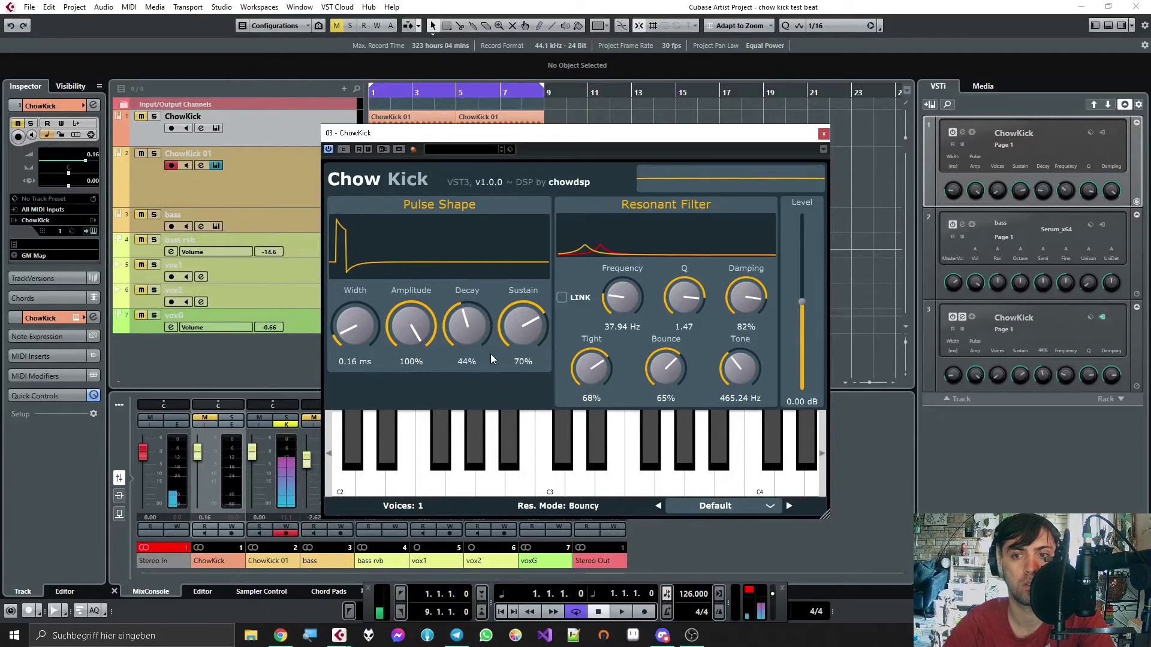
pyautogui.moveTo(739, 368); pyautogui.dragTo(743, 396)
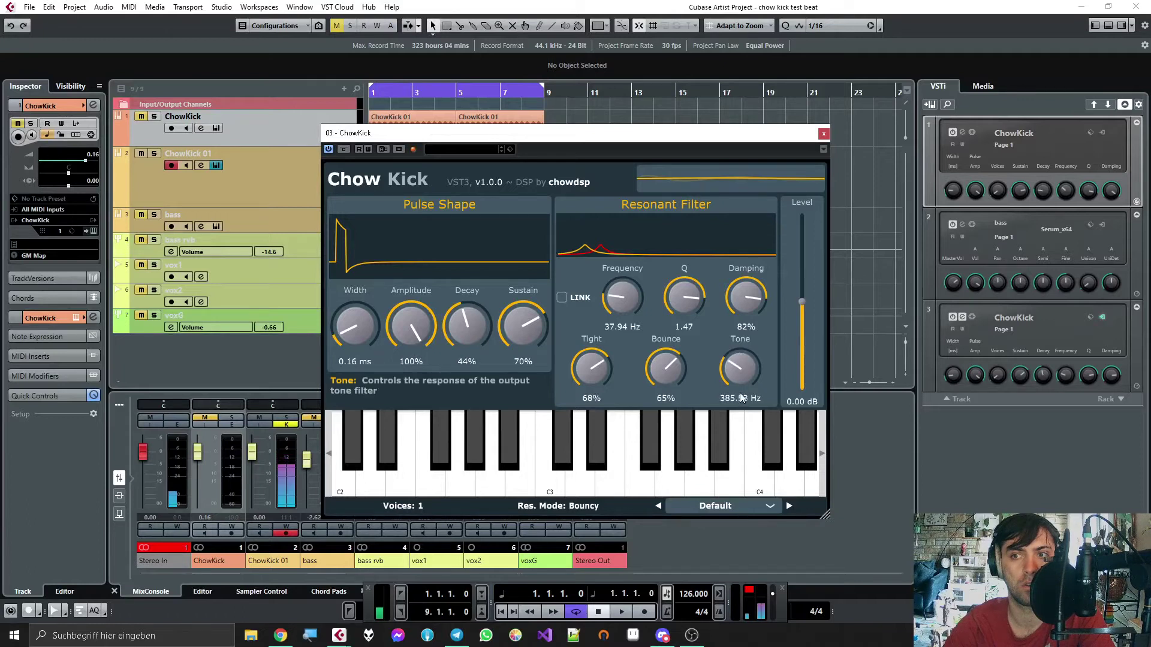
pyautogui.moveTo(808, 297)
pyautogui.mouseDown()
pyautogui.moveTo(799, 261)
pyautogui.moveTo(800, 289)
pyautogui.mouseUp()
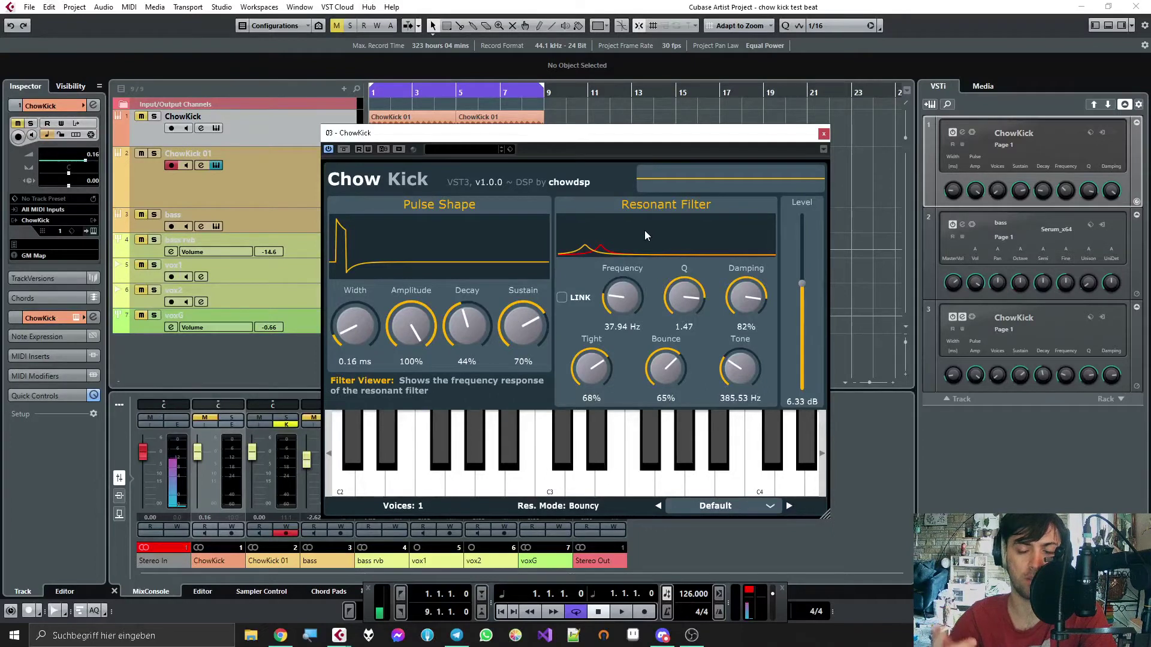
# Step: On the ChowKick 01 track, link the filter frequency to the played note, with Q 2.00 and Damping reduced to 4%
pyautogui.click(261, 191)
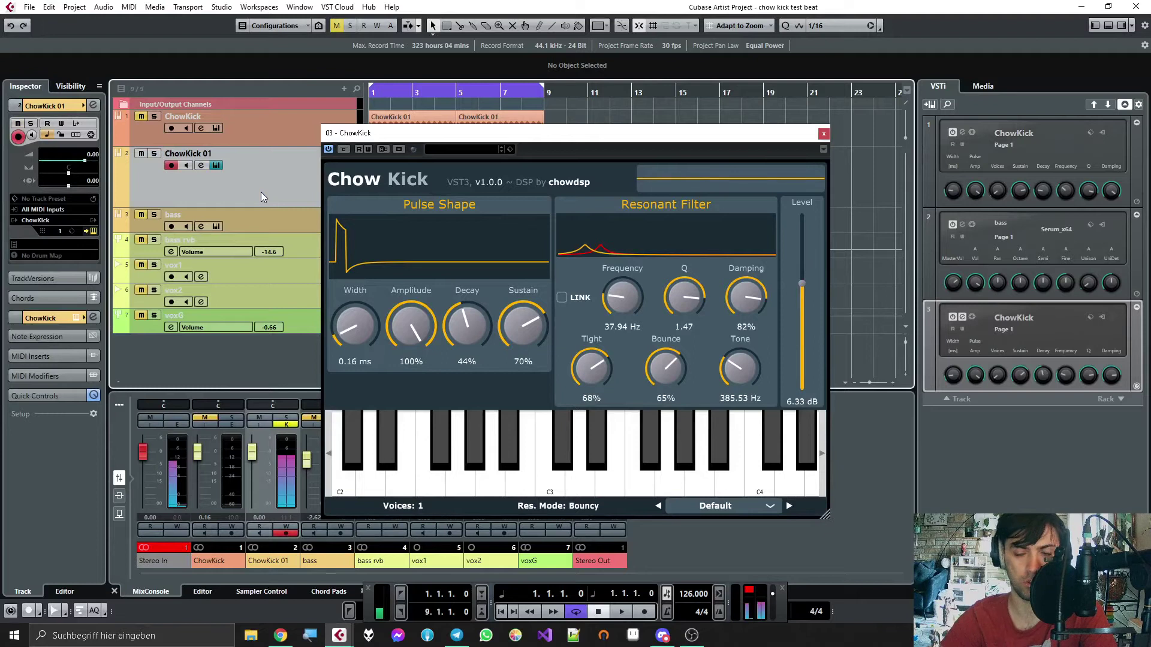
pyautogui.click(562, 298)
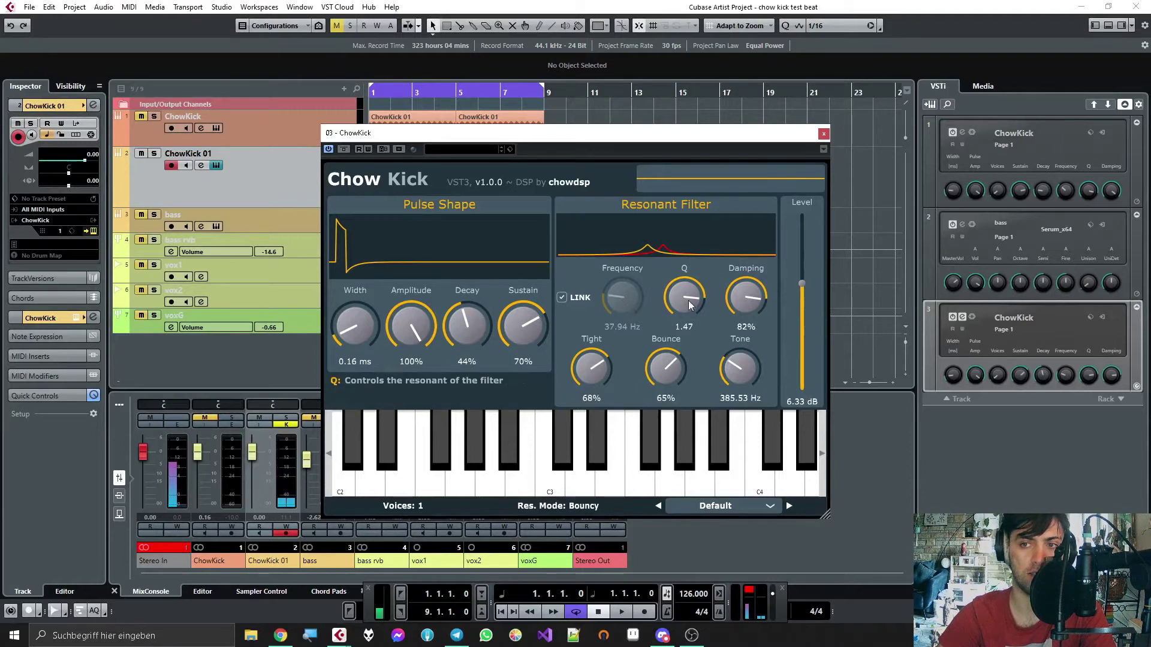
pyautogui.doubleClick(742, 297)
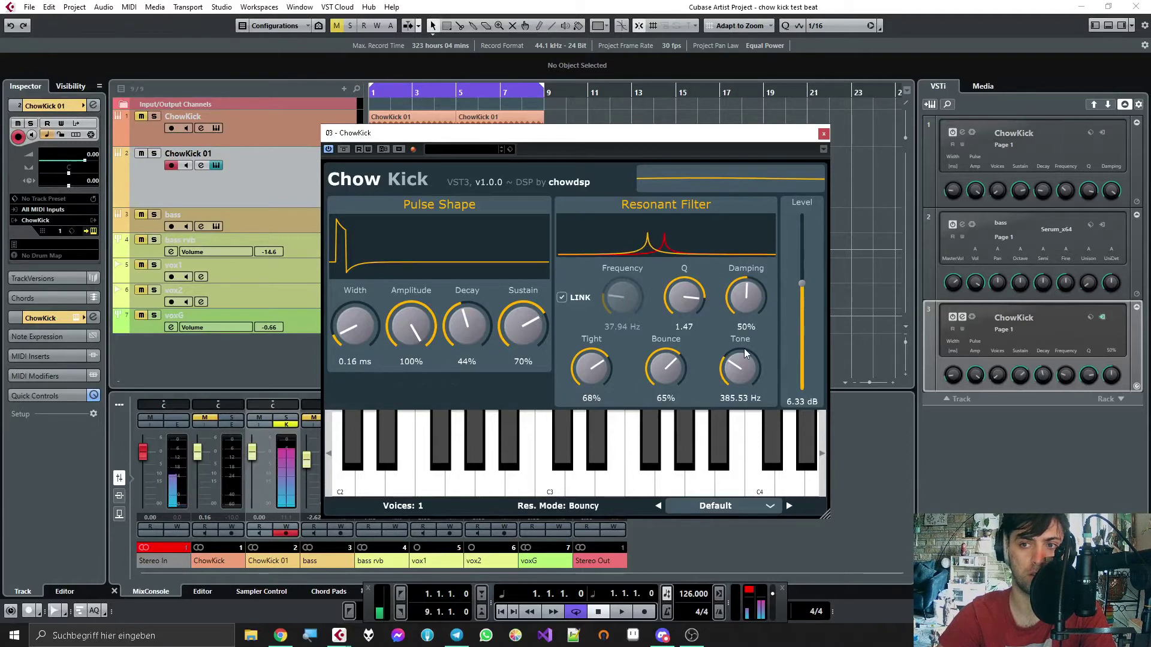
pyautogui.moveTo(695, 299); pyautogui.dragTo(705, 241)
pyautogui.moveTo(747, 297); pyautogui.dragTo(747, 387)
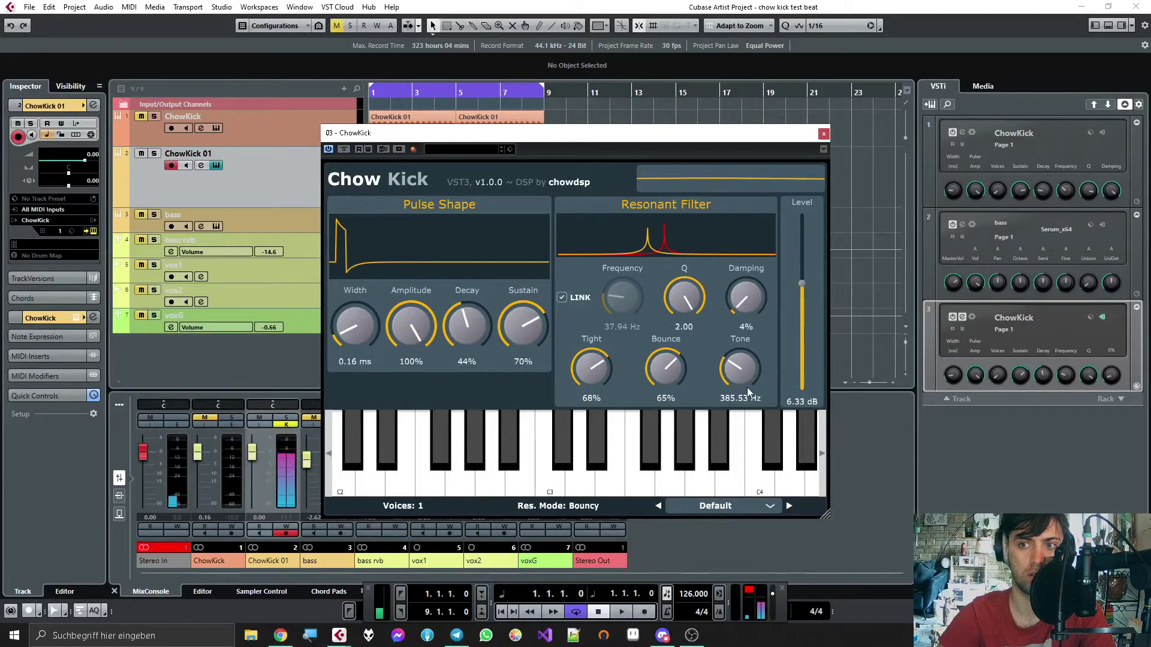
# Step: Set Tight to 73%, Bounce and Damping to 0%, Tone to 300 Hz, Decay to 86% and Width to 0.05 ms
pyautogui.moveTo(588, 389); pyautogui.dragTo(667, 481)
pyautogui.moveTo(749, 373); pyautogui.dragTo(757, 397)
pyautogui.moveTo(467, 326); pyautogui.dragTo(465, 270)
pyautogui.moveTo(364, 345); pyautogui.dragTo(368, 415)
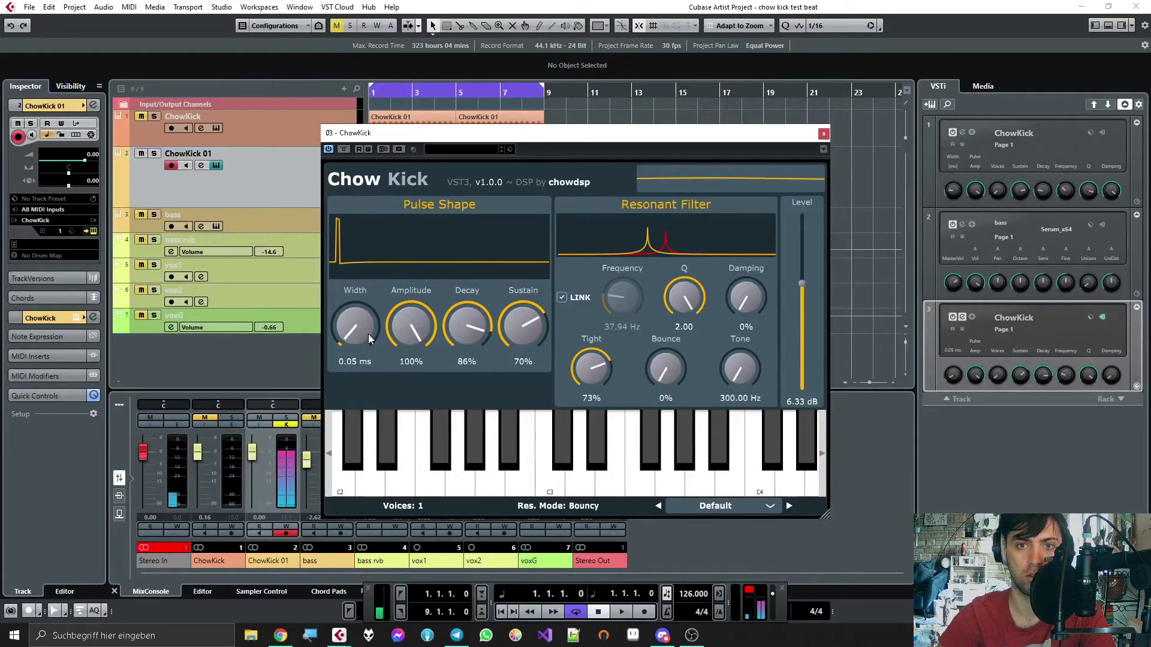
# Step: Audition pulse Widths of 0.24 ms and 0.03 ms, then settle on Width 0.71 ms, Decay 14% and Sustain 40%
pyautogui.moveTo(369, 332)
pyautogui.mouseDown()
pyautogui.moveTo(371, 299)
pyautogui.moveTo(374, 318)
pyautogui.mouseUp()
pyautogui.moveTo(526, 337); pyautogui.dragTo(542, 354)
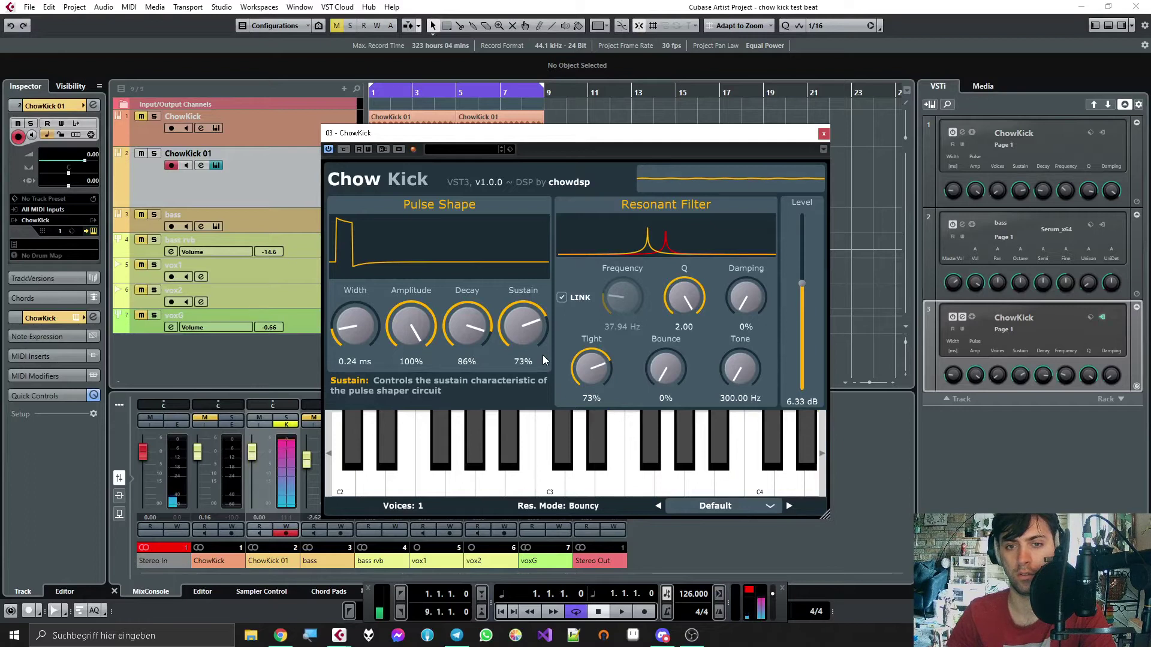
pyautogui.moveTo(355, 323); pyautogui.dragTo(360, 237)
pyautogui.moveTo(474, 335); pyautogui.dragTo(458, 370)
pyautogui.moveTo(359, 331); pyautogui.dragTo(375, 427)
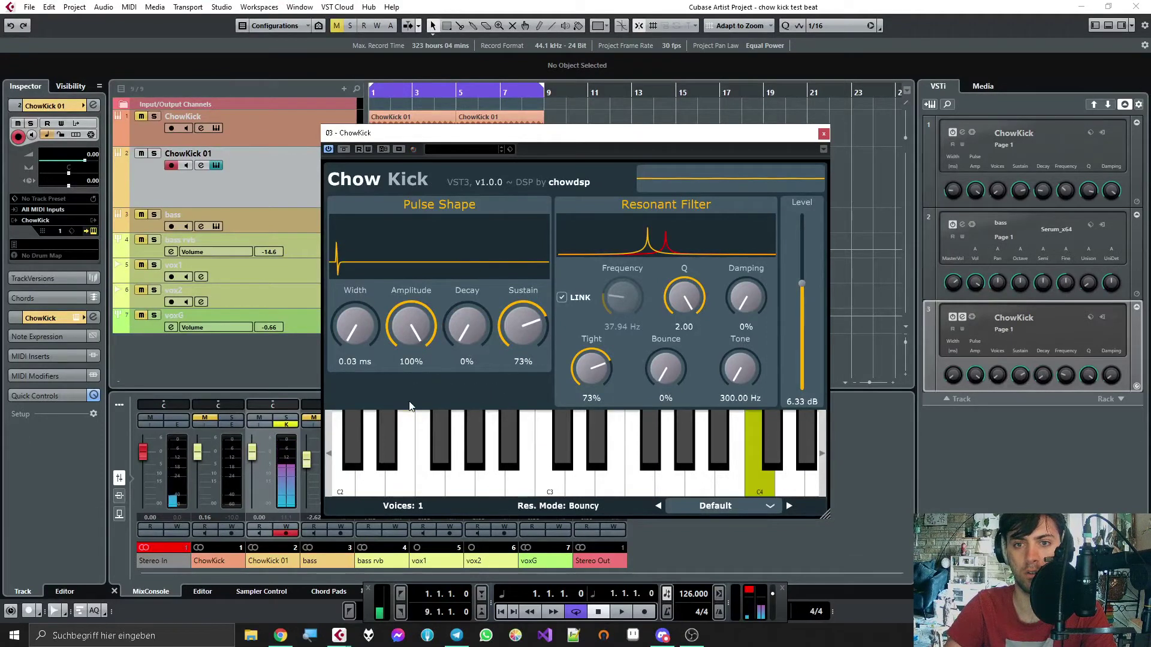
pyautogui.moveTo(469, 336); pyautogui.dragTo(534, 379)
pyautogui.moveTo(353, 344); pyautogui.dragTo(359, 289)
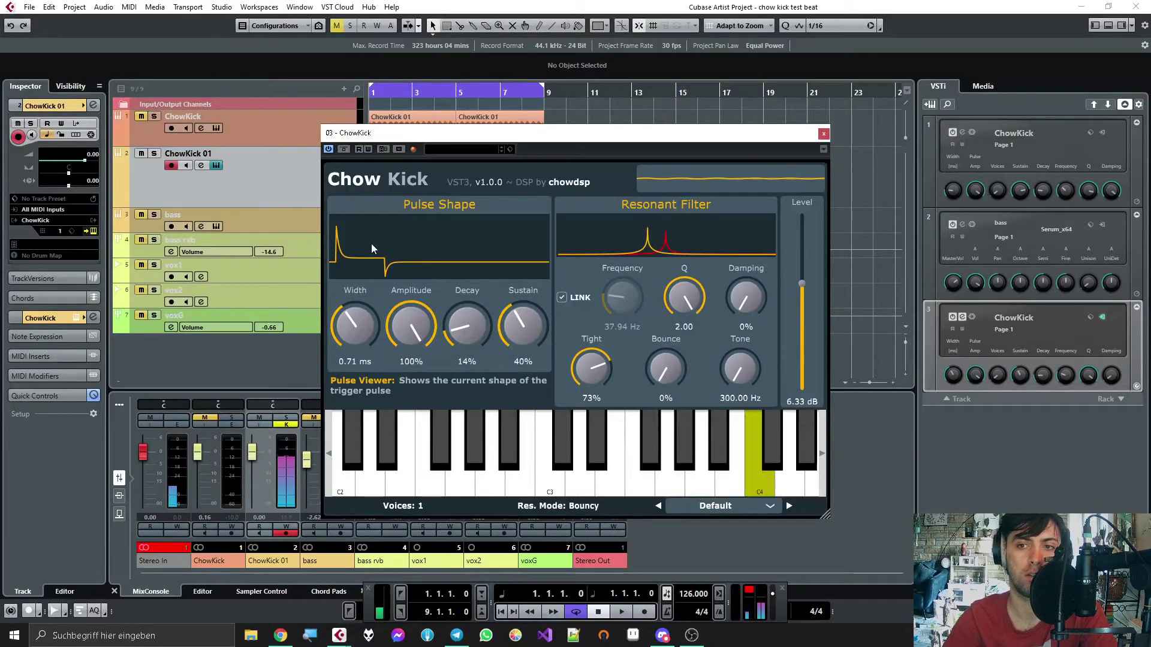
# Step: Lower Tight to 0% and compare Bounce at 100% and 6%, leaving Bounce at 7%
pyautogui.moveTo(590, 371); pyautogui.dragTo(615, 516)
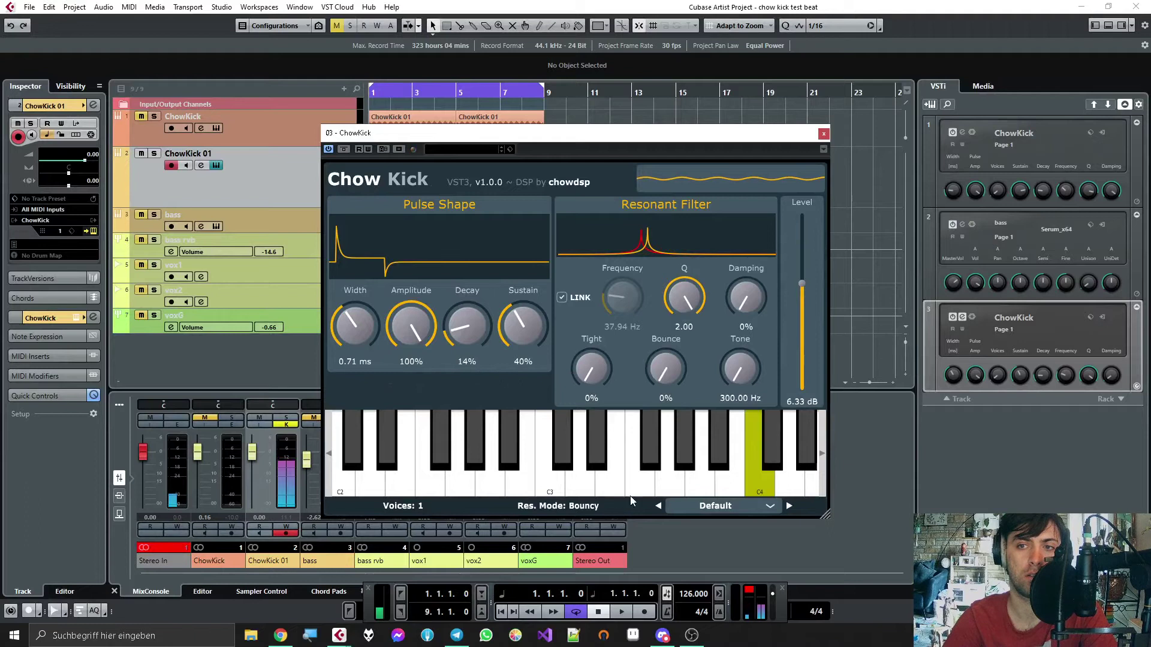
pyautogui.moveTo(667, 369); pyautogui.dragTo(697, 223)
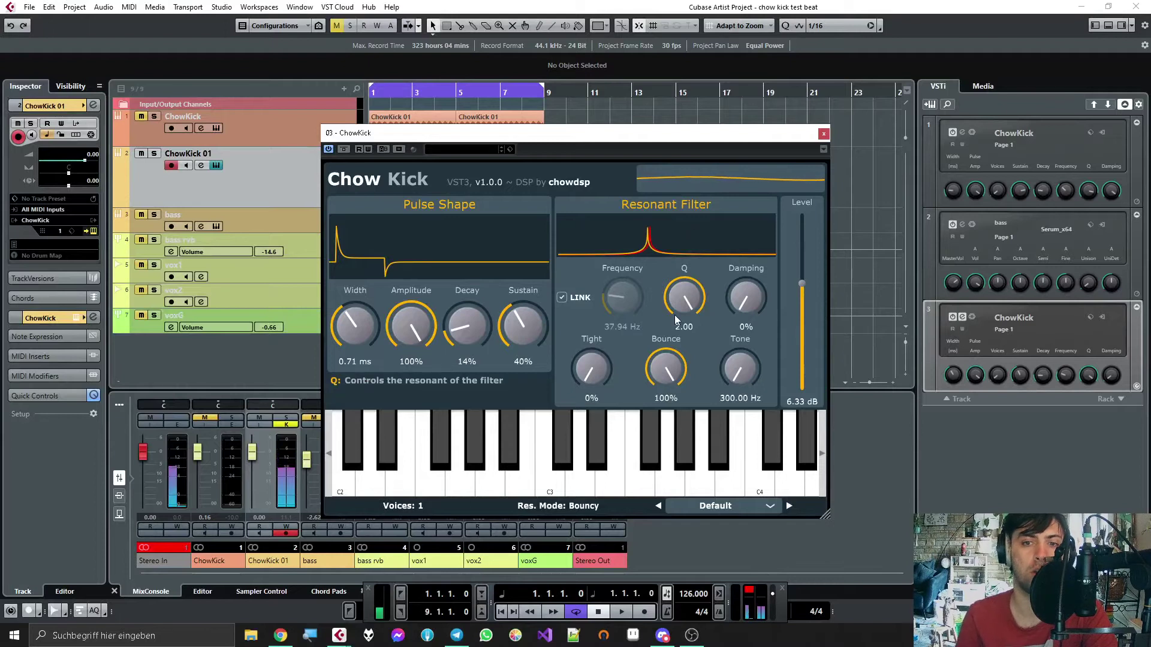
pyautogui.moveTo(668, 365); pyautogui.dragTo(690, 479)
pyautogui.moveTo(592, 369); pyautogui.dragTo(612, 501)
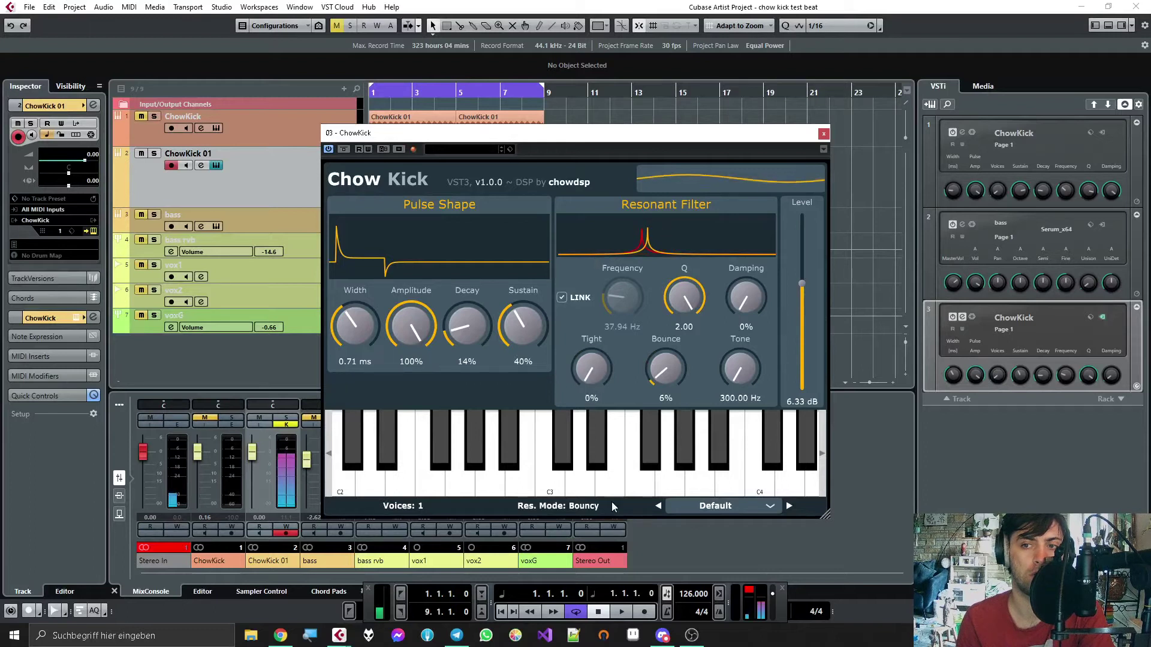
pyautogui.moveTo(685, 355); pyautogui.dragTo(686, 26)
pyautogui.moveTo(662, 350); pyautogui.dragTo(668, 493)
# Step: Try the filter's Damping at 71% and 43%, then set Damping to 67% and Bounce to 32%
pyautogui.moveTo(770, 311); pyautogui.dragTo(754, 190)
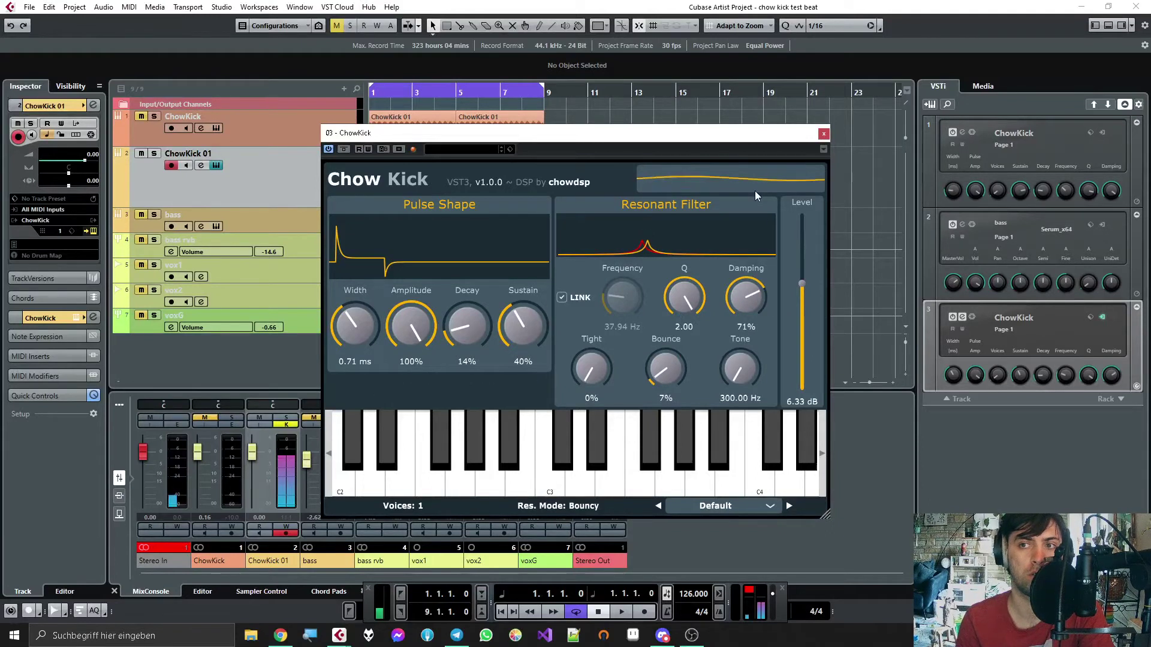
pyautogui.moveTo(752, 294); pyautogui.dragTo(753, 334)
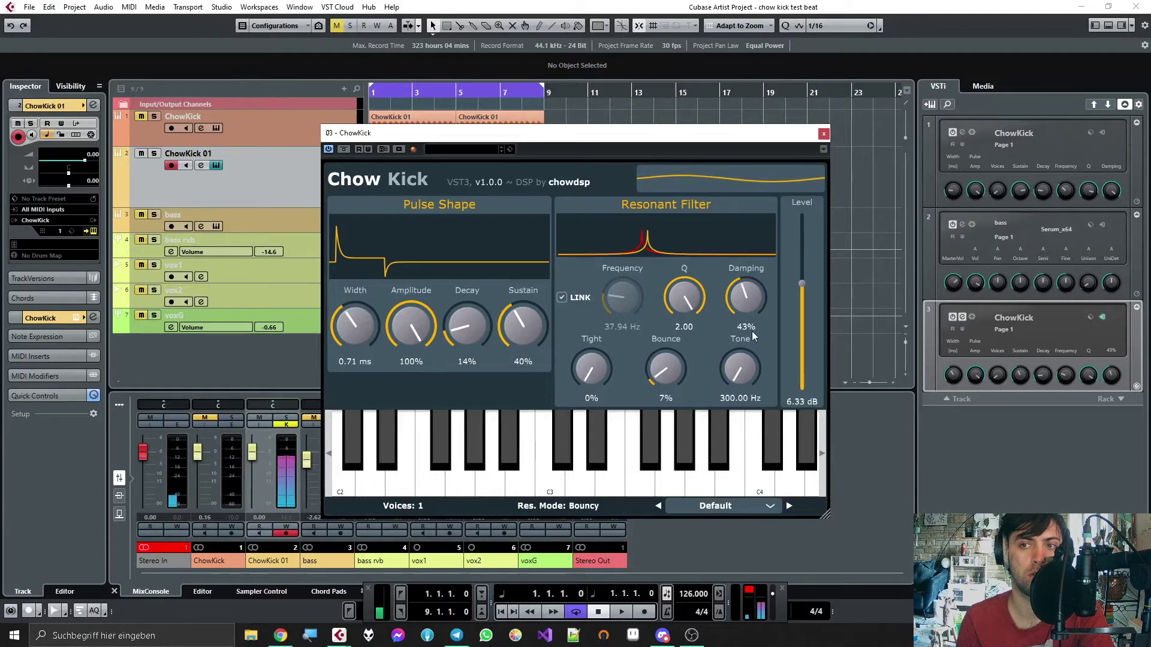
pyautogui.moveTo(685, 295); pyautogui.dragTo(753, 269)
pyautogui.moveTo(669, 366); pyautogui.dragTo(679, 327)
pyautogui.moveTo(741, 377); pyautogui.dragTo(736, 440)
pyautogui.moveTo(591, 373); pyautogui.dragTo(610, 450)
# Step: Try the pulse Sustain at 98% and 68%, then set Sustain 72%, Decay 27% and Width 0.40 ms
pyautogui.moveTo(513, 345); pyautogui.dragTo(513, 289)
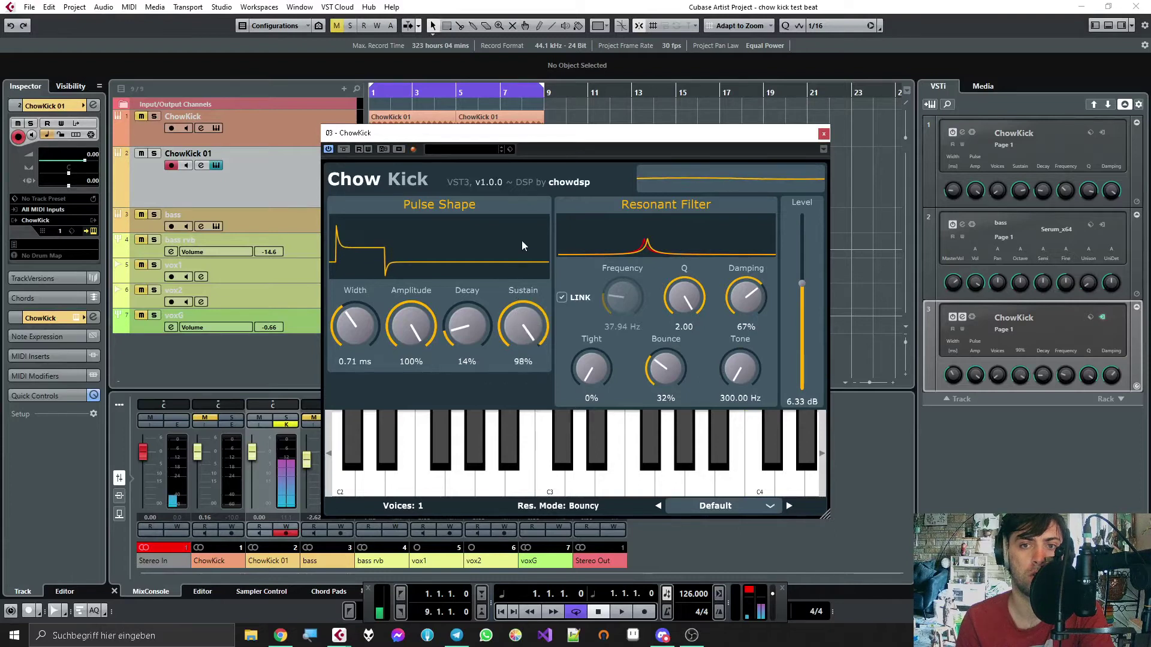
pyautogui.moveTo(535, 290)
pyautogui.mouseDown()
pyautogui.moveTo(536, 307)
pyautogui.moveTo(536, 298)
pyautogui.mouseUp()
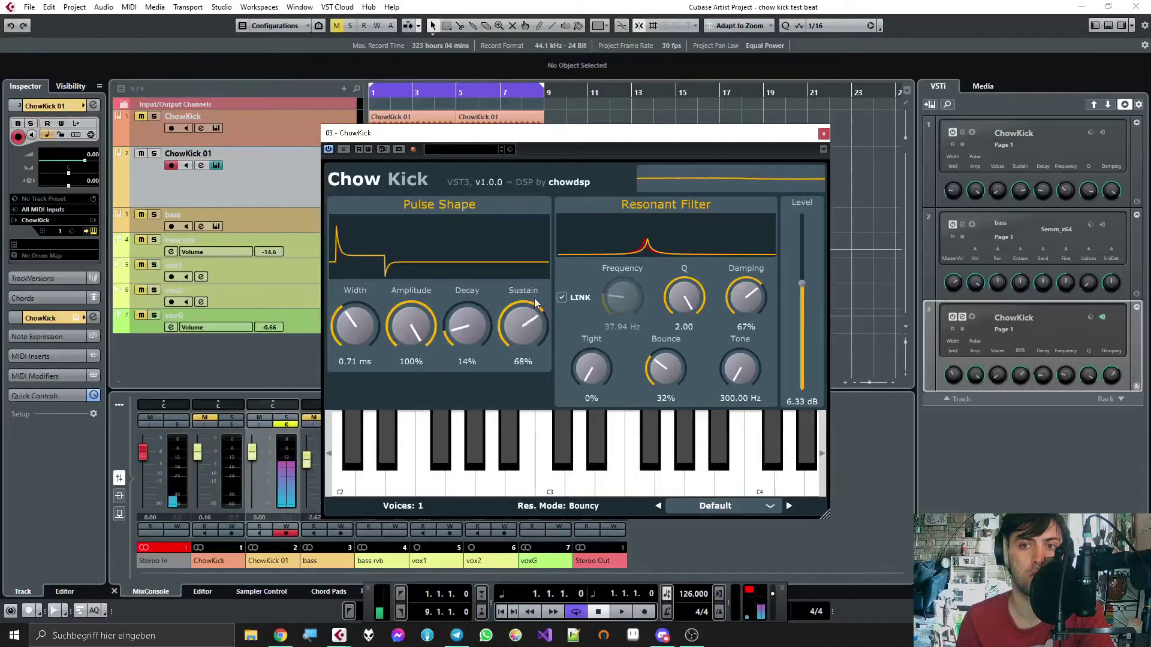
pyautogui.moveTo(455, 328)
pyautogui.mouseDown()
pyautogui.moveTo(465, 281)
pyautogui.moveTo(477, 355)
pyautogui.moveTo(477, 328)
pyautogui.mouseUp()
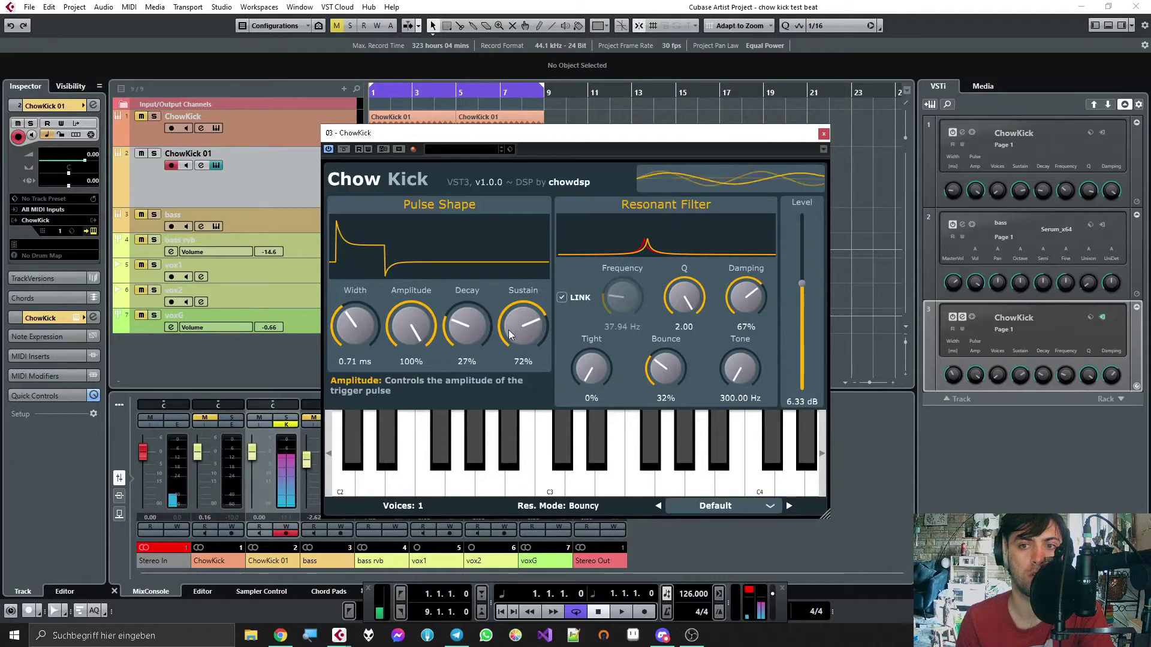
pyautogui.moveTo(359, 327); pyautogui.dragTo(375, 360)
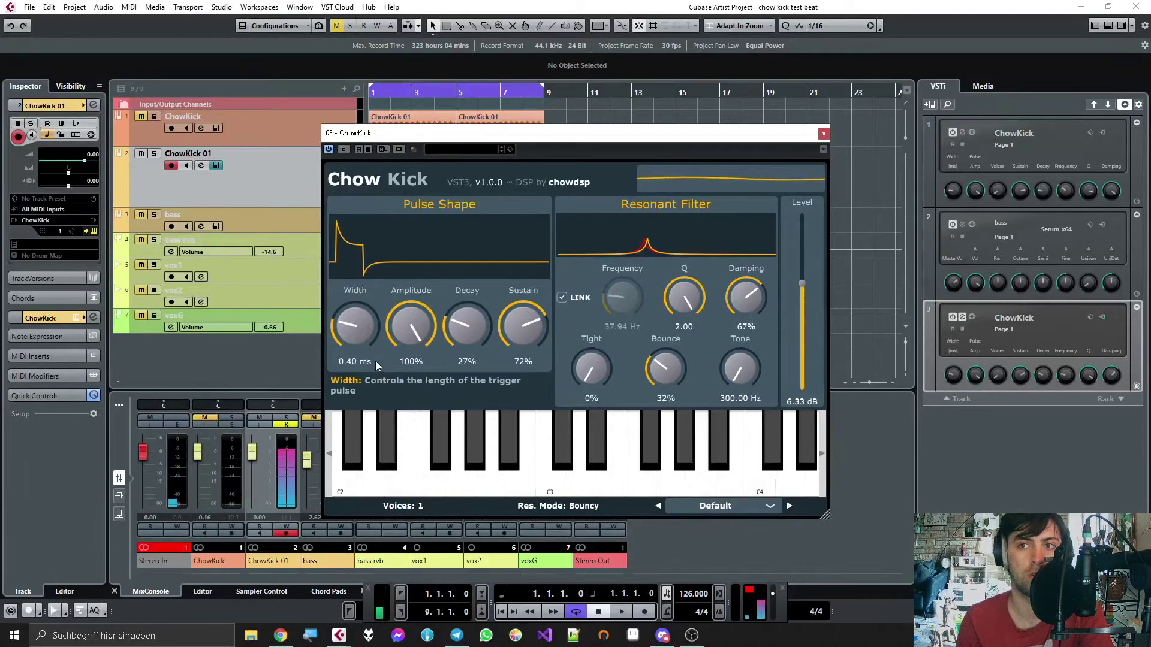
# Step: Compare Bounce at 86% and 8% and Tight at 77% and 0%, leaving Bounce at 8% and Tight at 0%
pyautogui.moveTo(667, 367); pyautogui.dragTo(669, 346)
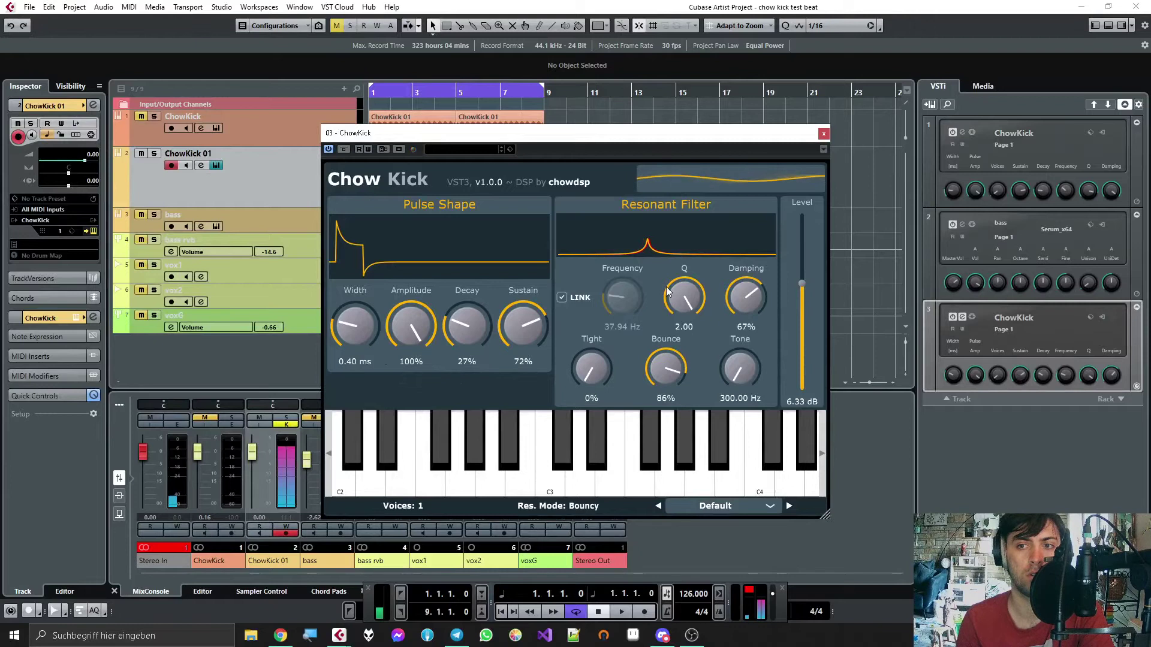
pyautogui.moveTo(667, 293); pyautogui.dragTo(667, 386)
pyautogui.moveTo(591, 371); pyautogui.dragTo(596, 253)
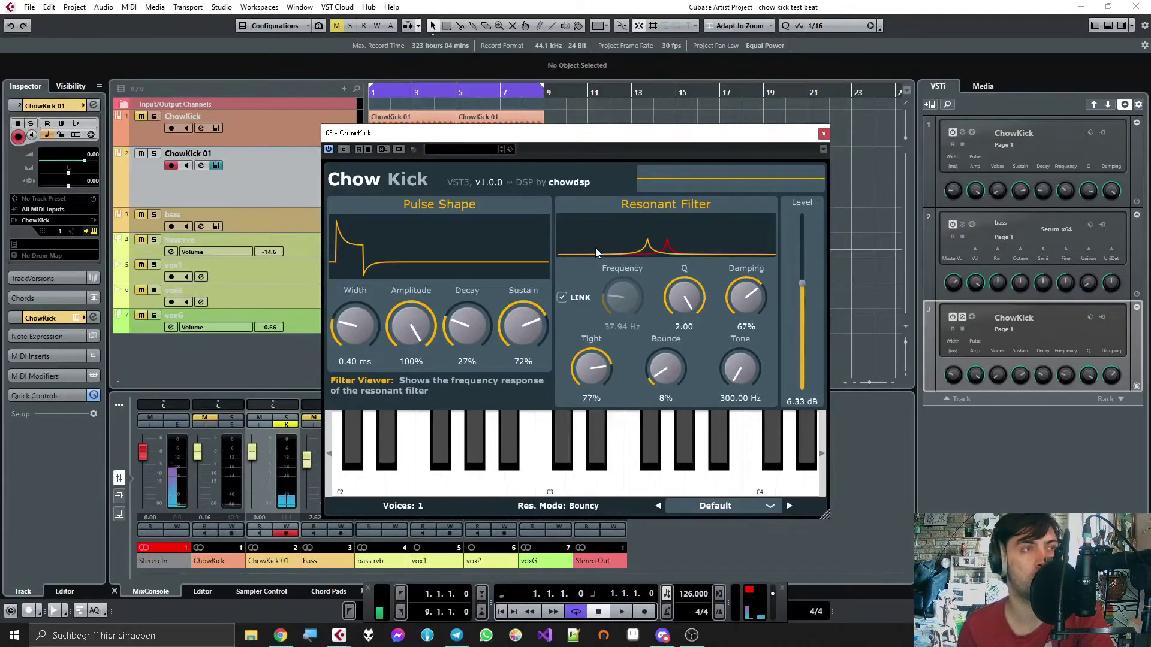
pyautogui.moveTo(594, 371); pyautogui.dragTo(599, 612)
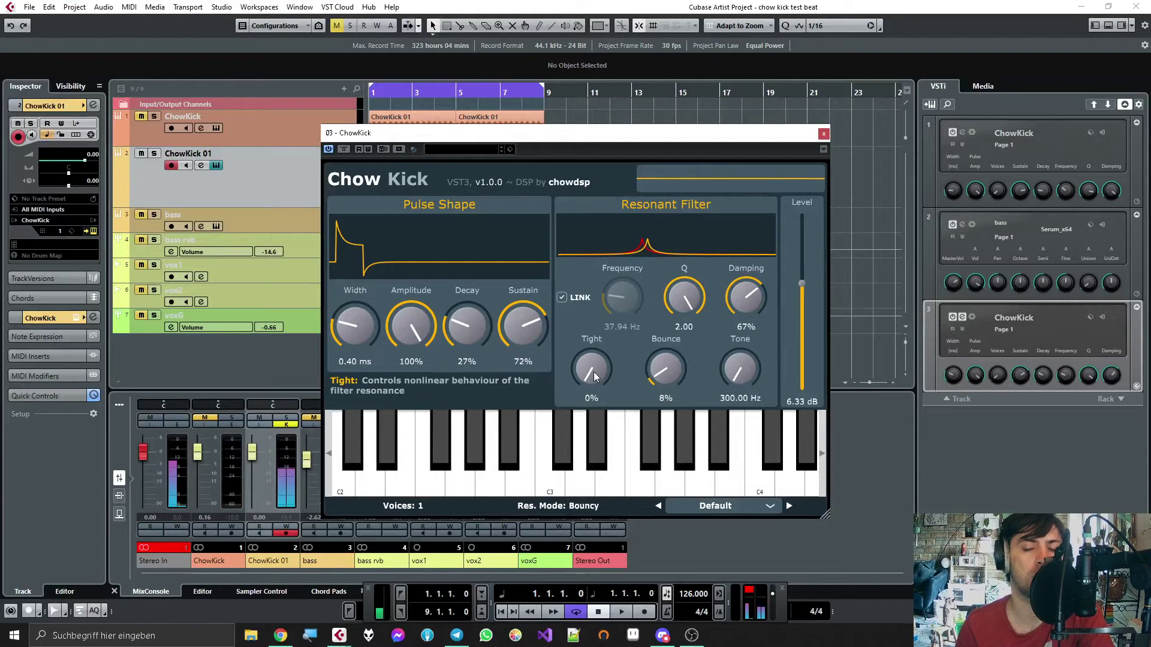
# Step: Try the filter's Tight at 96%, then set Tight to 25%, Bounce to 35% and Damping to 76%
pyautogui.moveTo(589, 366); pyautogui.dragTo(594, 253)
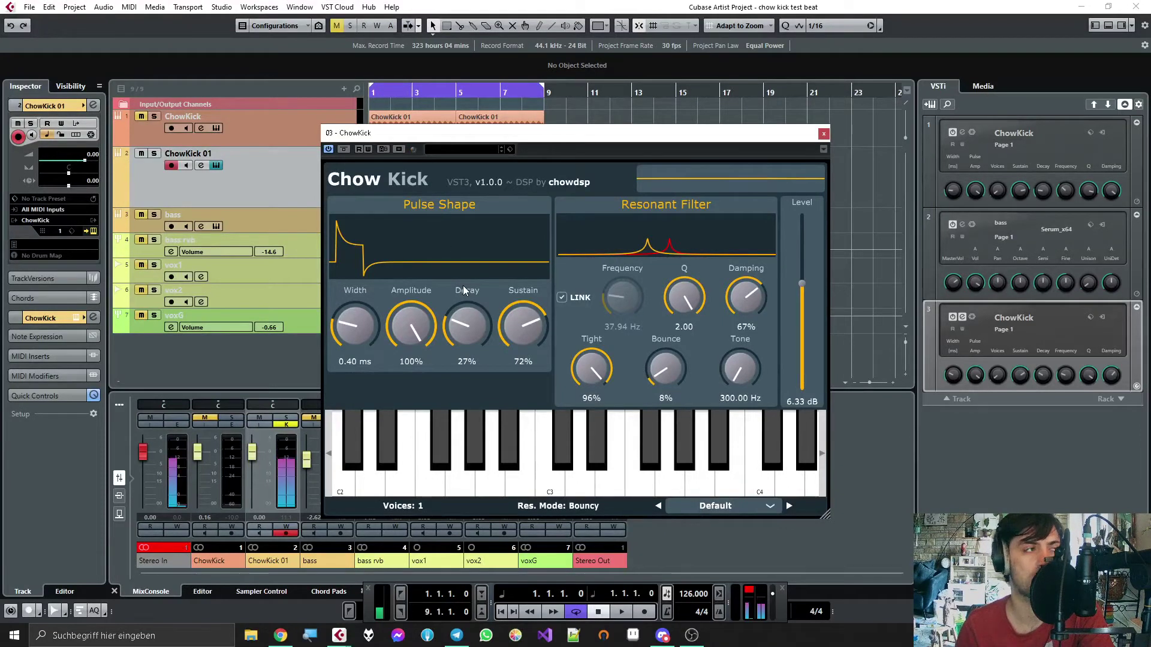
pyautogui.moveTo(594, 361)
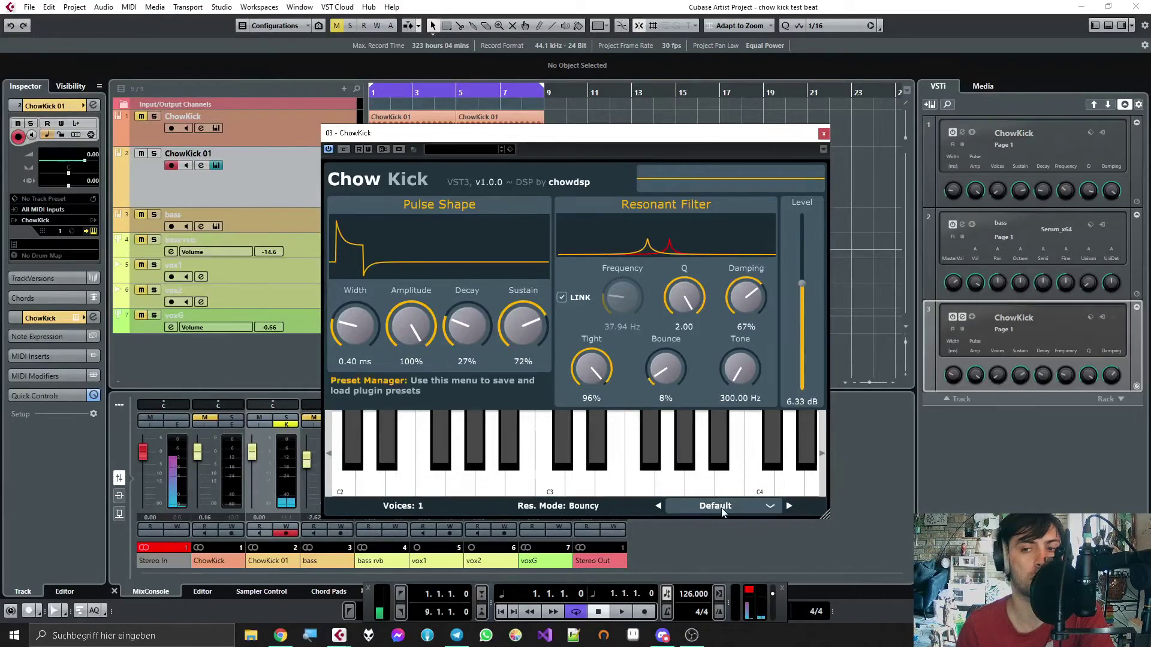
pyautogui.moveTo(595, 365); pyautogui.dragTo(610, 488)
pyautogui.moveTo(665, 382); pyautogui.dragTo(665, 352)
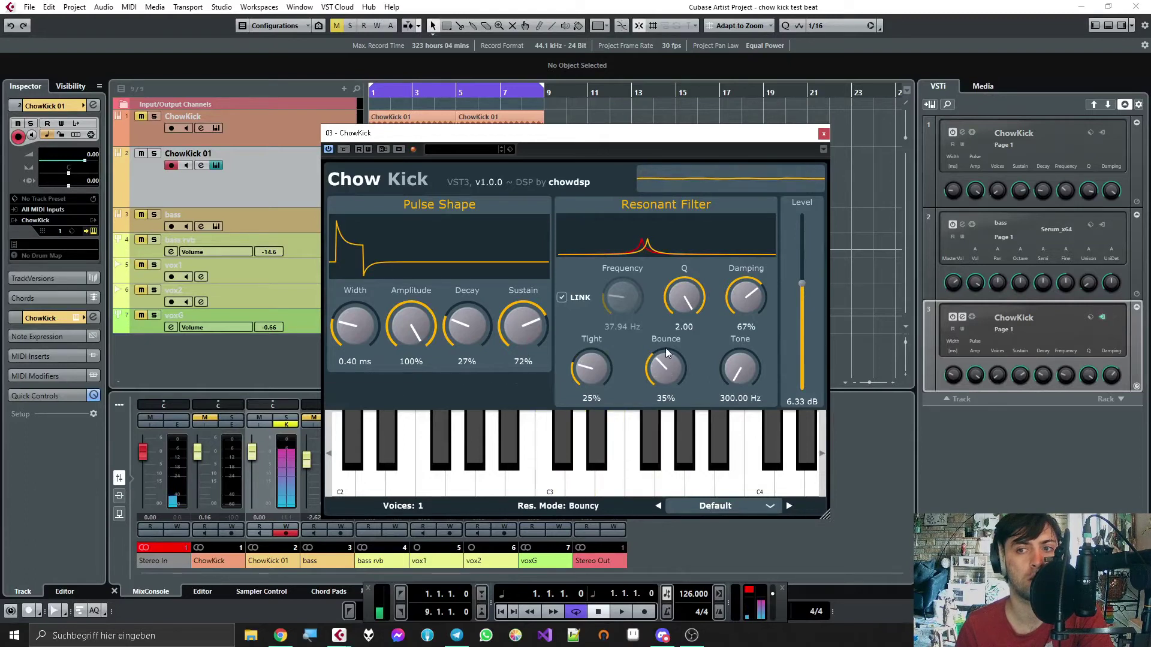
pyautogui.moveTo(746, 297)
pyautogui.mouseDown()
pyautogui.moveTo(746, 315)
pyautogui.moveTo(745, 294)
pyautogui.mouseUp()
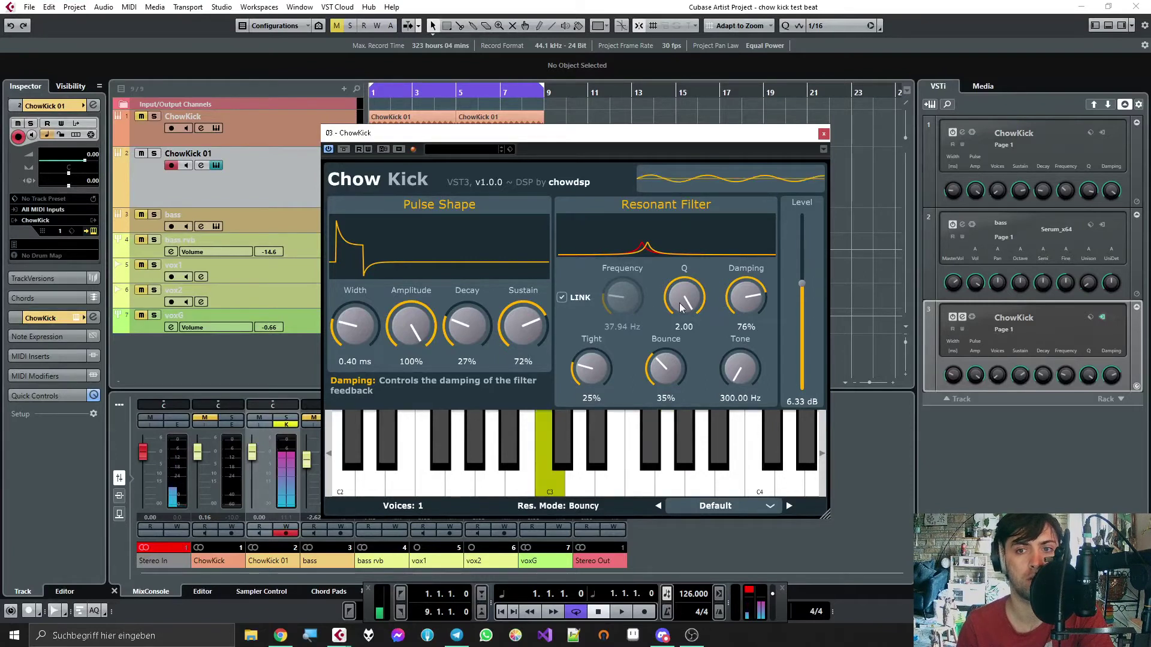
# Step: Set the pulse Decay to 69%, Sustain to 34% and Width to 0.14 ms, and the filter's Bounce to 40%
pyautogui.moveTo(472, 321); pyautogui.dragTo(473, 254)
pyautogui.moveTo(523, 325); pyautogui.dragTo(522, 382)
pyautogui.moveTo(358, 327); pyautogui.dragTo(372, 354)
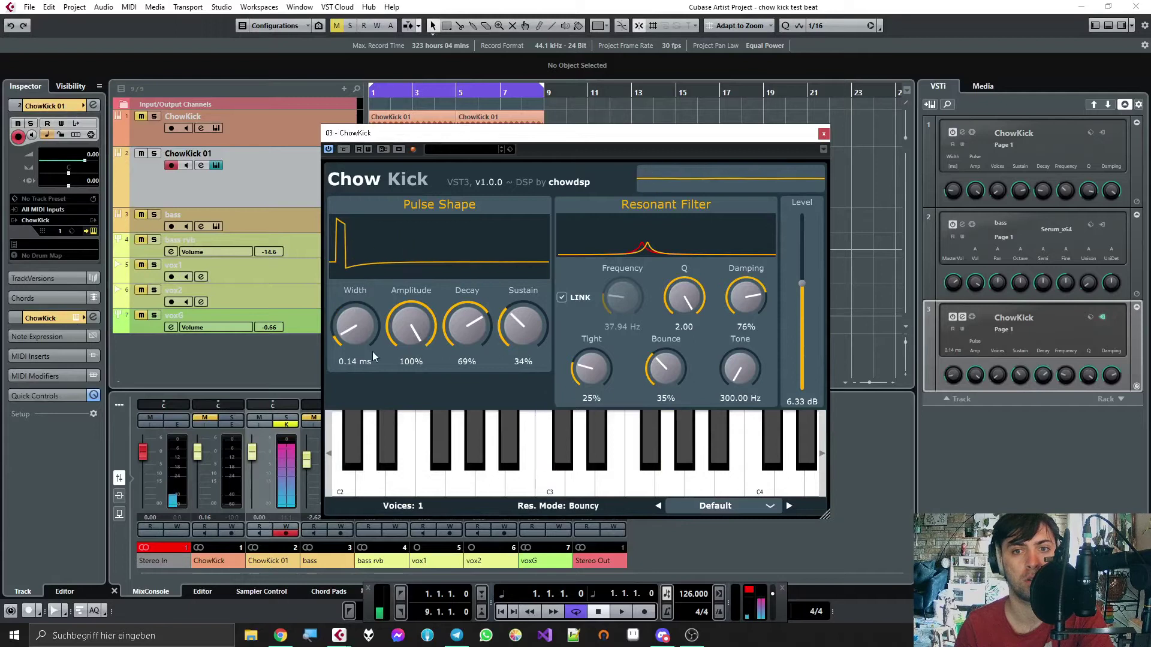
pyautogui.moveTo(668, 371); pyautogui.dragTo(670, 362)
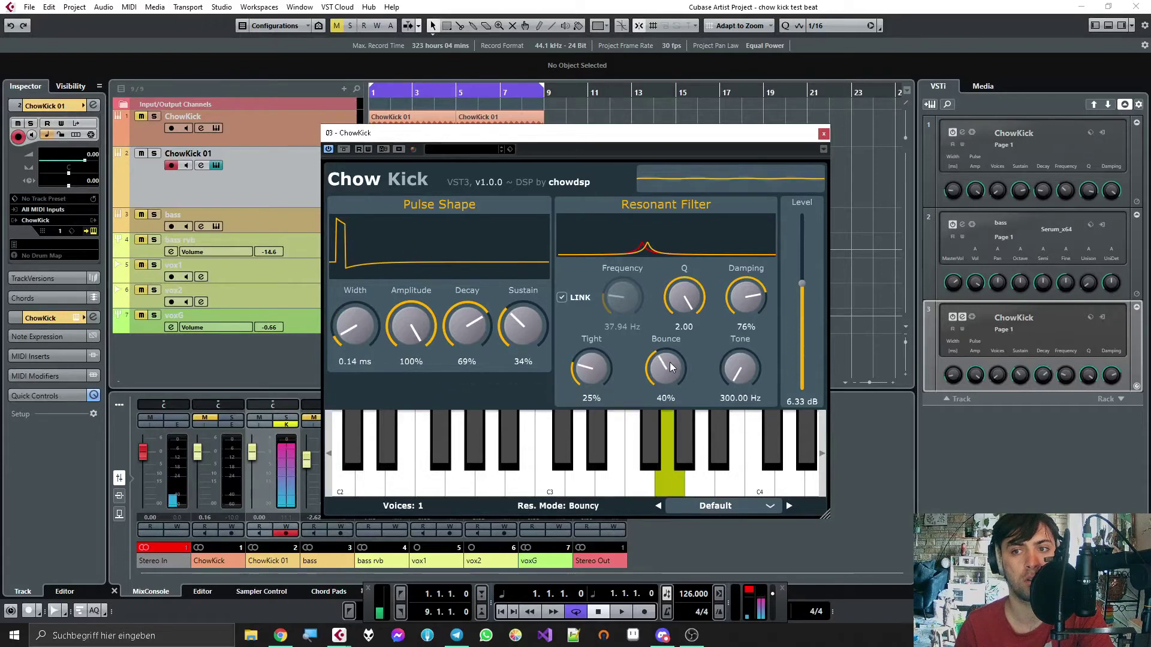
# Step: Close the synth window, start playback and unmute the ChowKick, bass and bass reverb tracks
pyautogui.click(822, 135)
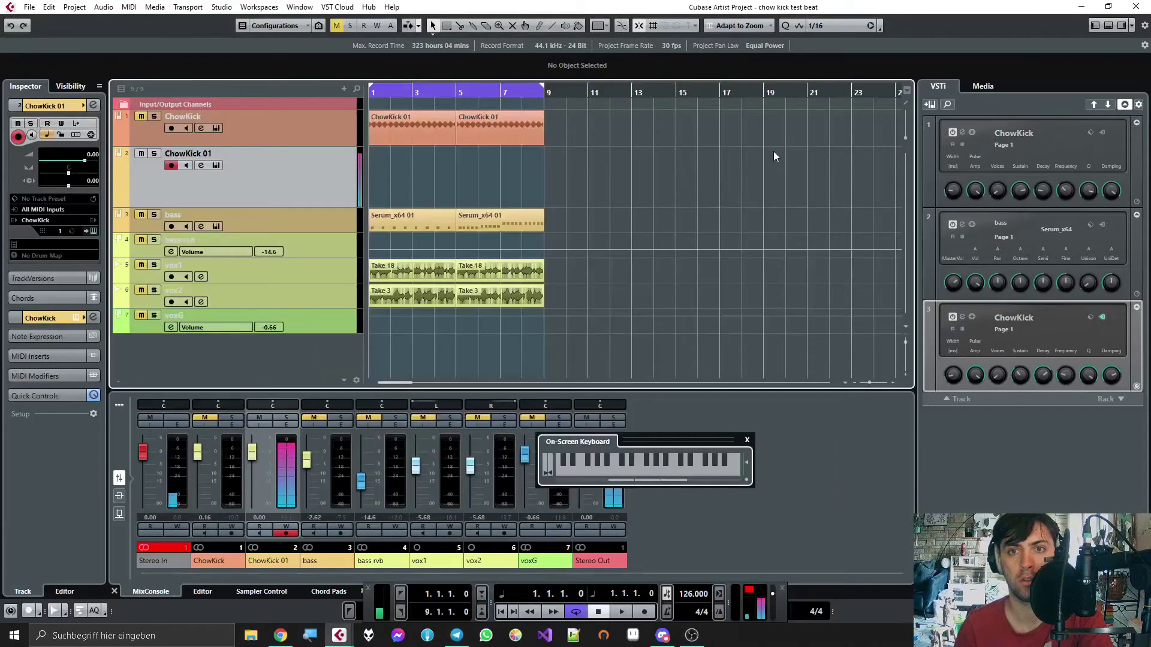
pyautogui.press('space')
pyautogui.press('space')
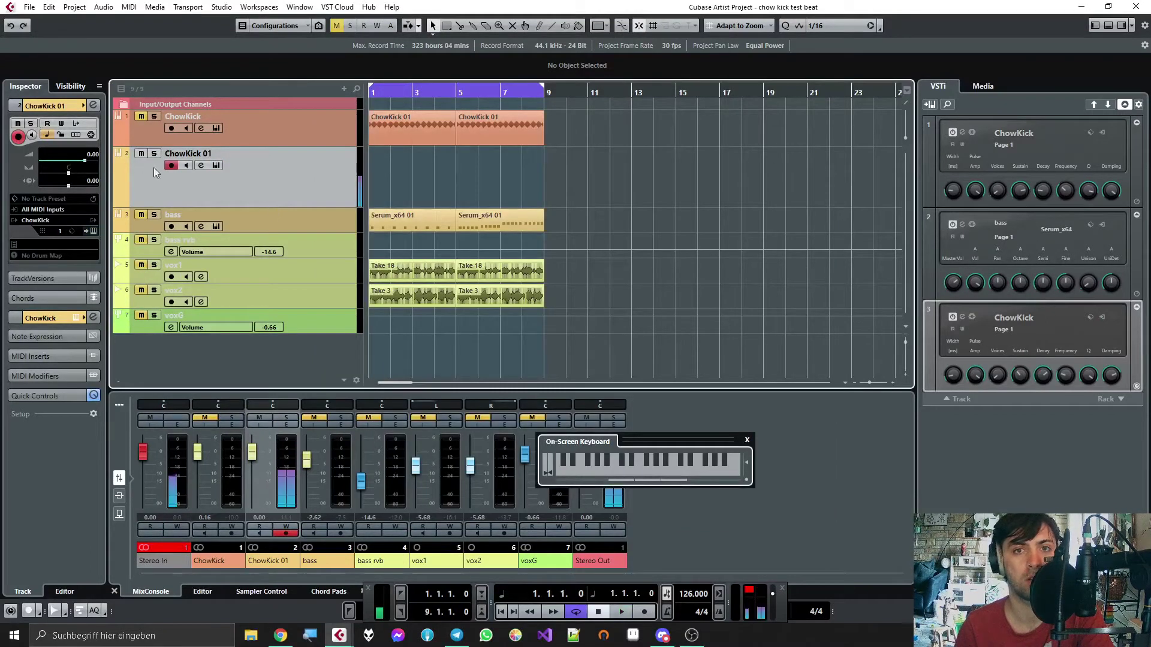
pyautogui.click(142, 117)
pyautogui.press('space')
pyautogui.click(142, 215)
pyautogui.click(142, 240)
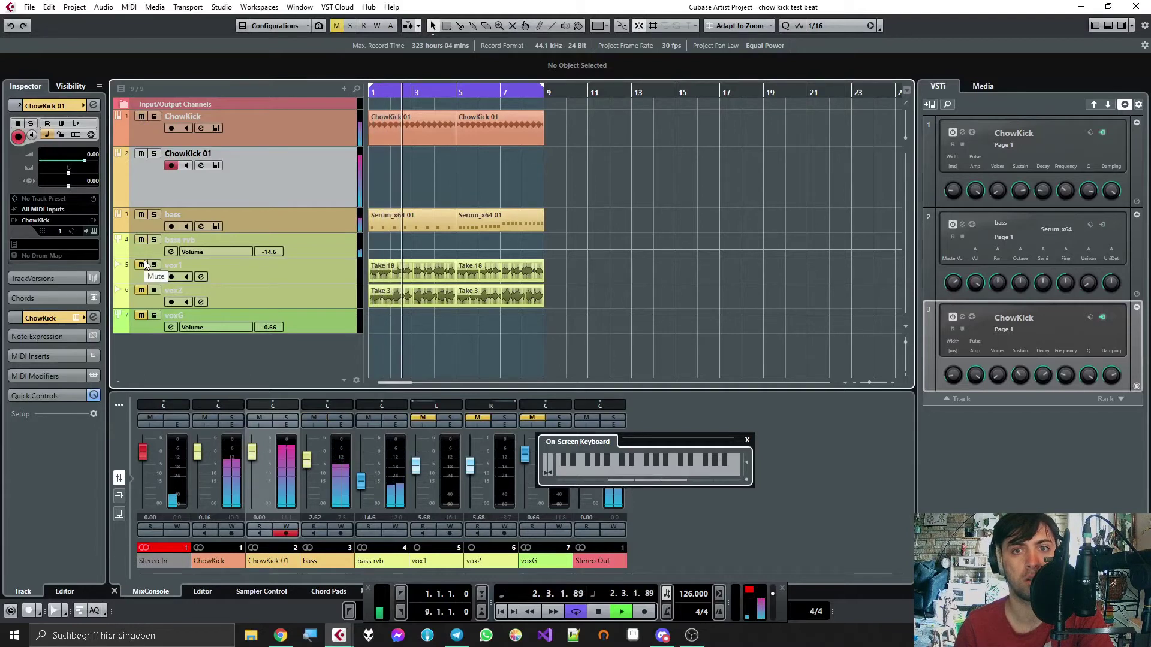
# Step: Reopen the ChowKick 01 instrument and set the pulse Width to 1.35 ms and the filter Damping to 25%
pyautogui.click(201, 166)
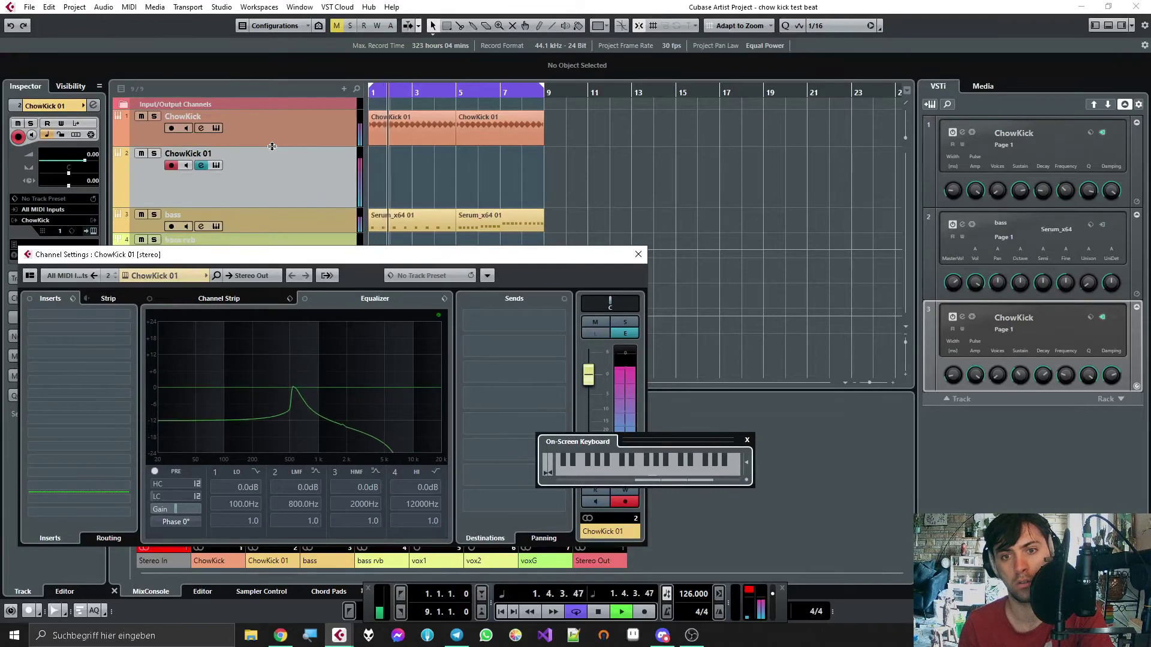
pyautogui.click(217, 166)
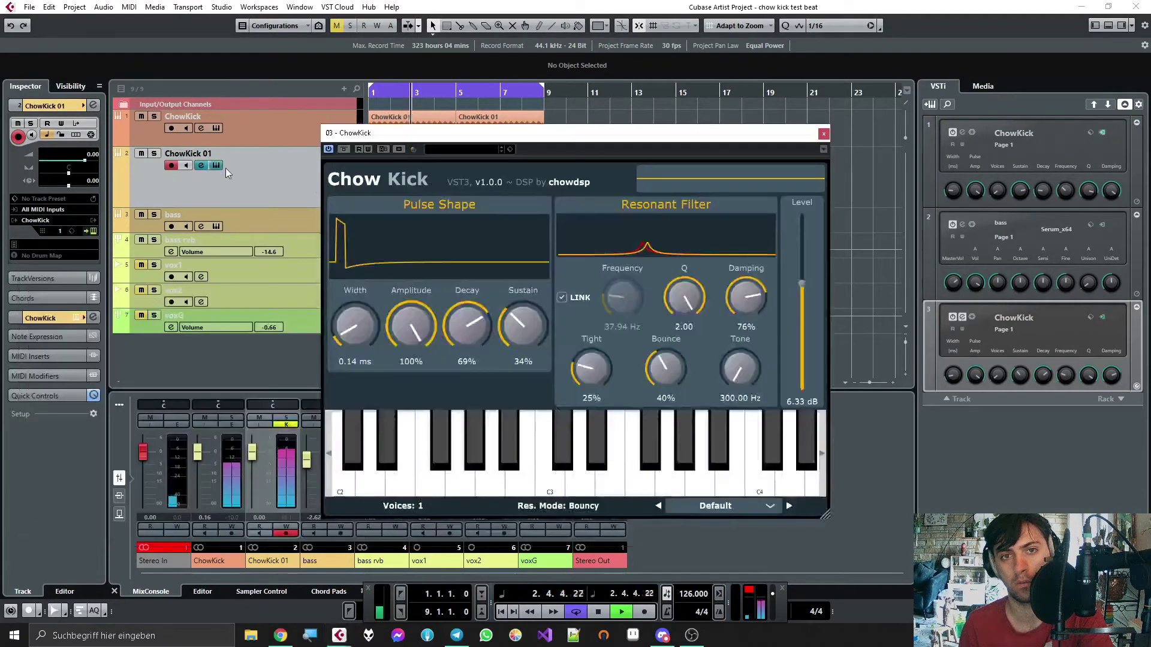
pyautogui.moveTo(362, 323); pyautogui.dragTo(361, 245)
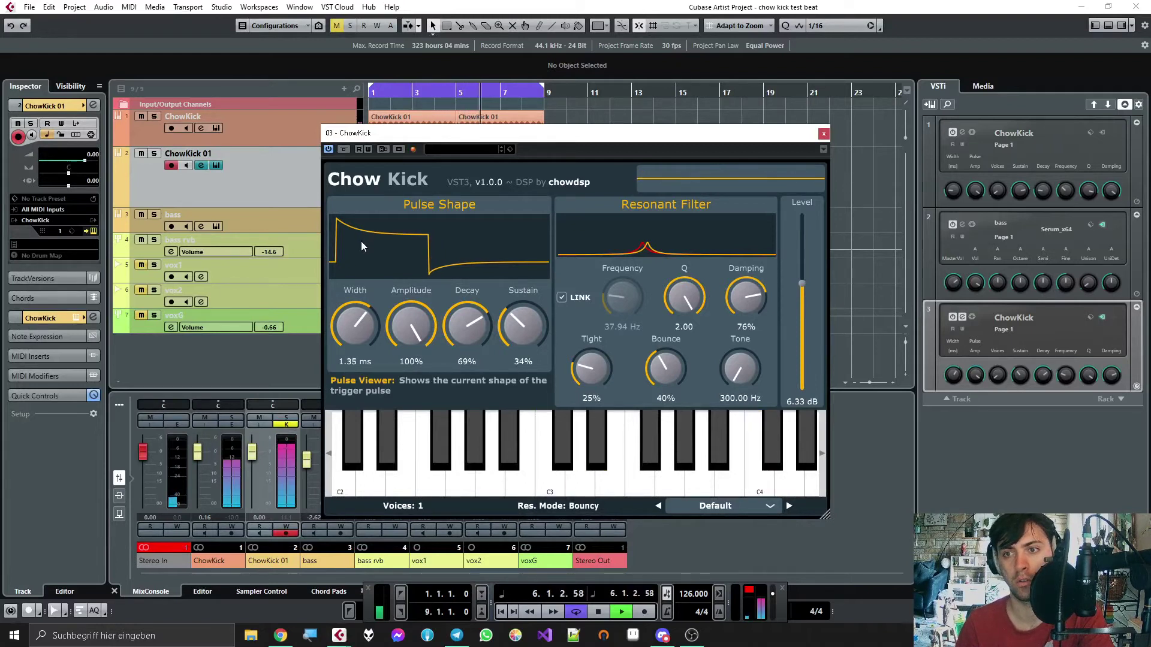
pyautogui.moveTo(746, 297); pyautogui.dragTo(764, 389)
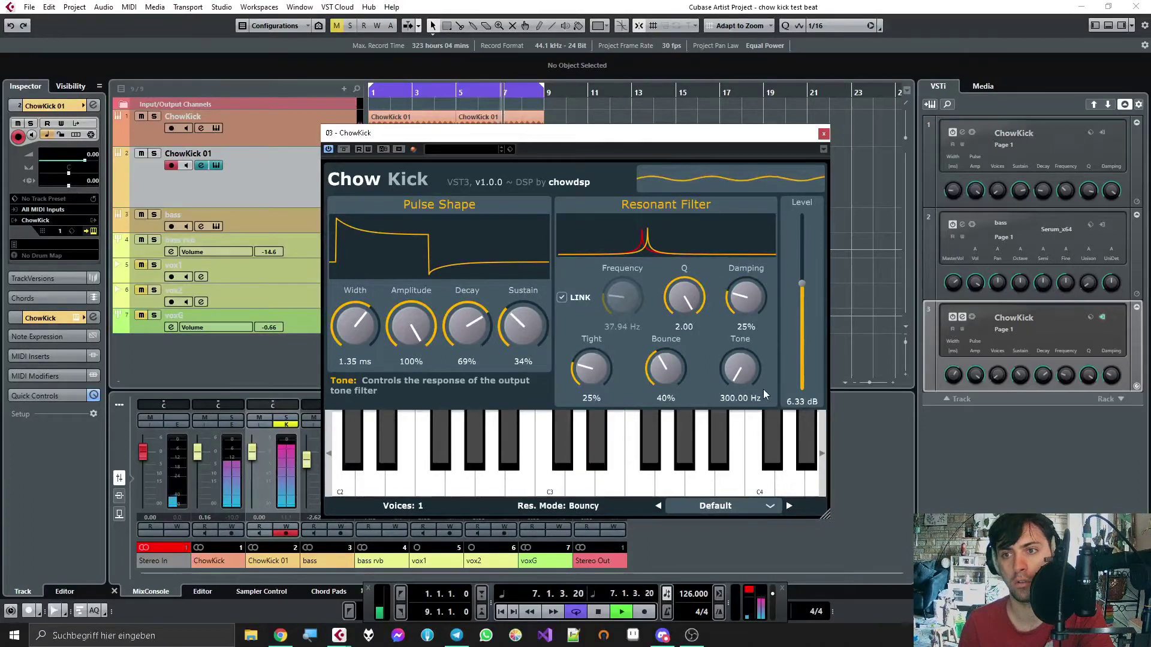
# Step: Set Voices to 4, Tight to 16% and Bounce to 94%, and stop playback
pyautogui.click(427, 504)
pyautogui.click(395, 579)
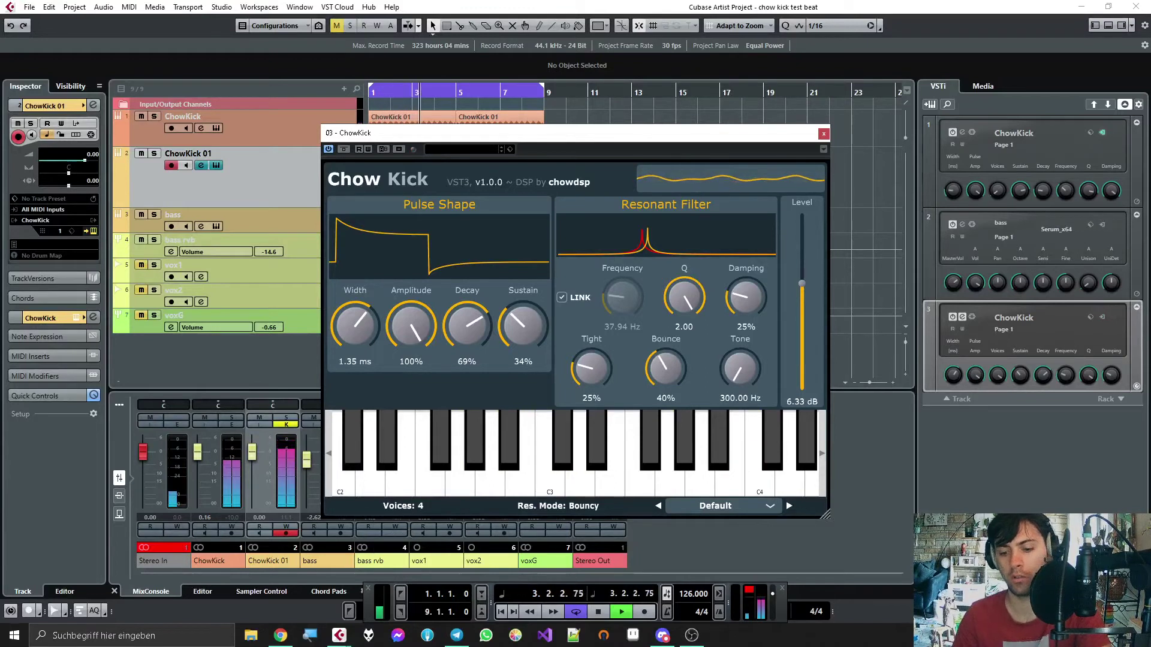
pyautogui.click(685, 426)
pyautogui.moveTo(665, 367); pyautogui.dragTo(667, 321)
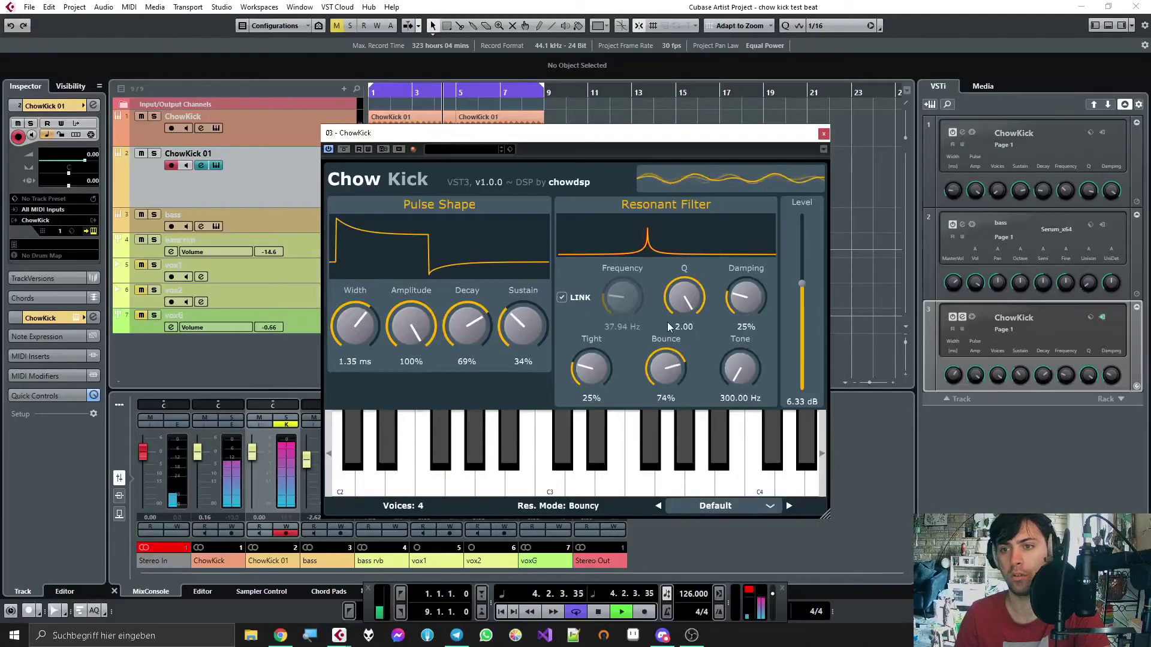
pyautogui.moveTo(601, 376); pyautogui.dragTo(600, 386)
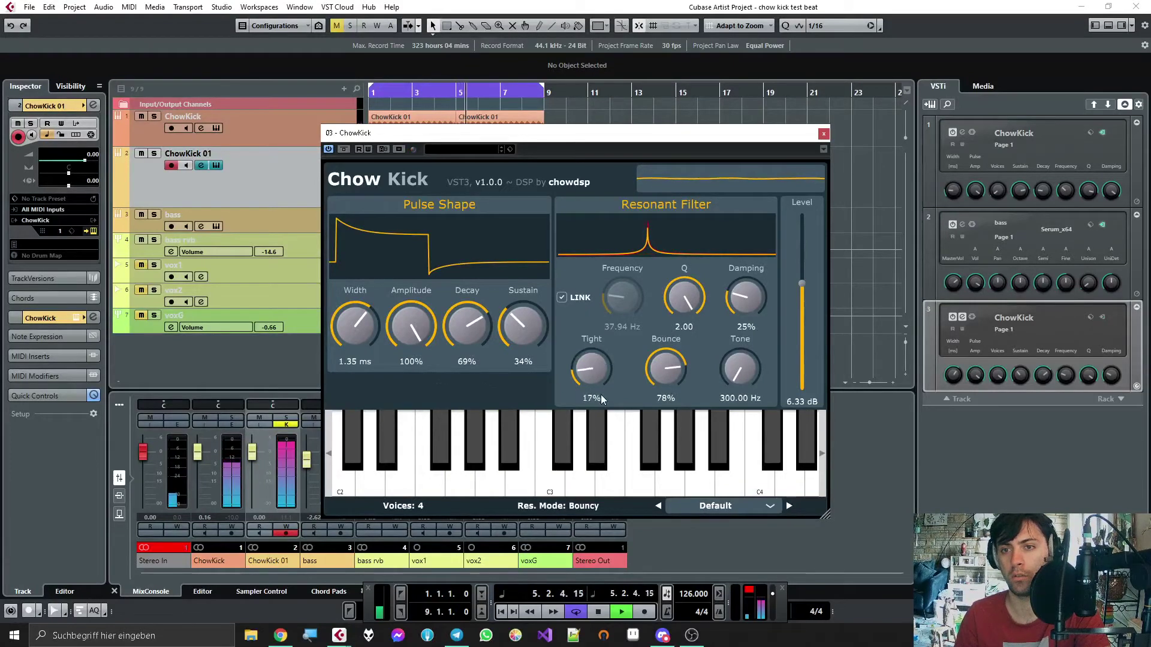
pyautogui.moveTo(671, 380); pyautogui.dragTo(673, 361)
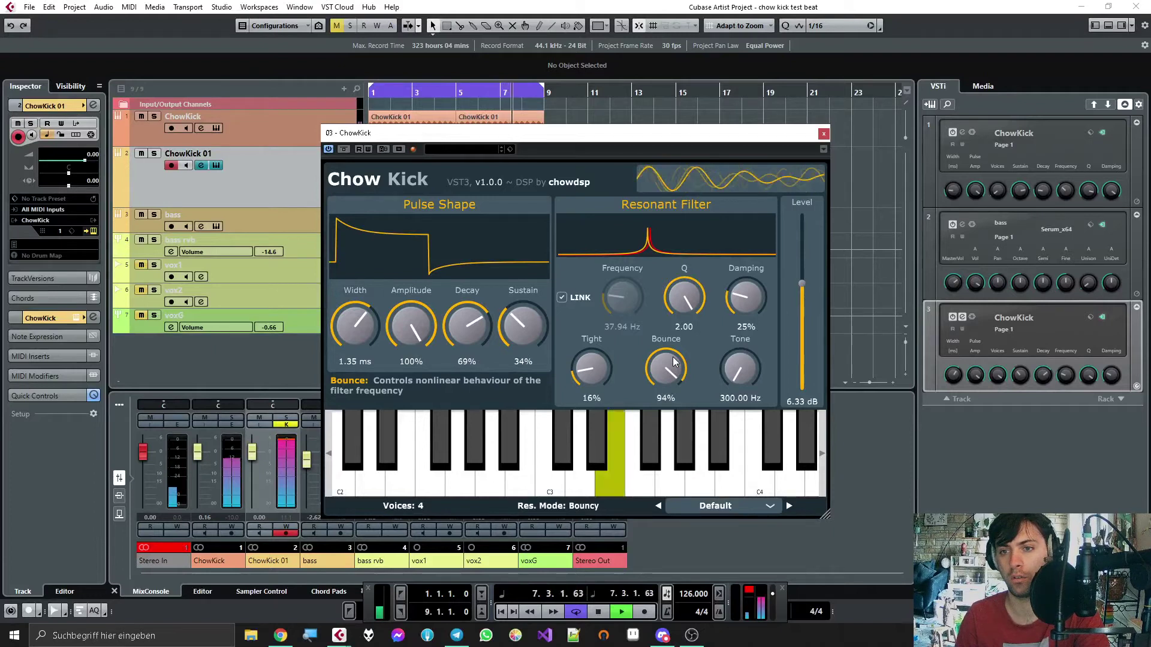
pyautogui.press('space')
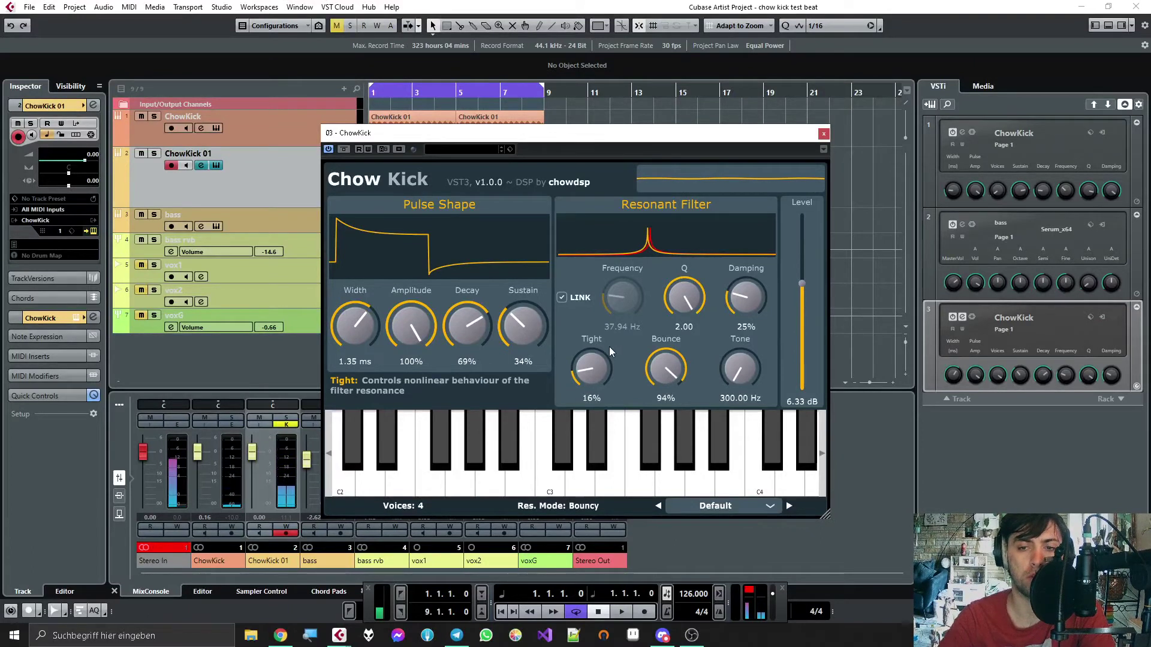
# Step: Set Voices back to 1 and load the Bouncy factory preset
pyautogui.click(411, 509)
pyautogui.click(402, 520)
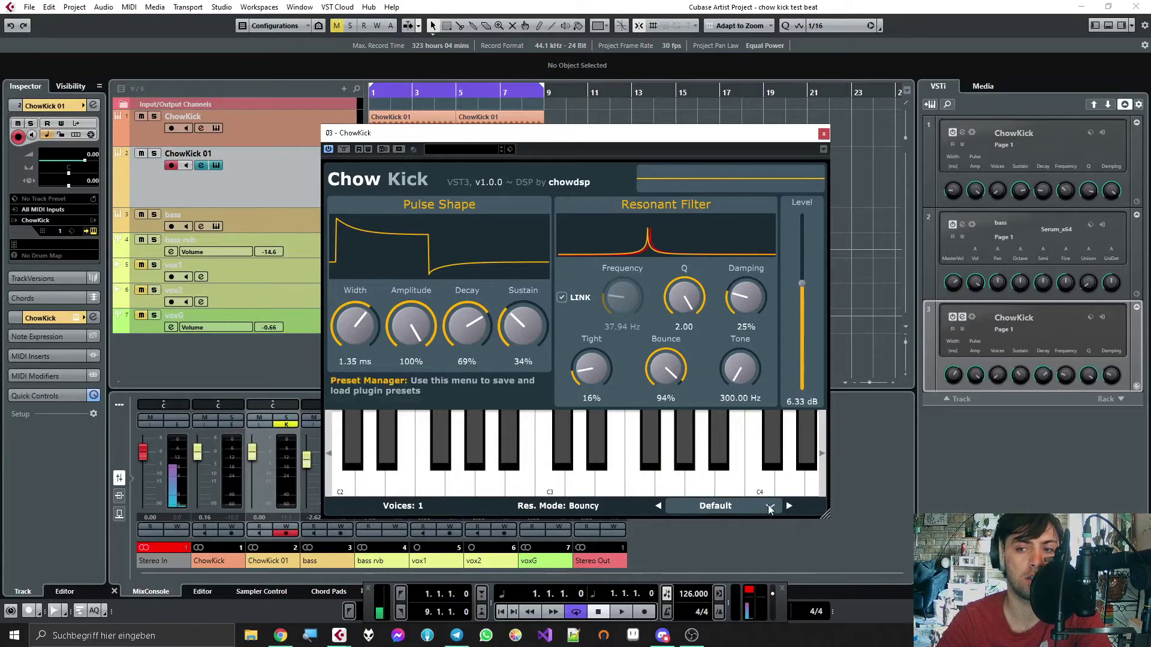
pyautogui.click(749, 506)
pyautogui.moveTo(754, 524)
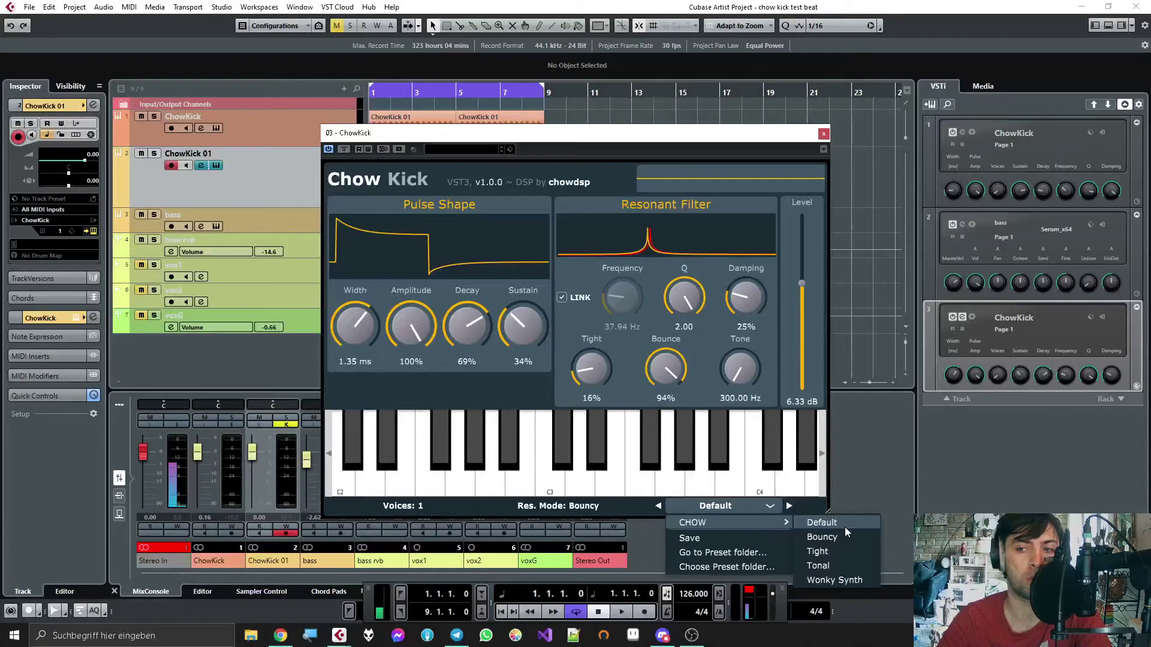
pyautogui.click(832, 535)
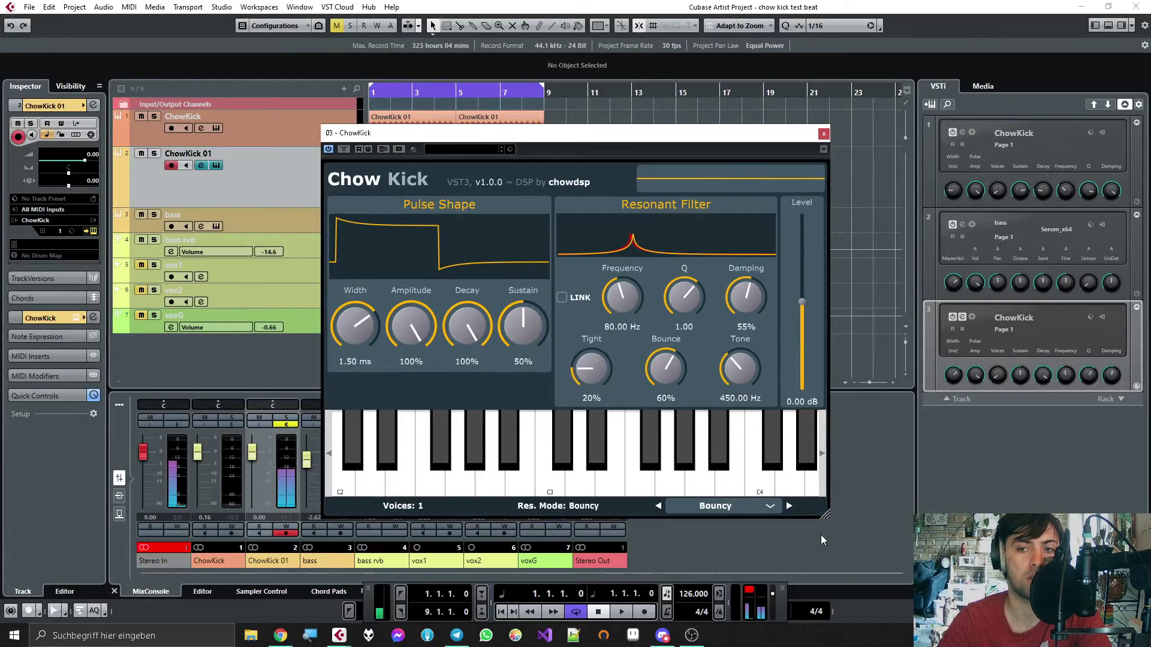
# Step: Audition the Tight factory preset and load the Tonal preset
pyautogui.click(743, 503)
pyautogui.moveTo(779, 522)
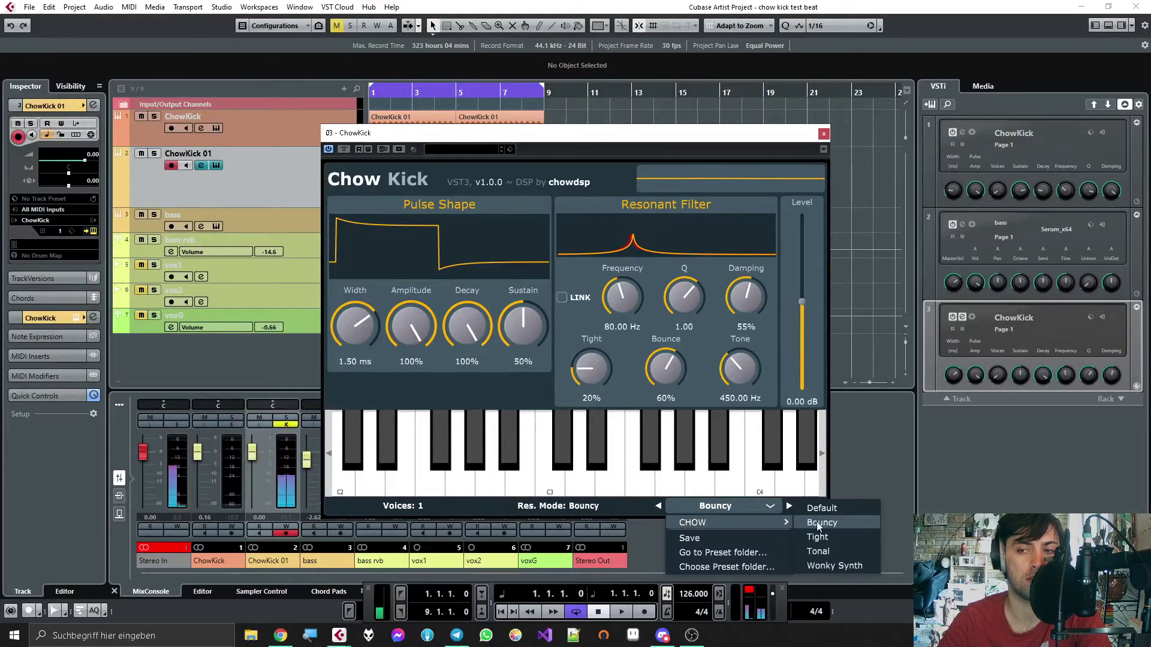
pyautogui.click(825, 537)
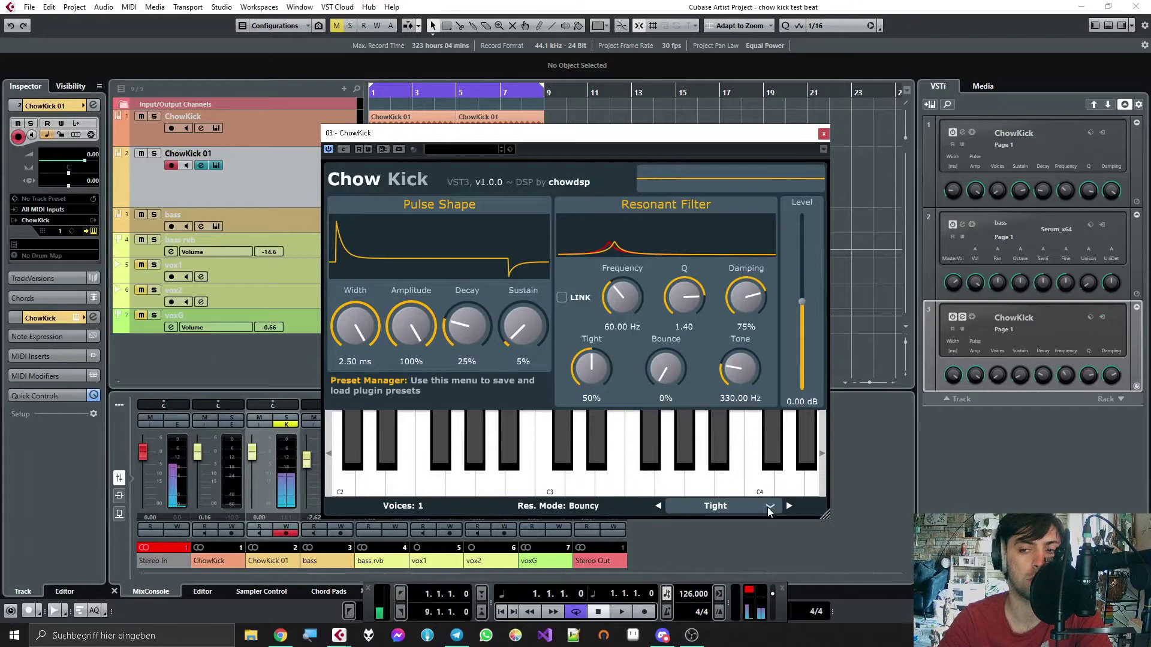
pyautogui.click(767, 507)
pyautogui.moveTo(772, 521)
pyautogui.click(822, 535)
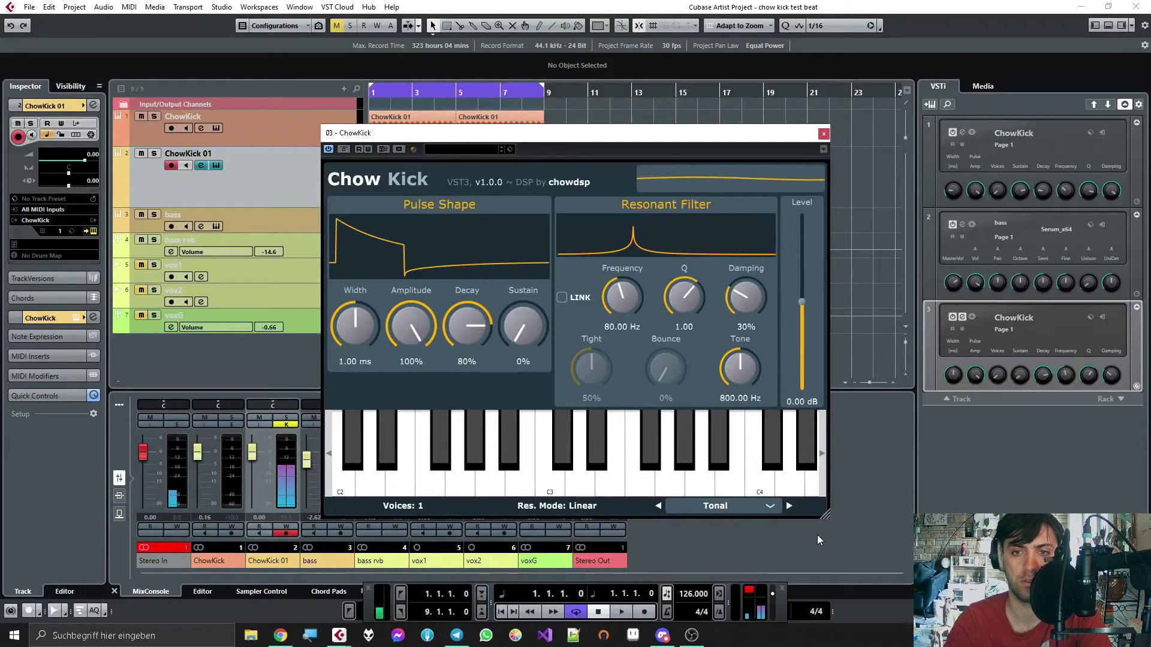
# Step: Link the Tonal preset's filter frequency to the played notes, and load the Wonky Synth preset
pyautogui.click(579, 304)
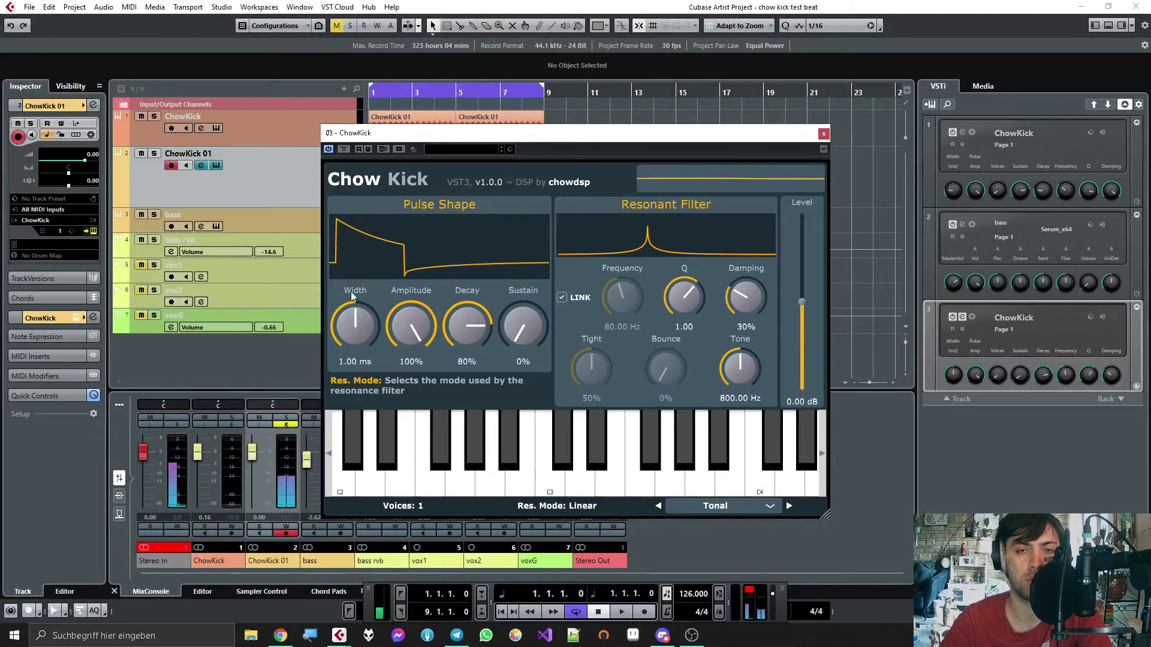
pyautogui.click(771, 507)
pyautogui.moveTo(759, 525)
pyautogui.click(819, 535)
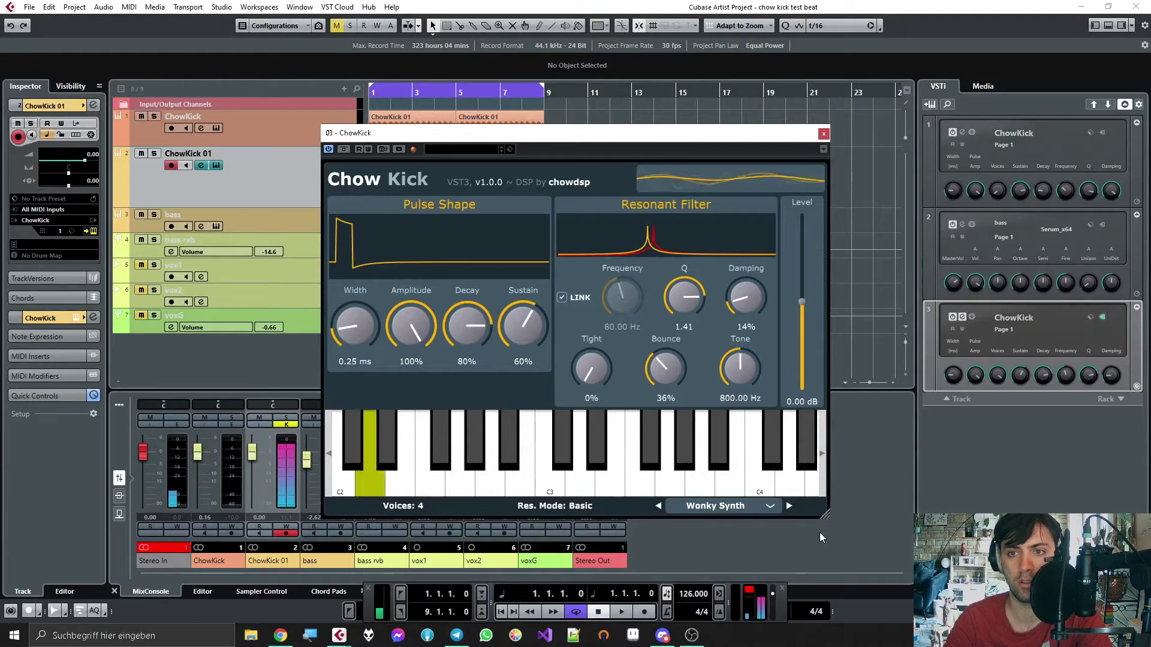
# Step: Try the Wonky Synth preset with its frequency link off, and switch LINK back on
pyautogui.press('Down')
pyautogui.press('Up')
pyautogui.press('Up')
pyautogui.press('Up')
pyautogui.press('Down')
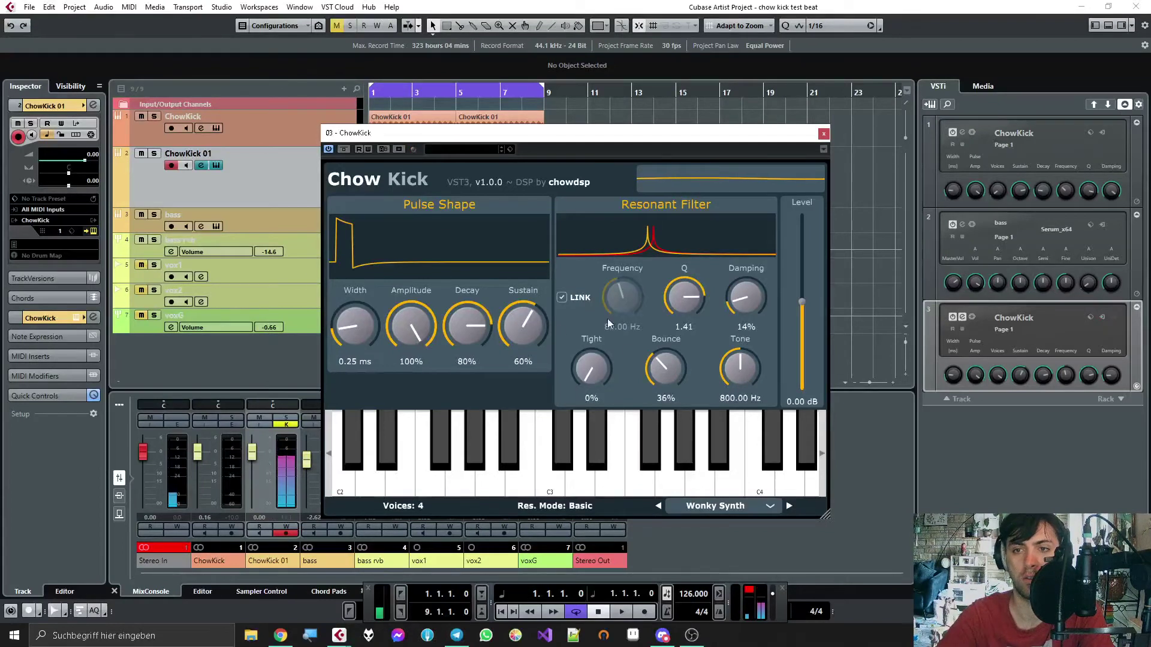
pyautogui.click(562, 297)
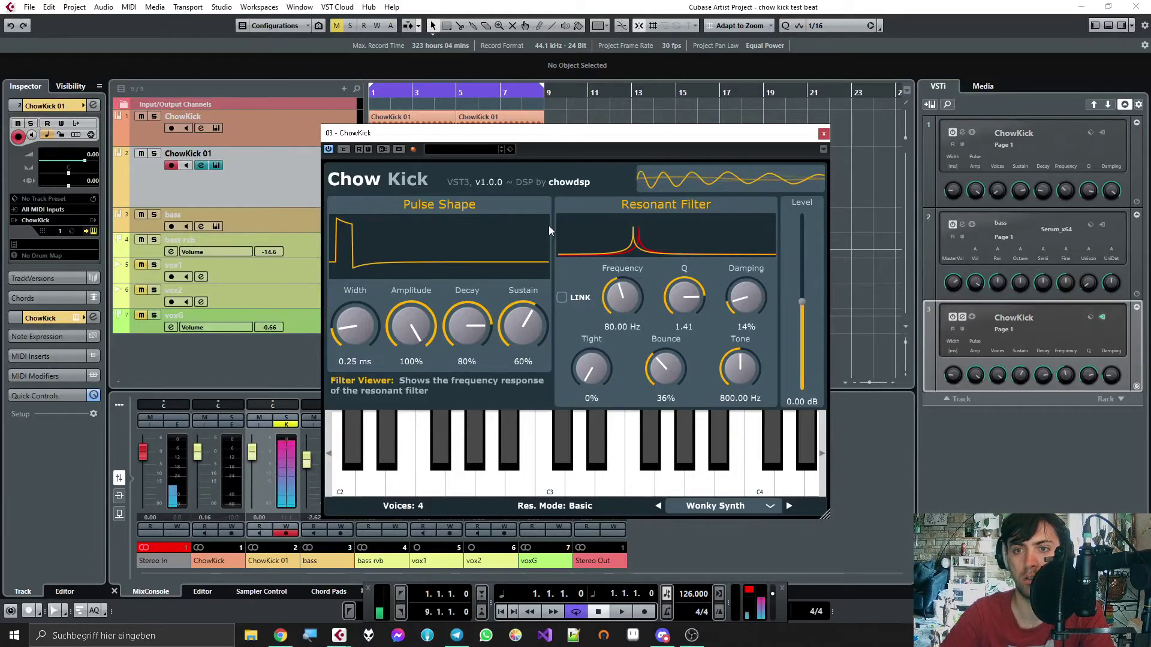
pyautogui.click(574, 299)
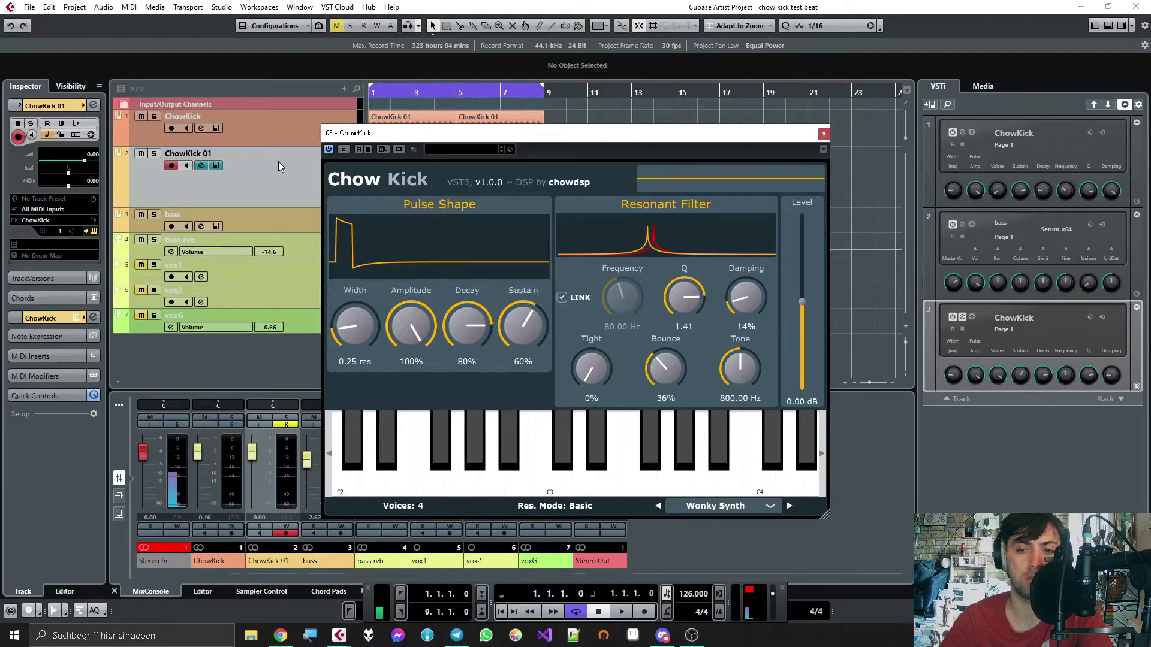
# Step: Load the Tight factory preset and close the synth window
pyautogui.click(770, 506)
pyautogui.moveTo(754, 526)
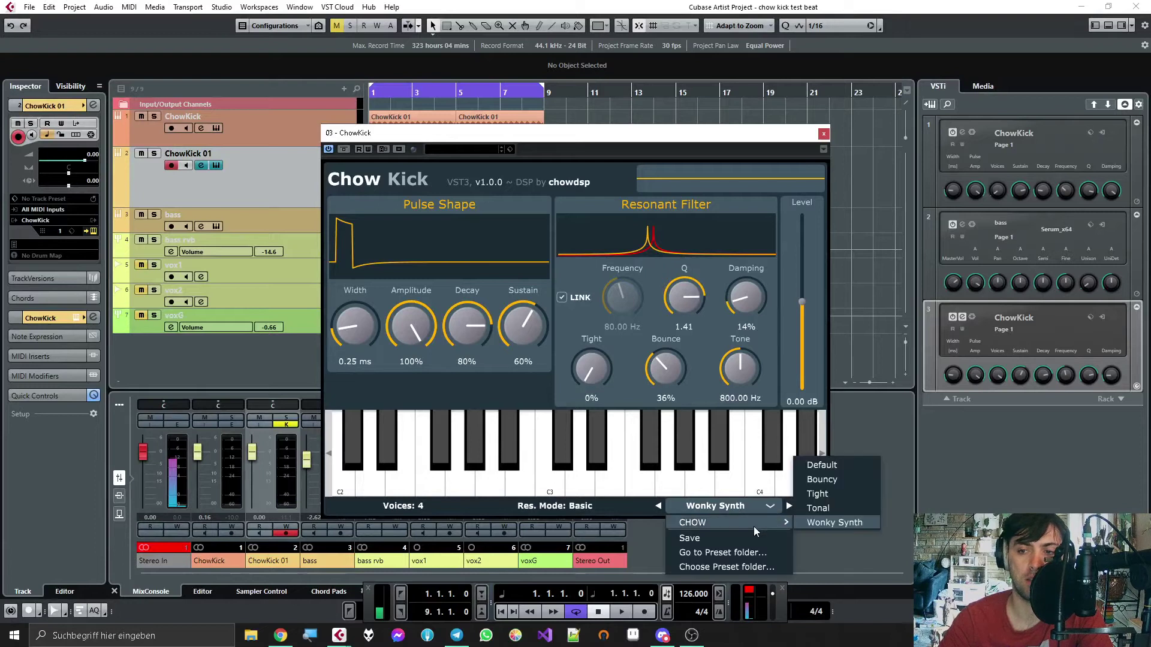
pyautogui.click(827, 494)
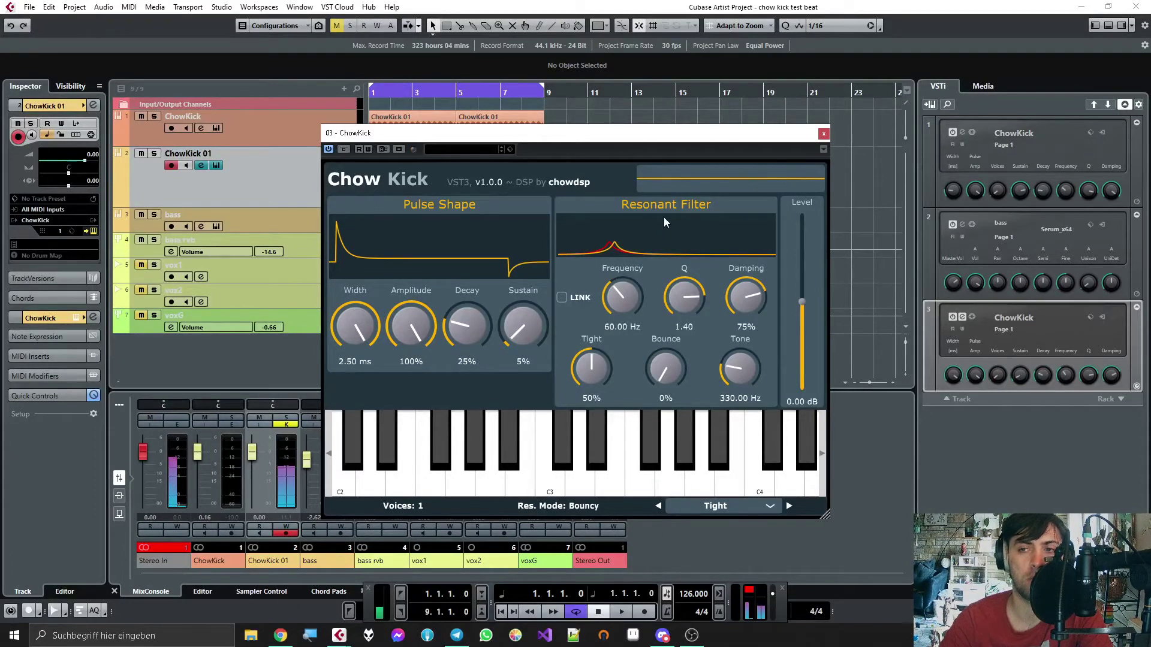
pyautogui.click(824, 134)
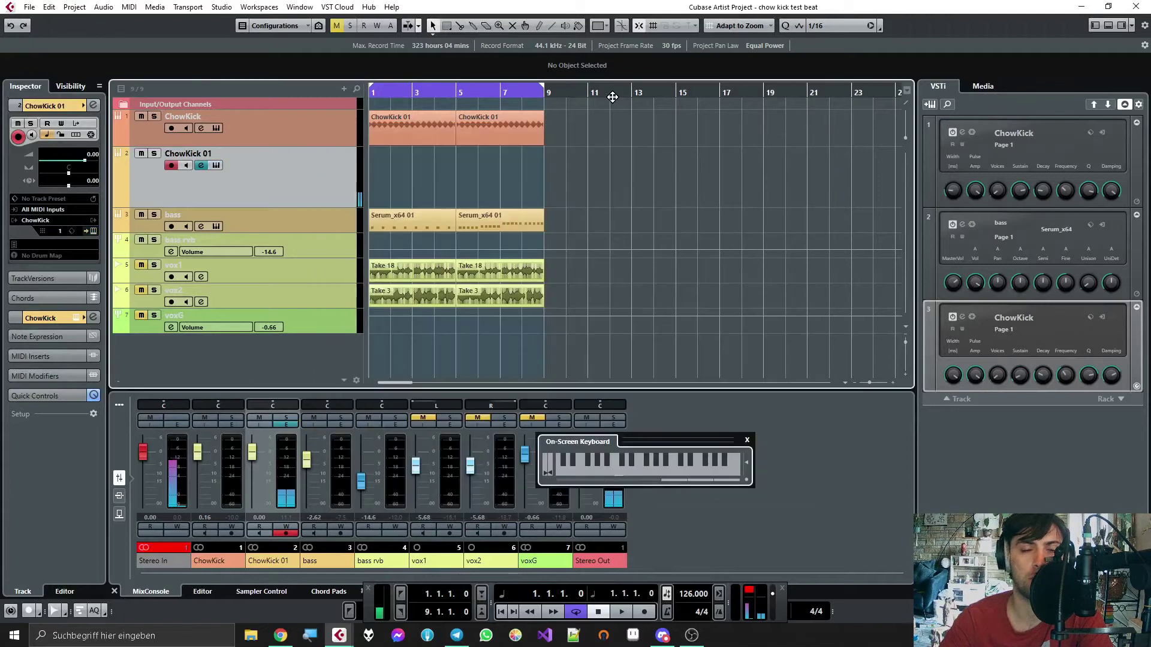
# Step: Set the cycle range to bar 10, create a MIDI part there on the ChowKick 01 track and open it for note editing
pyautogui.keyDown('alt'); pyautogui.click(588, 96); pyautogui.keyUp('alt')
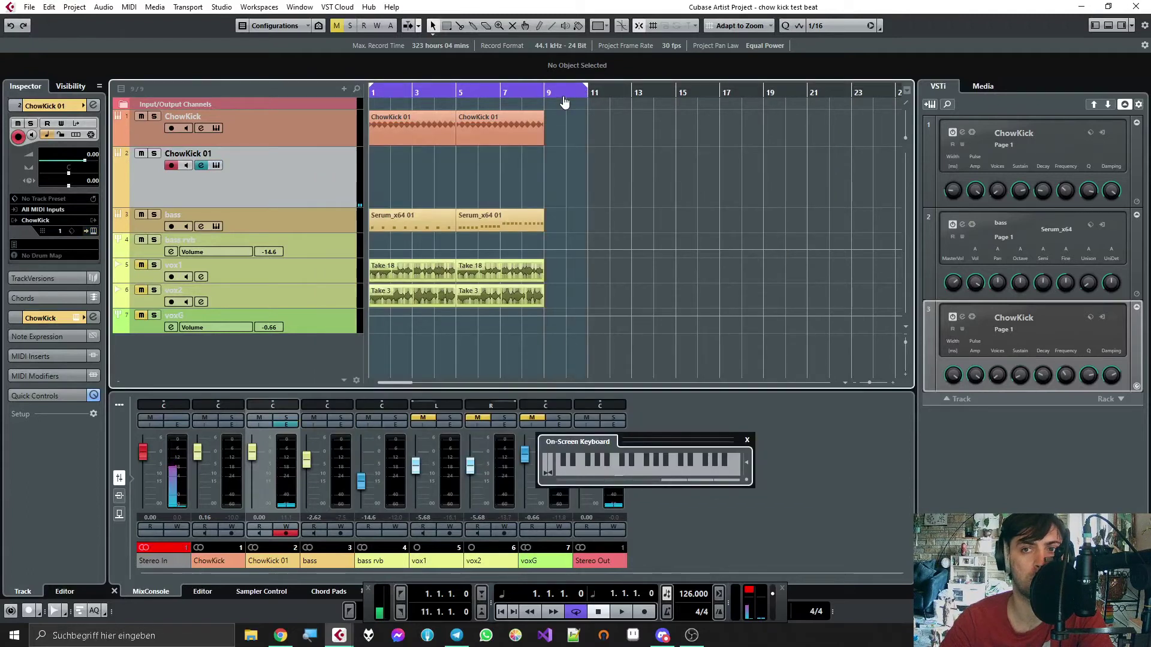
pyautogui.keyDown('ctrl'); pyautogui.click(566, 96); pyautogui.keyUp('ctrl')
pyautogui.click(565, 96)
pyautogui.doubleClick(577, 171)
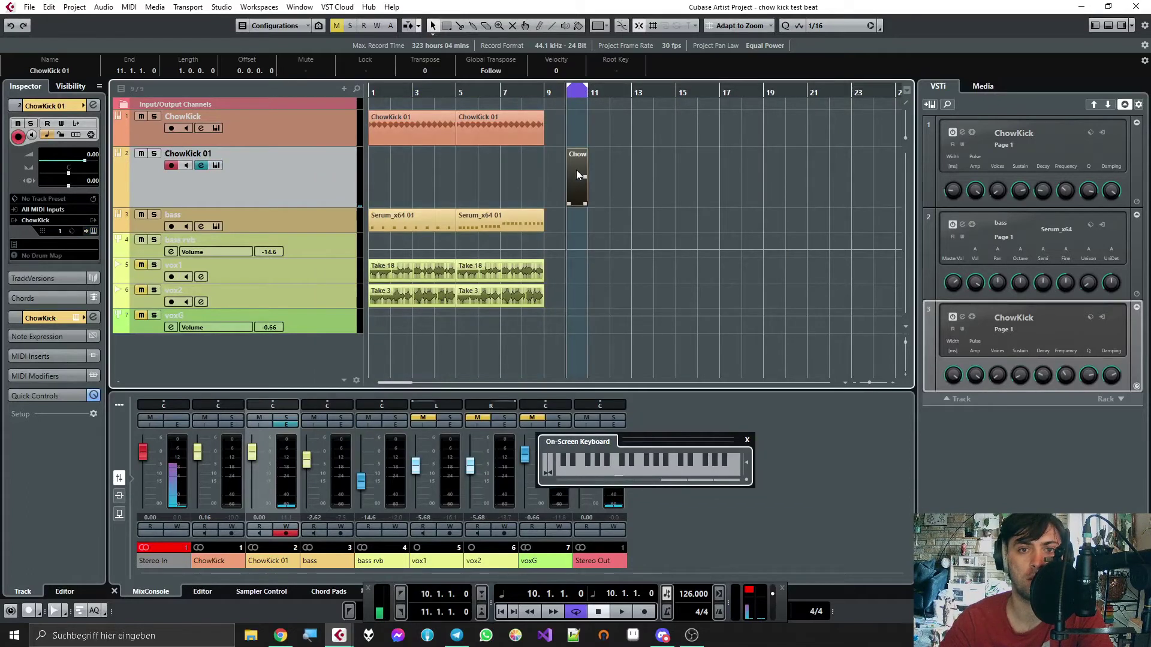
pyautogui.doubleClick(576, 171)
pyautogui.click(747, 441)
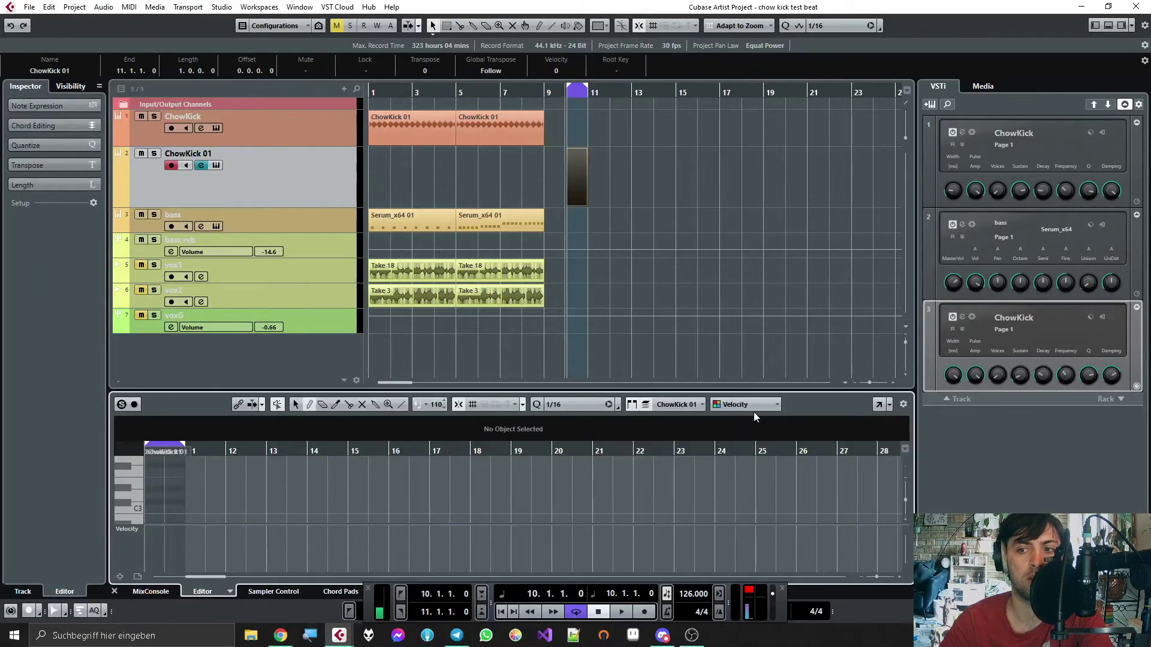
# Step: Enlarge the note editor, place a 1/16 D3 note at the start of bar 10 and start playback
pyautogui.moveTo(760, 389); pyautogui.dragTo(734, 249)
pyautogui.scroll(6, 247, 360)
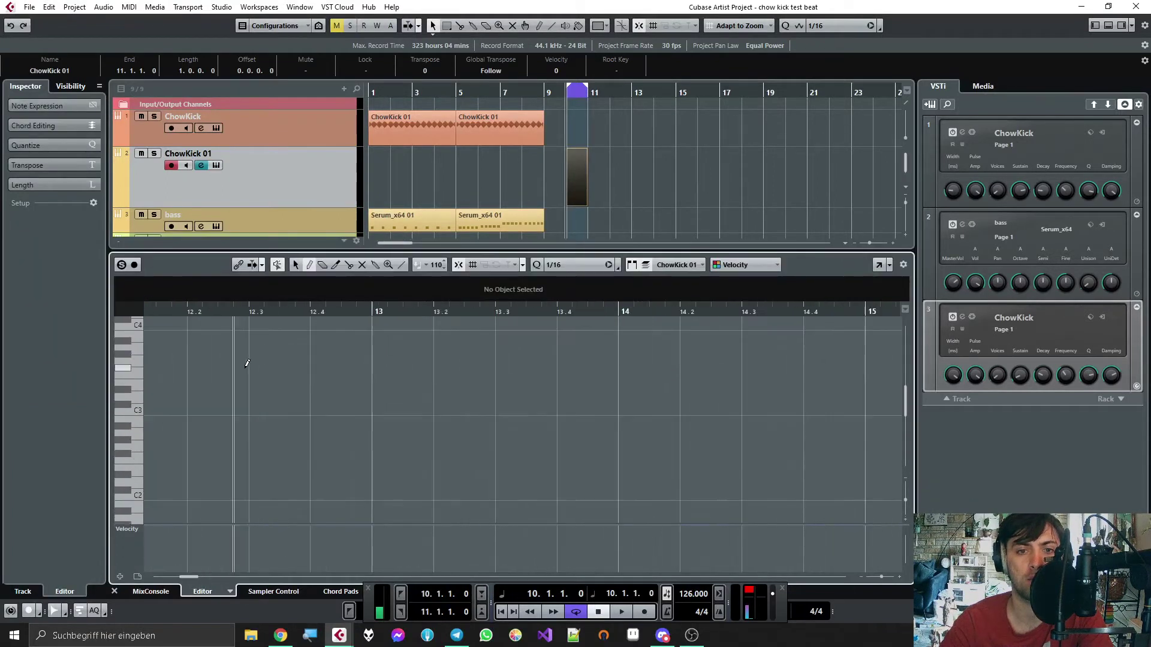
pyautogui.hscroll(-3, 249, 362)
pyautogui.hscroll(-3, 278, 363)
pyautogui.rightClick(218, 367)
pyautogui.click(222, 368)
pyautogui.rightClick(223, 368)
pyautogui.click(235, 369)
pyautogui.click(173, 396)
pyautogui.press('space')
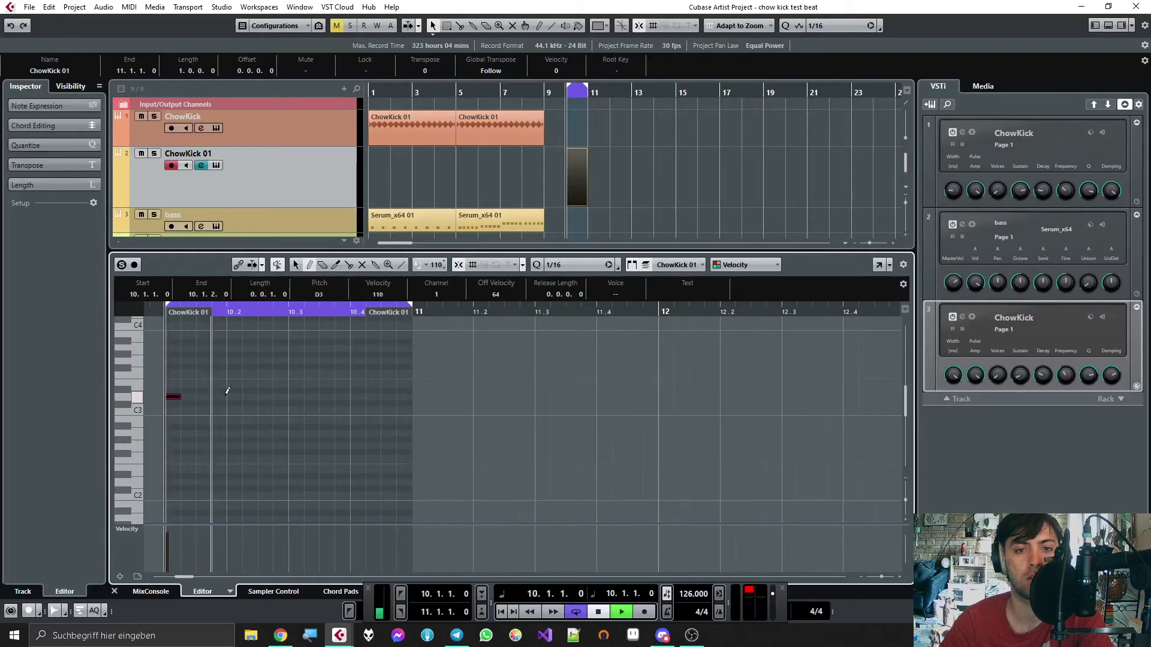
# Step: Add 1/16 D3 notes on beats 2, 3 and 4 of bar 10 and play the pattern
pyautogui.click(234, 396)
pyautogui.click(296, 396)
pyautogui.press('space')
pyautogui.click(358, 396)
pyautogui.press('space')
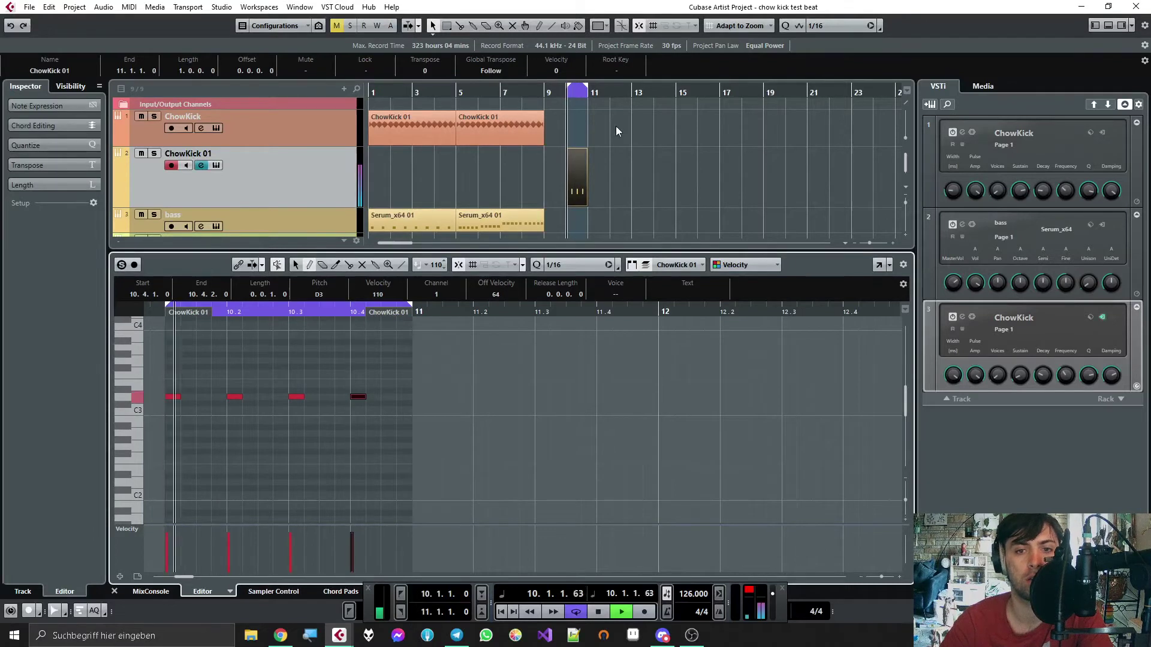
pyautogui.press('space')
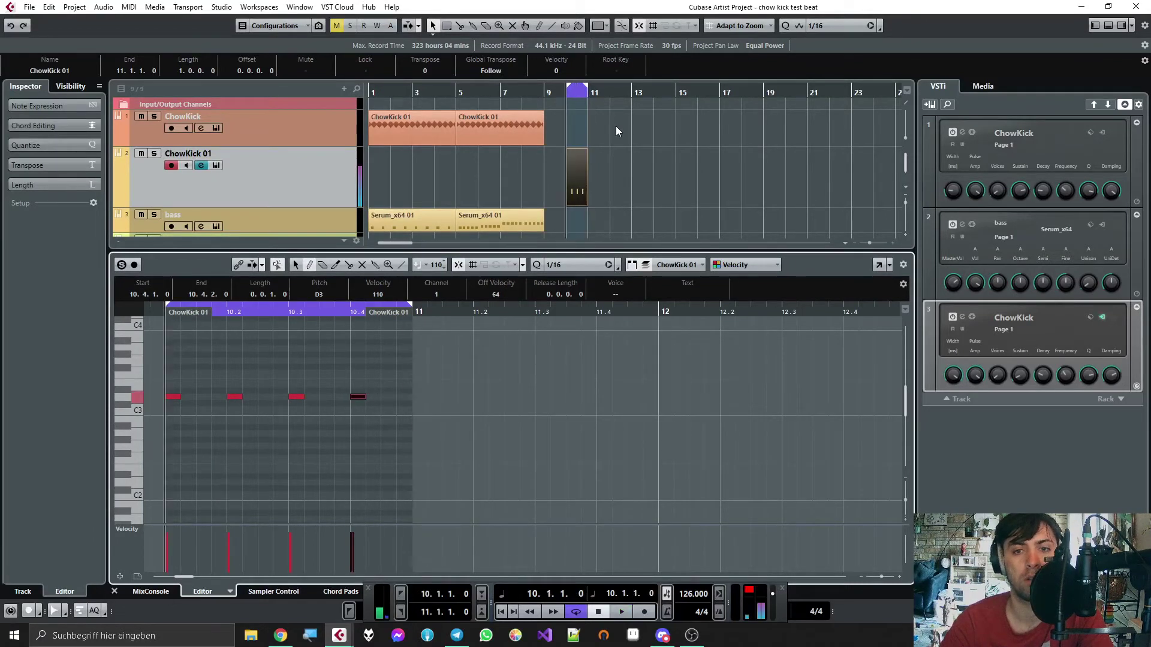
# Step: Add an extra 1/16 D3 note just before beat 3 at 10.2.4 and set its velocity to 101
pyautogui.click(281, 395)
pyautogui.click(277, 566)
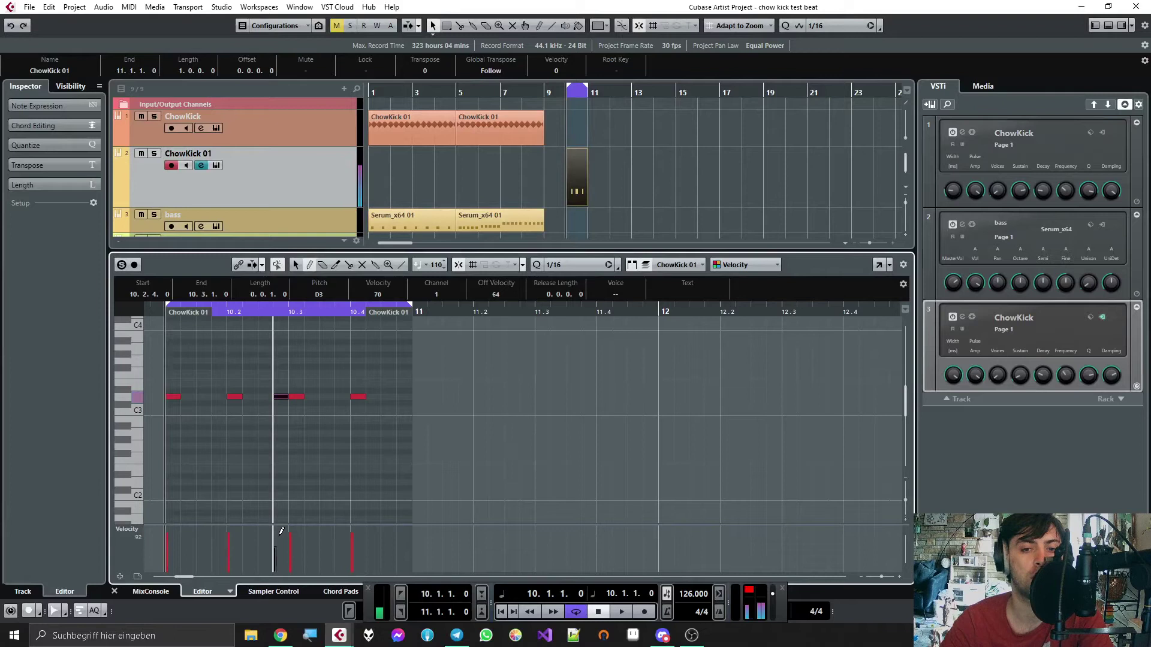
pyautogui.click(281, 549)
pyautogui.moveTo(281, 549); pyautogui.dragTo(281, 540)
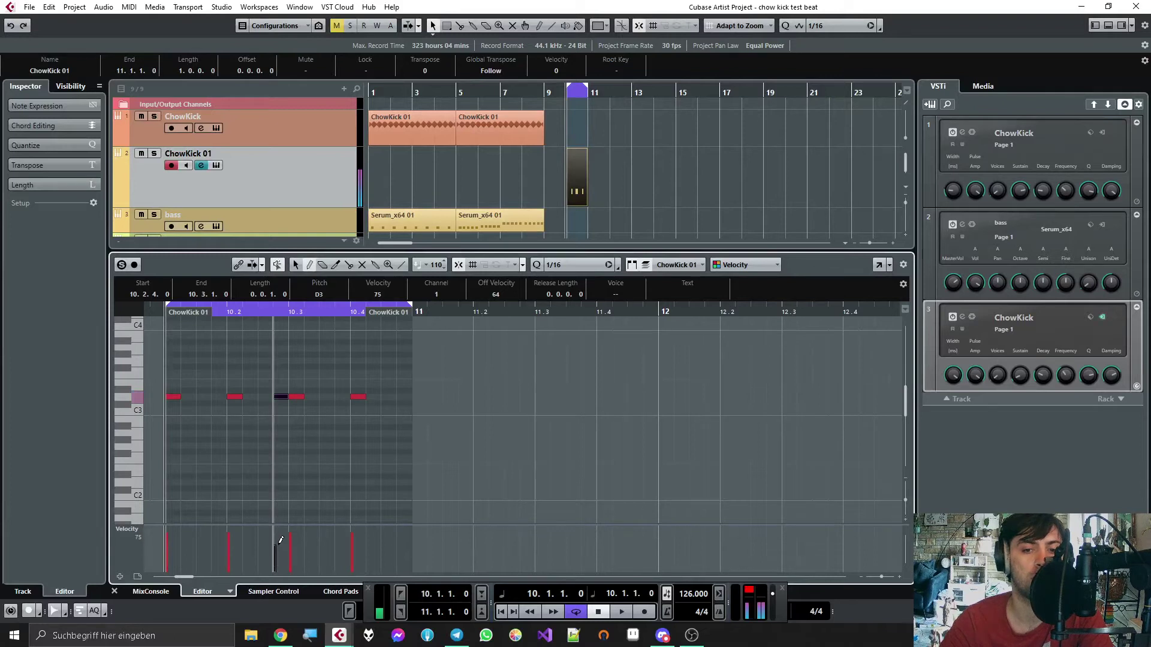
pyautogui.click(278, 543)
pyautogui.click(279, 531)
pyautogui.click(282, 551)
pyautogui.moveTo(282, 547); pyautogui.dragTo(282, 542)
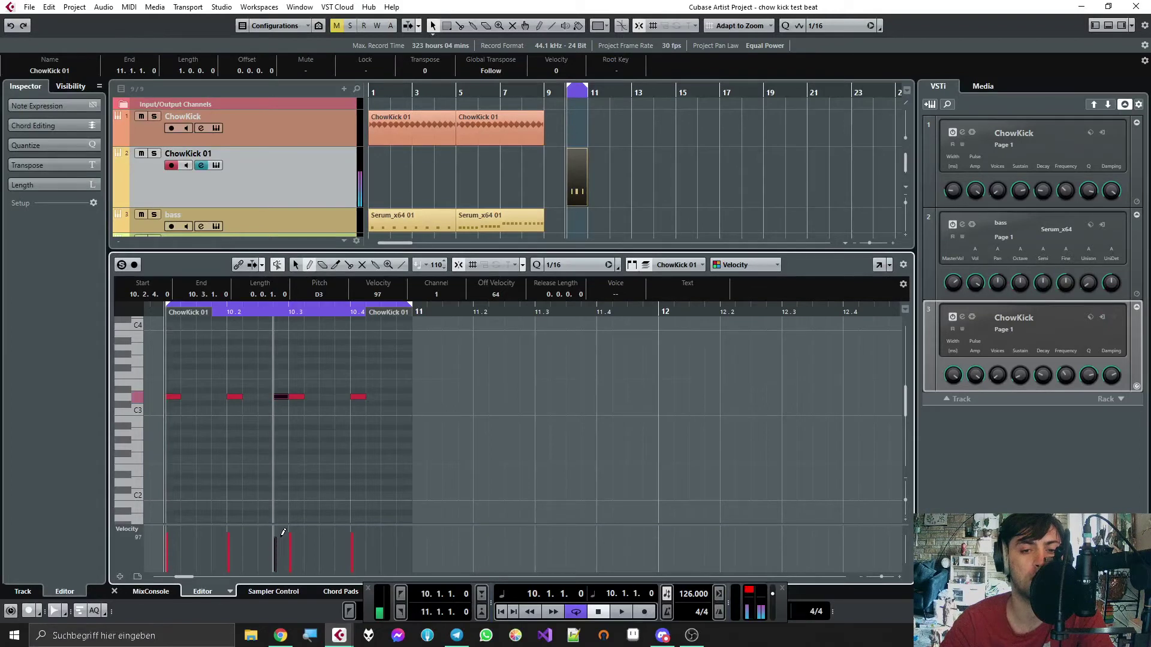
pyautogui.click(284, 532)
pyautogui.click(283, 531)
pyautogui.click(284, 532)
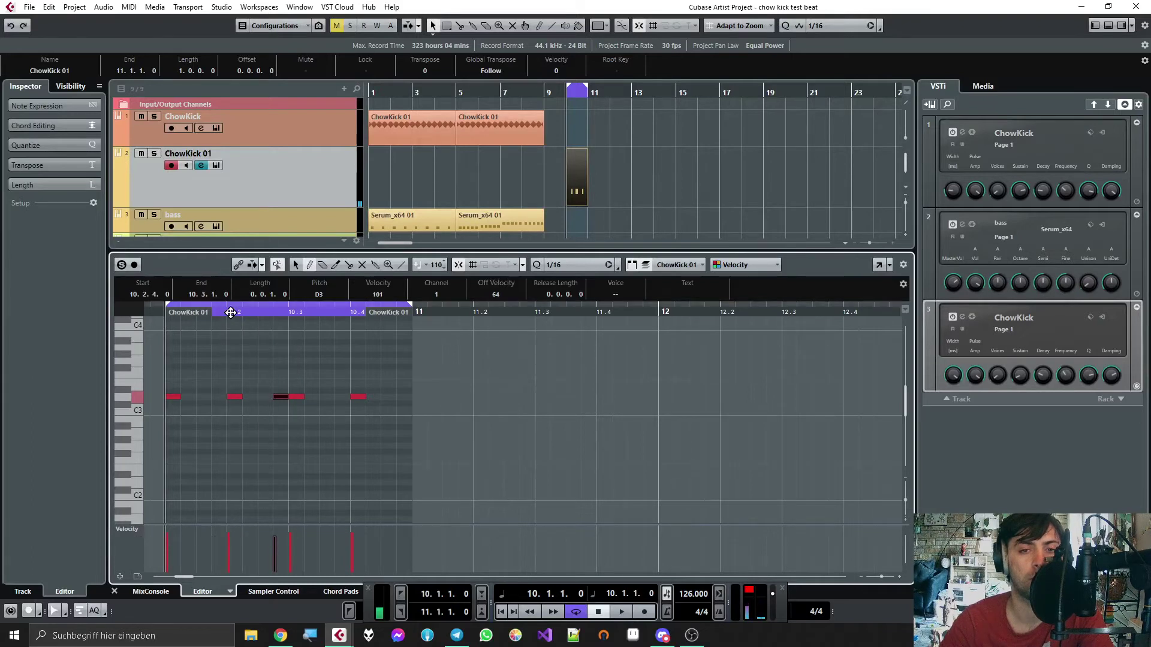
# Step: Open the ChowKick 01 synth to examine its Voices setting, and close its window
pyautogui.moveTo(163, 311); pyautogui.dragTo(170, 325)
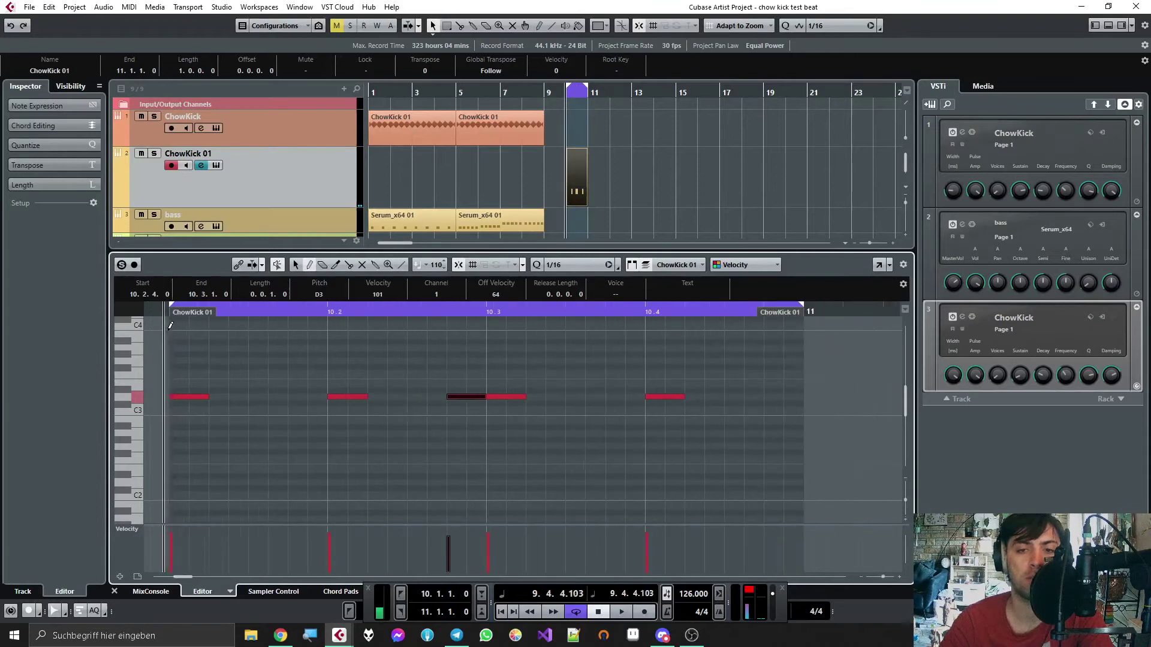
pyautogui.rightClick(411, 357)
pyautogui.moveTo(442, 358); pyautogui.dragTo(522, 438)
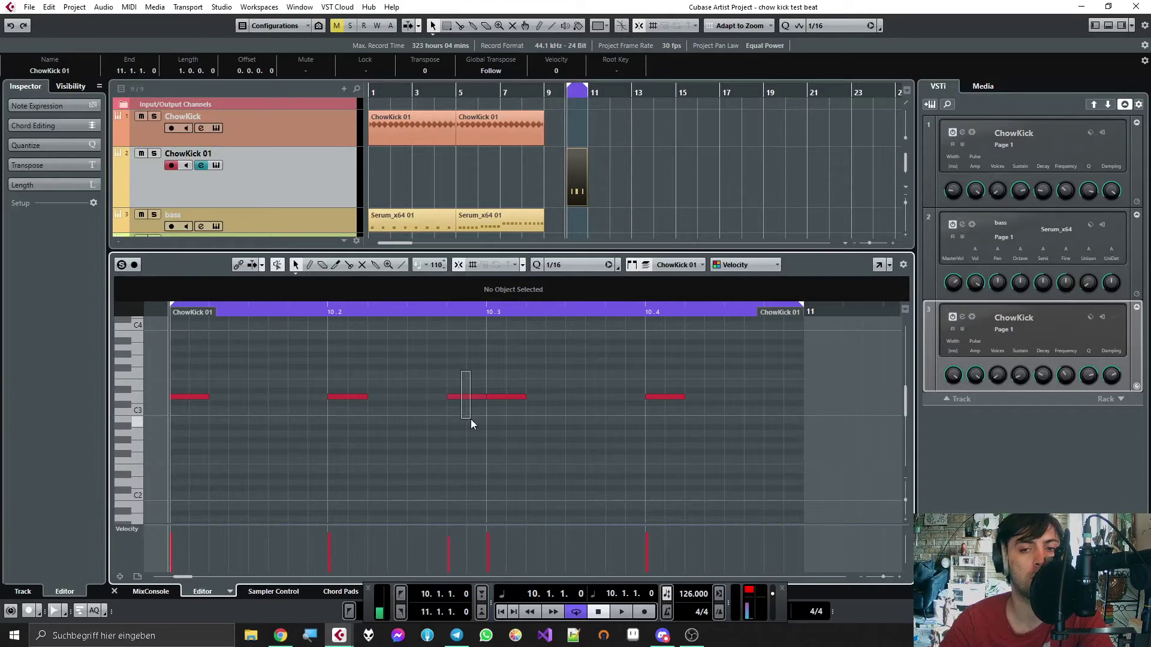
pyautogui.click(218, 168)
pyautogui.click(401, 479)
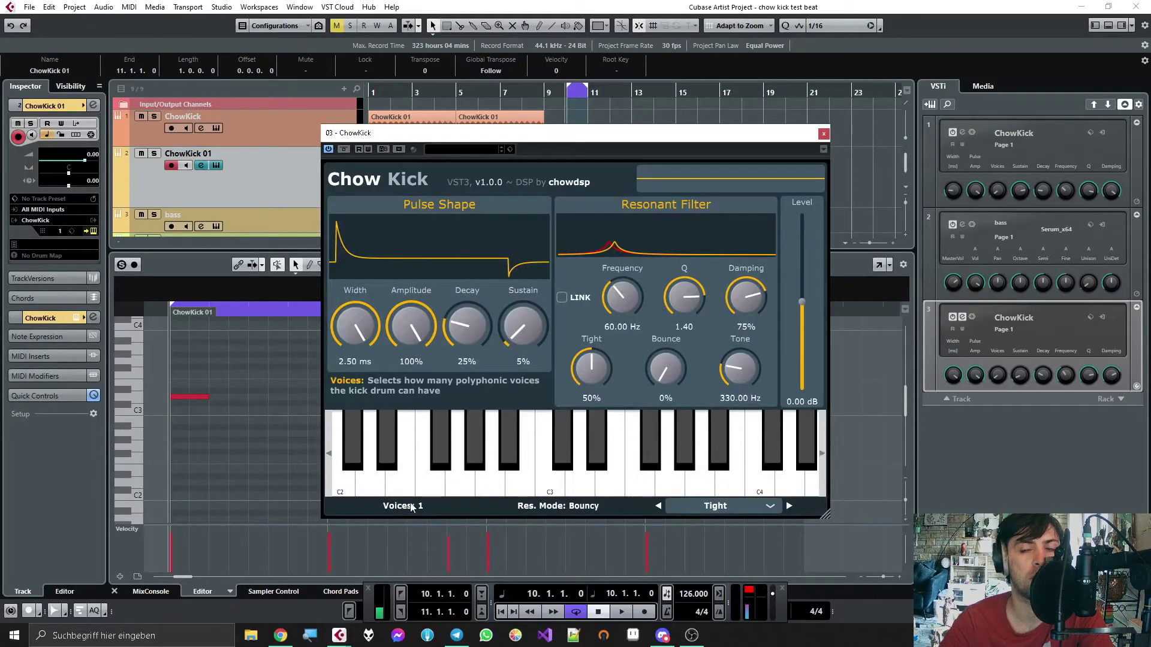
pyautogui.click(394, 468)
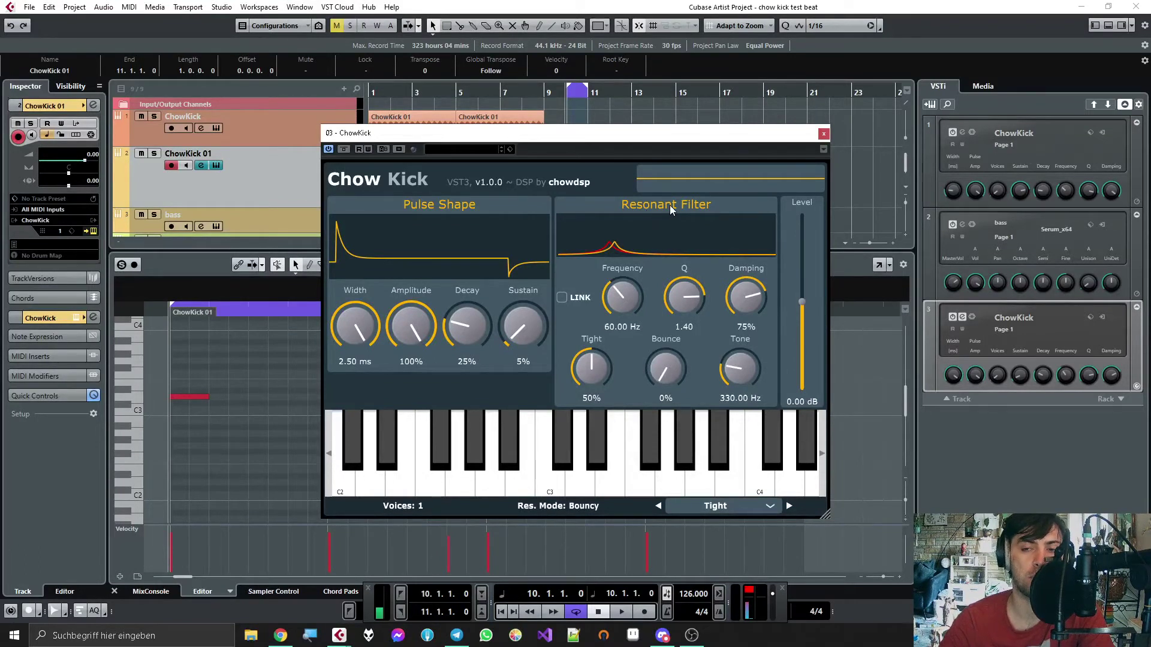
pyautogui.click(823, 133)
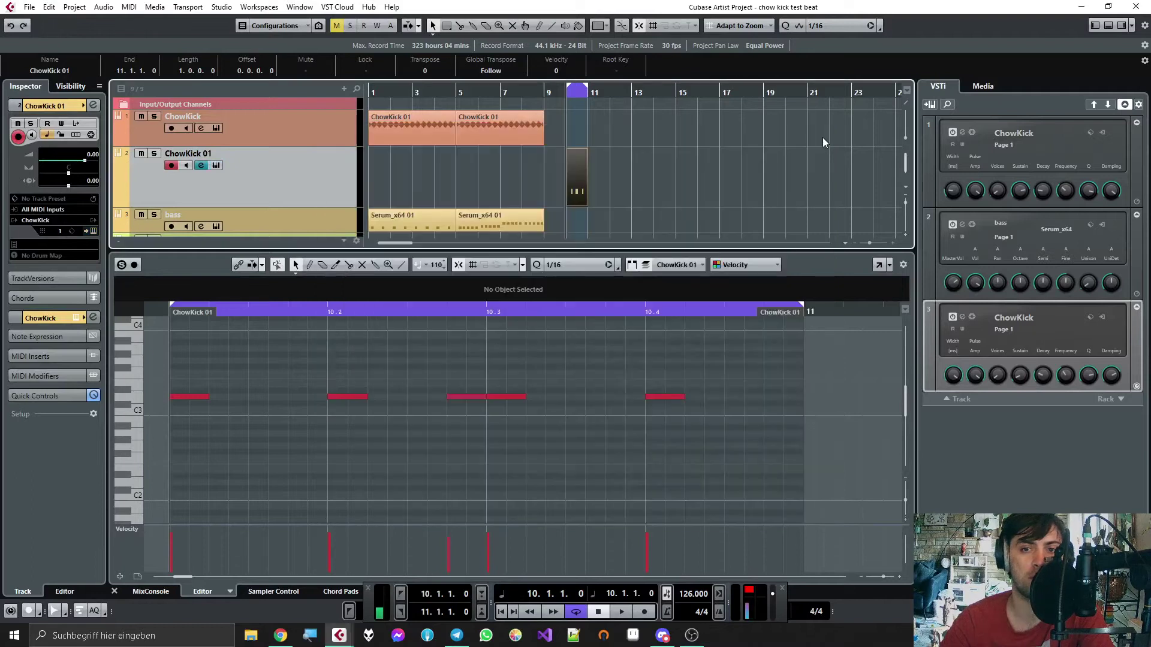
# Step: Raise the extra note to D#3, trim its start to 10.2.4.60 and play the pattern
pyautogui.press('space')
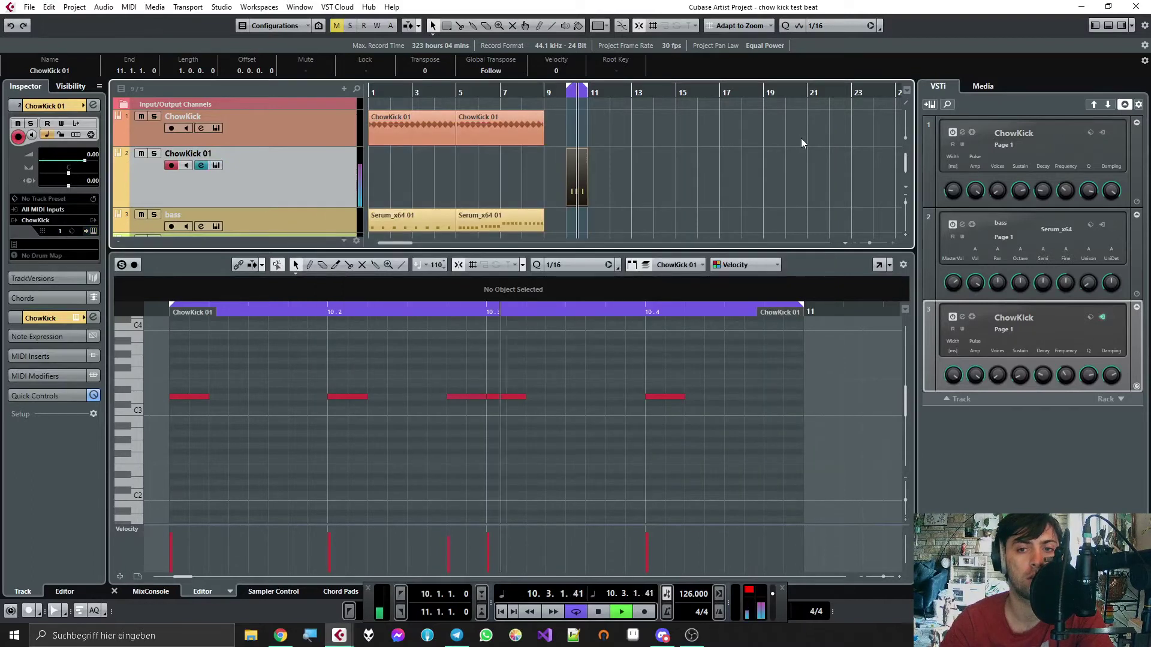
pyautogui.press('space')
pyautogui.moveTo(484, 397)
pyautogui.mouseDown()
pyautogui.moveTo(469, 405)
pyautogui.moveTo(478, 398)
pyautogui.mouseUp()
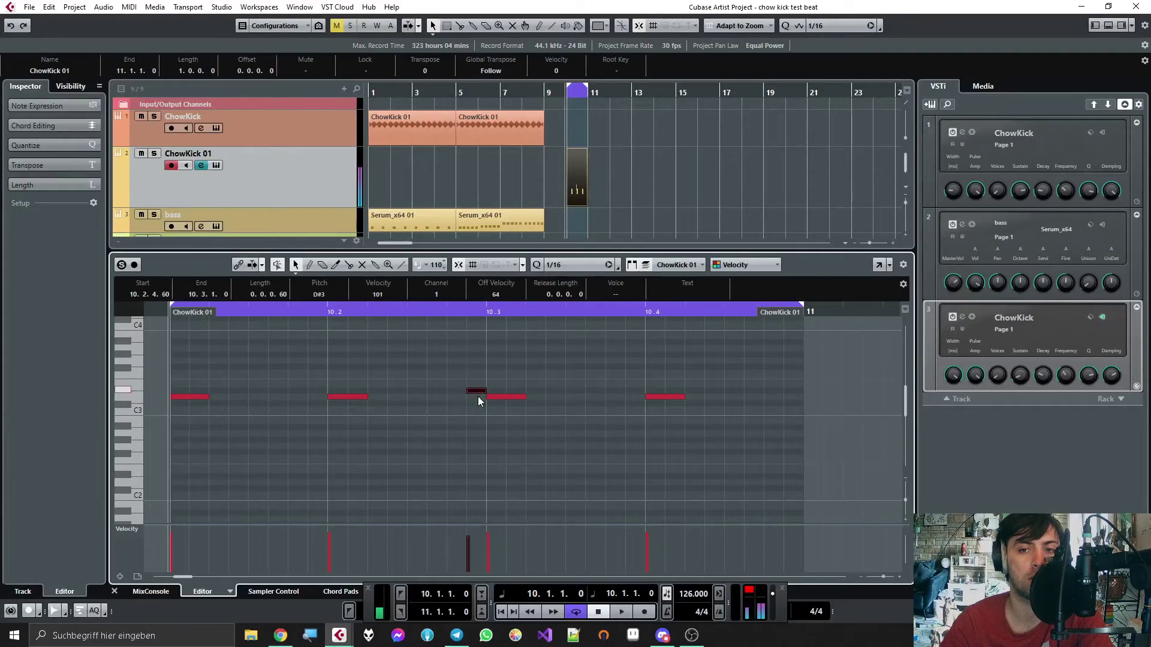
pyautogui.press('space')
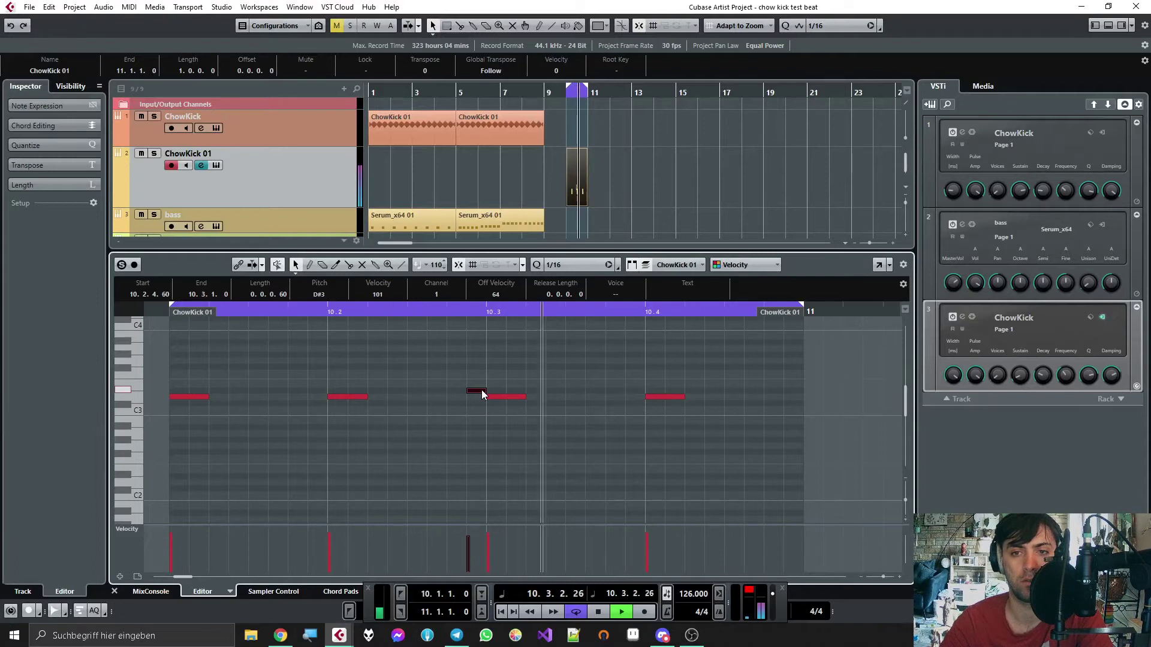
pyautogui.press('space')
# Step: Move the D#3 note to 10.2.4.90, trim its start to just before beat 3 and play each version
pyautogui.scroll(3, 480, 390)
pyautogui.moveTo(480, 391); pyautogui.dragTo(524, 393)
pyautogui.press('space')
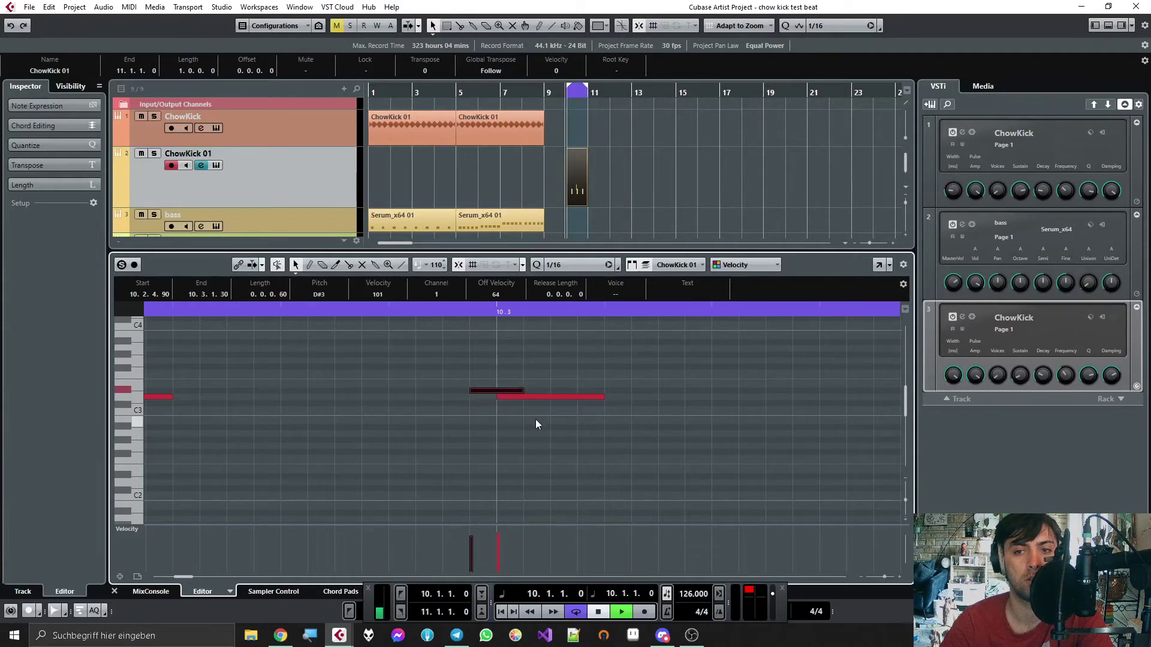
pyautogui.click(534, 430)
pyautogui.press('space')
pyautogui.scroll(3, 480, 398)
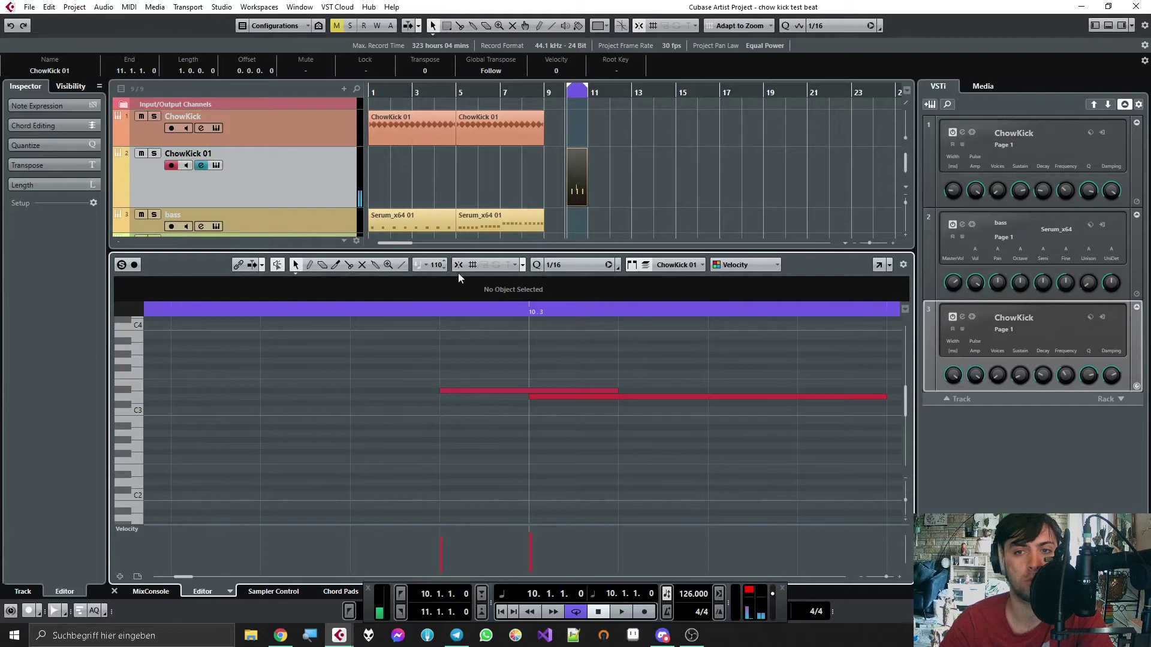
pyautogui.moveTo(445, 392); pyautogui.dragTo(517, 392)
pyautogui.press('space')
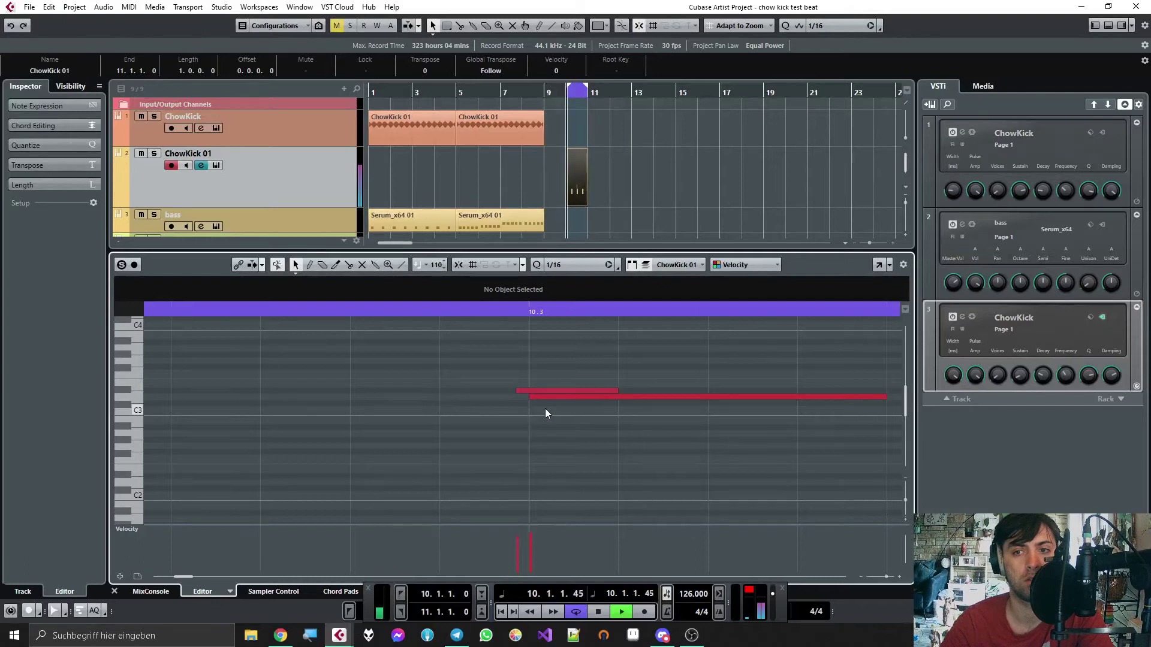
pyautogui.press('space')
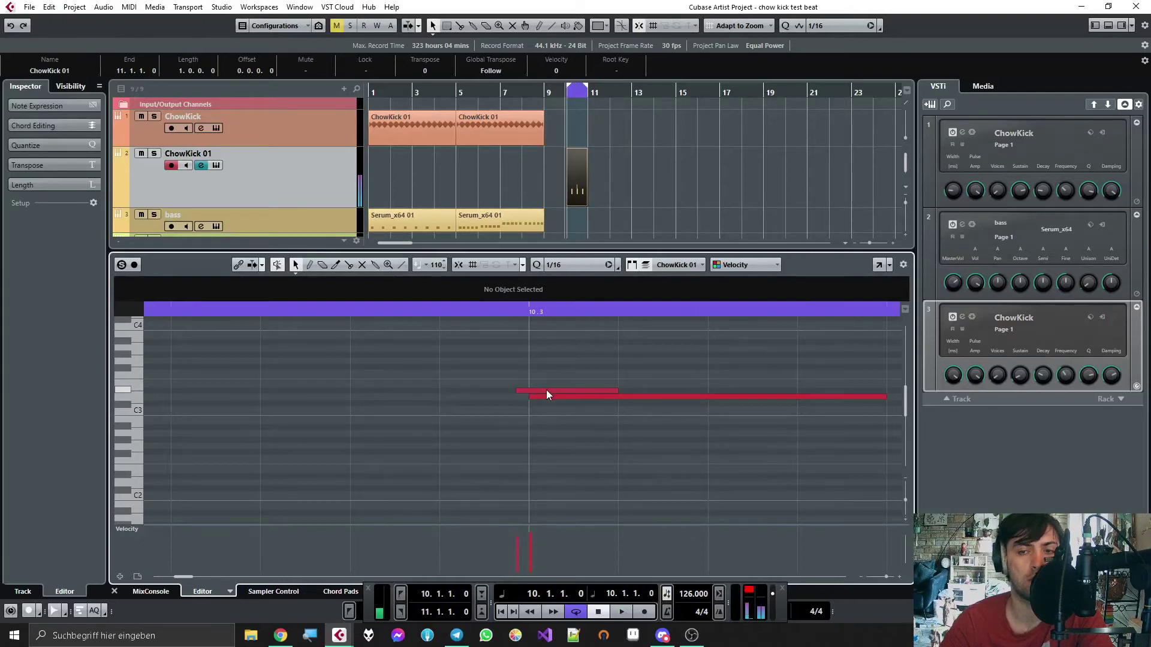
# Step: Reopen the ChowKick 01 synth, try the F#3 key on its keyboard and close the window
pyautogui.scroll(-3, 460, 190)
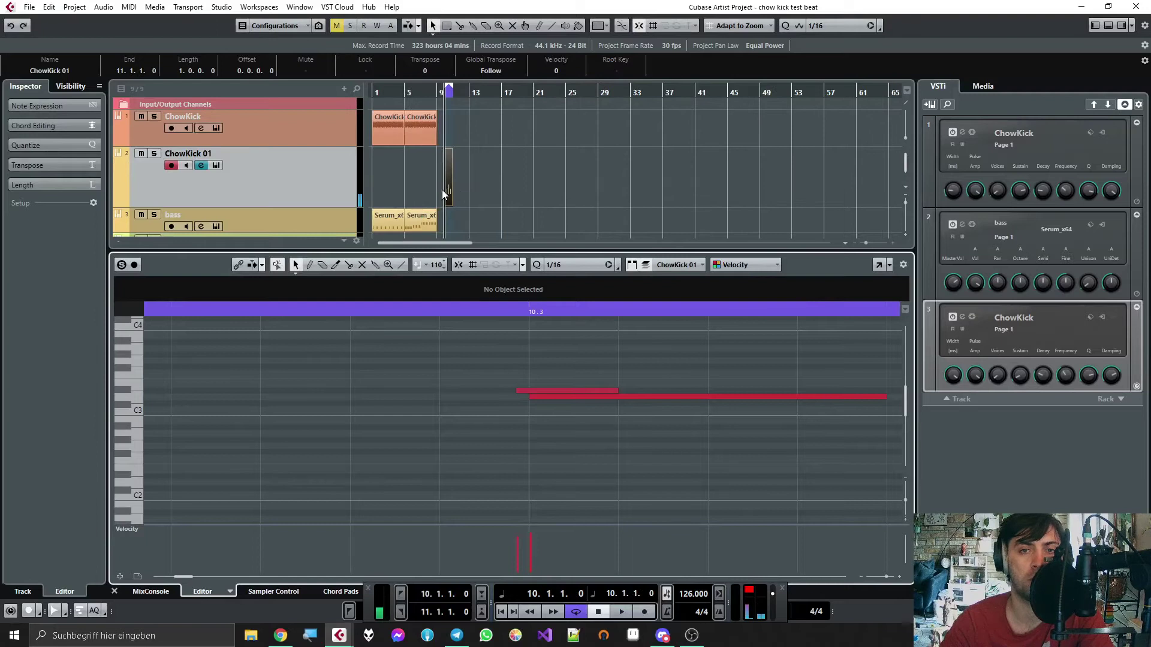
pyautogui.click(389, 163)
pyautogui.click(219, 165)
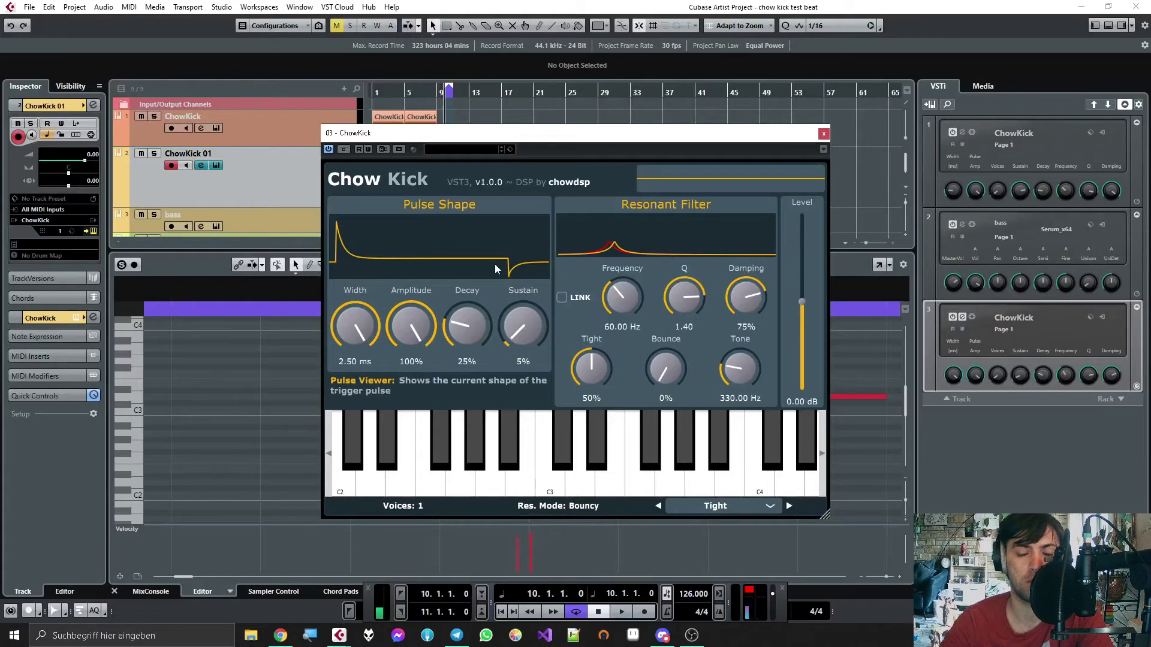
pyautogui.click(647, 453)
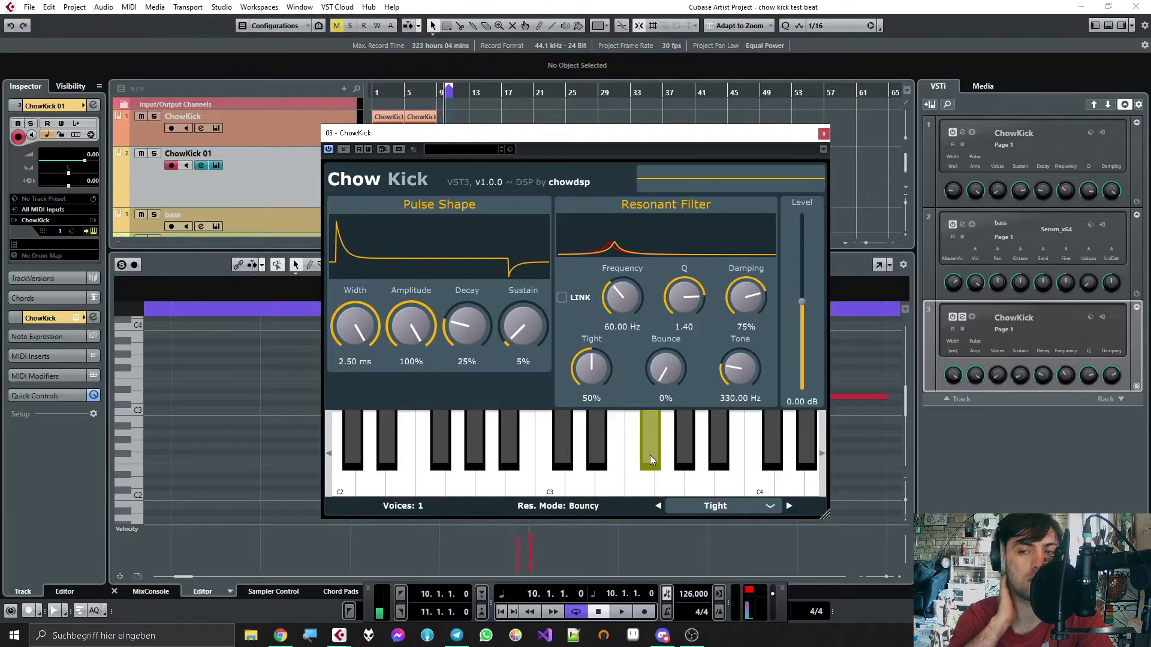
pyautogui.click(823, 133)
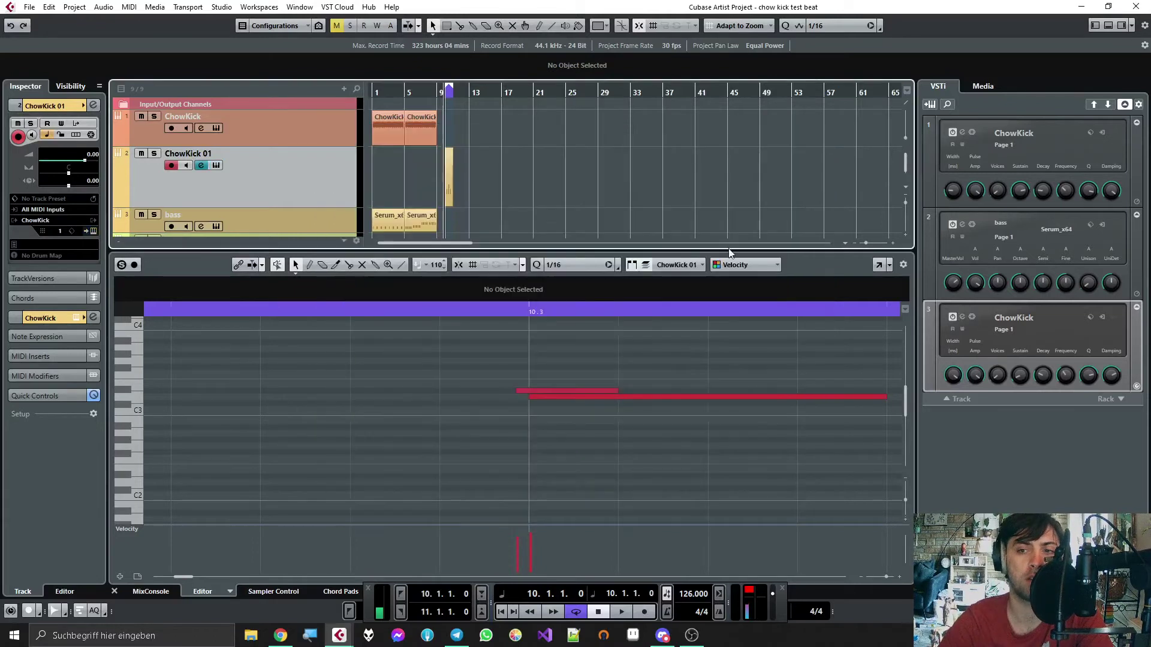
# Step: Delete the D#3 note before beat 3, leaving only the D3 notes on the four beats
pyautogui.click(519, 391)
pyautogui.press('Delete')
pyautogui.click(507, 389)
pyautogui.scroll(-5, 414, 398)
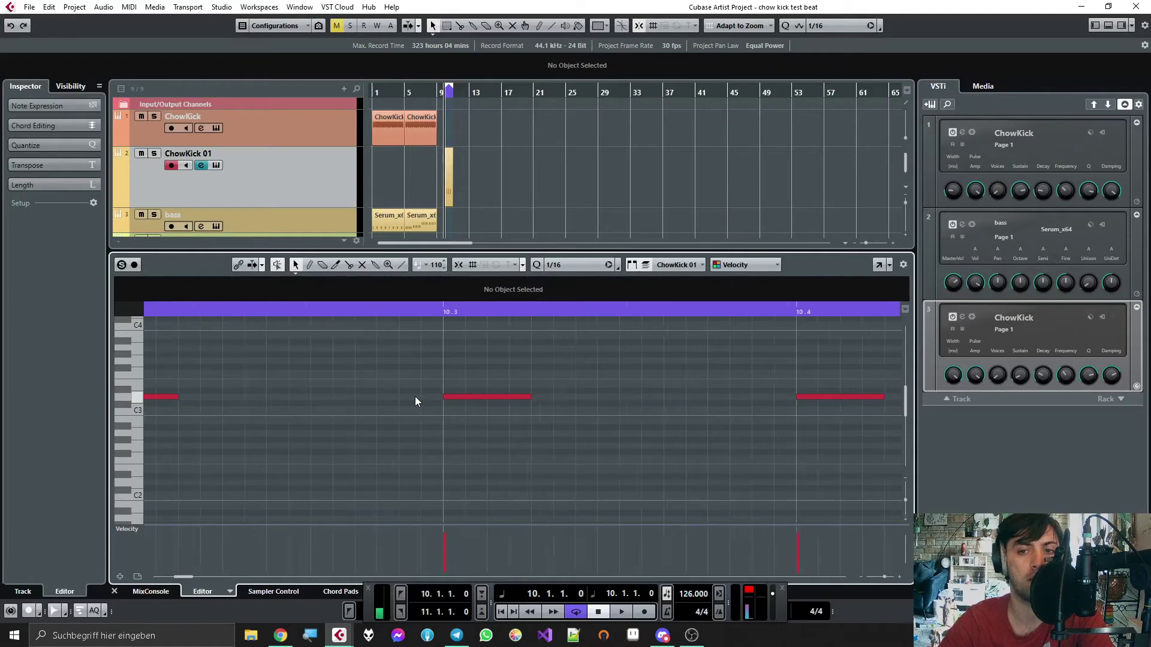
pyautogui.scroll(-4, 415, 397)
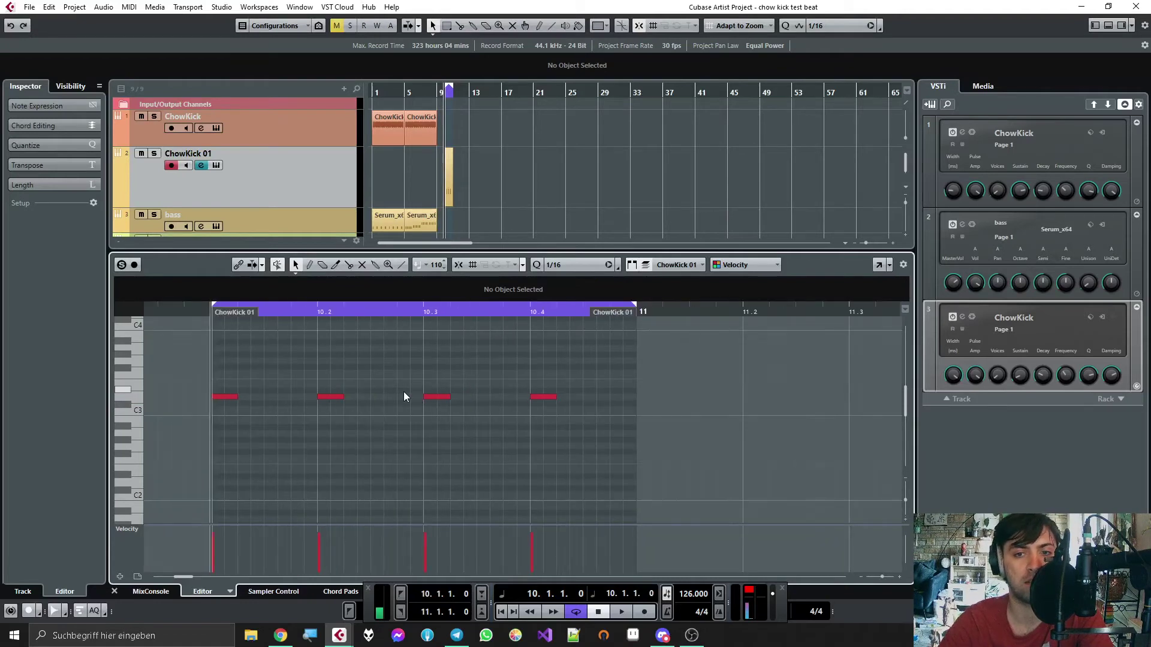
pyautogui.click(224, 396)
pyautogui.click(248, 434)
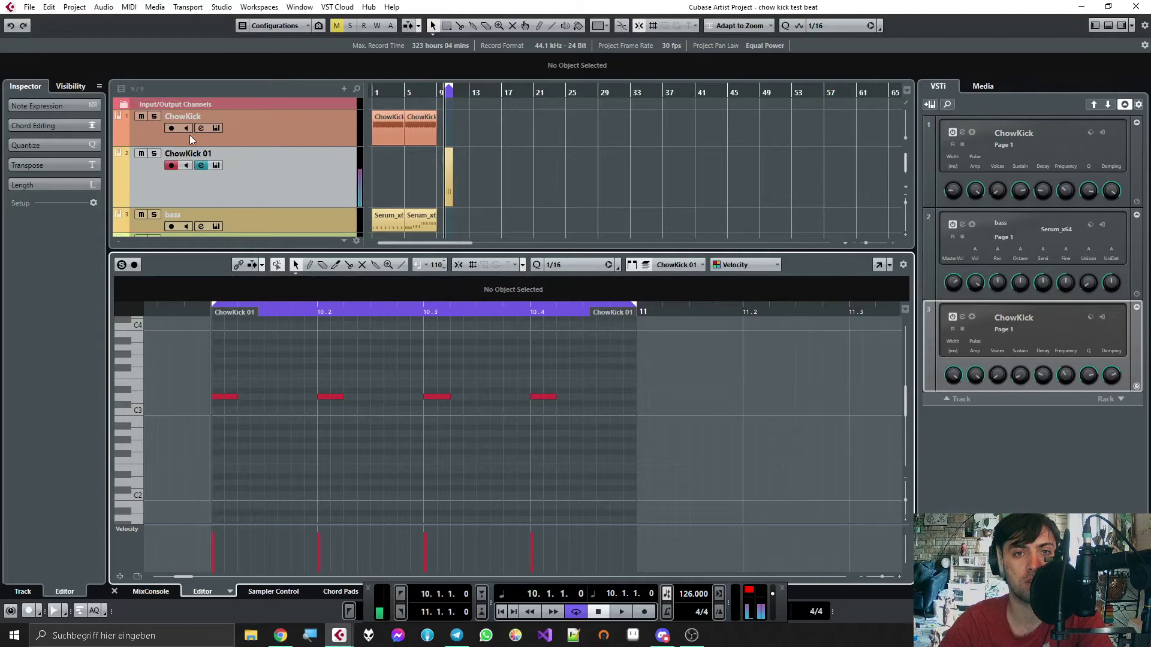
# Step: Insert Signalizer x64 in the first insert slot of the ChowKick 01 channel and show its Oscilloscope settings
pyautogui.click(201, 165)
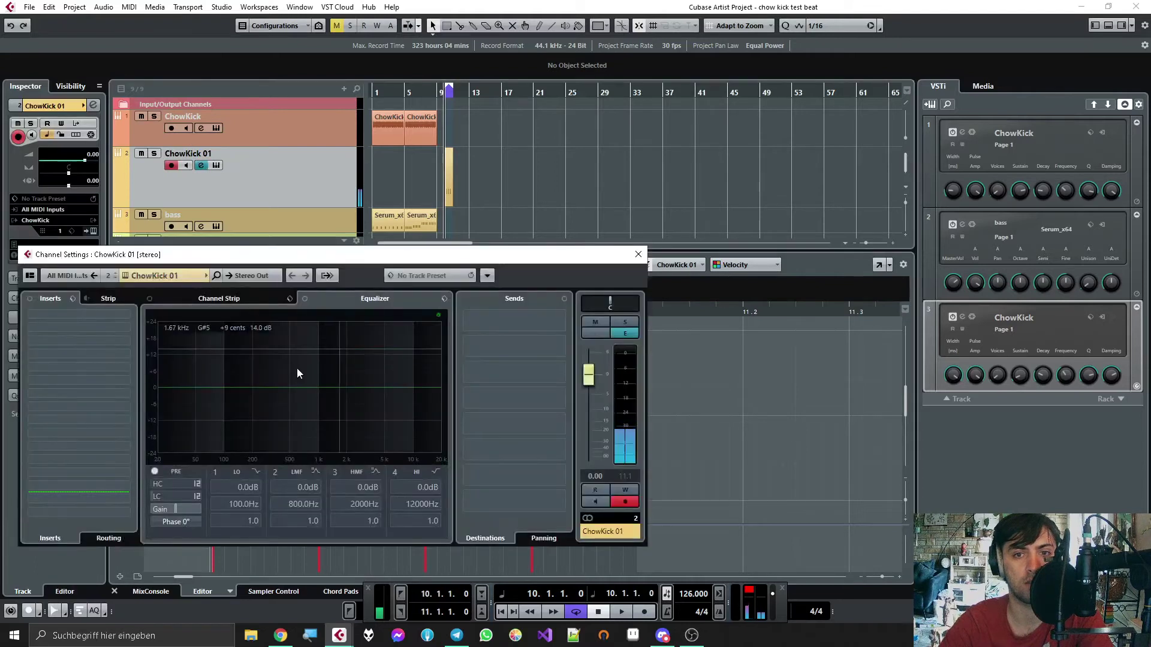
pyautogui.click(82, 318)
pyautogui.write('signal')
pyautogui.press('Return')
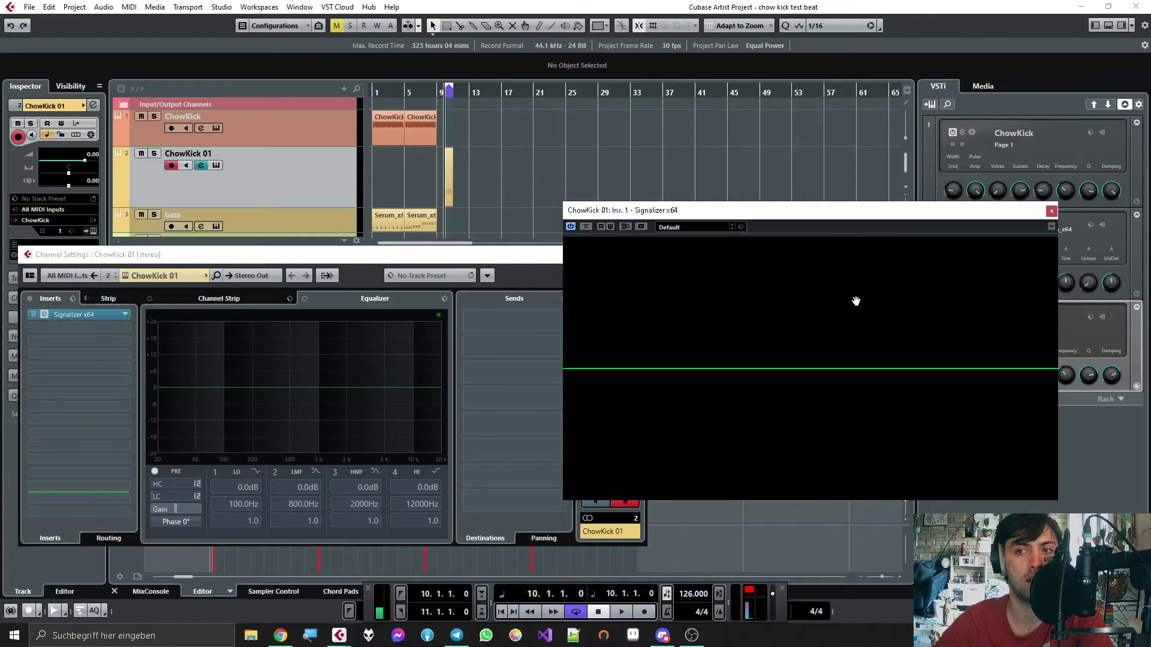
pyautogui.click(772, 247)
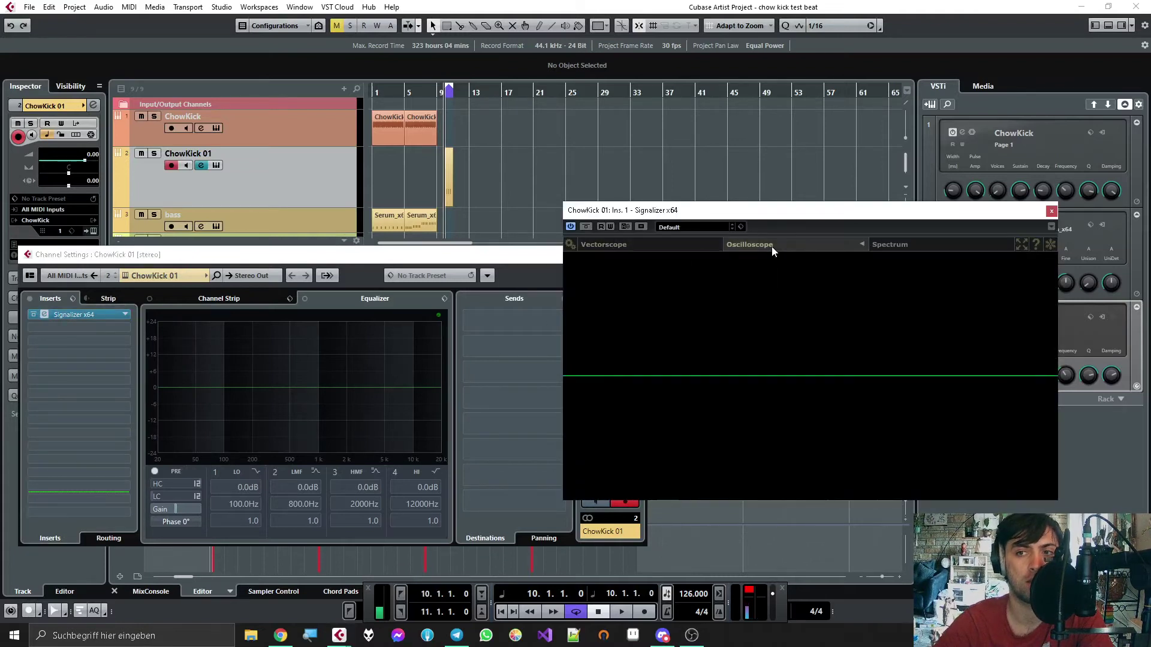
pyautogui.click(574, 246)
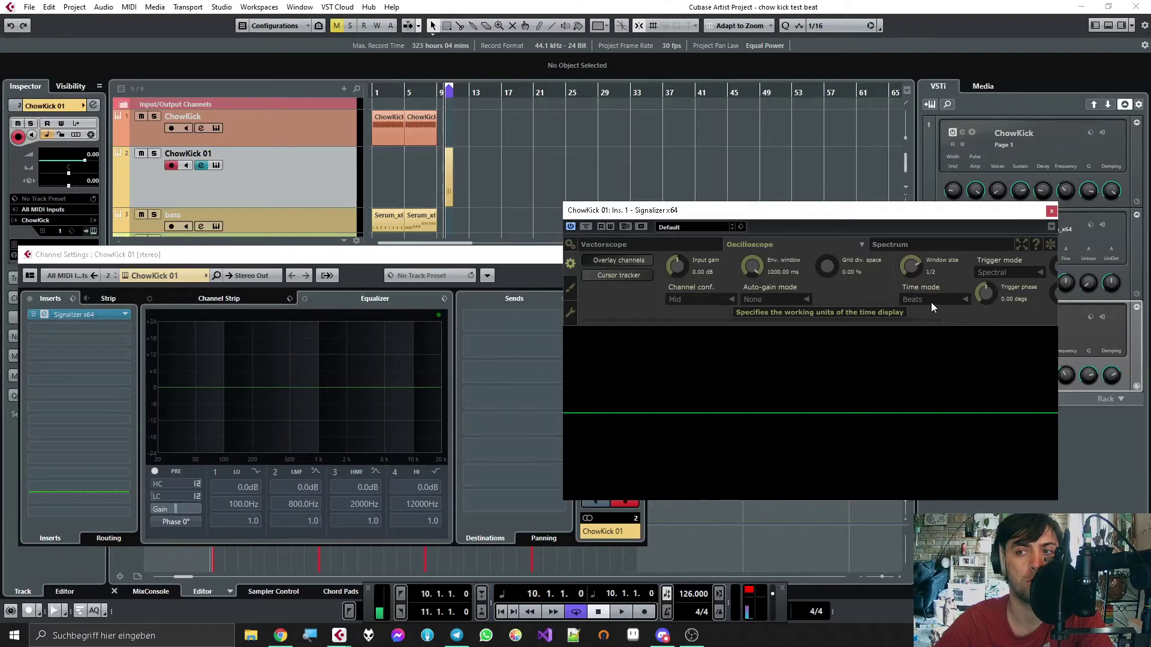
# Step: Play the kick pattern and set the oscilloscope's window size to 1/4 and its trigger mode to Envelope
pyautogui.press('space')
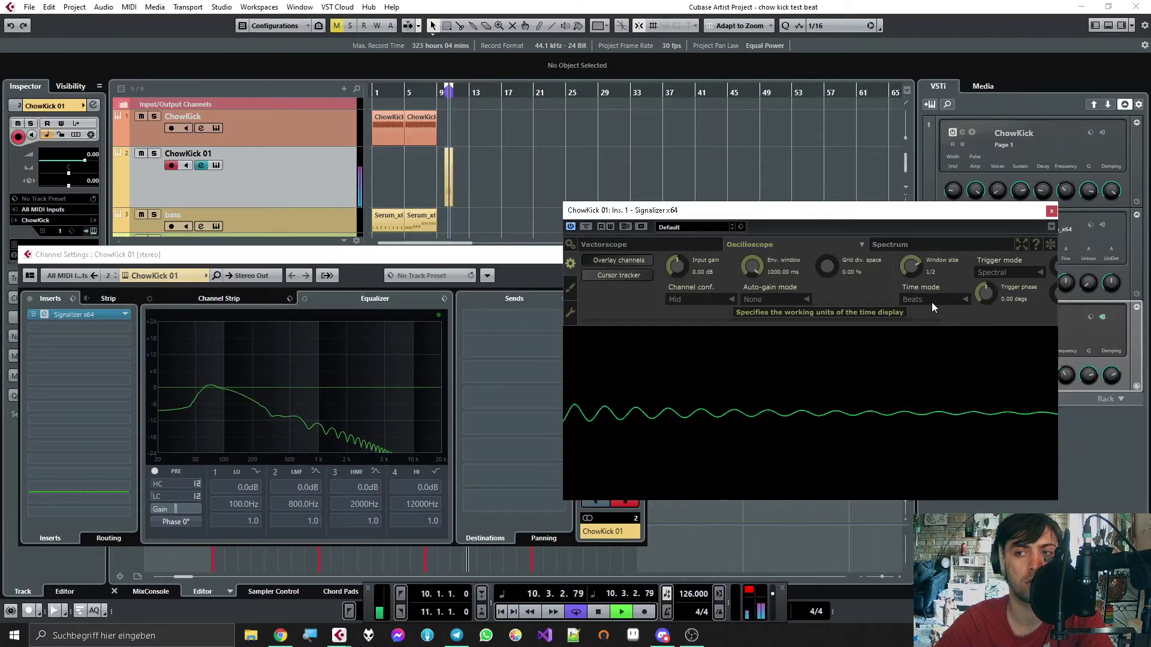
pyautogui.moveTo(909, 268); pyautogui.dragTo(926, 285)
pyautogui.click(987, 272)
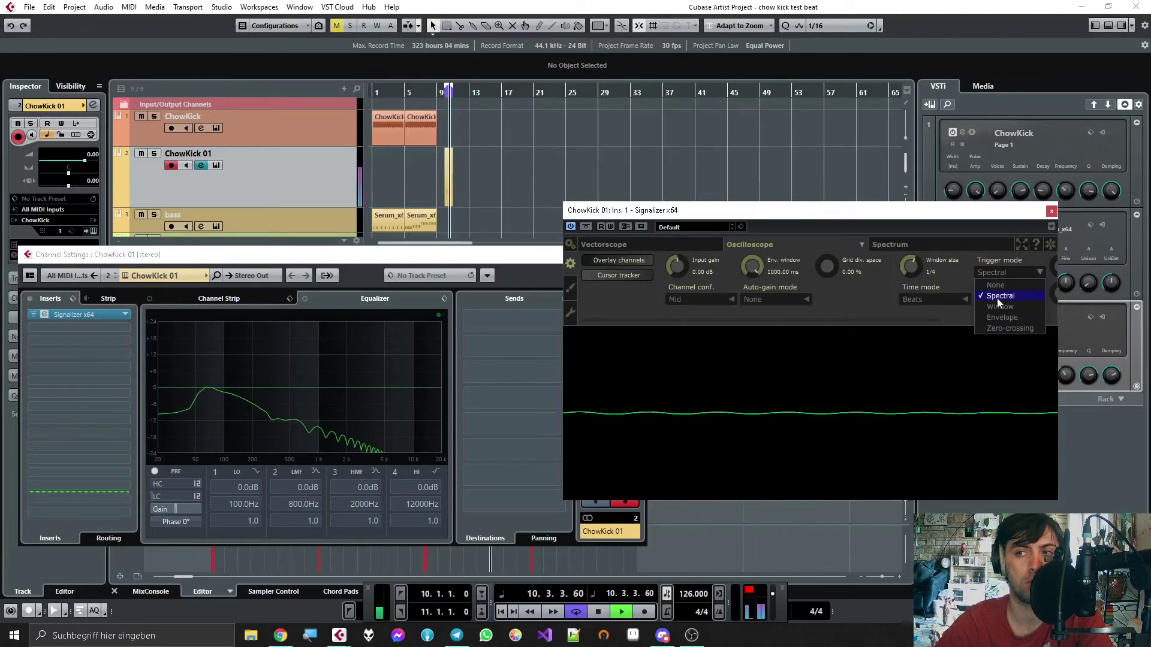
pyautogui.click(997, 306)
pyautogui.click(1002, 272)
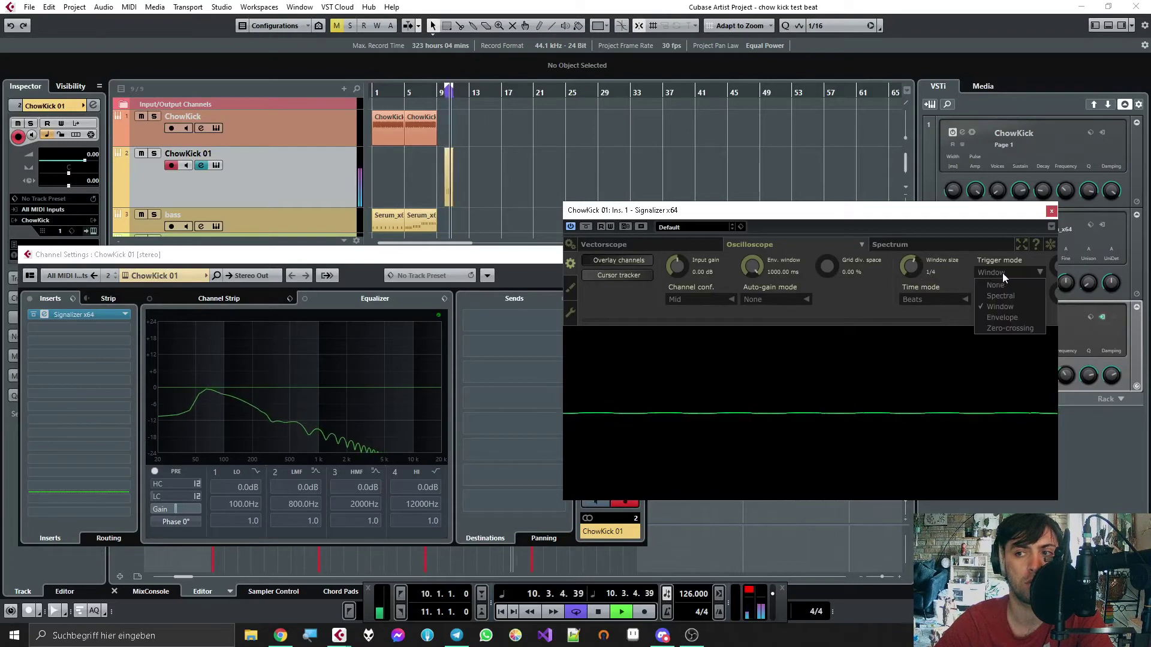
pyautogui.click(999, 318)
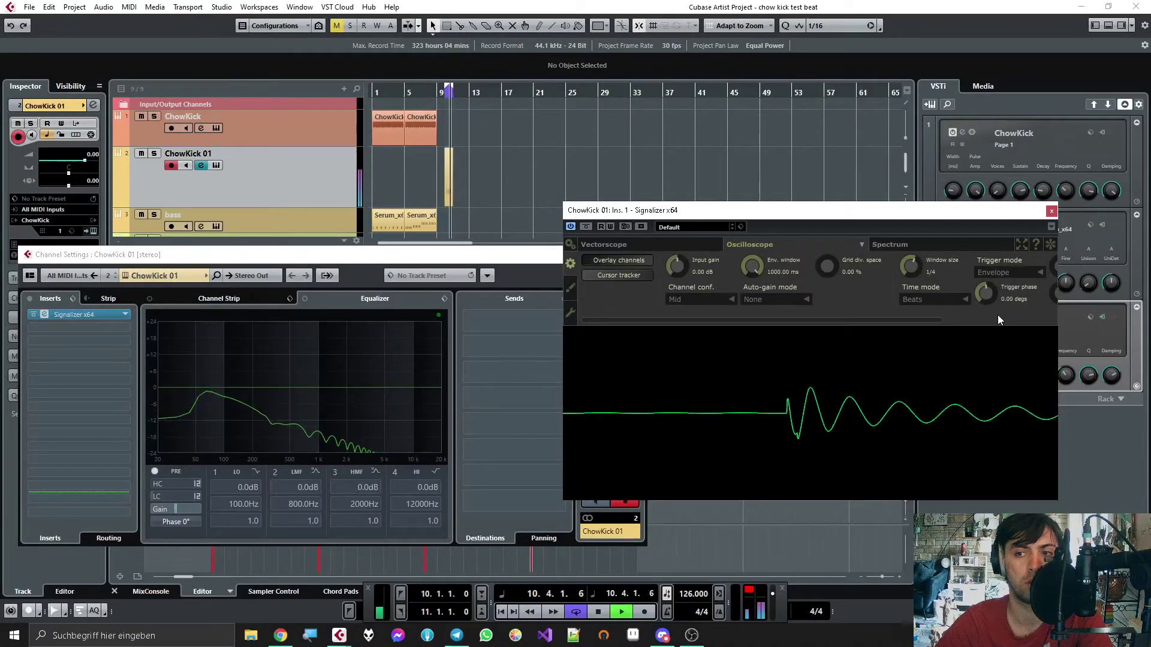
# Step: Set the oscilloscope's trigger mode to Window, its window size to 1/1 and its input gain to 8.44 dB
pyautogui.click(997, 273)
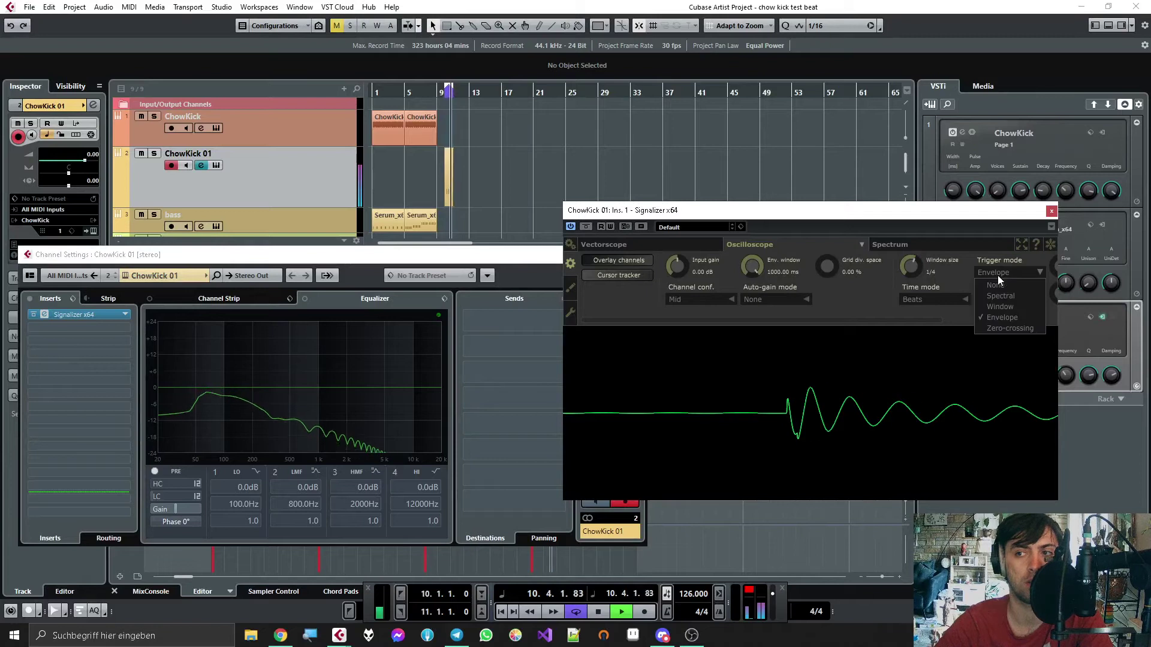
pyautogui.click(999, 307)
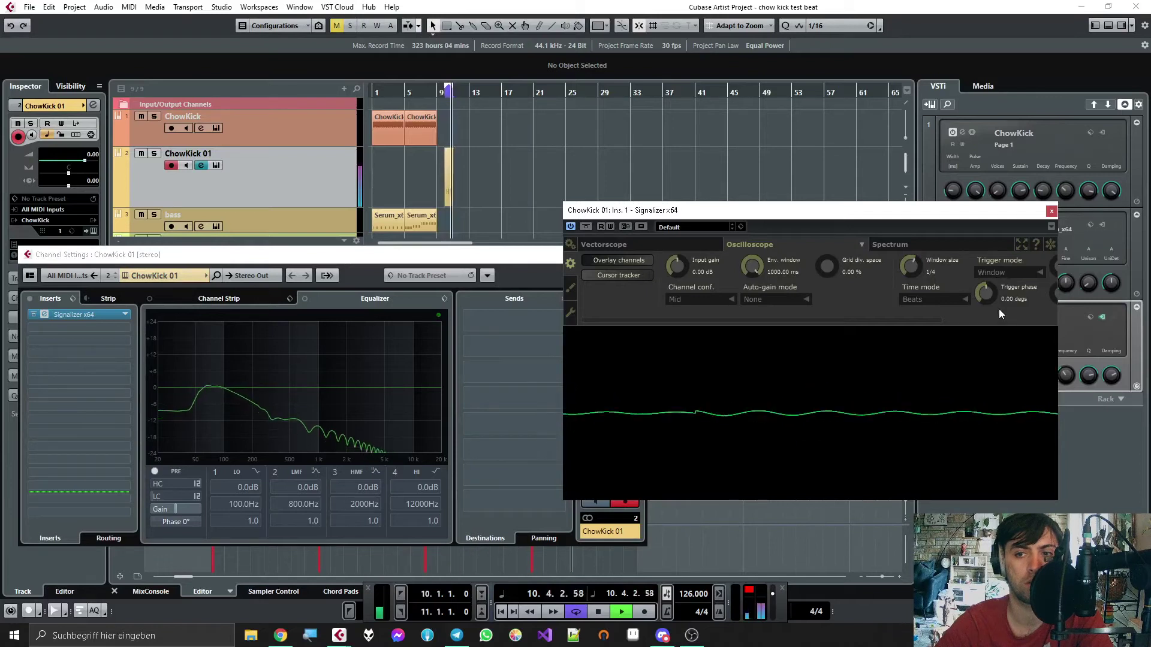
pyautogui.moveTo(911, 269); pyautogui.dragTo(912, 231)
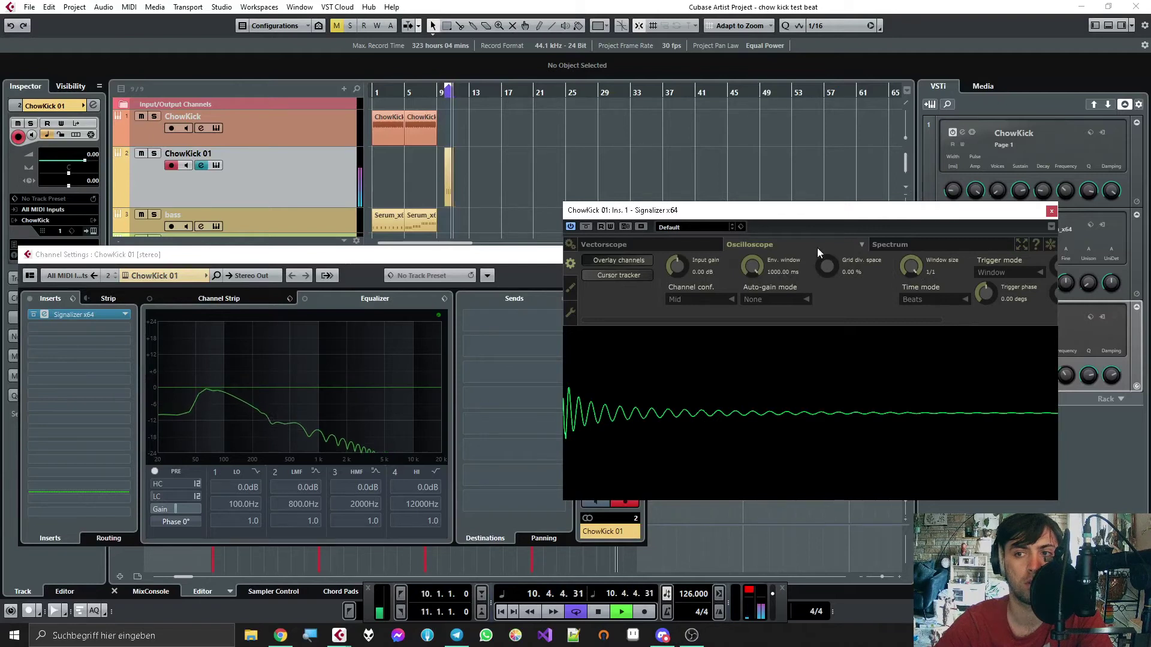
pyautogui.moveTo(675, 266); pyautogui.dragTo(675, 265)
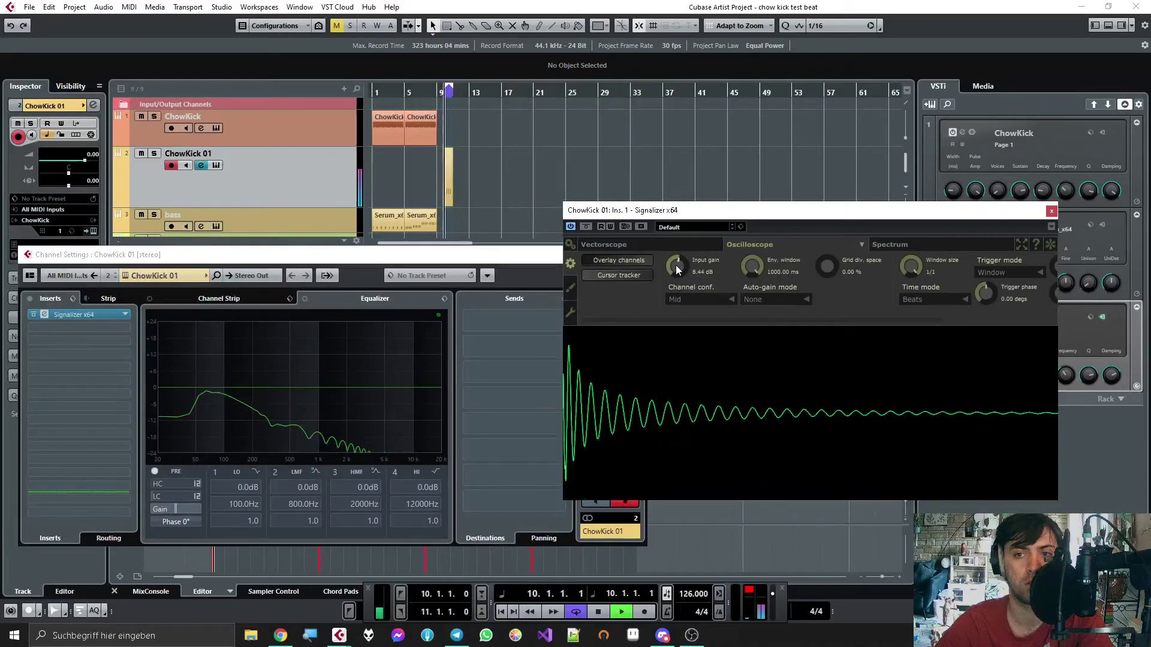
# Step: Close the ChowKick 01 channel settings window and stop playback
pyautogui.moveTo(517, 256); pyautogui.dragTo(269, 256)
pyautogui.click(390, 253)
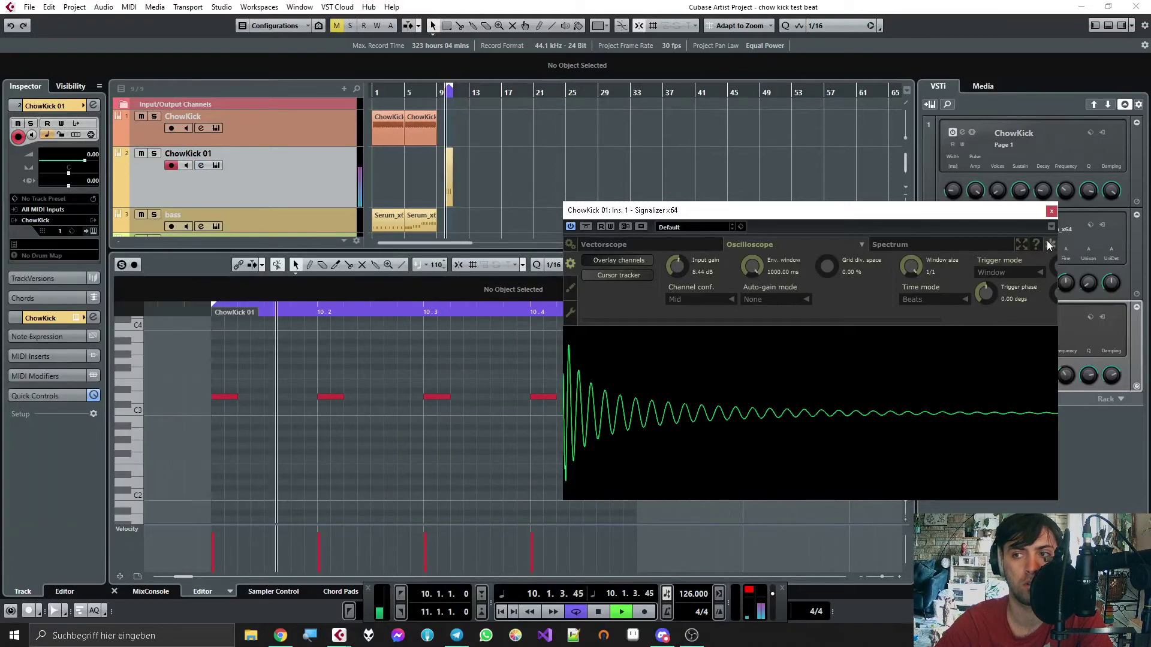
pyautogui.click(742, 150)
pyautogui.press('space')
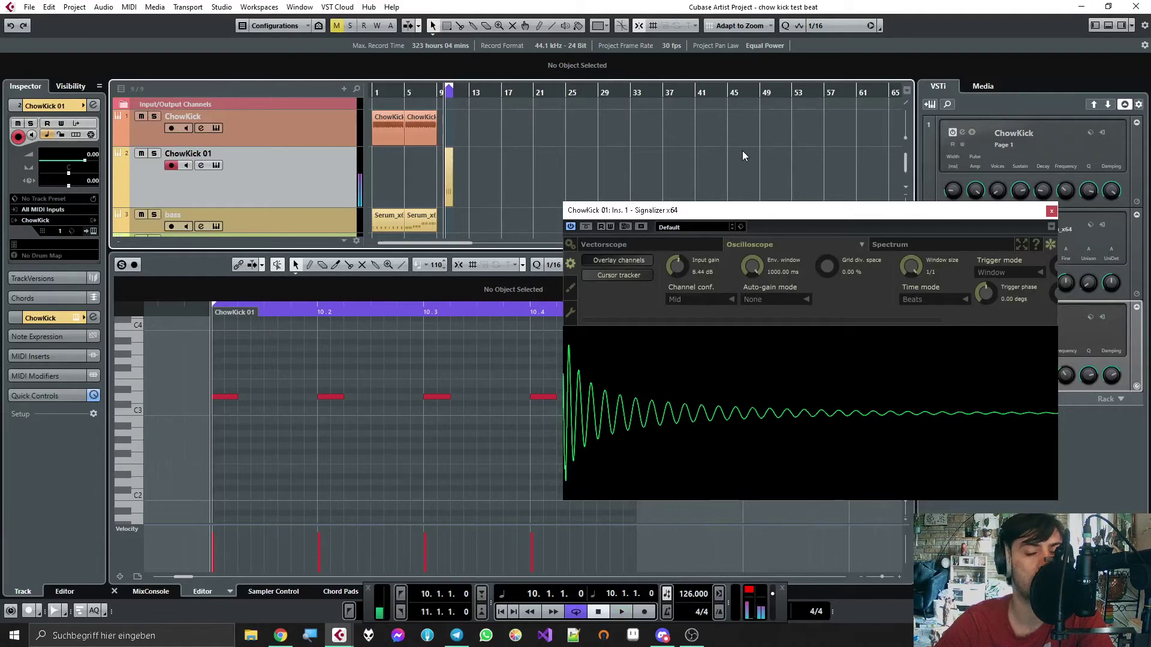
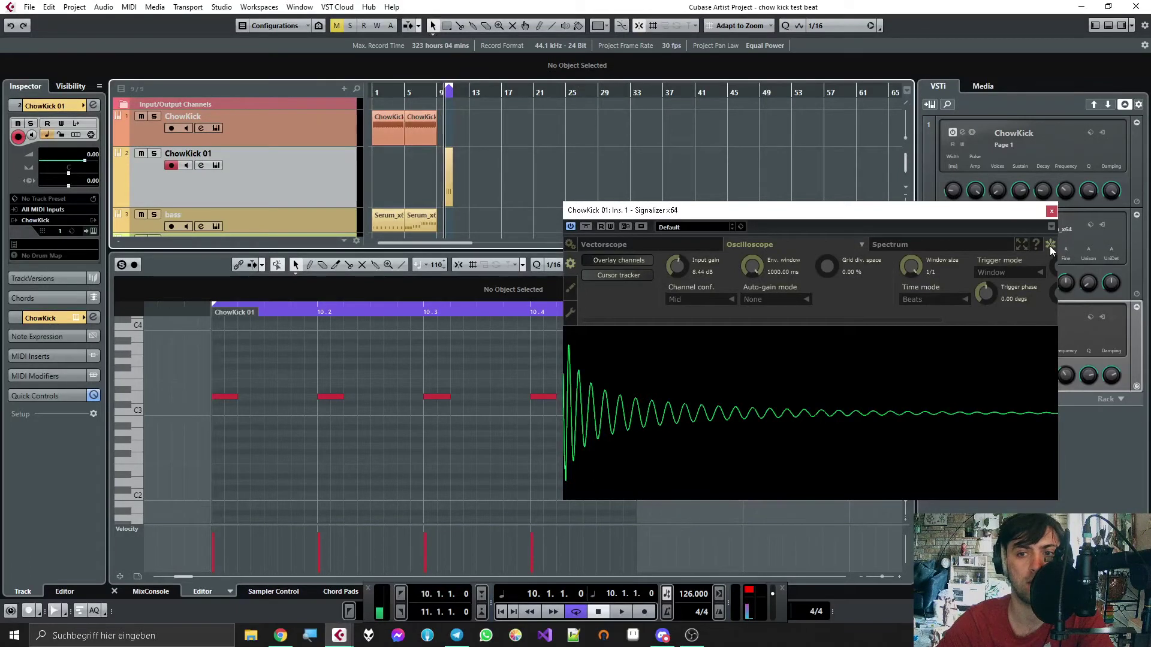
# Step: Resume playback and open the media File Browser, moving the Signalizer window out of its way
pyautogui.press('space')
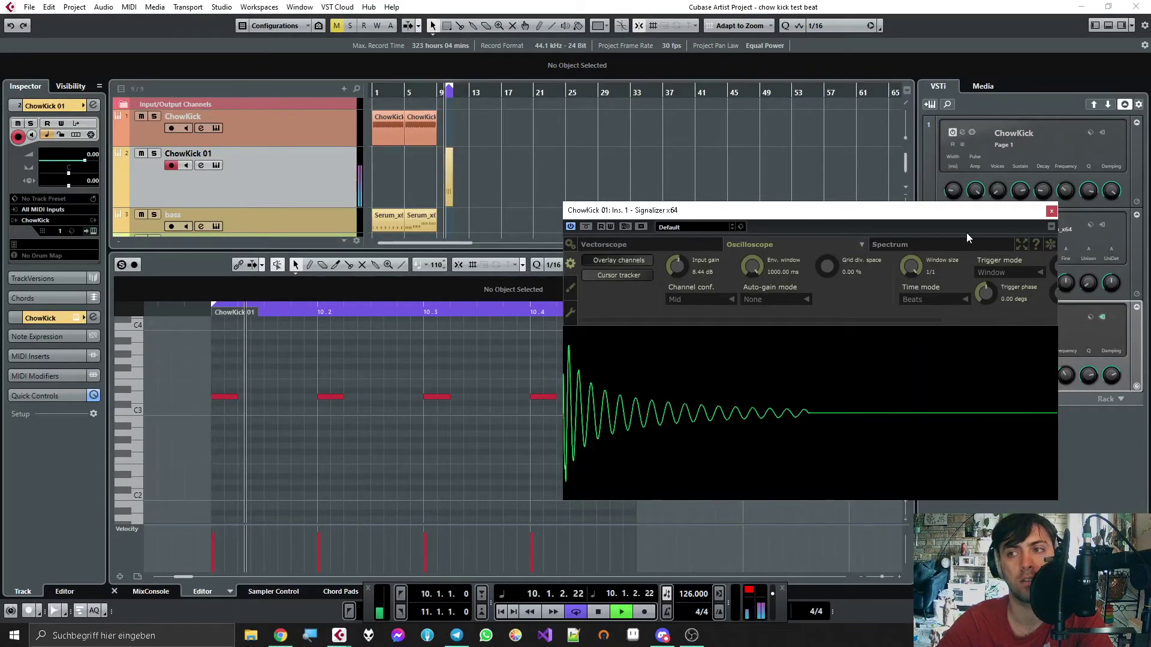
pyautogui.moveTo(952, 216); pyautogui.dragTo(970, 201)
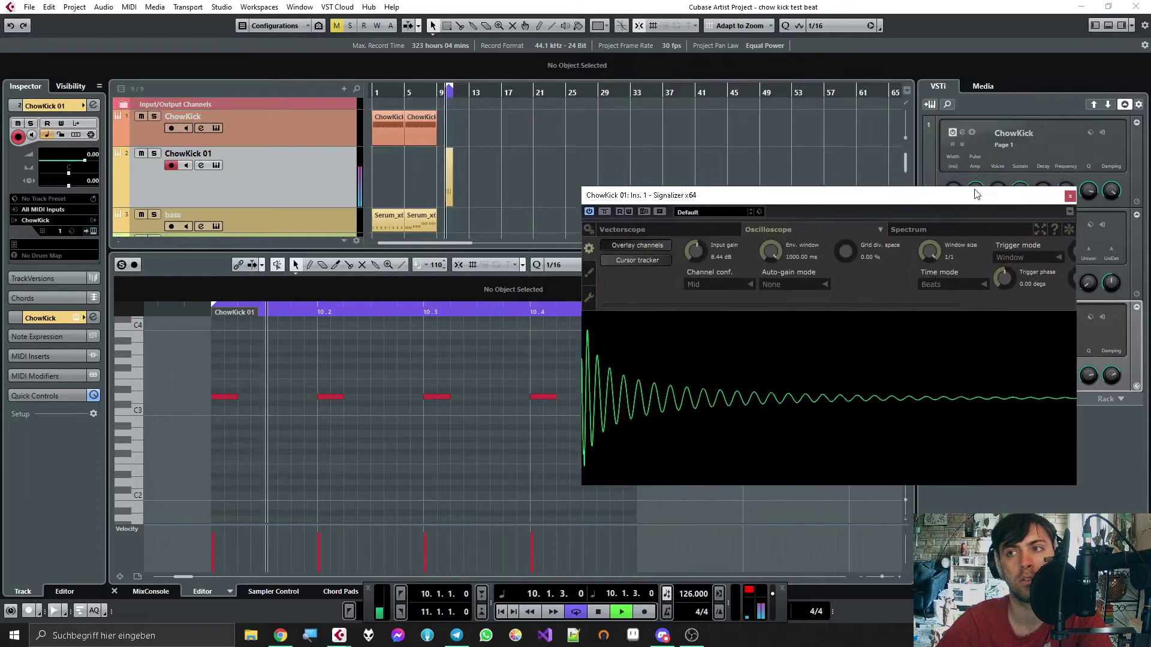
pyautogui.click(990, 85)
pyautogui.moveTo(1047, 199); pyautogui.dragTo(1024, 102)
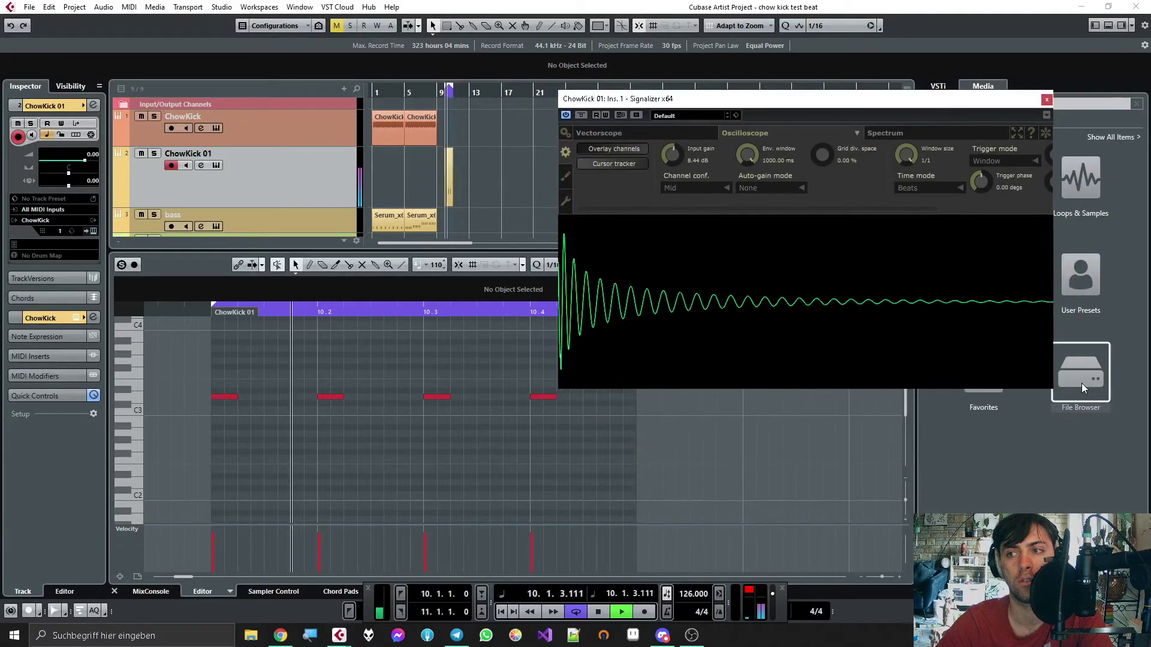
pyautogui.click(1081, 384)
pyautogui.moveTo(887, 107); pyautogui.dragTo(828, 473)
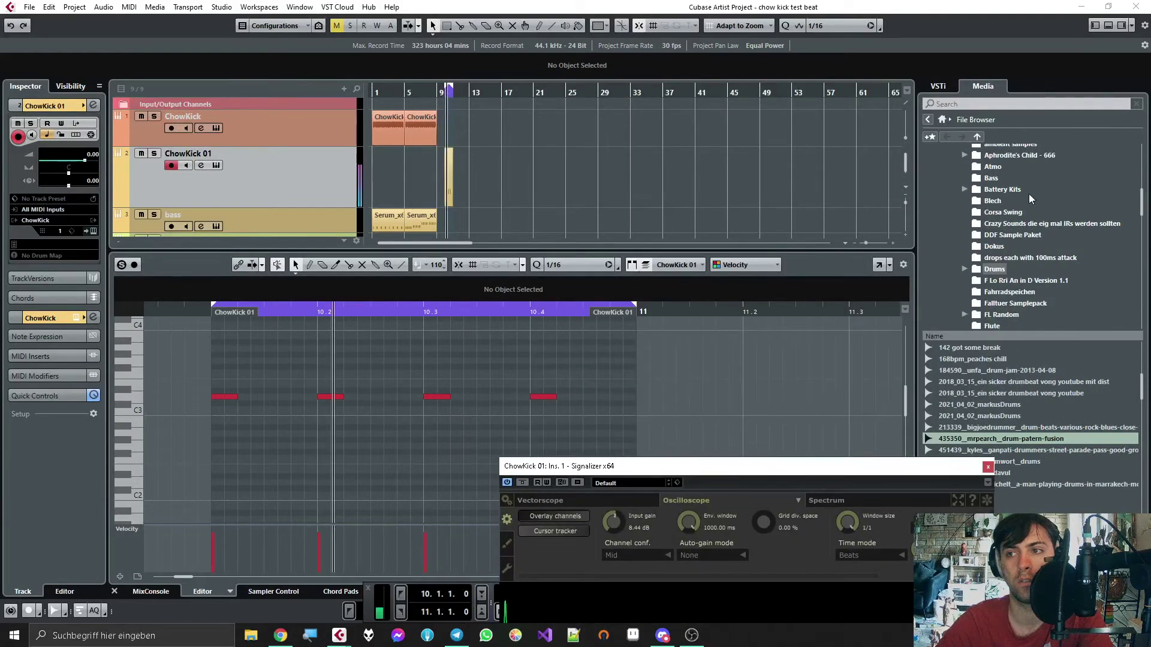
# Step: Open the WaveGAN_base folder inside AI Kicks and audition several kick samples, including 14 and 16
pyautogui.scroll(2, 1020, 195)
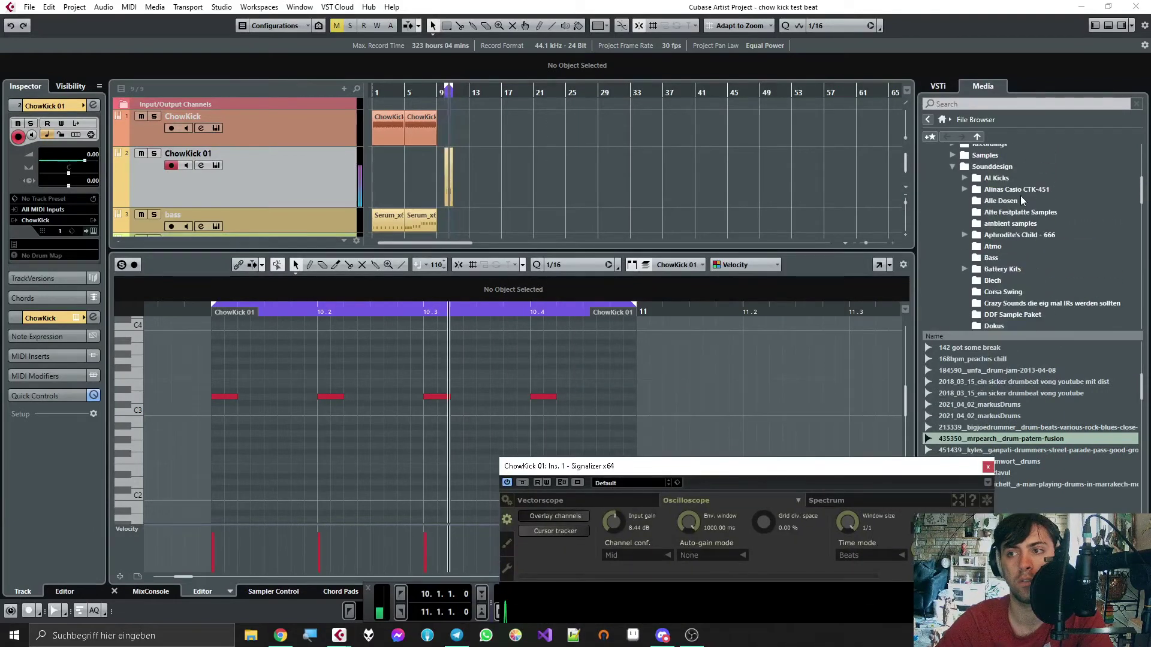
pyautogui.click(985, 179)
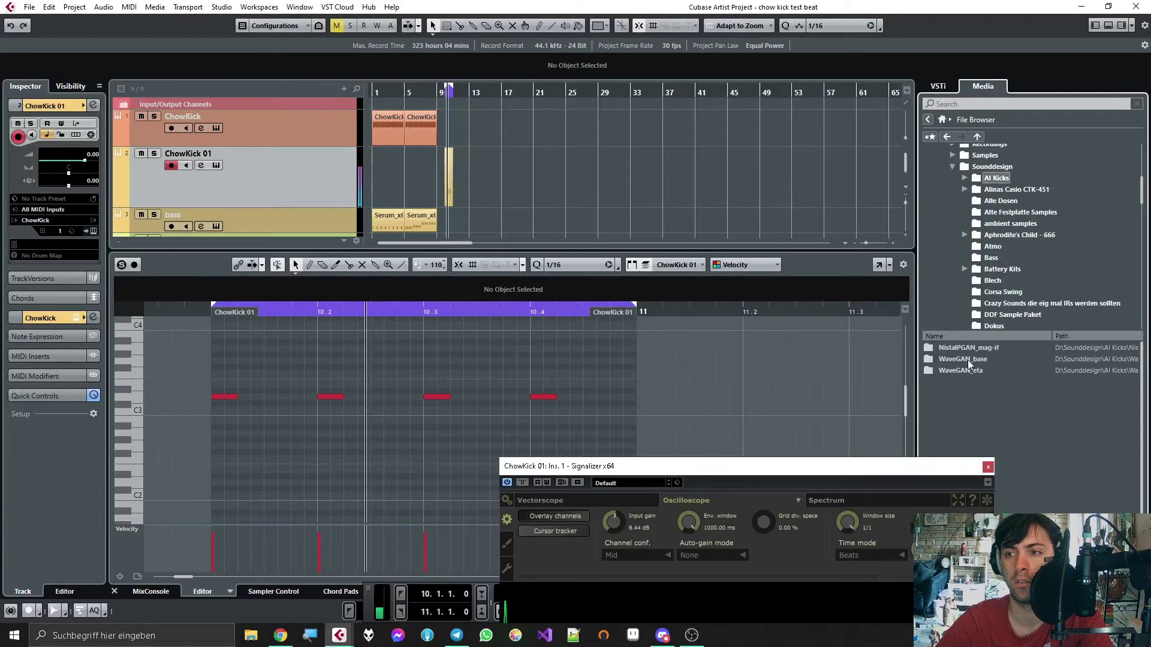
pyautogui.doubleClick(968, 360)
pyautogui.click(982, 368)
pyautogui.click(973, 414)
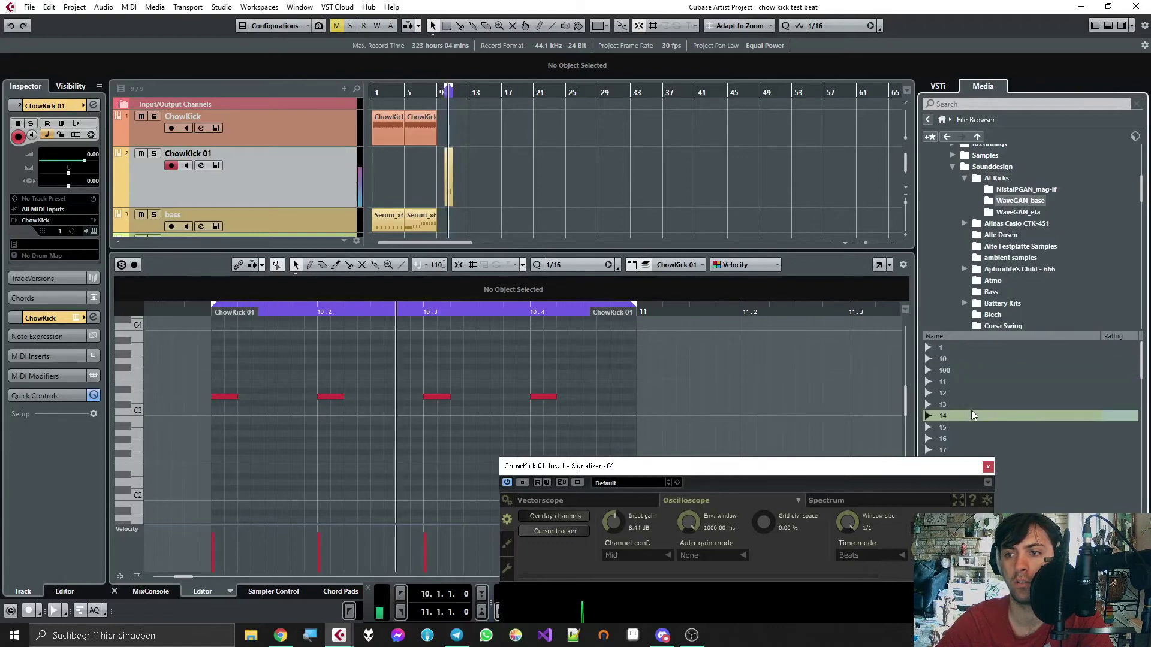
pyautogui.click(1014, 438)
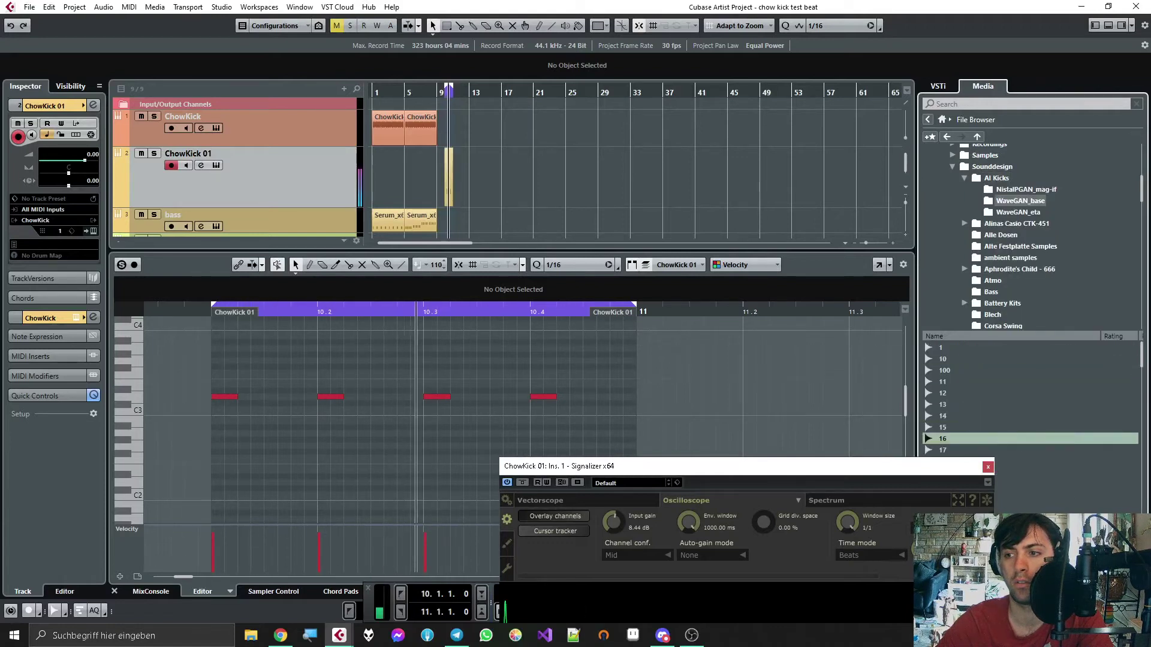
pyautogui.click(1061, 484)
pyautogui.click(1072, 497)
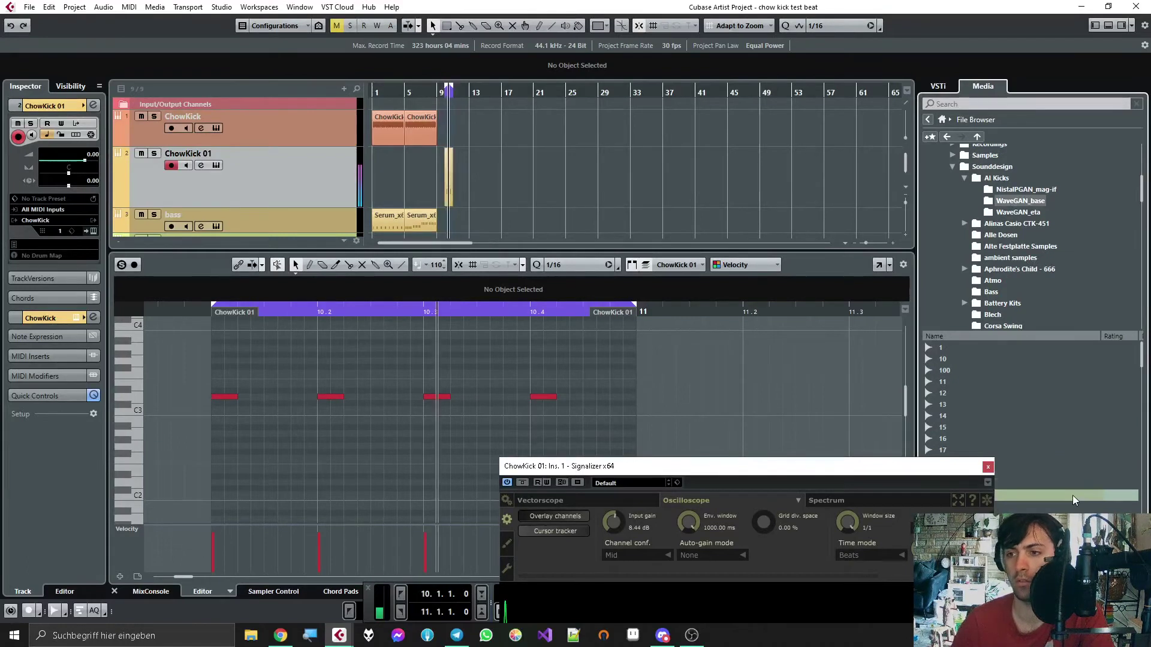
# Step: Add kick sample 2 on a new audio track above ChowKick 01 and lower that track's volume to -30.6 dB
pyautogui.press('Up')
pyautogui.moveTo(1055, 488)
pyautogui.mouseDown()
pyautogui.moveTo(935, 300)
pyautogui.moveTo(803, 204)
pyautogui.moveTo(528, 193)
pyautogui.moveTo(546, 120)
pyautogui.moveTo(542, 154)
pyautogui.mouseUp()
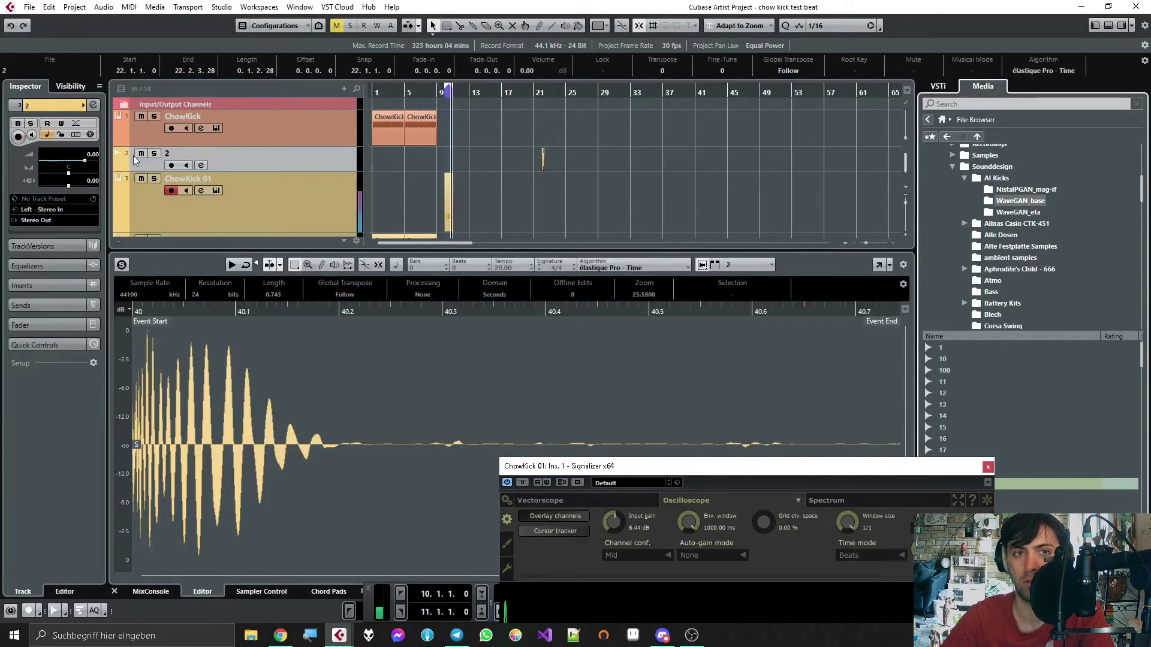
pyautogui.moveTo(83, 162); pyautogui.dragTo(48, 166)
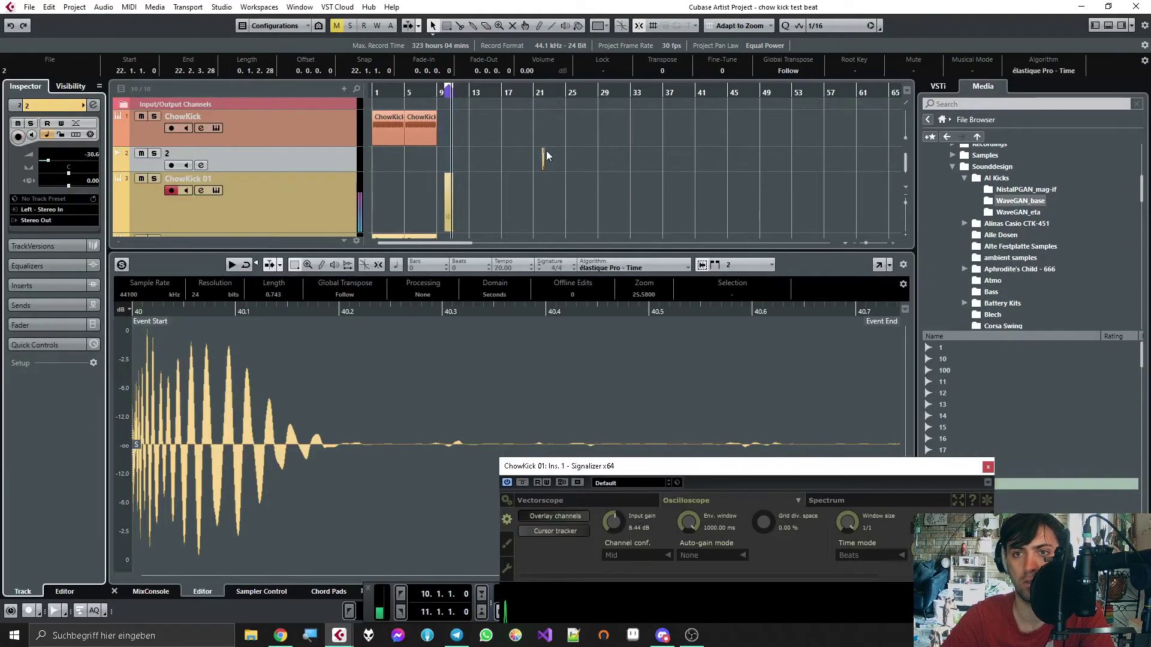
# Step: Move the sample event to the start of bar 10 and duplicate it three times to fill the four beats
pyautogui.hotkey('ctrl', 'x')
pyautogui.hotkey('ctrl', 'v')
pyautogui.scroll(4, 433, 157)
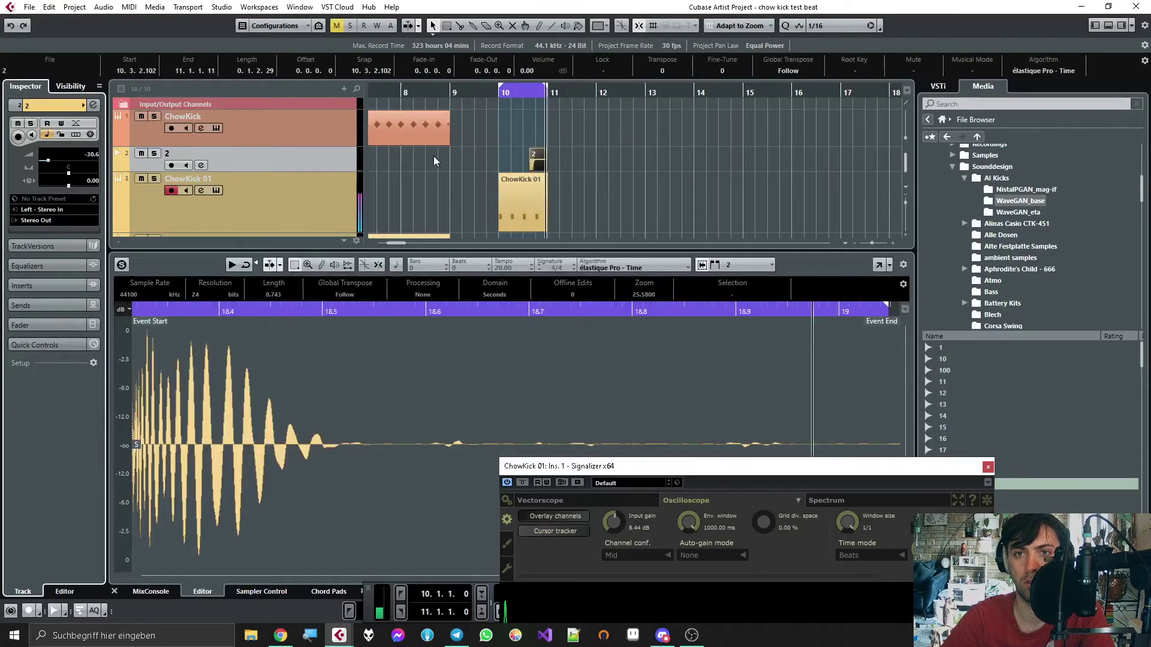
pyautogui.scroll(2, 433, 159)
pyautogui.moveTo(554, 165); pyautogui.dragTo(461, 150)
pyautogui.hotkey('ctrl', 'd')
pyautogui.hotkey('ctrl', 'd')
pyautogui.hotkey('ctrl', 'd')
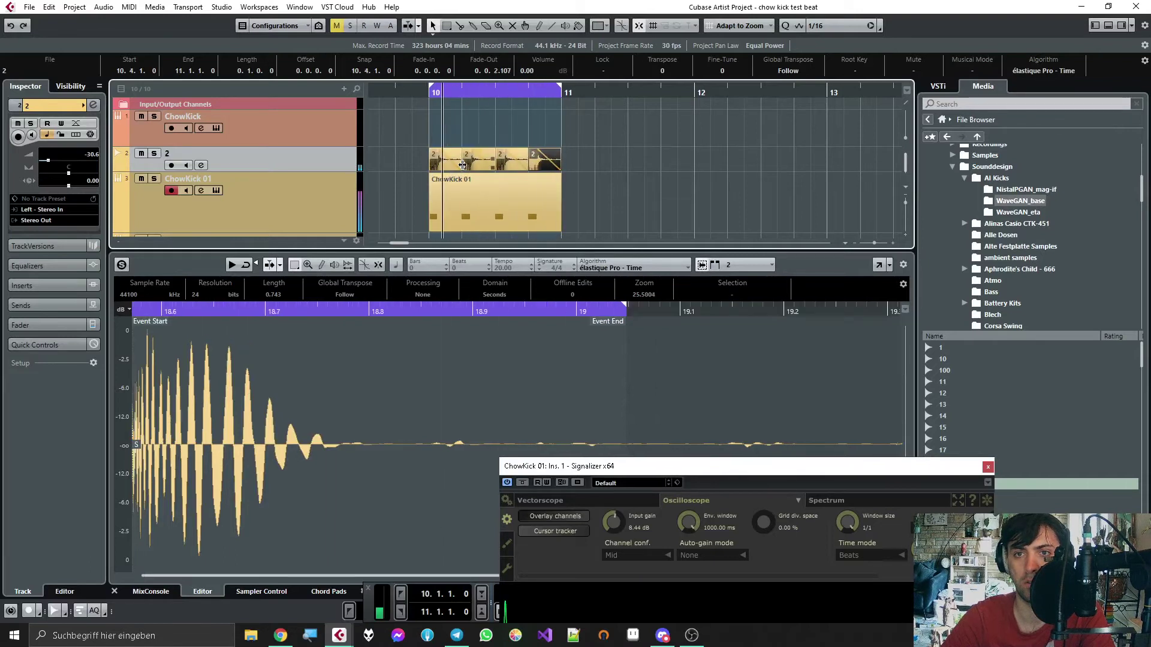
# Step: Raise the volume of track 2 to -11.7 dB, check its channel settings and toggle its mute while the loop plays
pyautogui.moveTo(48, 160); pyautogui.dragTo(65, 163)
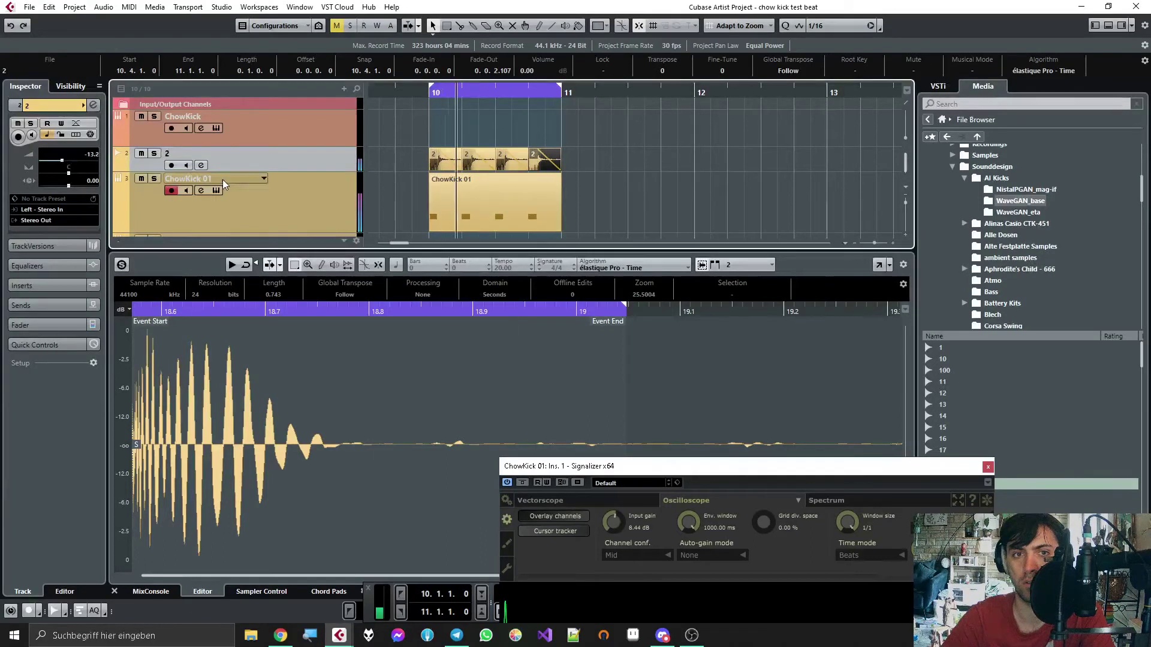
pyautogui.click(201, 165)
pyautogui.moveTo(276, 253); pyautogui.dragTo(577, 211)
pyautogui.click(211, 478)
pyautogui.click(222, 481)
pyautogui.click(673, 210)
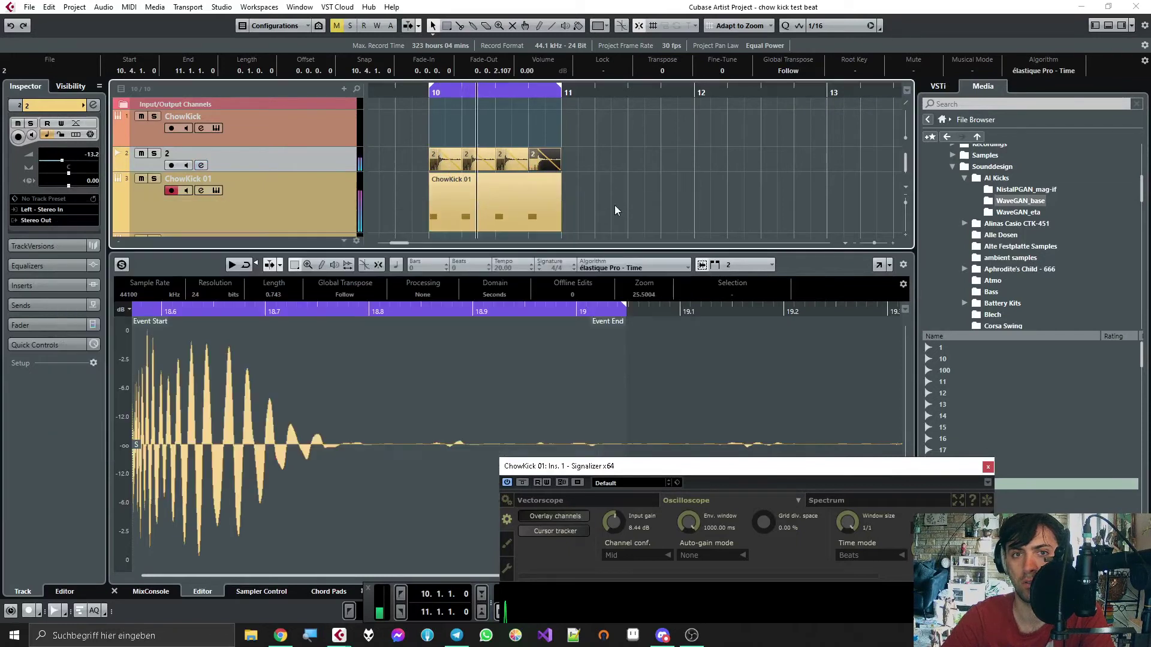
pyautogui.scroll(3, 77, 155)
pyautogui.scroll(1, 77, 155)
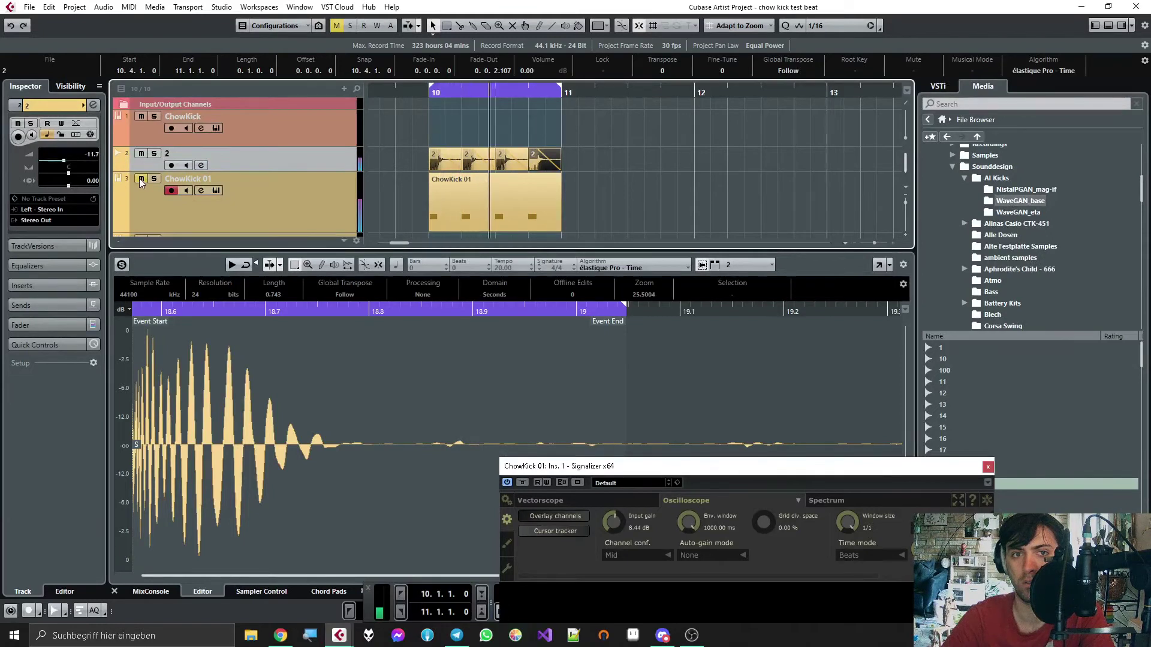
pyautogui.click(142, 154)
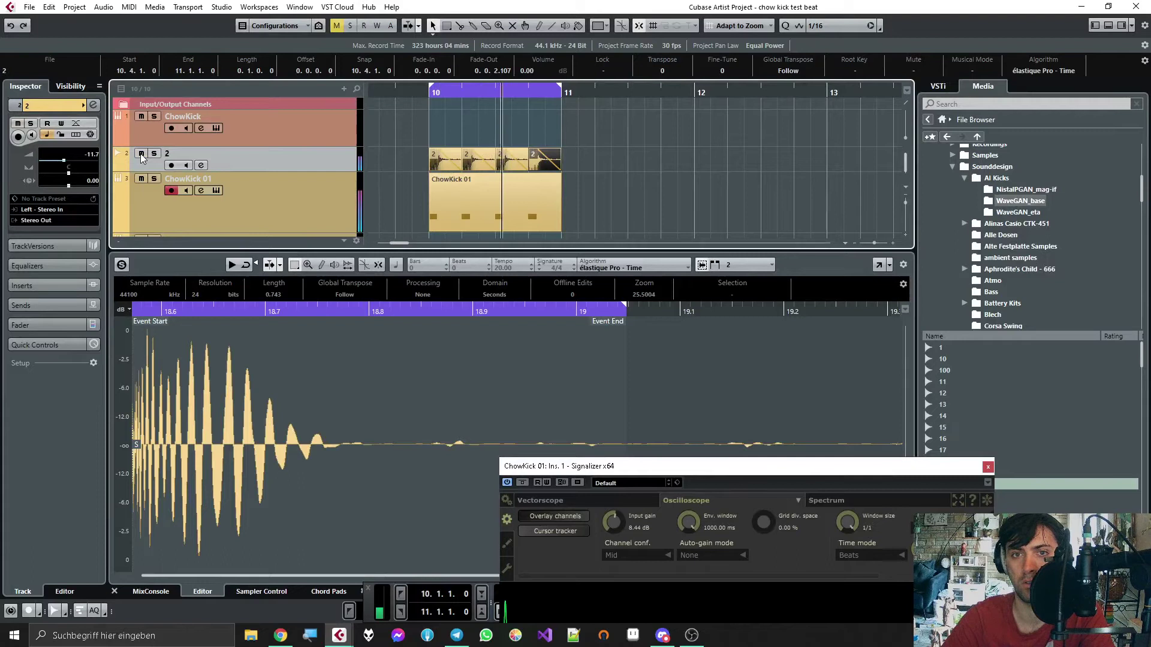
# Step: Bring the Signalizer window back into full view, stop playback and show its Vectorscope
pyautogui.click(622, 187)
pyautogui.moveTo(688, 473); pyautogui.dragTo(815, 200)
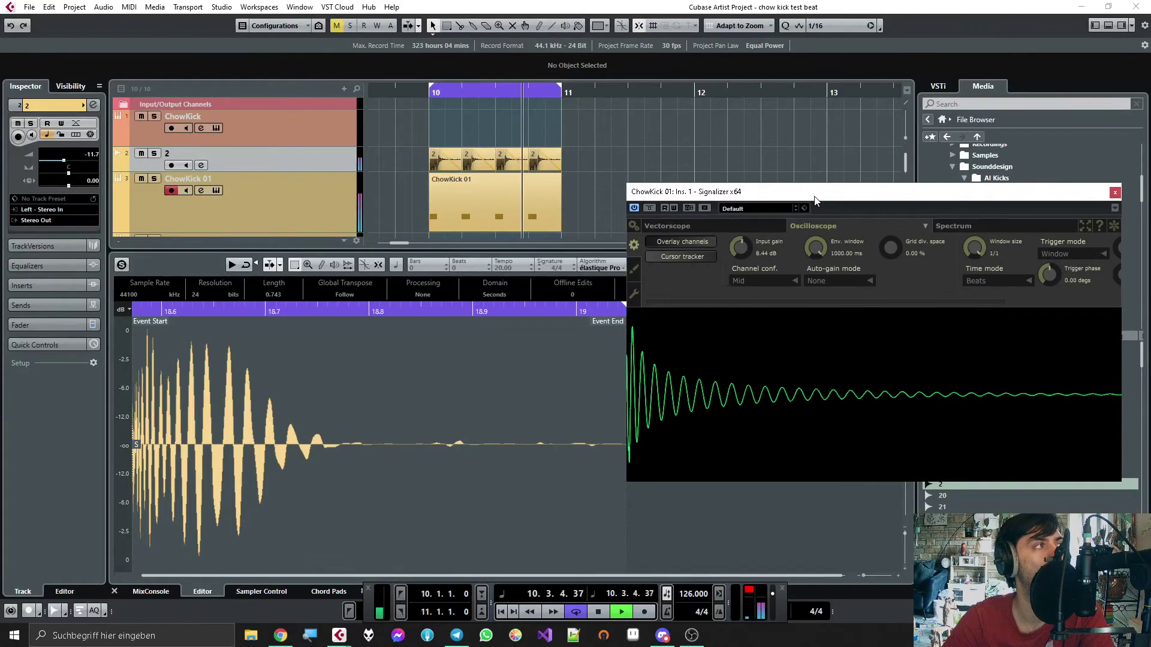
pyautogui.press('space')
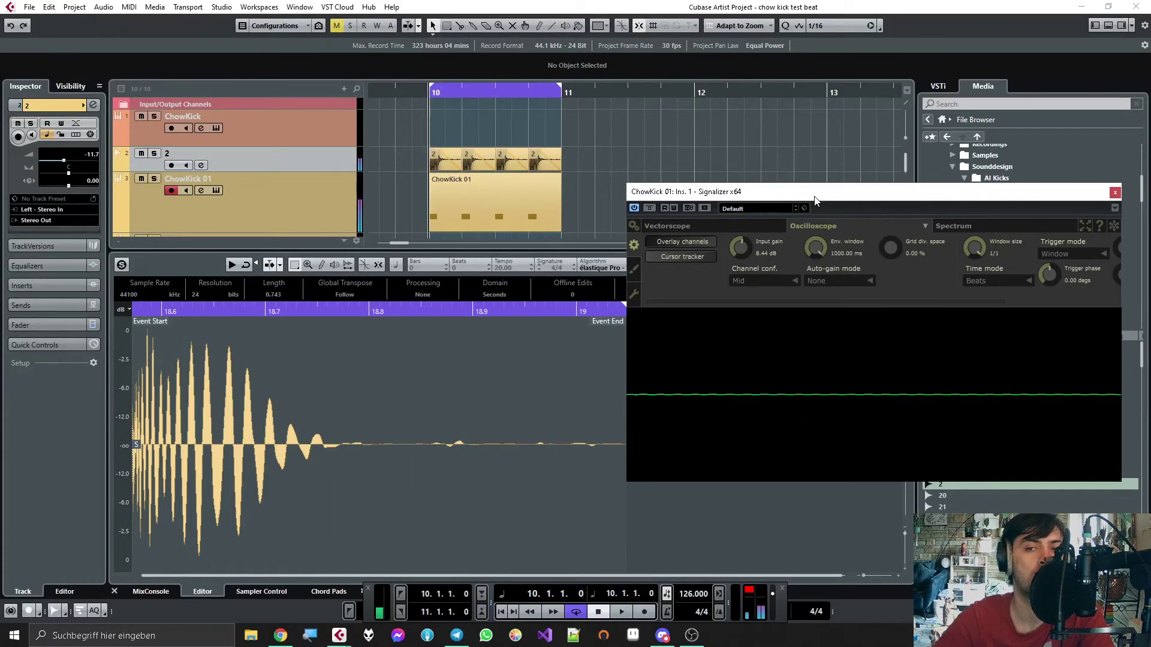
pyautogui.click(739, 229)
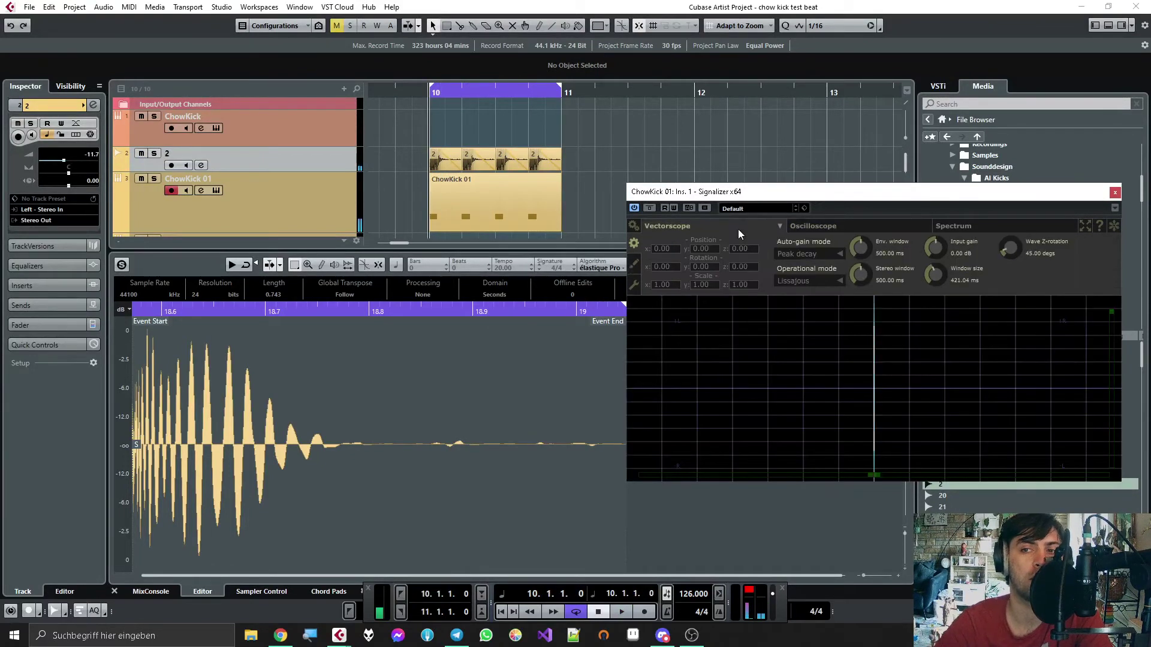
# Step: Close Signalizer and hide the media browser and the lower editor zone
pyautogui.click(1115, 193)
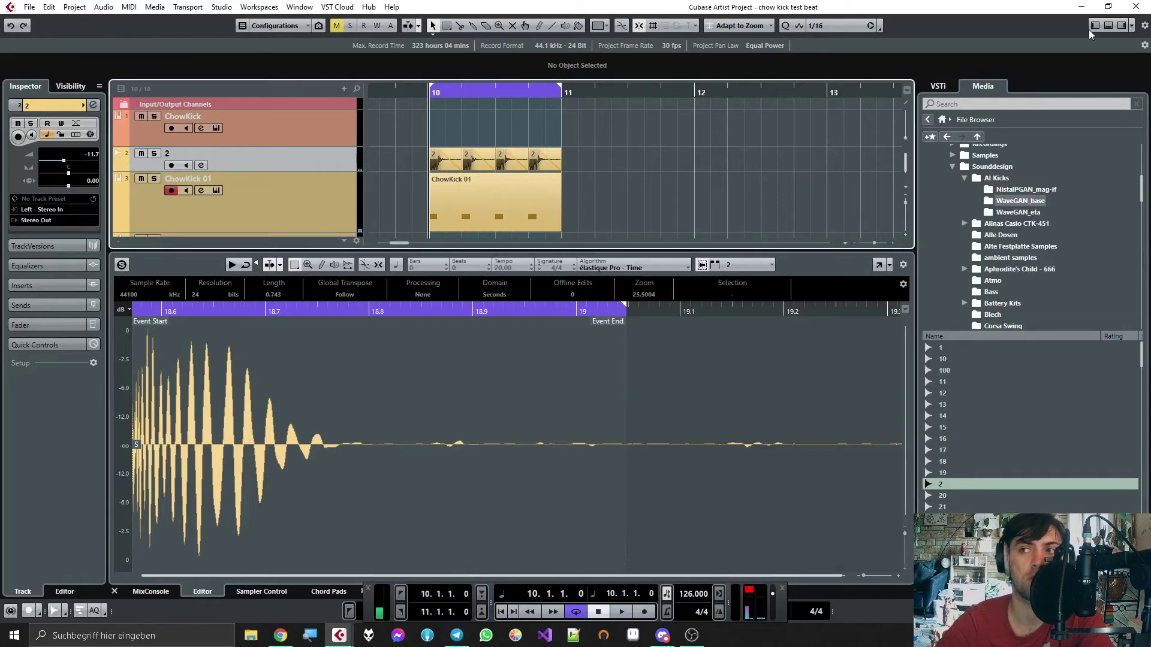
pyautogui.click(1120, 26)
pyautogui.click(1108, 25)
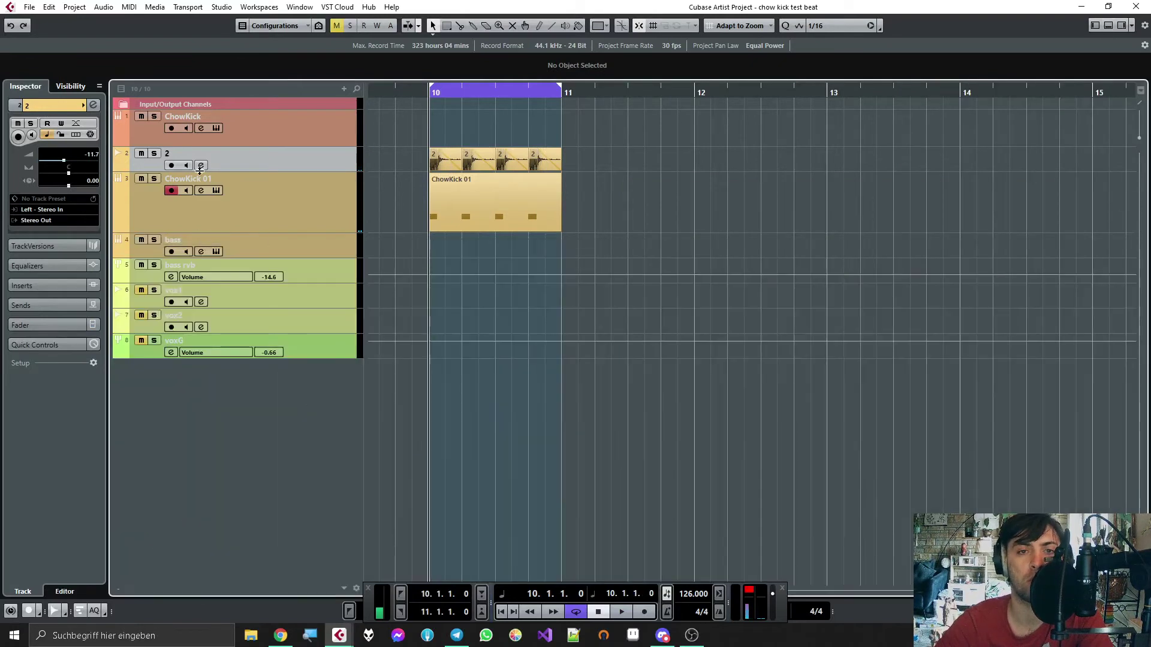
# Step: Remove the sample track 2 and the ChowKick 01 track from the project
pyautogui.keyDown('ctrl'); pyautogui.click(247, 209); pyautogui.keyUp('ctrl')
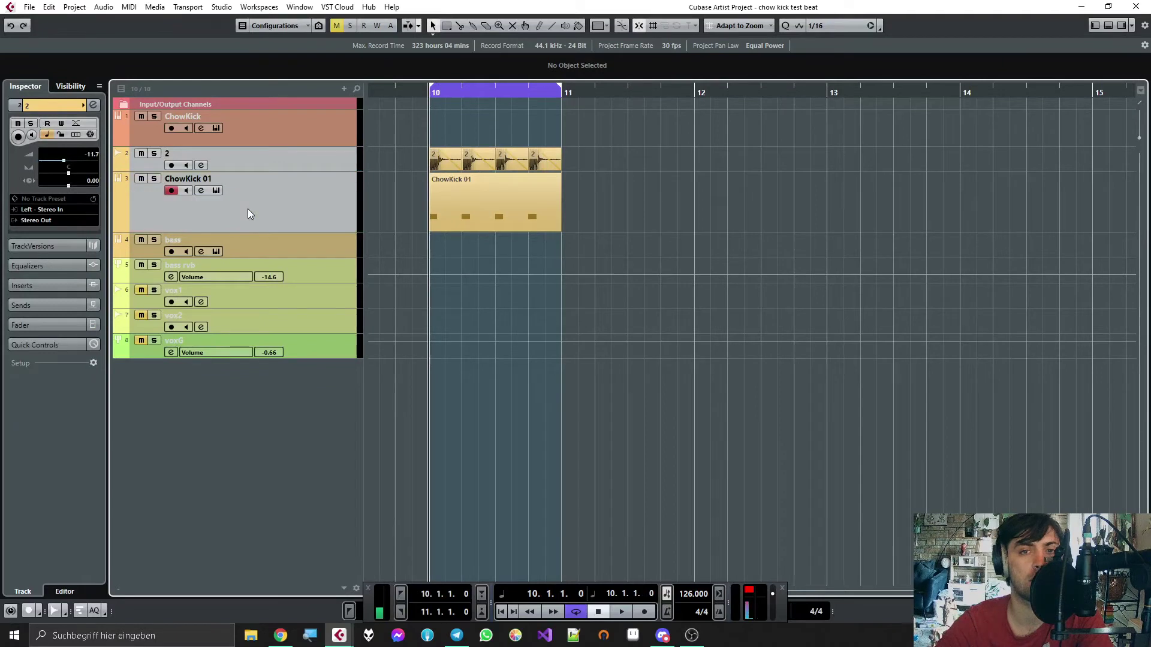
pyautogui.rightClick(281, 161)
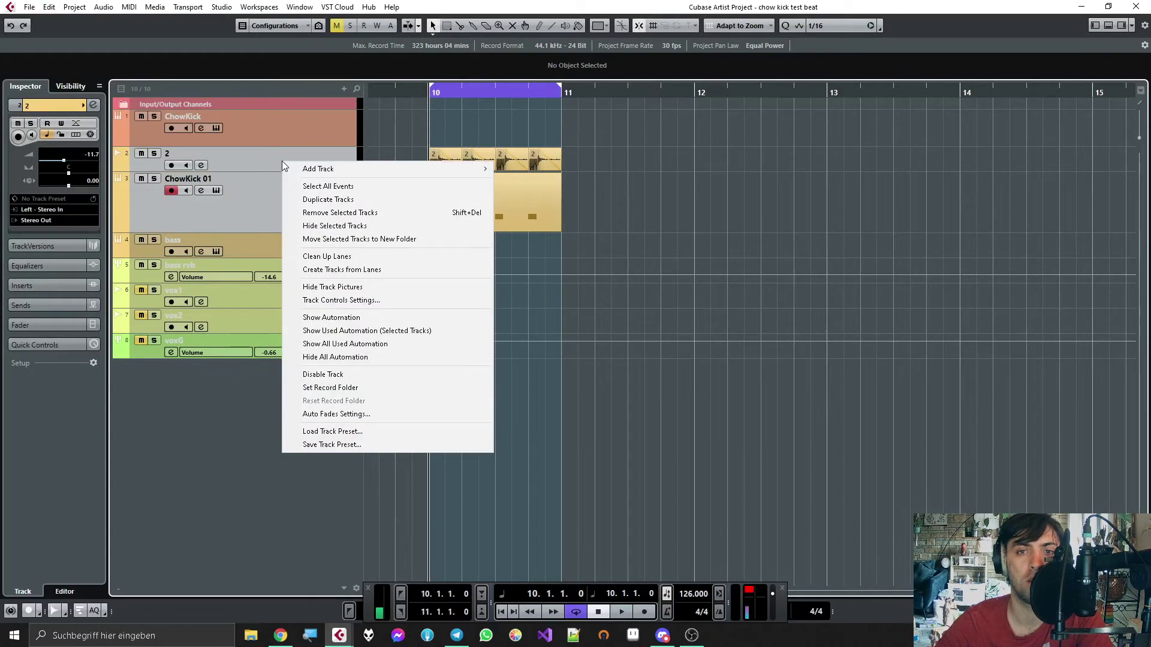
pyautogui.click(328, 214)
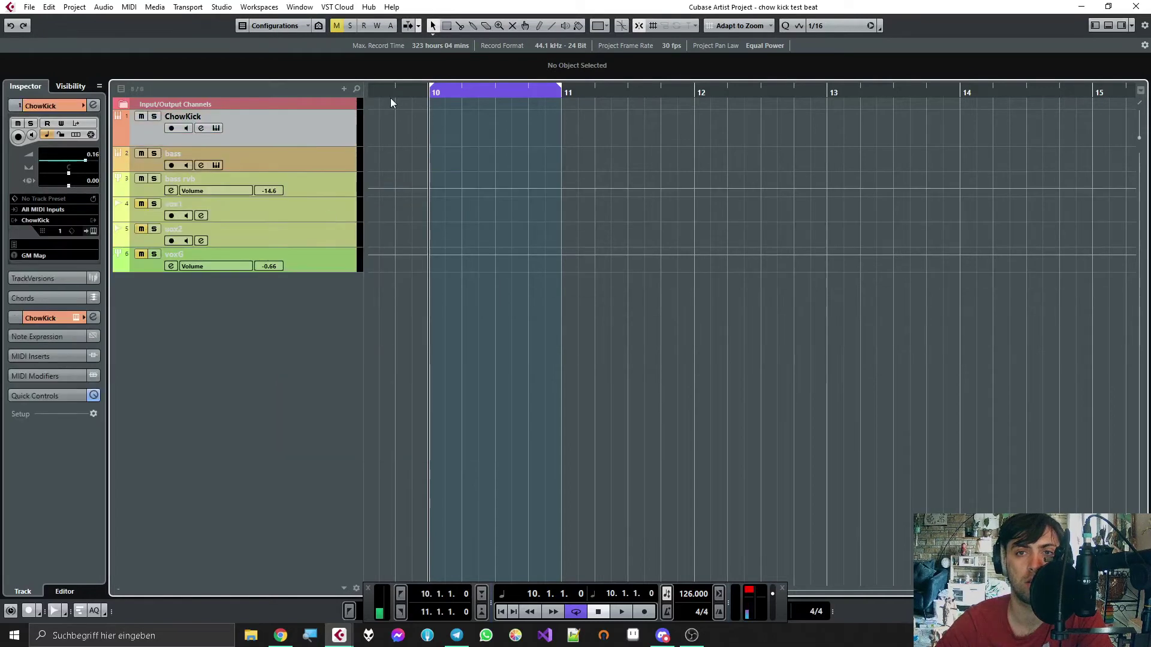
# Step: Play the beat from bar 1 with the vox tracks unmuted and select all events in the project
pyautogui.moveTo(389, 95); pyautogui.dragTo(322, 95)
pyautogui.press('space')
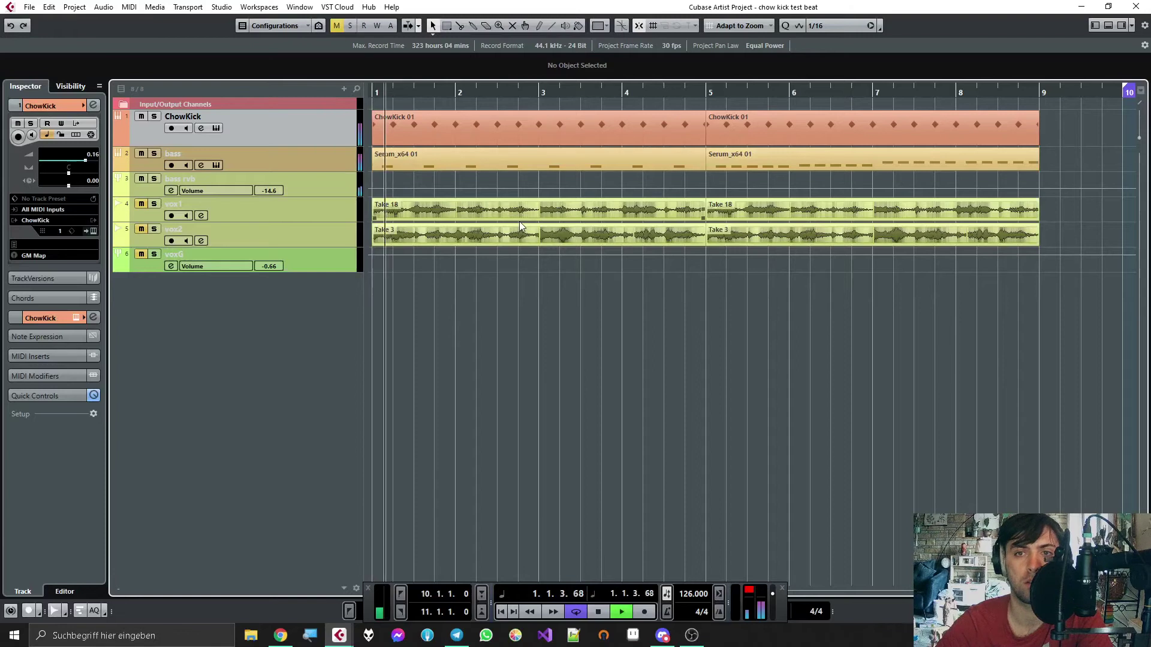
pyautogui.scroll(-2, 519, 222)
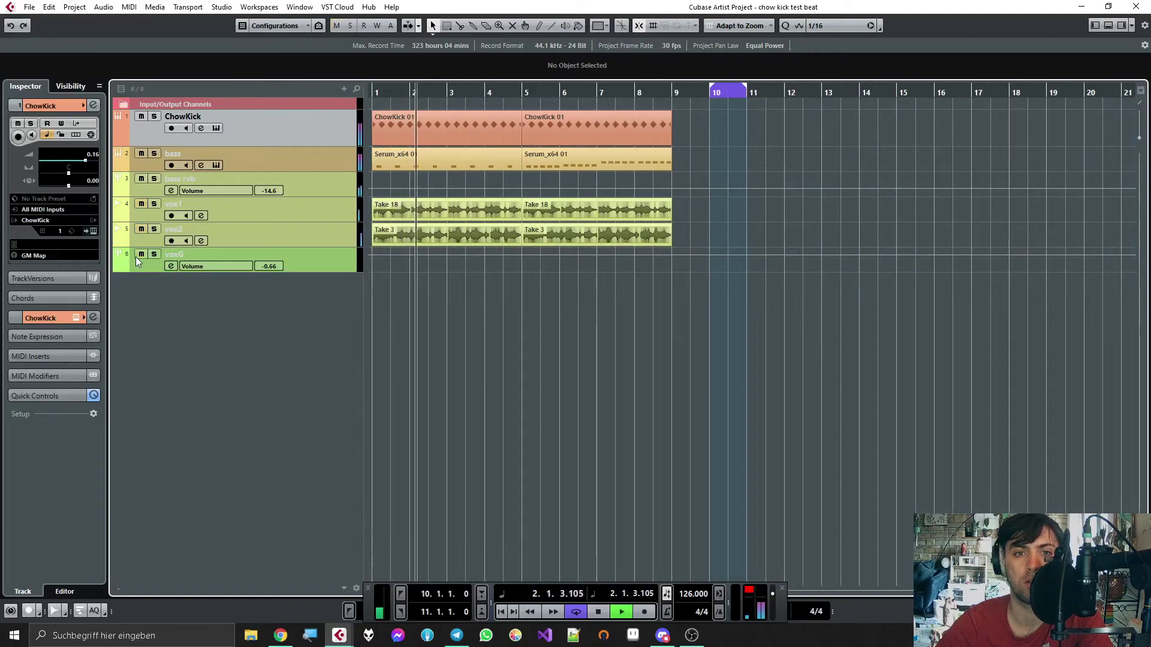
pyautogui.hotkey('ctrl', 'a')
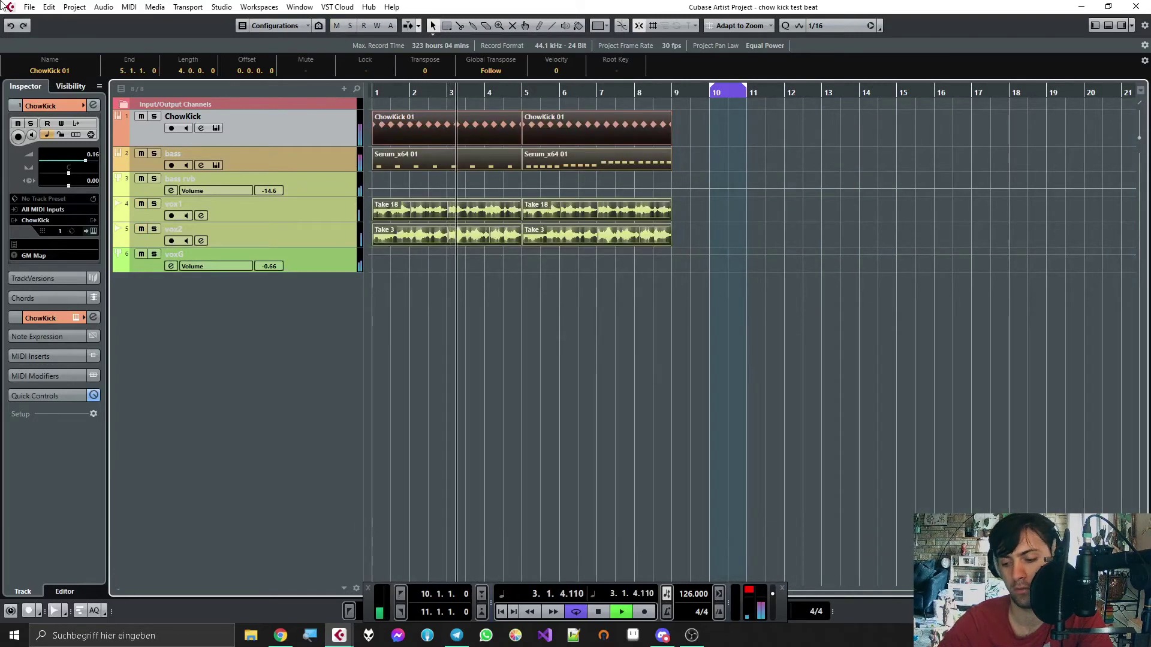
# Step: Set the cycle range to the selected events, bars 1 to 9, clear the selection and stop playback
pyautogui.press('p')
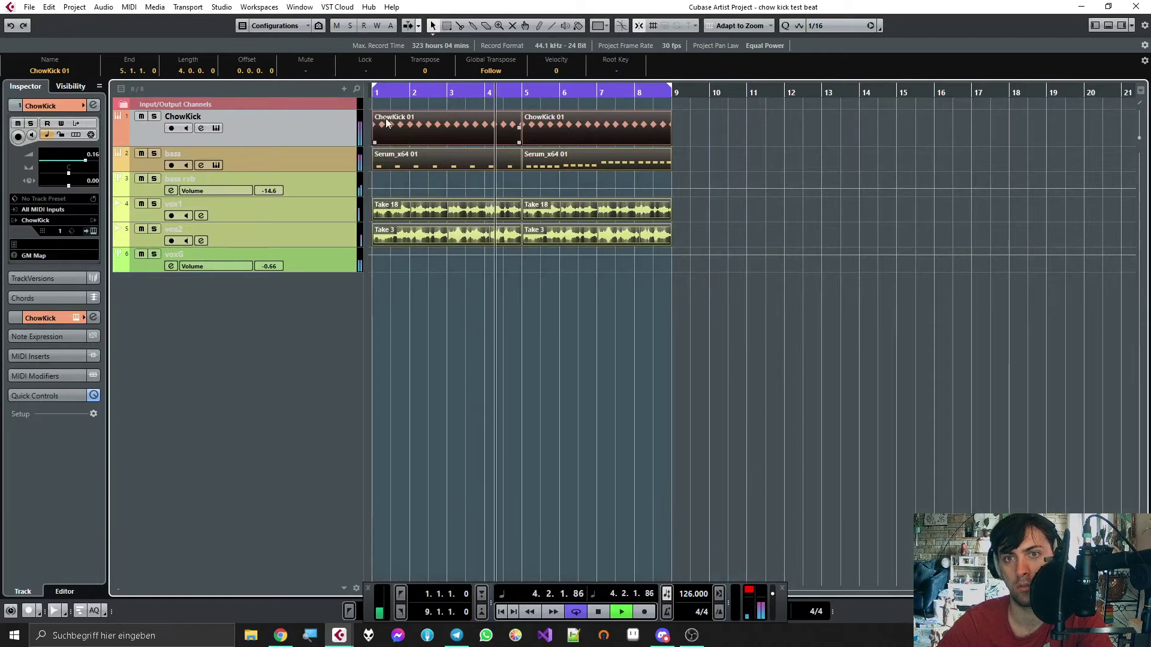
pyautogui.click(725, 168)
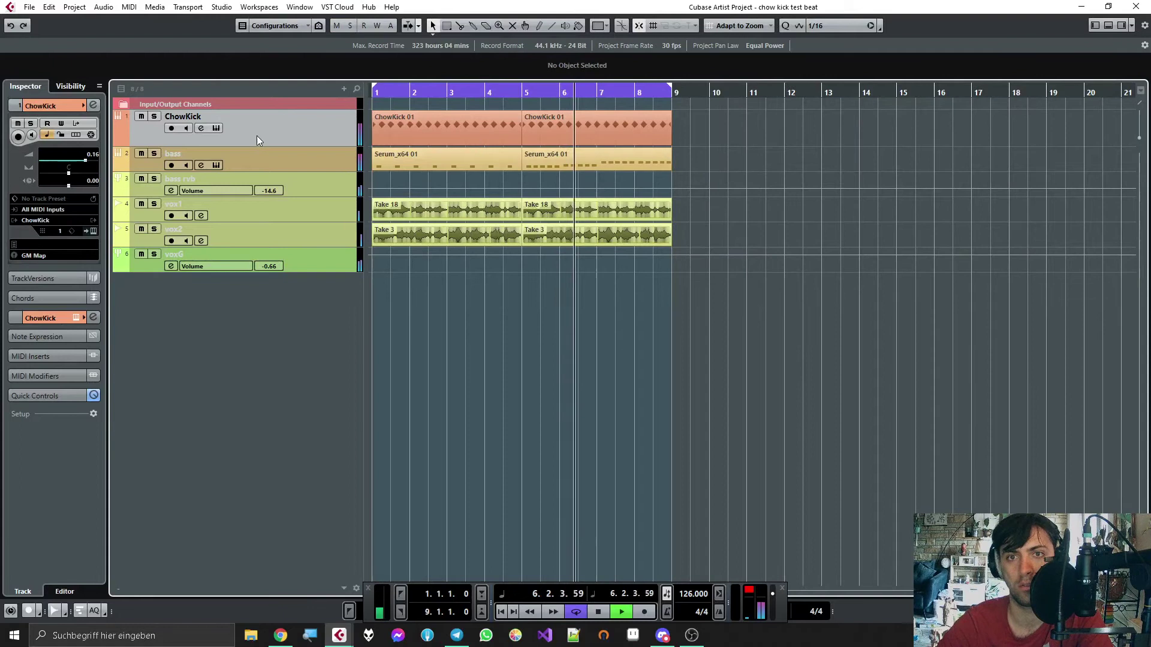
pyautogui.press('space')
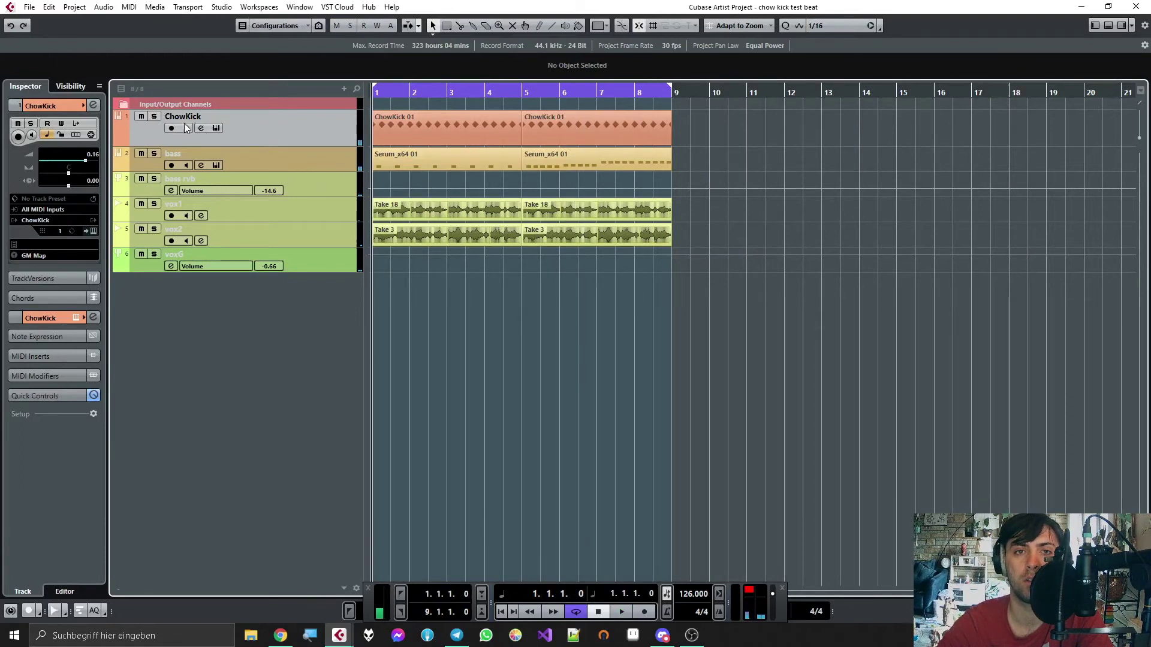
# Step: Solo the ChowKick track and open its channel settings showing the Disperser and FabFilter Pro-Q 2 inserts
pyautogui.click(200, 129)
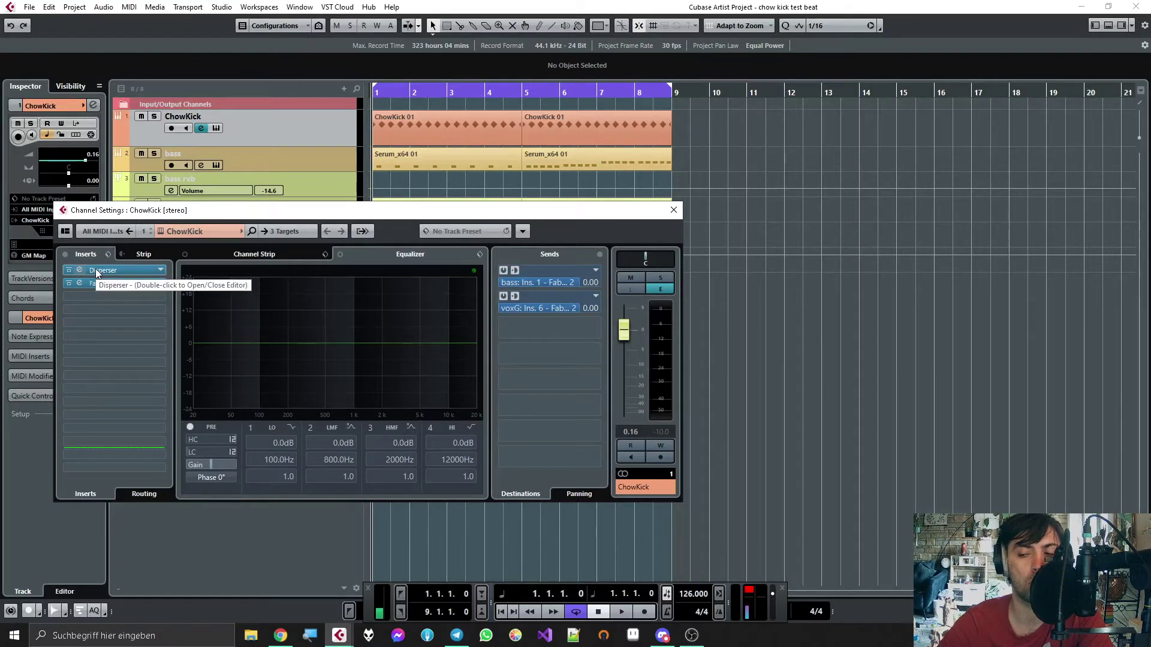
pyautogui.click(155, 116)
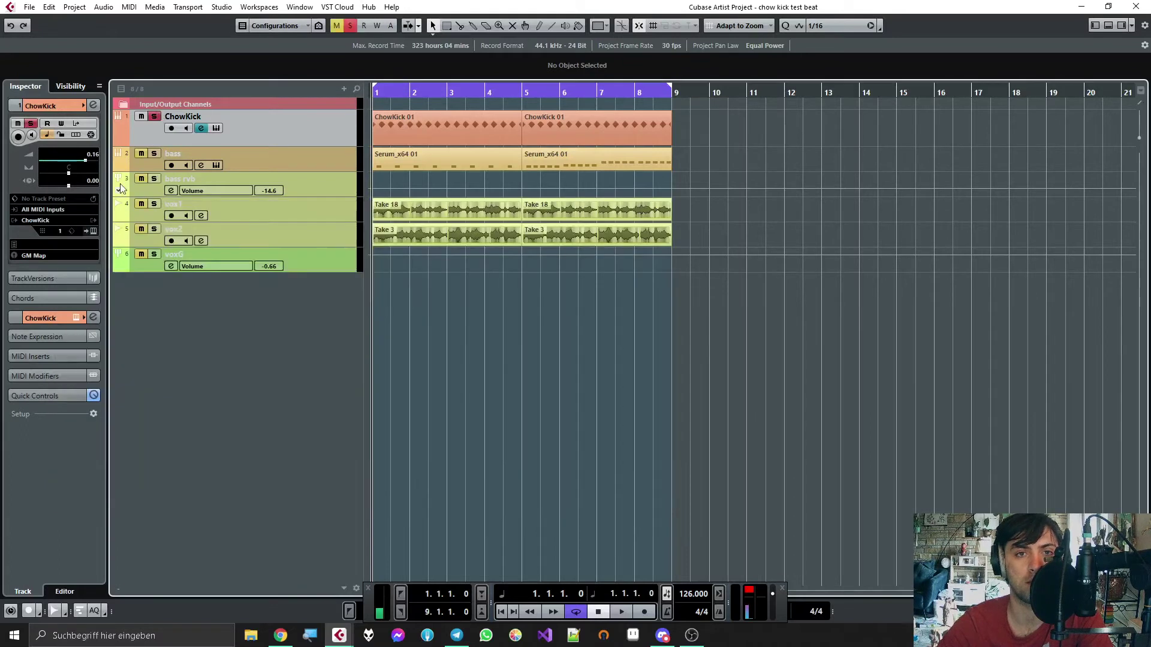
pyautogui.click(202, 128)
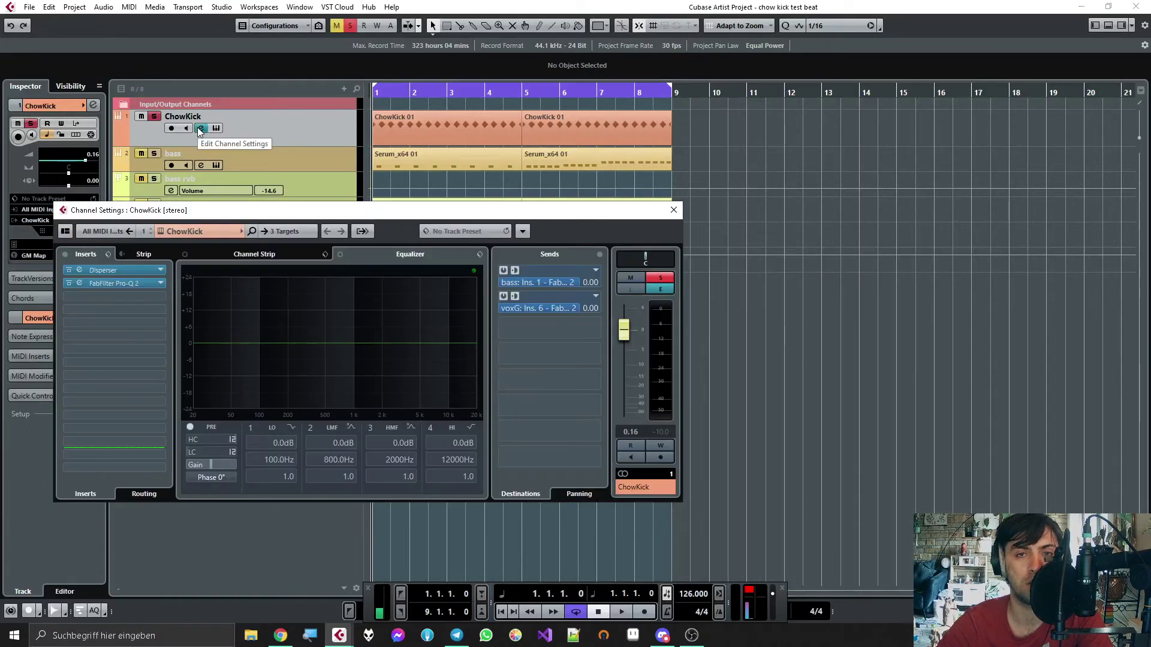
pyautogui.click(210, 128)
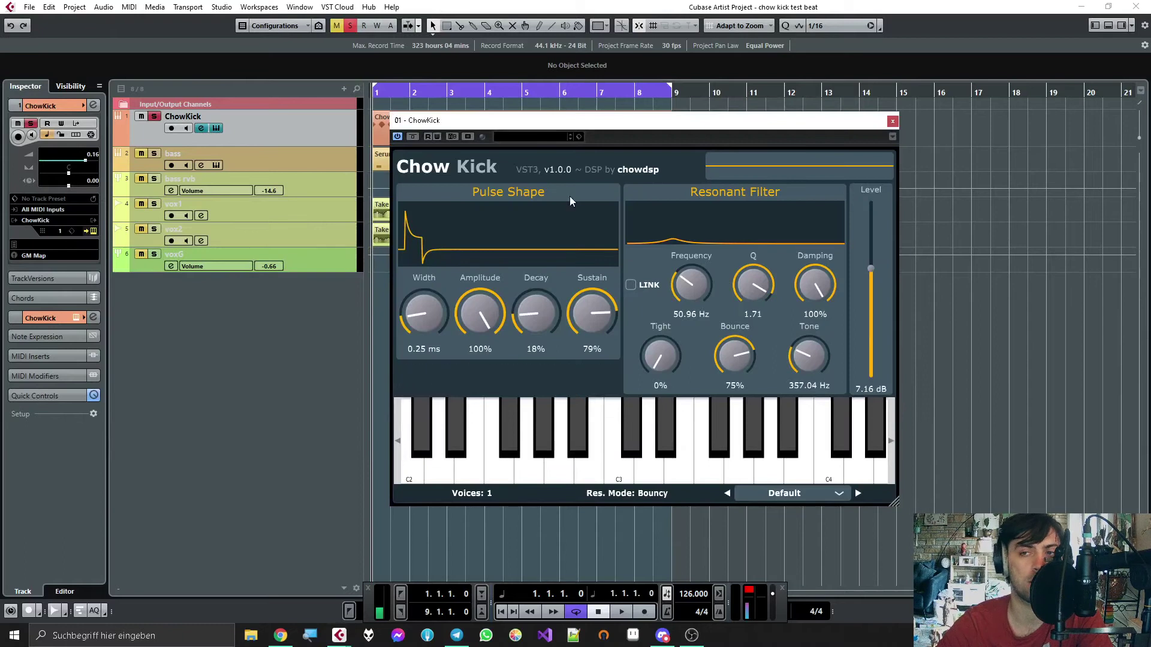
pyautogui.click(892, 121)
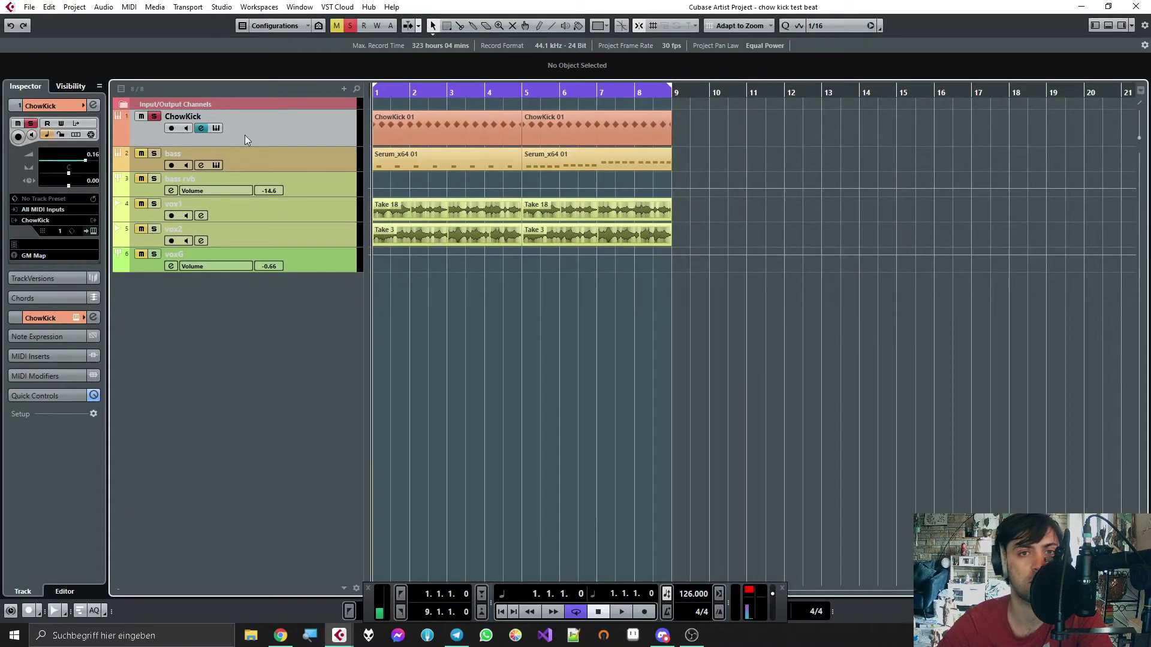
pyautogui.click(201, 128)
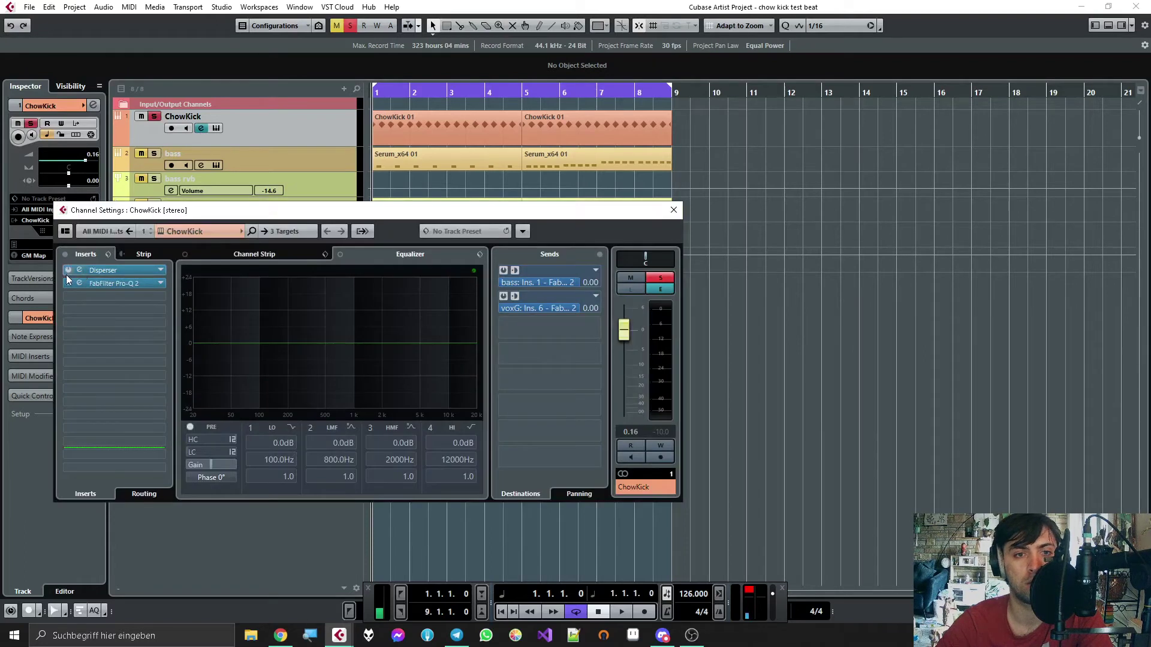
# Step: Play the soloed kick with Disperser and FabFilter Pro-Q 2 bypassed, reactivate them one after the other, stop and close the channel settings
pyautogui.press('space')
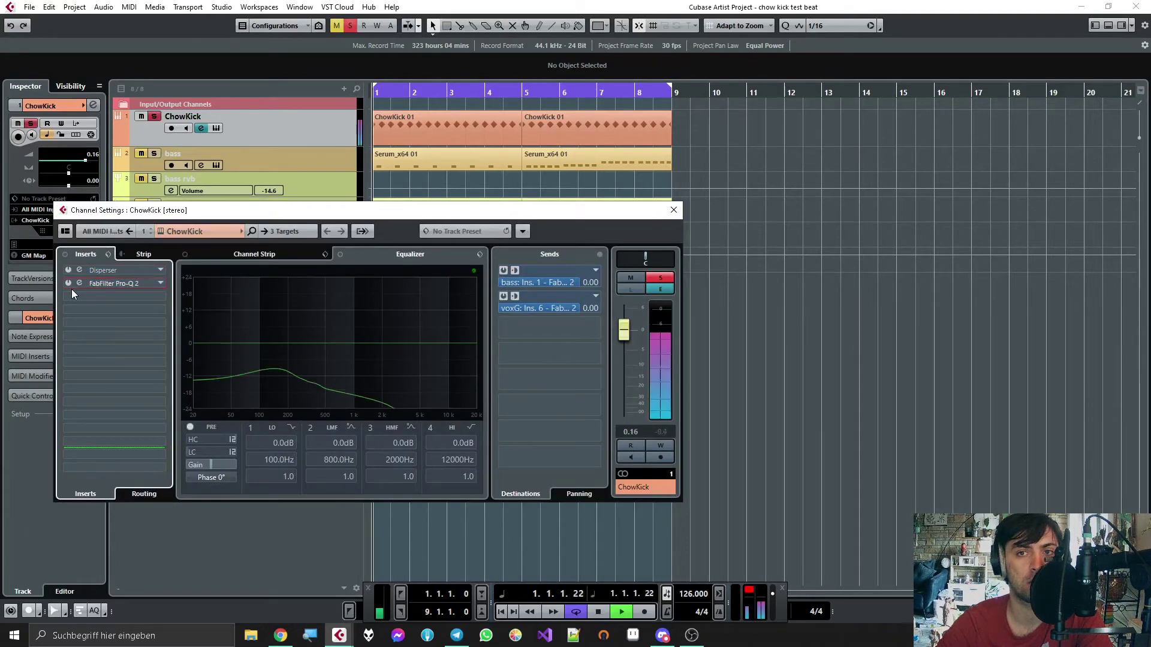
pyautogui.click(66, 271)
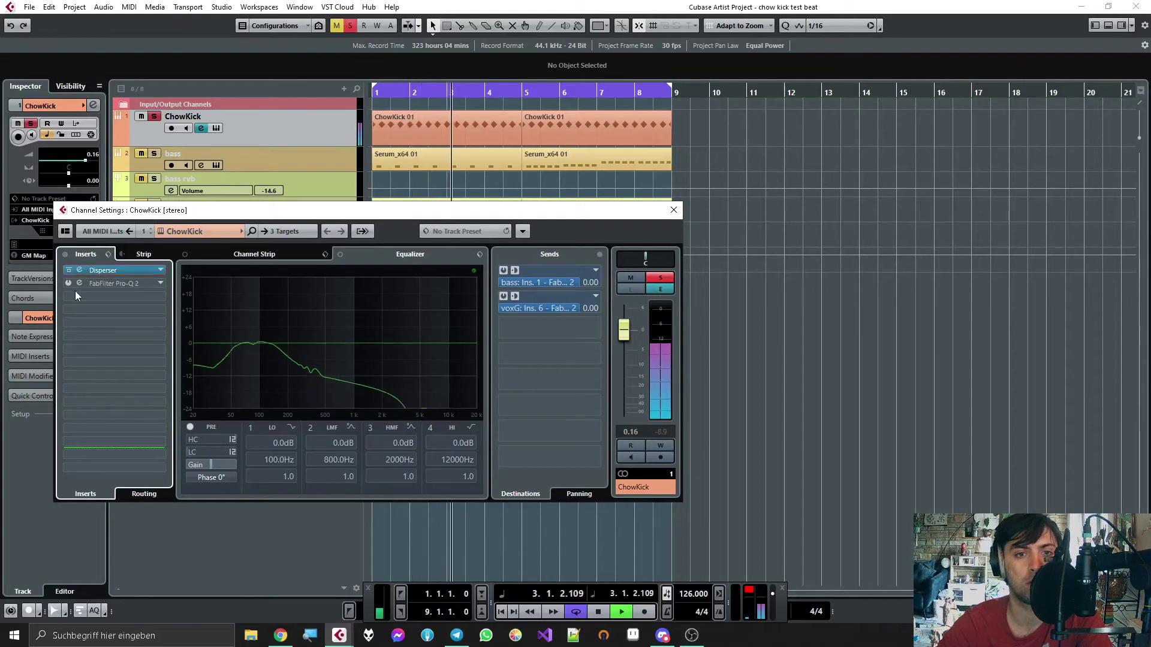
pyautogui.click(70, 284)
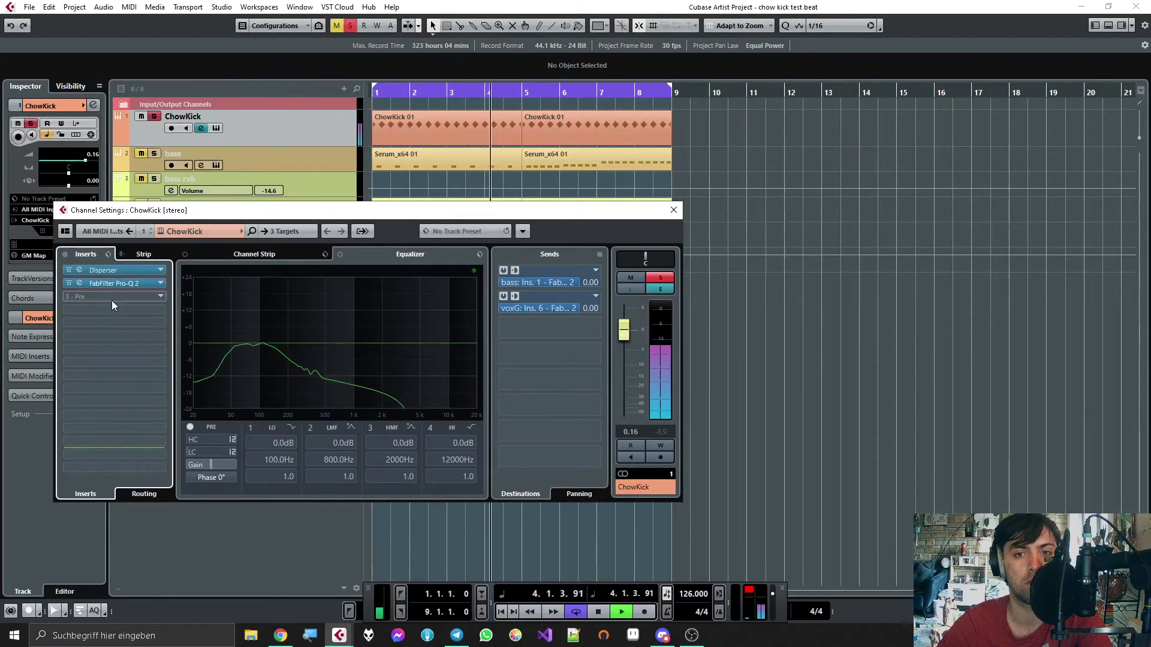
pyautogui.press('space')
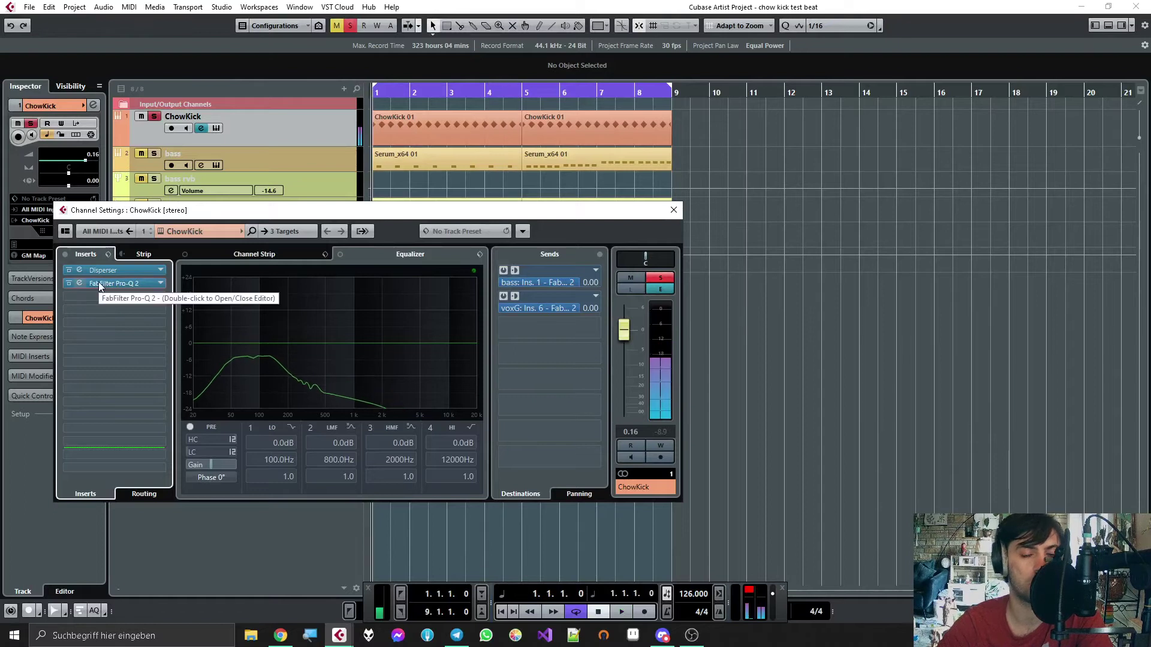
pyautogui.click(672, 211)
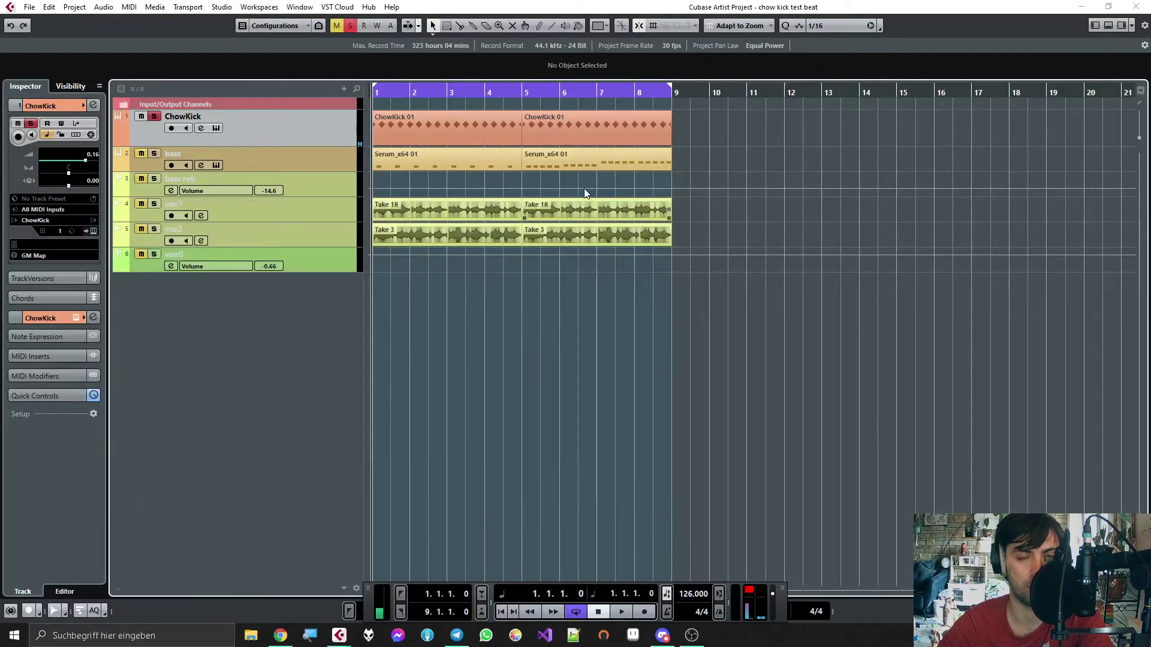
# Step: Unsolo ChowKick, reduce its track height to match the other tracks and select all tracks from ChowKick to voxG
pyautogui.click(154, 116)
pyautogui.moveTo(240, 144); pyautogui.dragTo(245, 130)
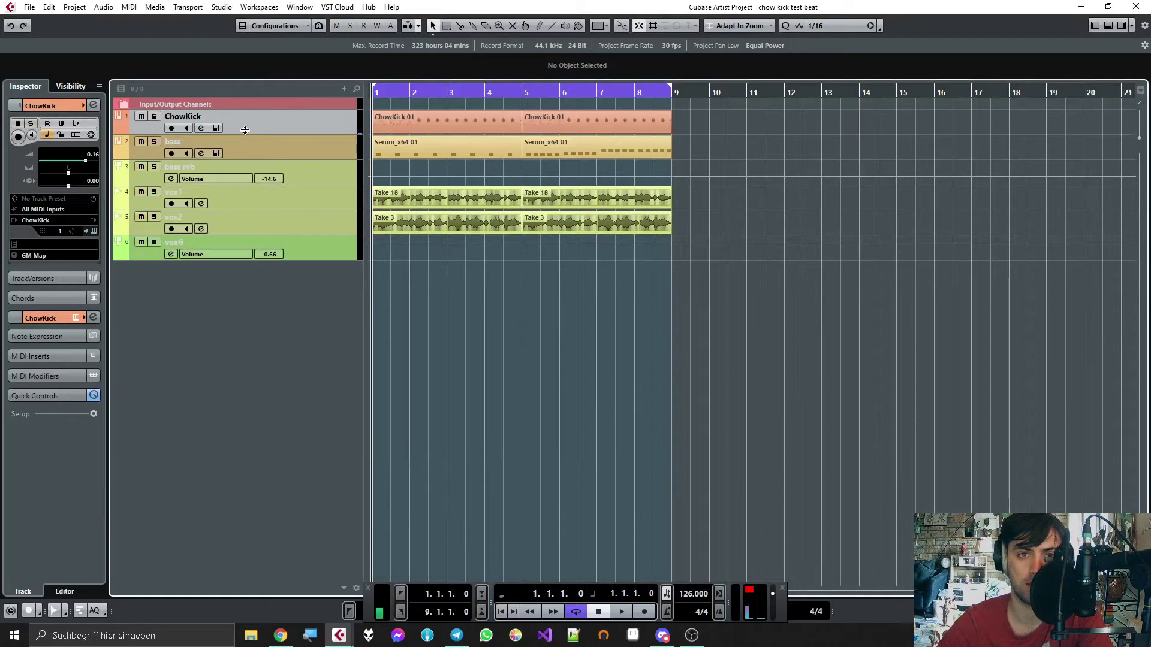
pyautogui.keyDown('shift'); pyautogui.click(324, 250); pyautogui.keyUp('shift')
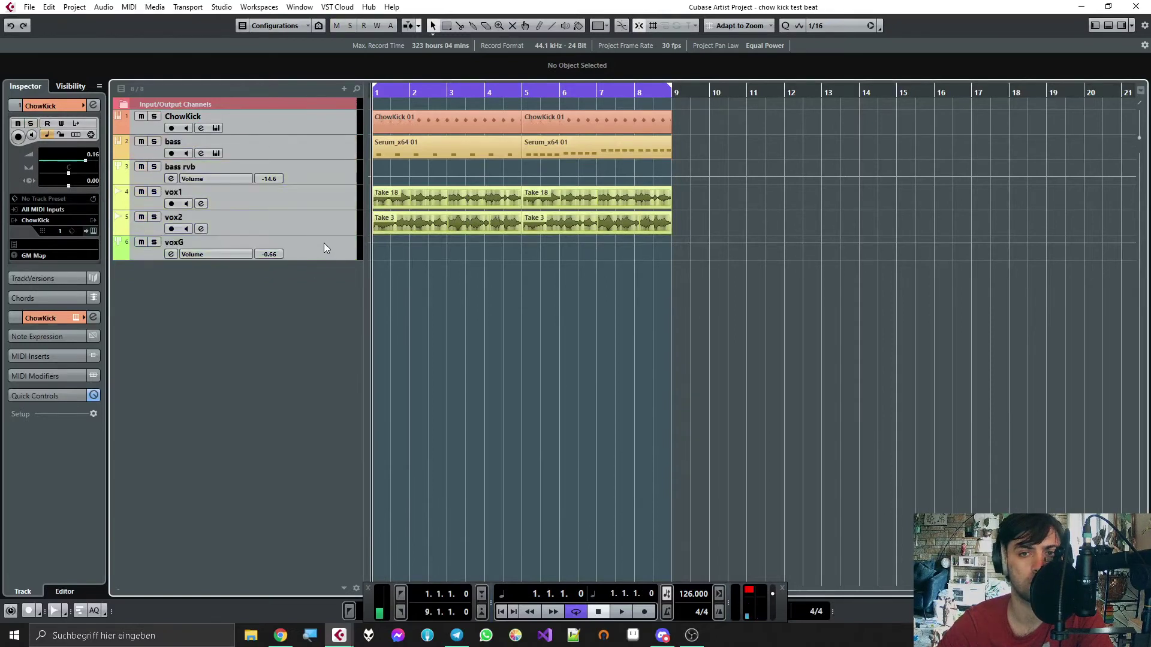
pyautogui.moveTo(327, 235); pyautogui.dragTo(328, 237)
# Step: Play the full beat from bar 1, select only the ChowKick track and stop playback
pyautogui.press('space')
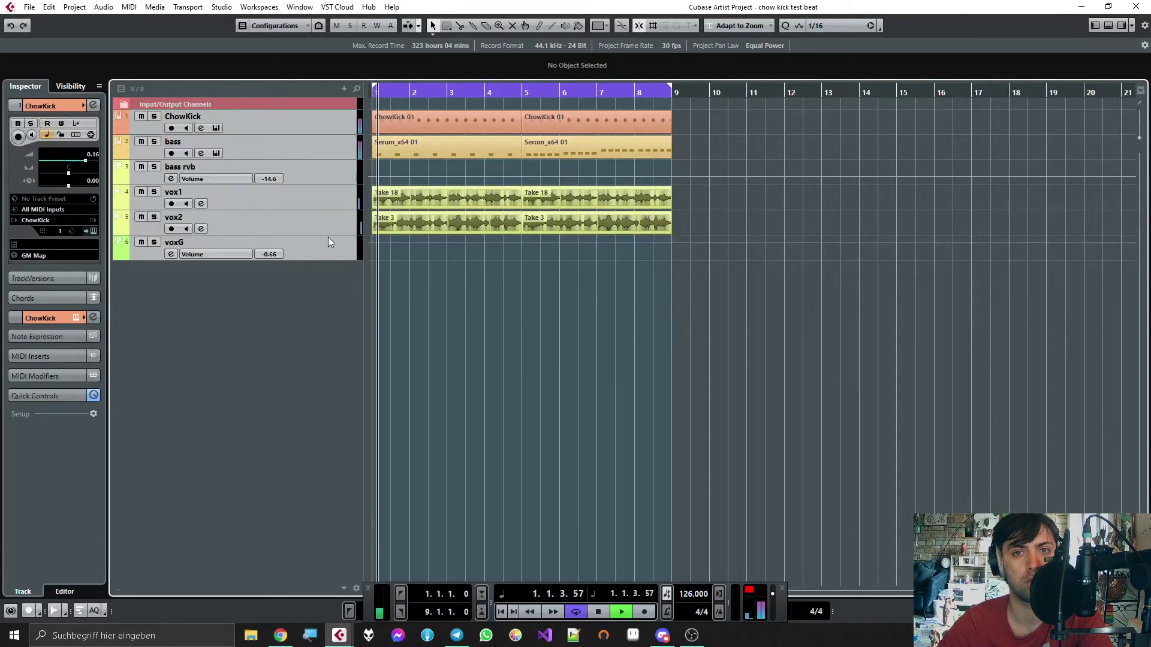
pyautogui.click(272, 126)
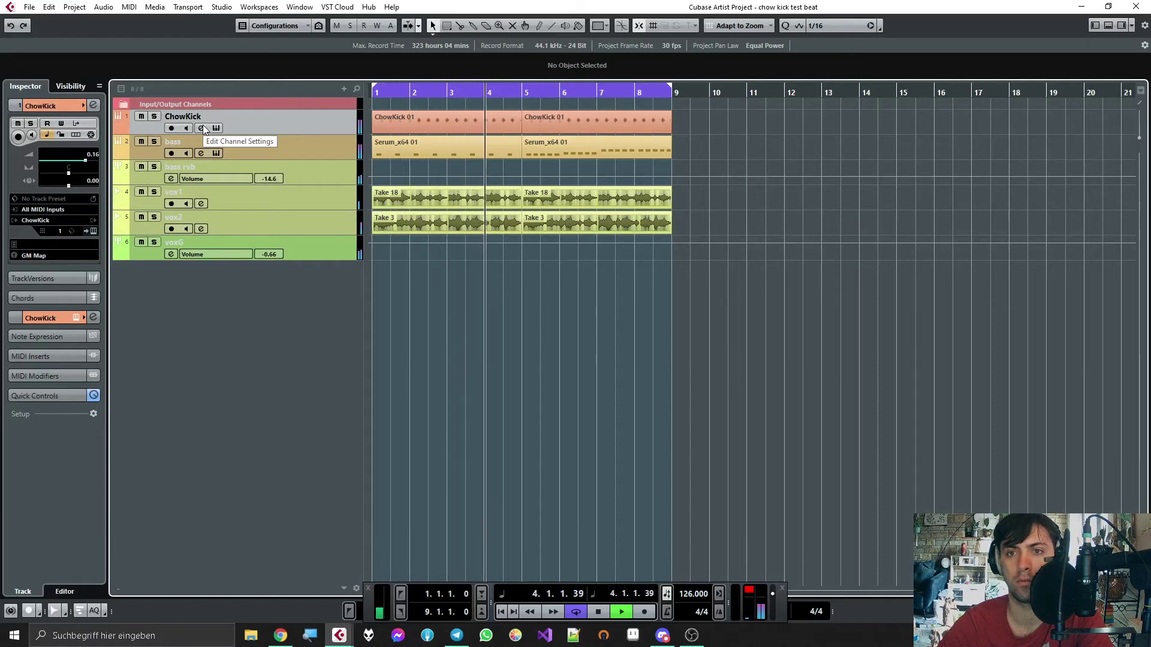
pyautogui.press('space')
# Step: Show the MixConsole in the lower zone, open the Stereo Out channel settings and move that window clear of the mixer's first channels
pyautogui.click(1121, 26)
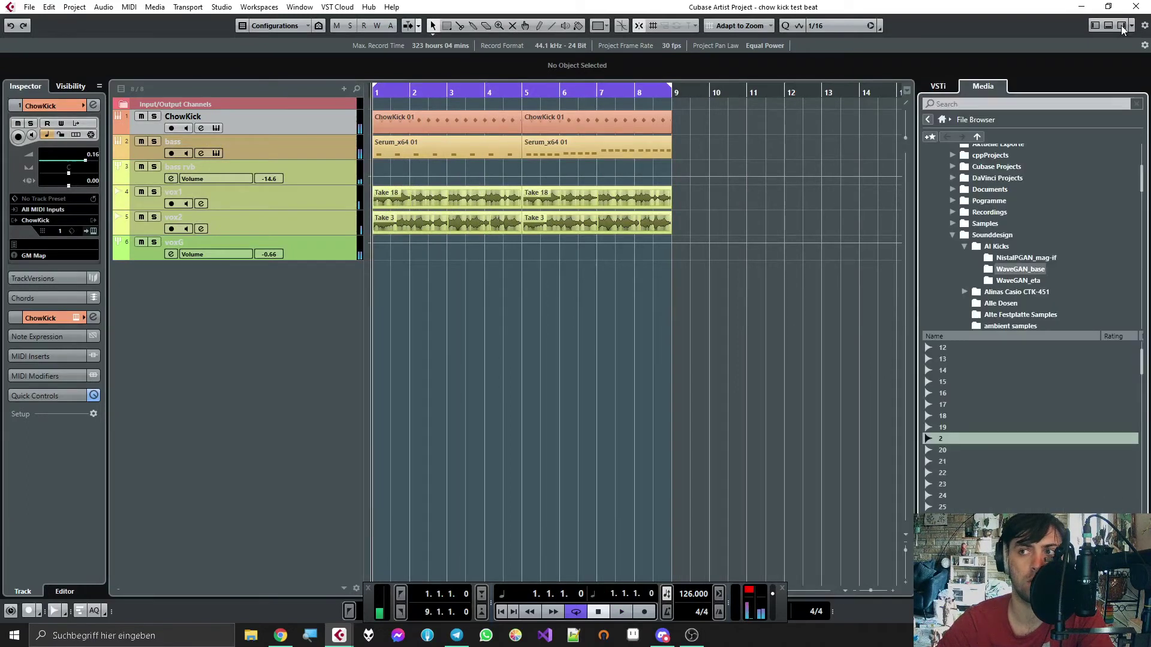
pyautogui.click(1121, 25)
pyautogui.click(1108, 26)
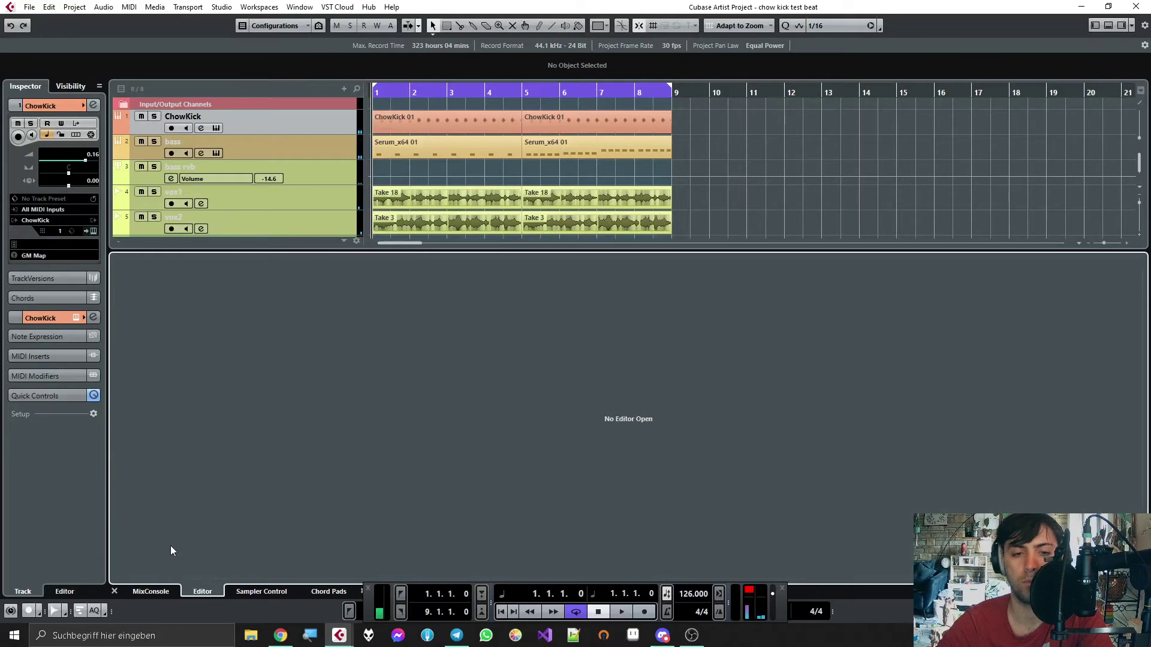
pyautogui.click(150, 592)
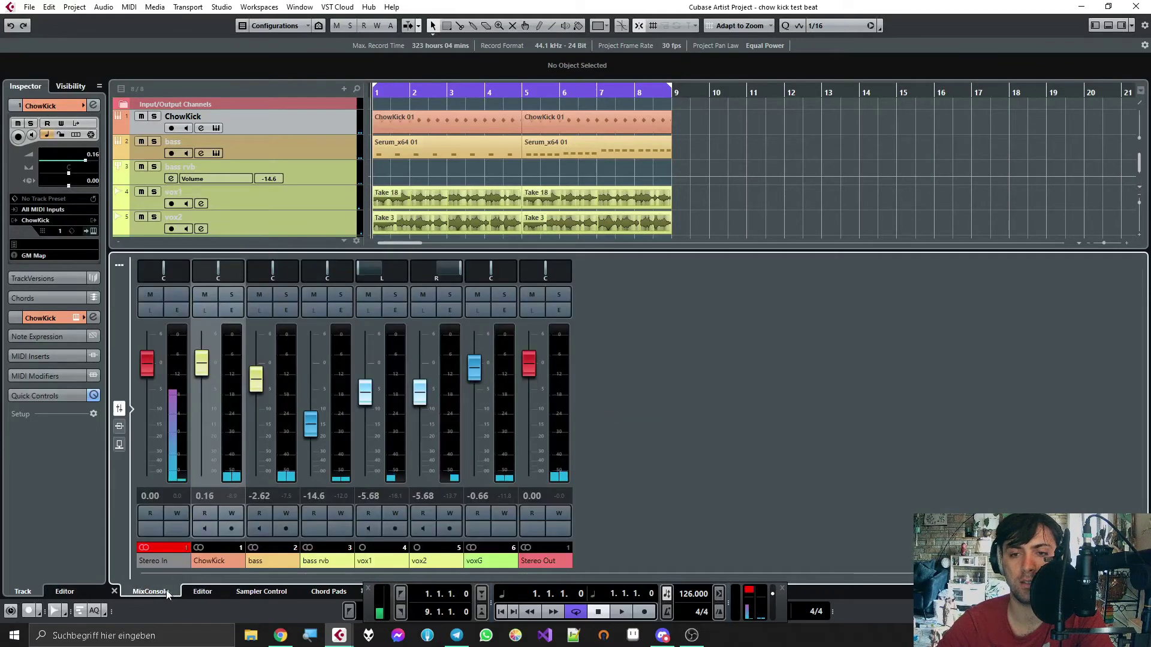
pyautogui.click(558, 317)
pyautogui.moveTo(461, 293); pyautogui.dragTo(847, 272)
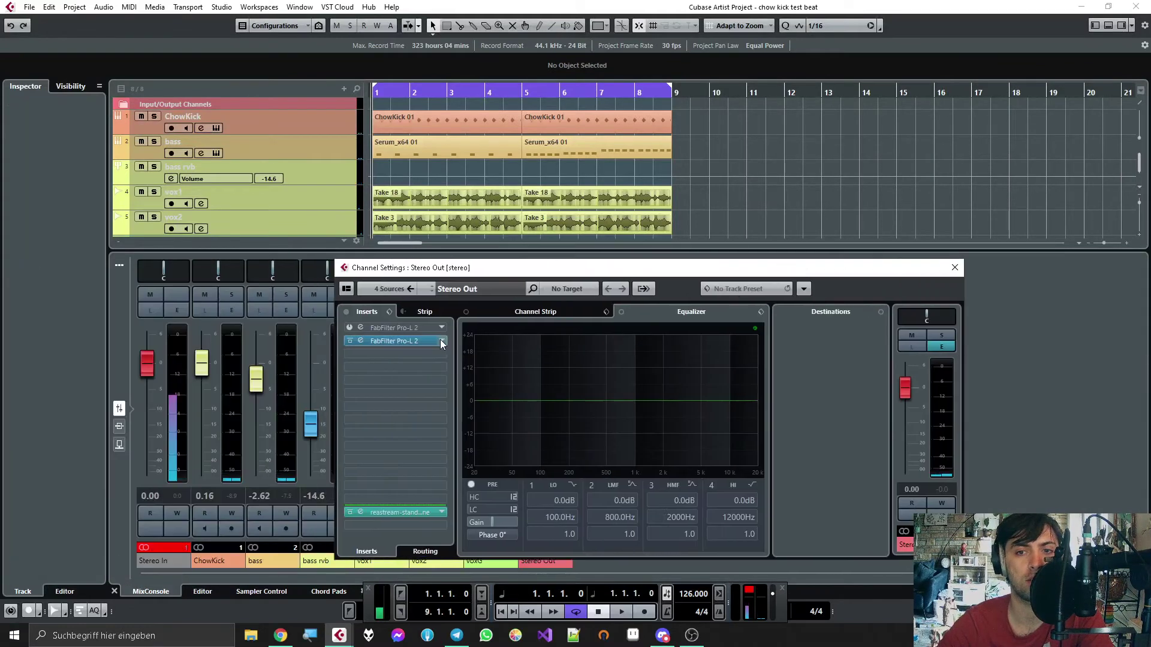
# Step: Activate the first FabFilter Pro-L 2 on Stereo Out, remove the second one and close the channel settings
pyautogui.click(352, 329)
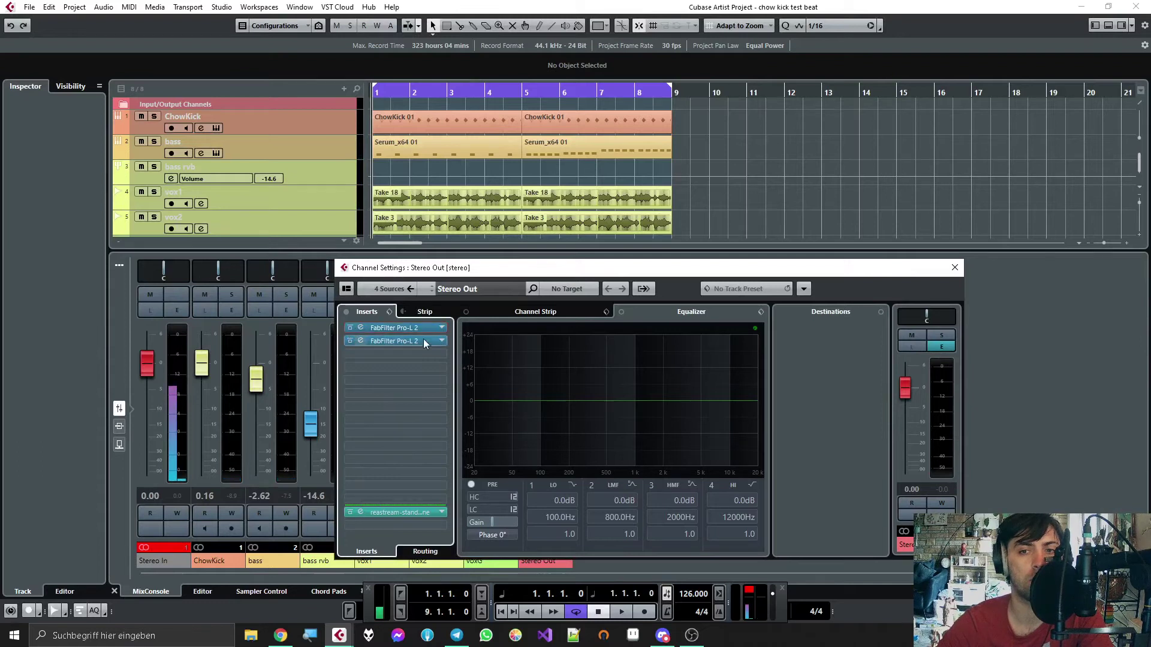
pyautogui.click(442, 342)
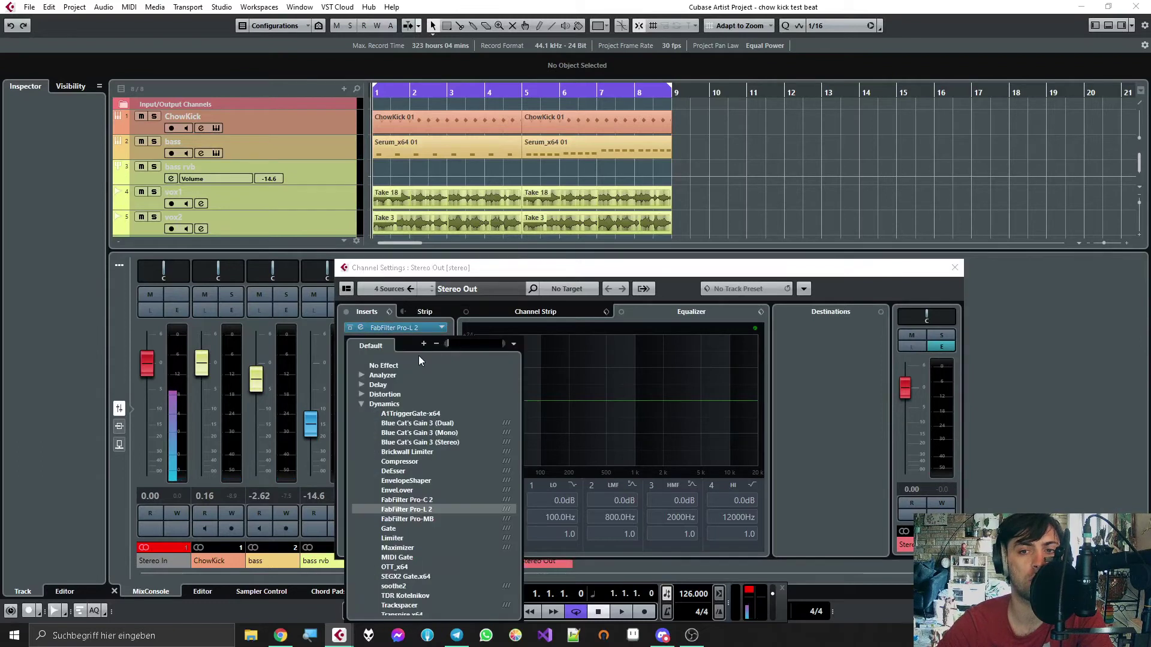
pyautogui.click(387, 366)
pyautogui.click(953, 269)
# Step: Shrink the lower MixConsole zone so all tracks fit above it, and play the beat from bar 1
pyautogui.moveTo(935, 252); pyautogui.dragTo(914, 374)
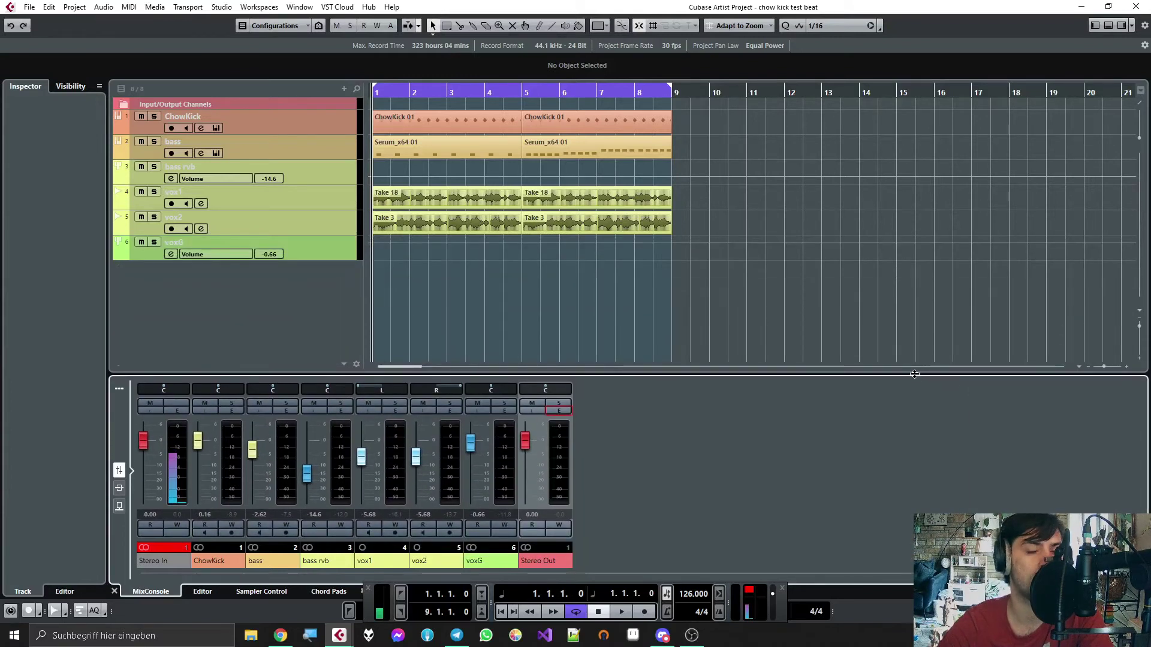
pyautogui.click(470, 294)
pyautogui.press('space')
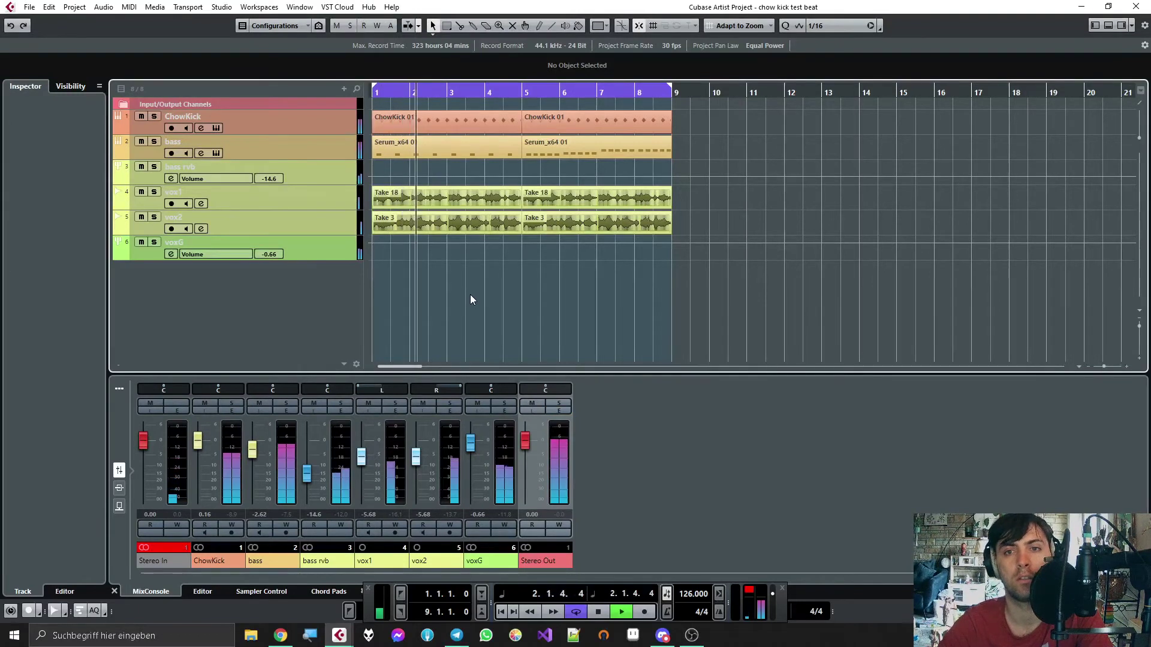
# Step: Add the Echobode effect to the seventh insert slot of the voxG group track
pyautogui.click(296, 238)
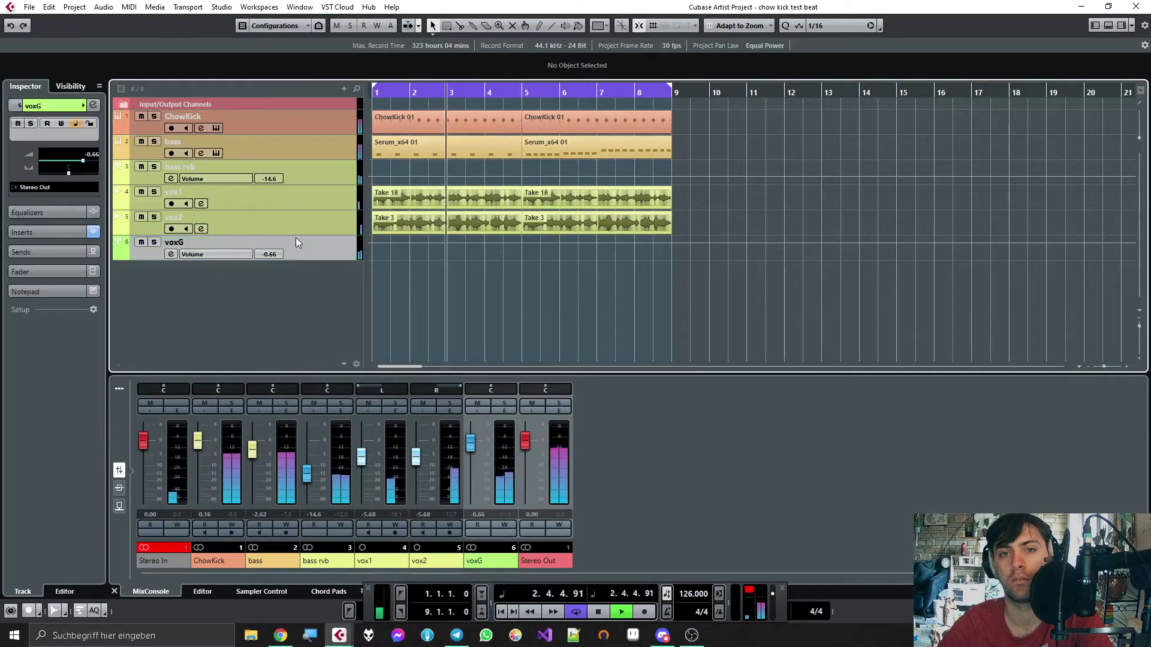
pyautogui.click(60, 231)
pyautogui.click(49, 271)
pyautogui.write('echobode')
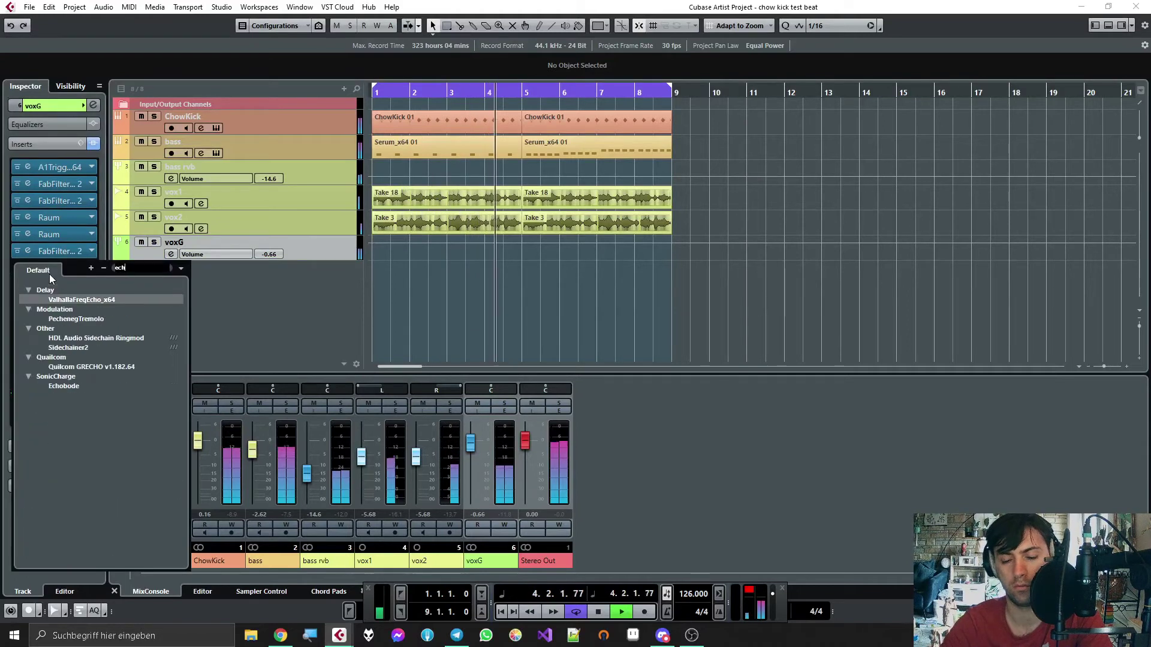
pyautogui.press('Return')
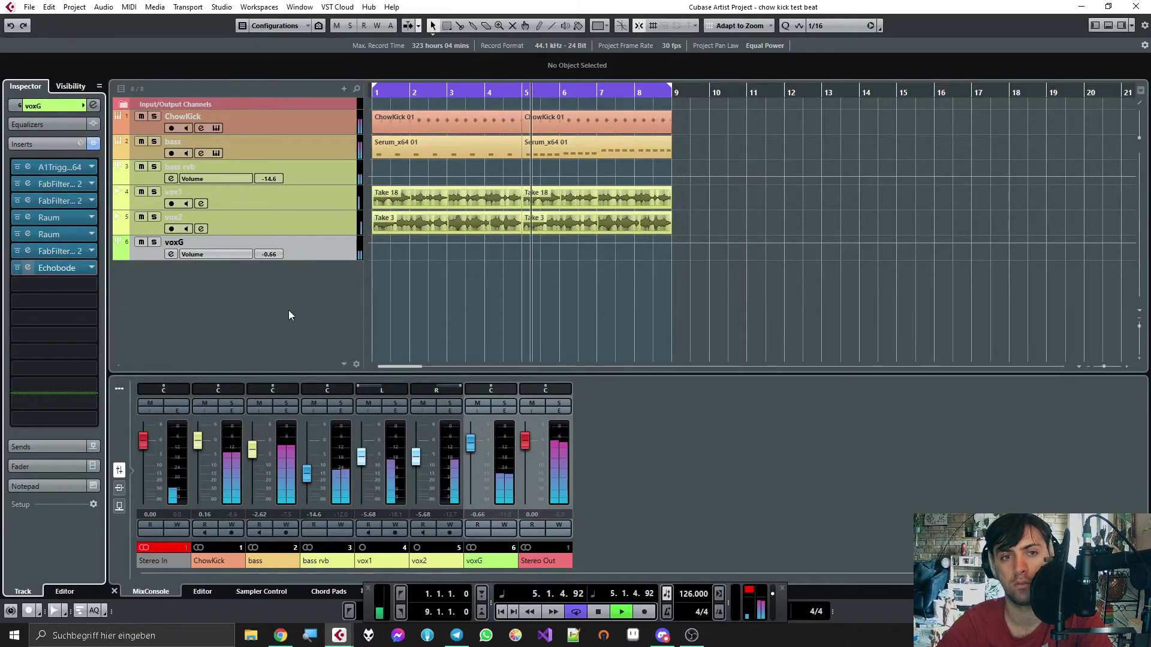
pyautogui.click(664, 360)
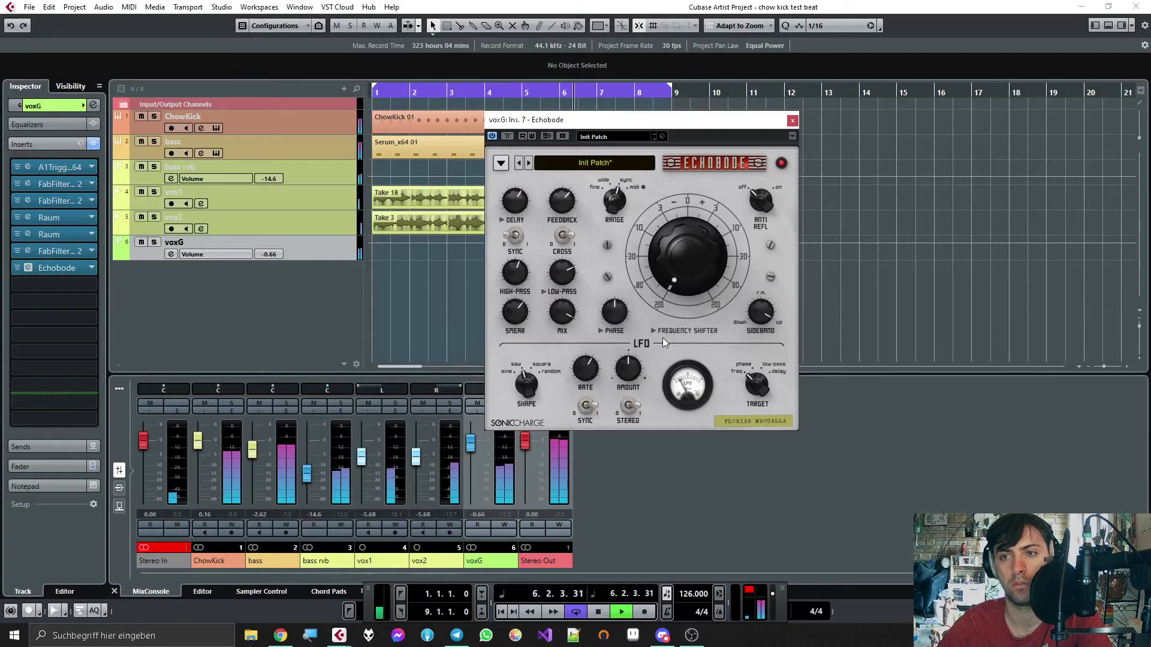
# Step: Turn down Echobode's range, toggle its delay sync, lower the delay, mix and high-pass, and fine-tune the frequency shifter
pyautogui.moveTo(616, 196); pyautogui.dragTo(616, 215)
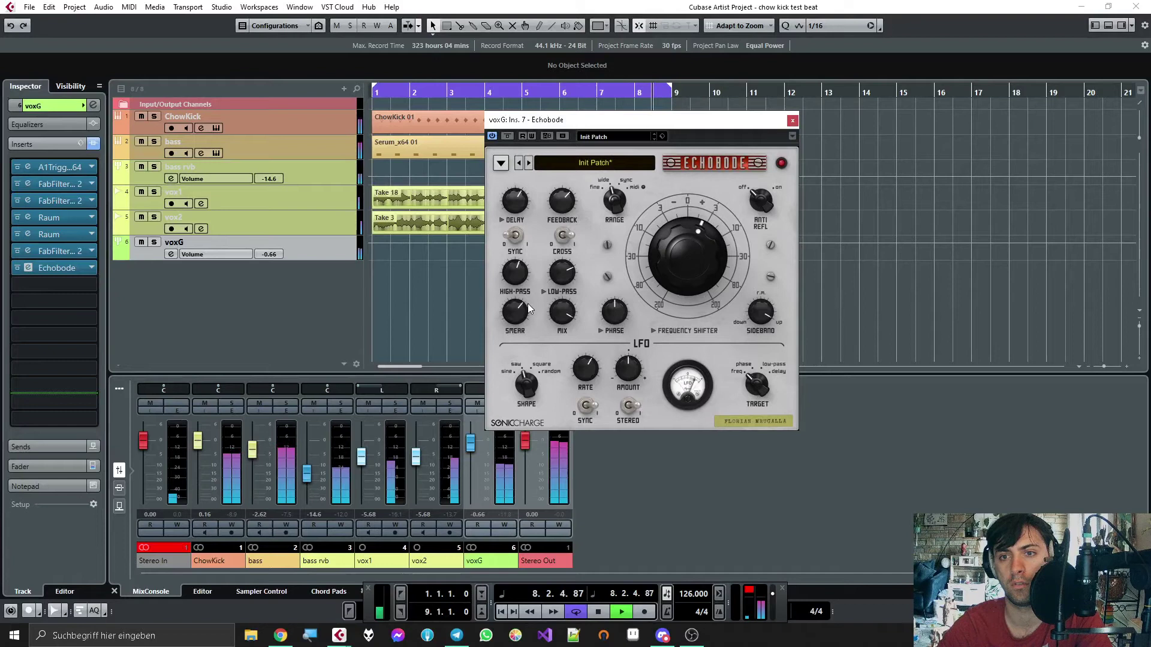
pyautogui.click(515, 237)
pyautogui.moveTo(513, 196)
pyautogui.moveTo(513, 195); pyautogui.dragTo(516, 221)
pyautogui.moveTo(565, 309); pyautogui.dragTo(569, 345)
pyautogui.moveTo(519, 270); pyautogui.dragTo(535, 330)
pyautogui.moveTo(694, 264); pyautogui.dragTo(694, 264)
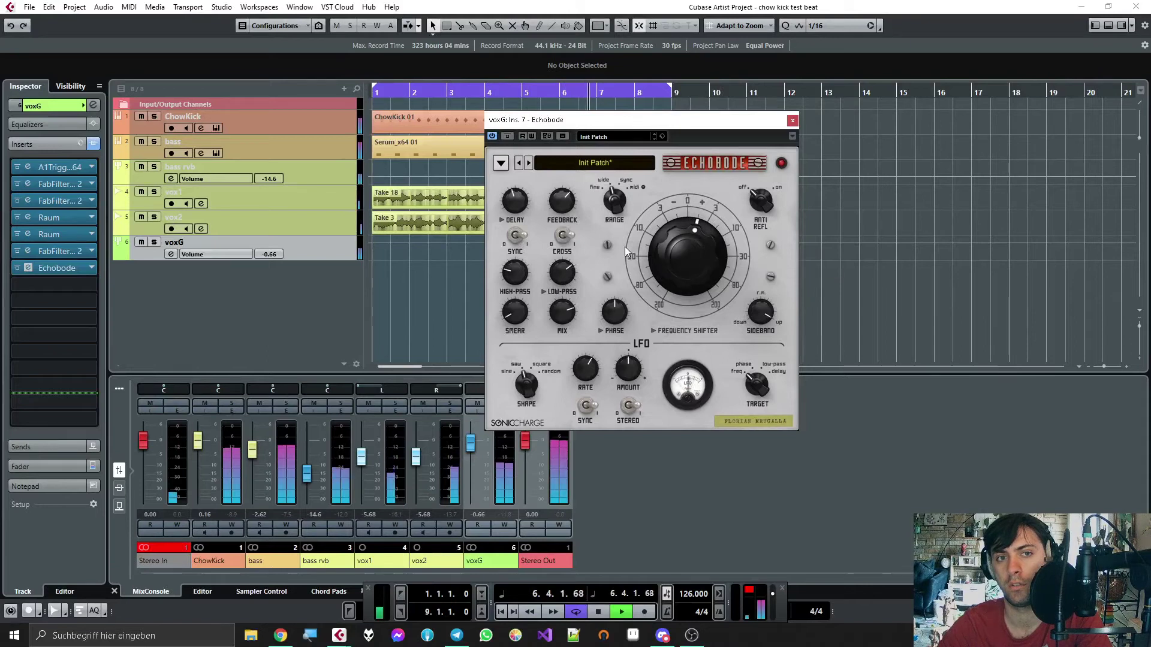
# Step: Insert A1TriggerGate-x64 ahead of Echobode on voxG and lower Echobode's feedback to -6.71 dB
pyautogui.click(60, 269)
pyautogui.write('a1')
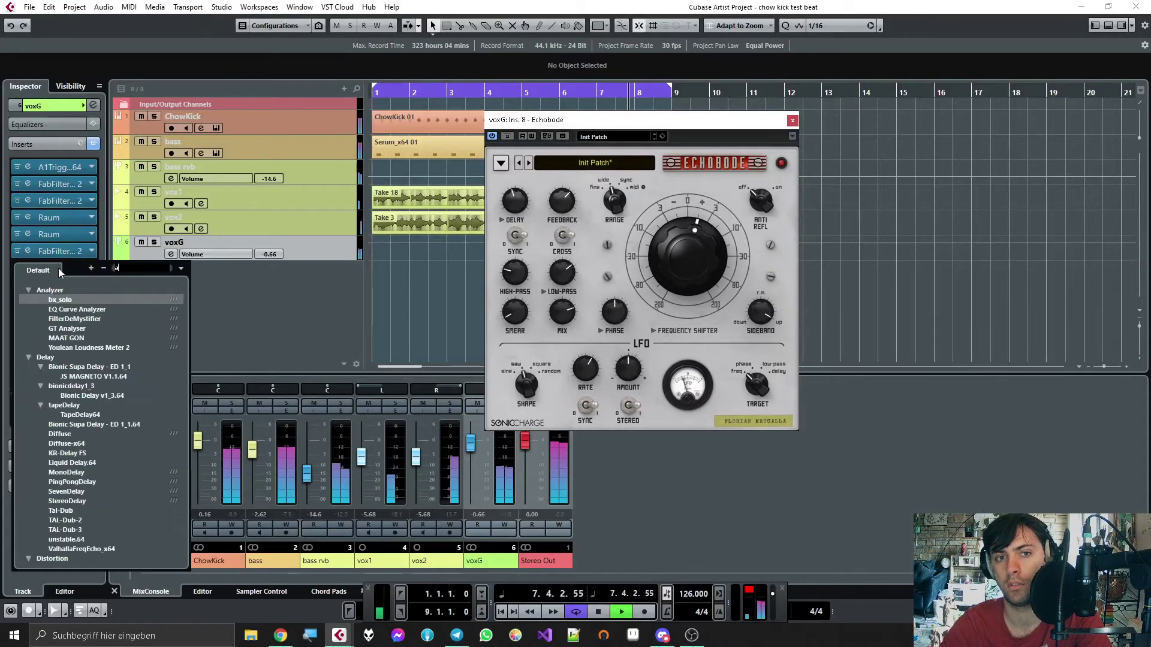
pyautogui.press('Return')
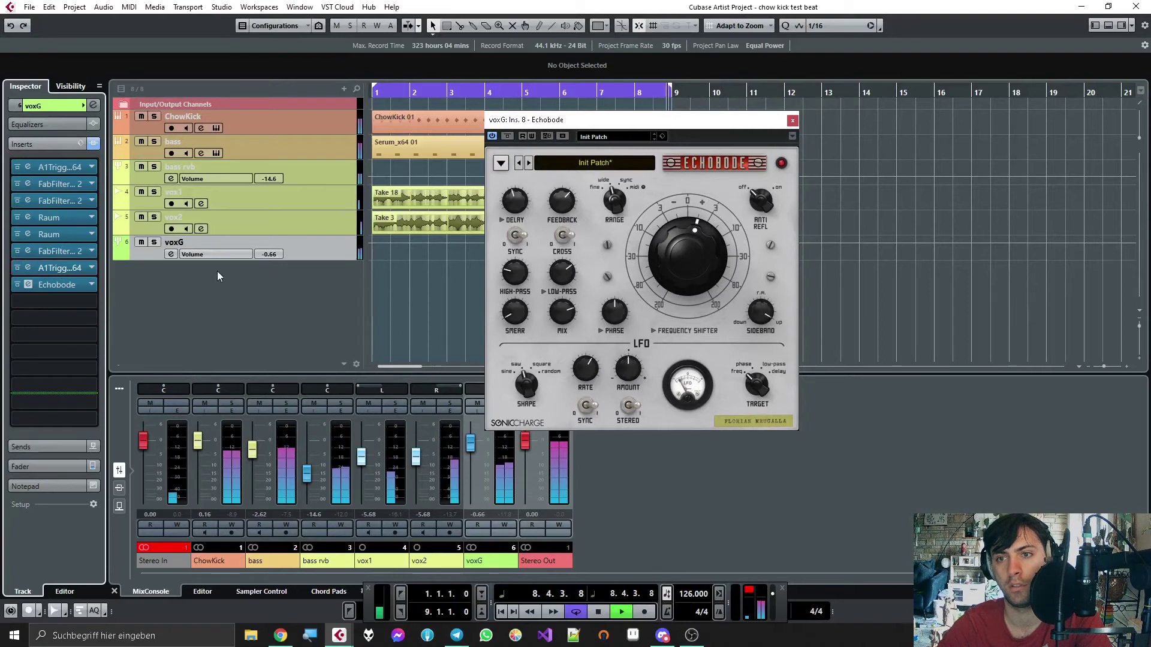
pyautogui.moveTo(568, 206); pyautogui.dragTo(570, 221)
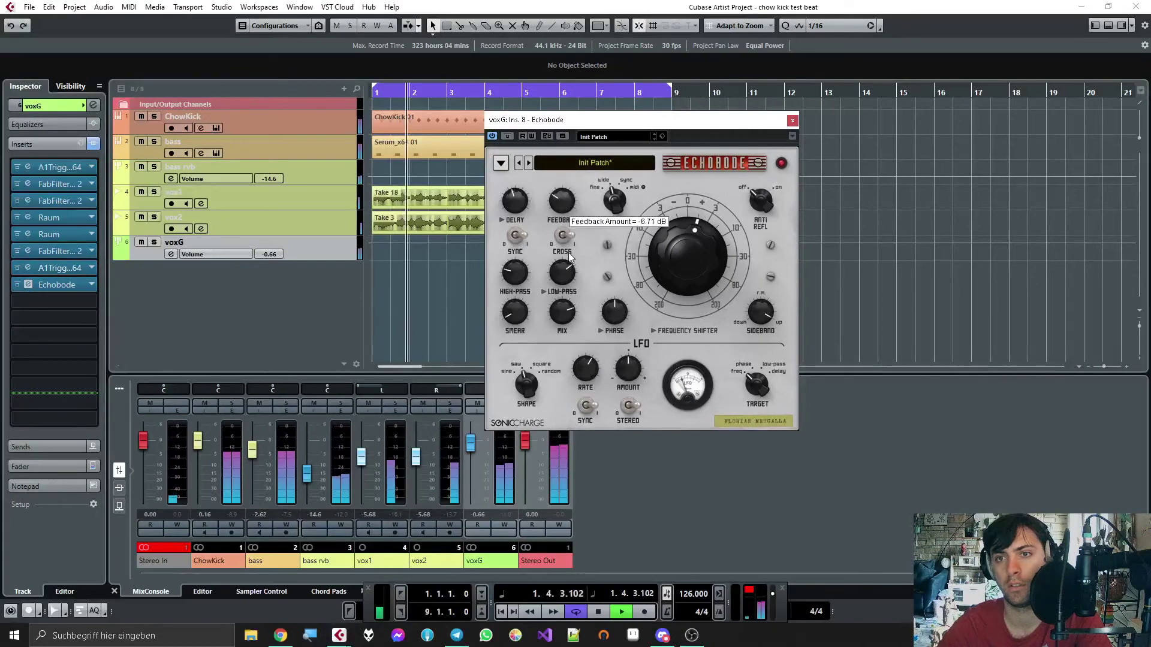
# Step: Sweep Echobode's frequency shifter, settle it on a small negative shift, and close the effect
pyautogui.moveTo(682, 272); pyautogui.dragTo(703, 390)
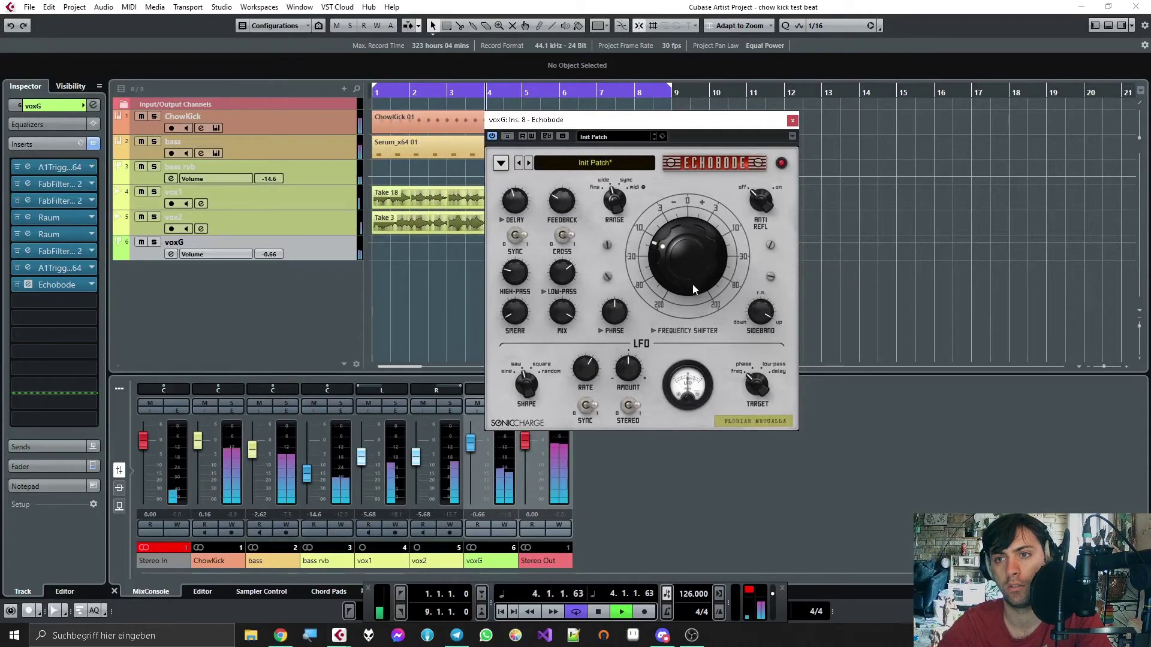
pyautogui.moveTo(689, 237); pyautogui.dragTo(688, 217)
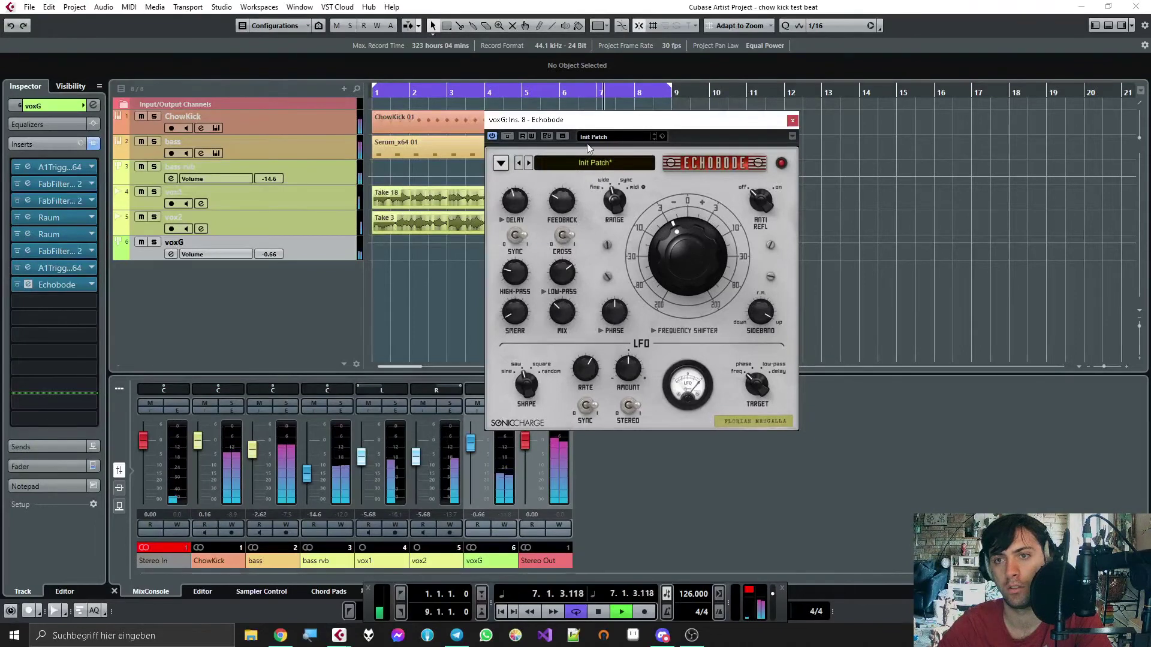
pyautogui.click(55, 282)
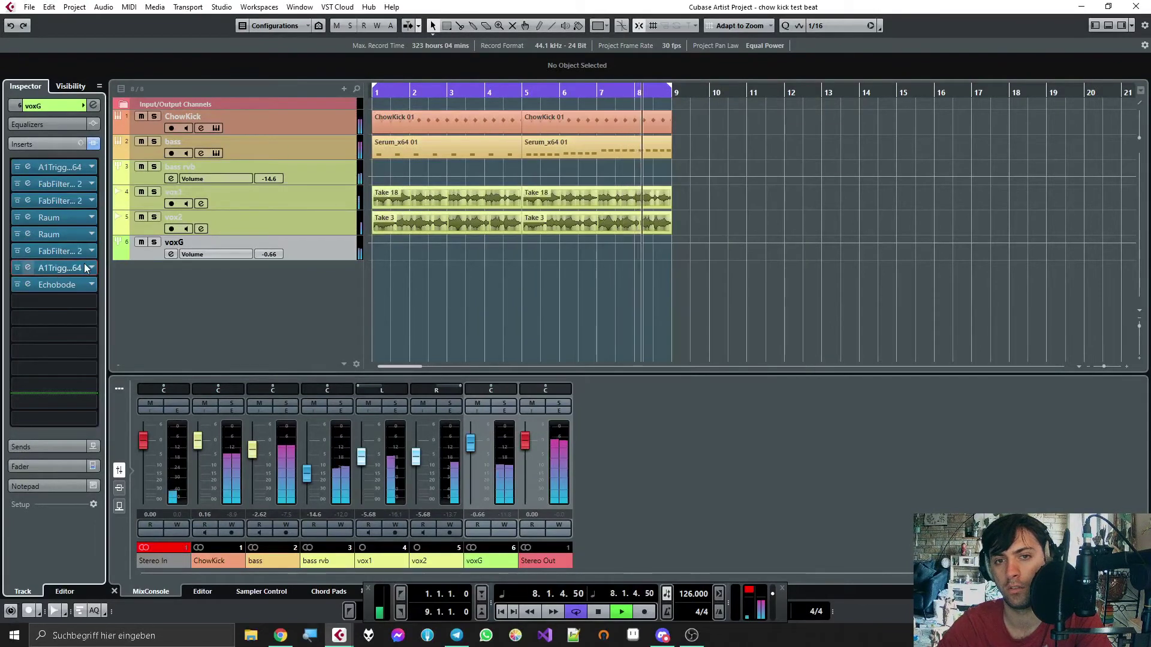
# Step: Set the mix of the A1TriggerGate placed ahead of Echobode on voxG to 82%, and close it
pyautogui.click(60, 268)
pyautogui.moveTo(574, 385); pyautogui.dragTo(575, 351)
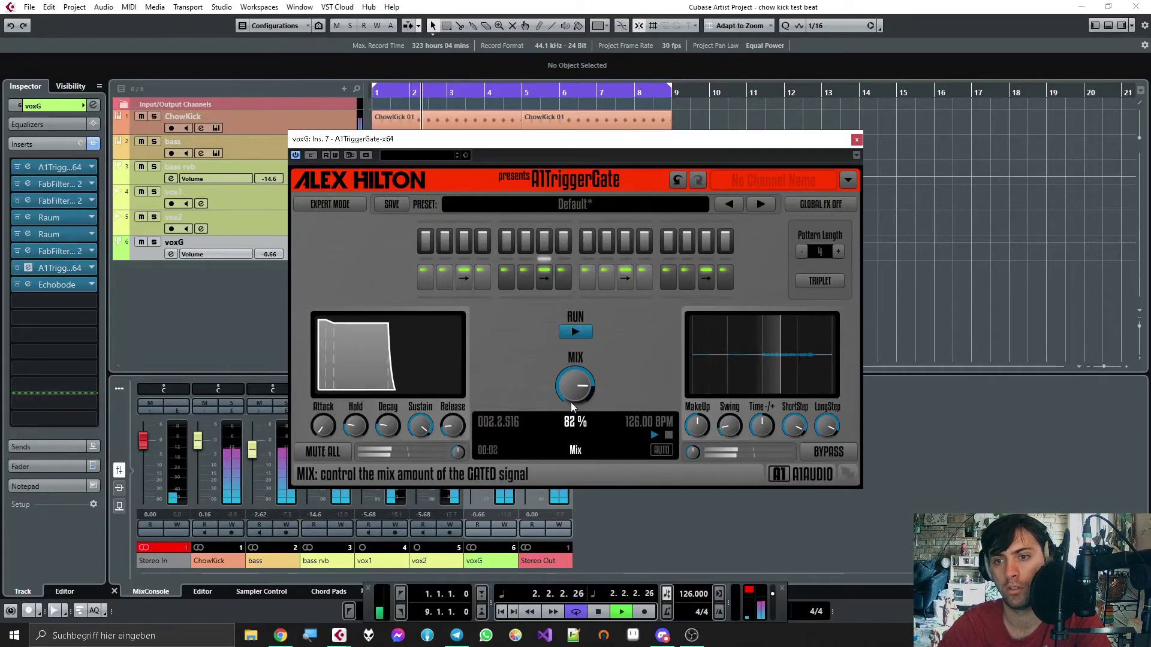
pyautogui.click(857, 139)
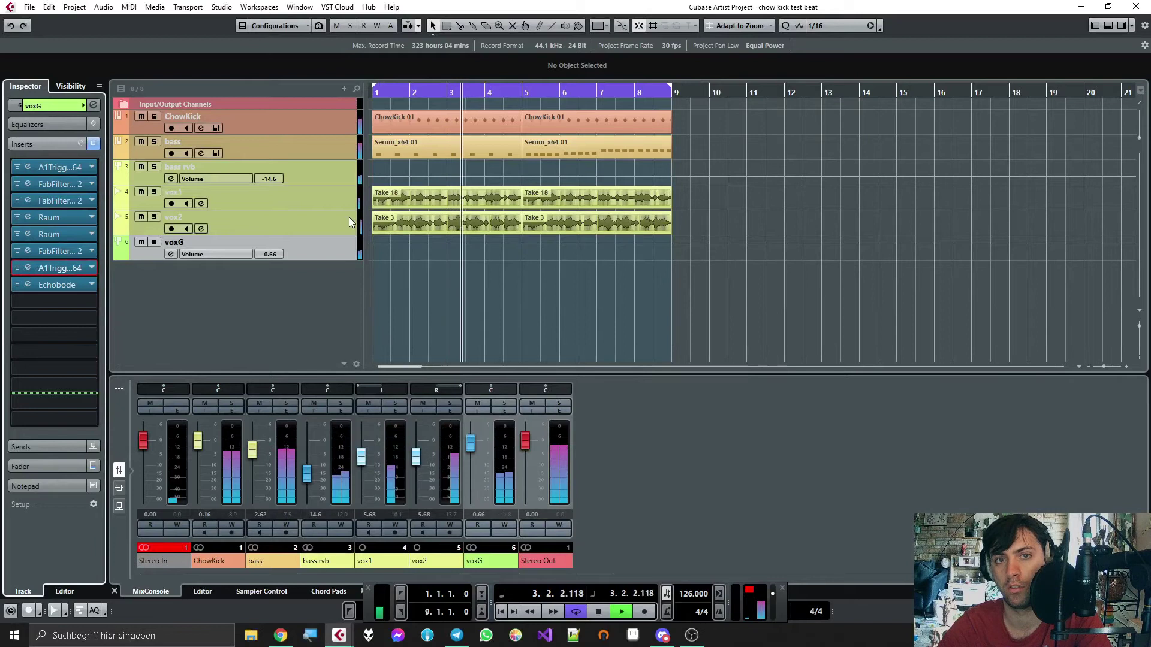
# Step: Open the ChowKick instrument and set its resonant filter to 32% Tight and 51% Bounce
pyautogui.click(217, 128)
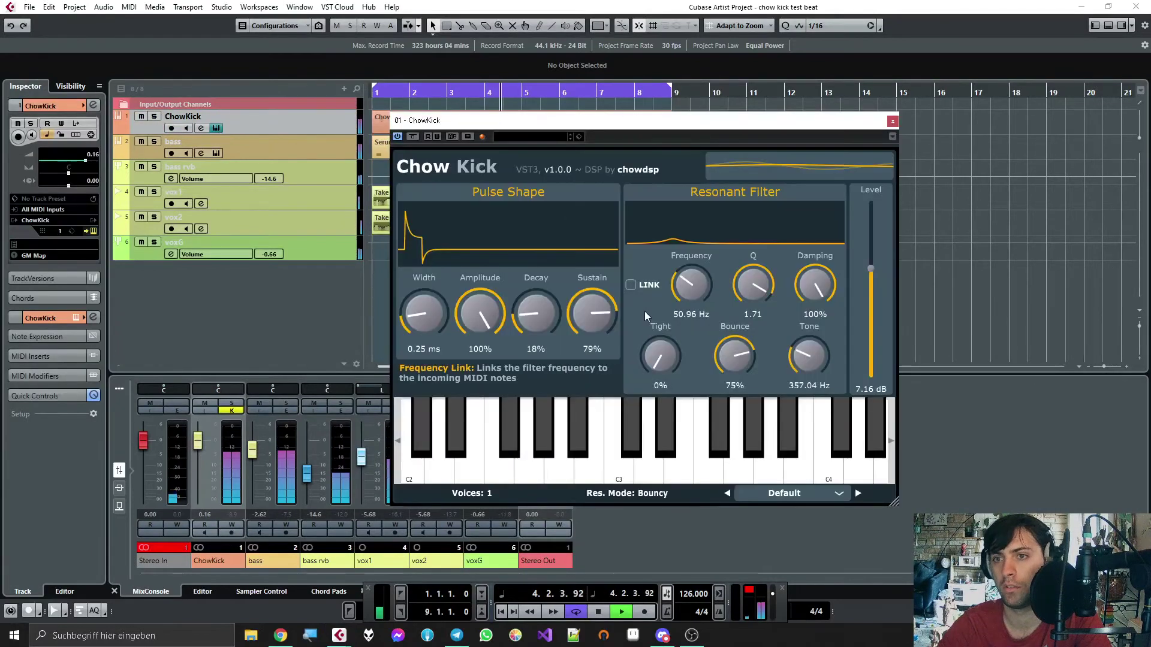
pyautogui.moveTo(648, 360); pyautogui.dragTo(665, 333)
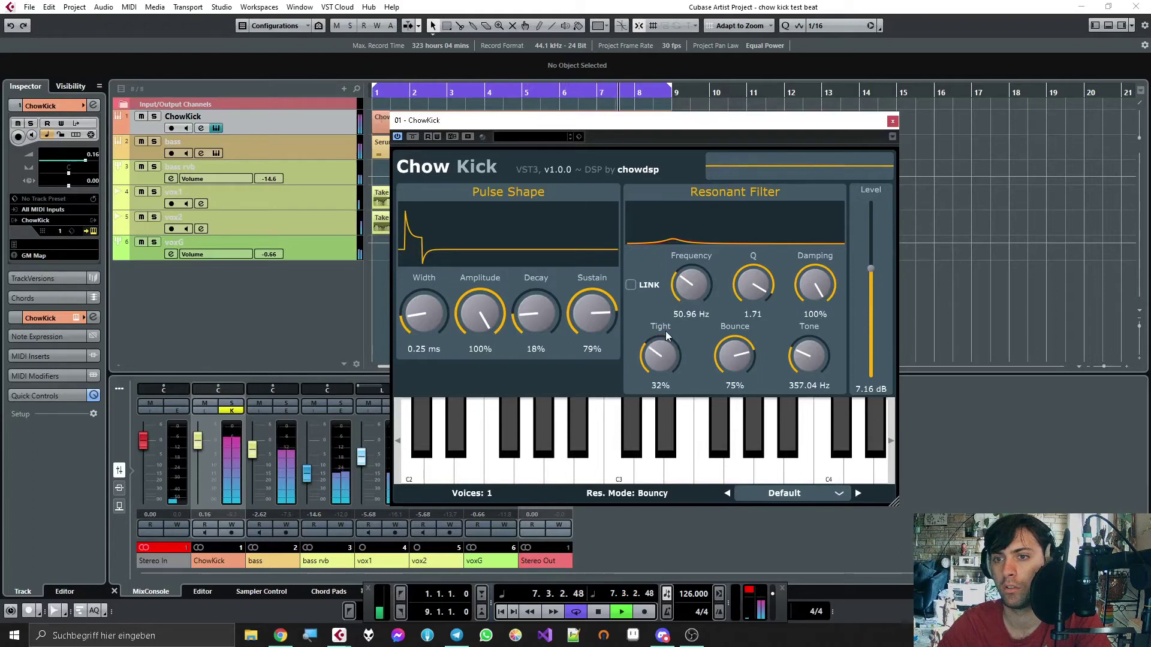
pyautogui.moveTo(730, 358); pyautogui.dragTo(742, 414)
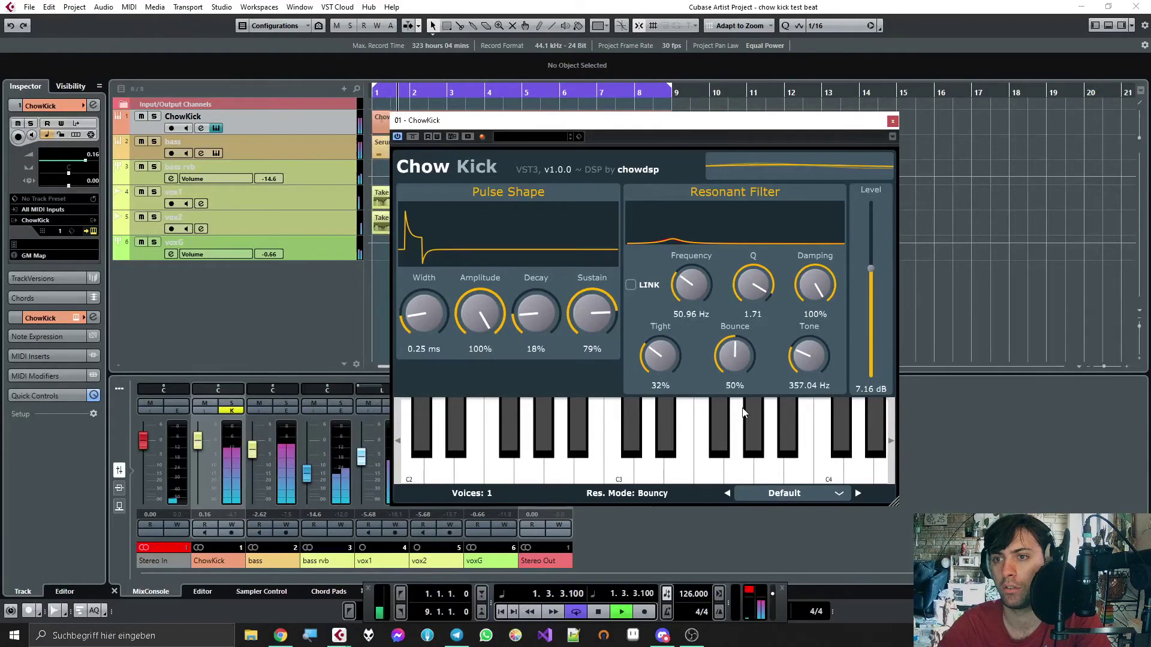
pyautogui.moveTo(742, 411); pyautogui.dragTo(743, 406)
# Step: Set ChowKick's filter Q to 1.61, keeping damping at 100%, and stop playback
pyautogui.moveTo(802, 277); pyautogui.dragTo(808, 224)
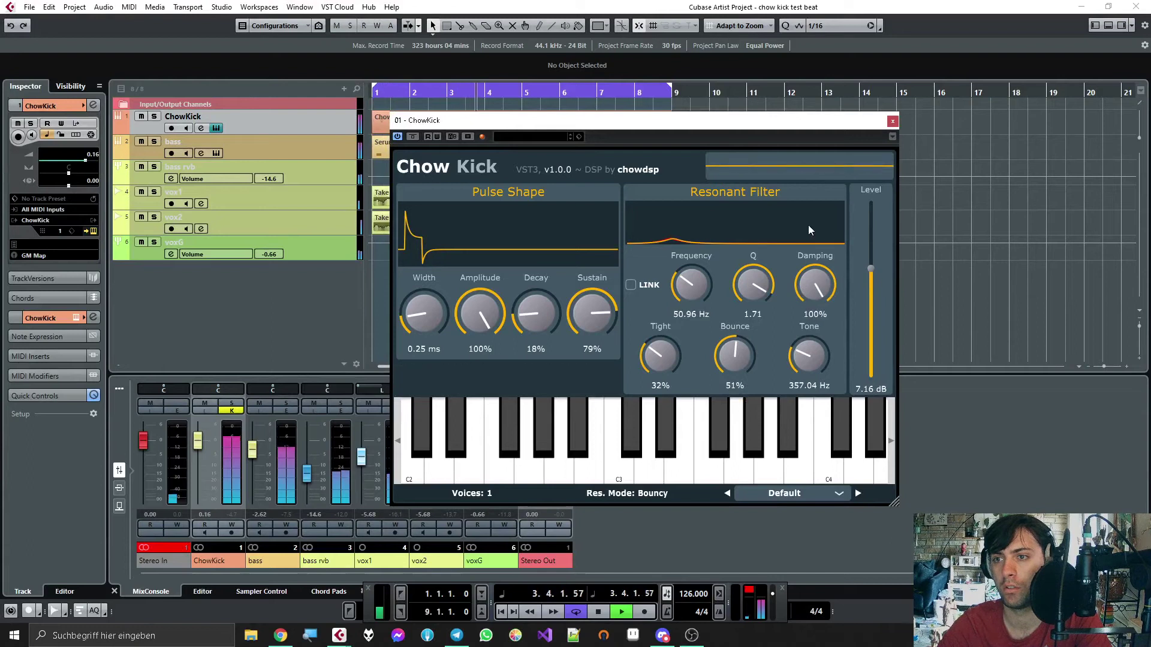
pyautogui.moveTo(753, 286)
pyautogui.mouseDown()
pyautogui.moveTo(754, 322)
pyautogui.moveTo(754, 283)
pyautogui.moveTo(753, 292)
pyautogui.mouseUp()
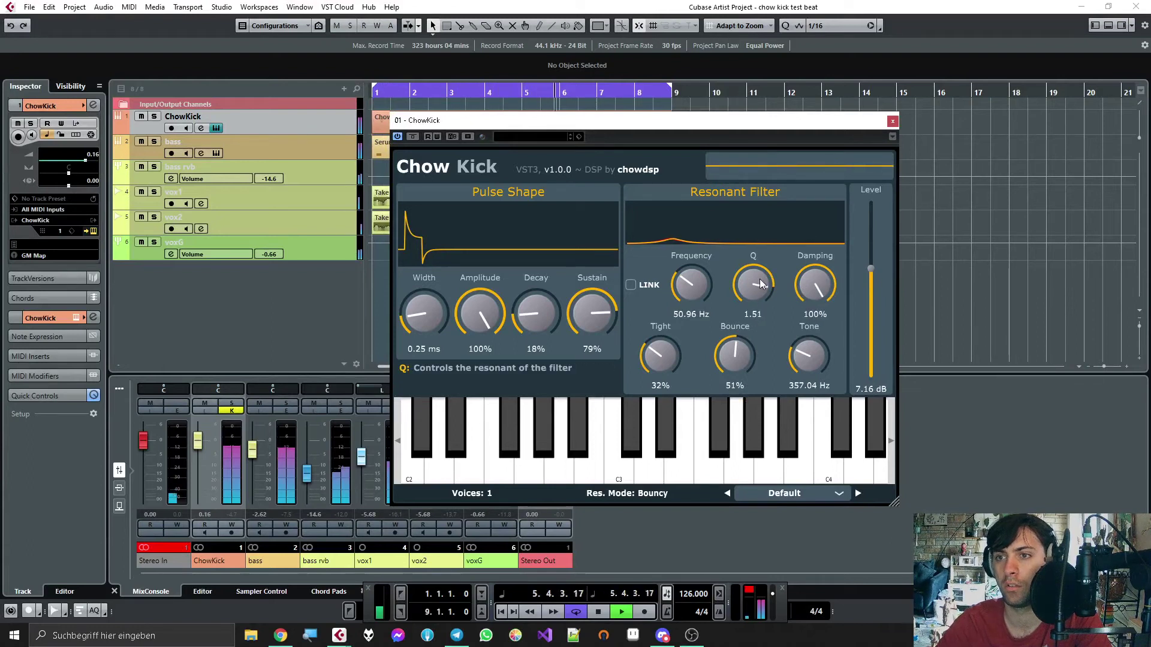
pyautogui.scroll(1, 753, 292)
pyautogui.scroll(-1, 753, 293)
pyautogui.scroll(1, 752, 292)
pyautogui.scroll(1, 753, 294)
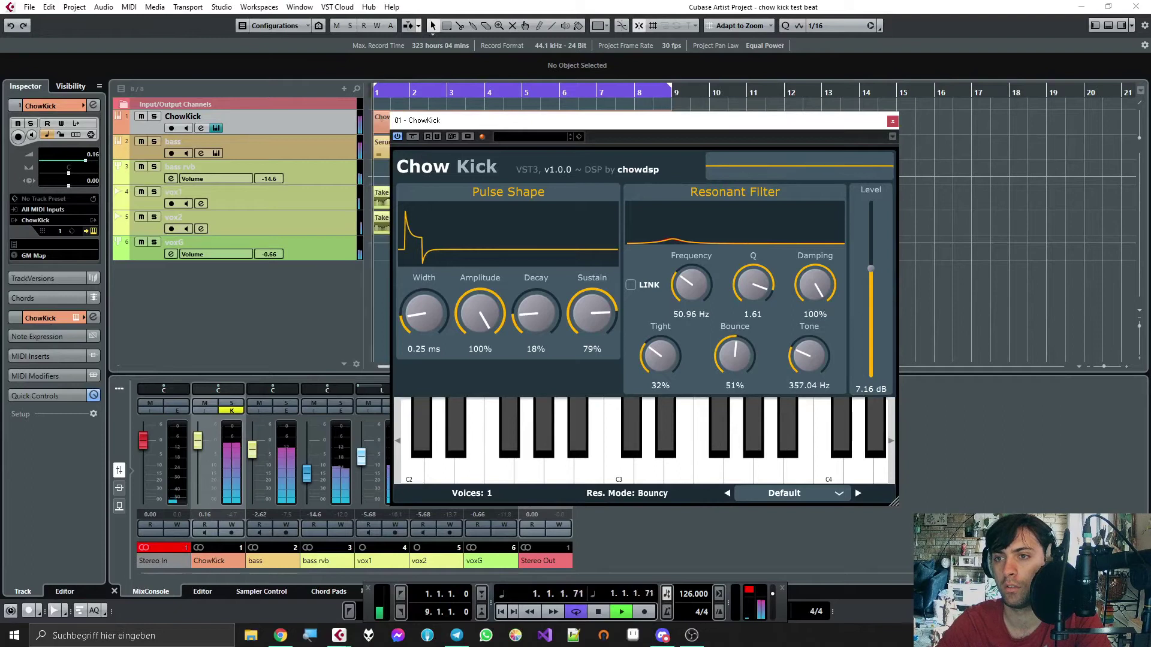
pyautogui.press('space')
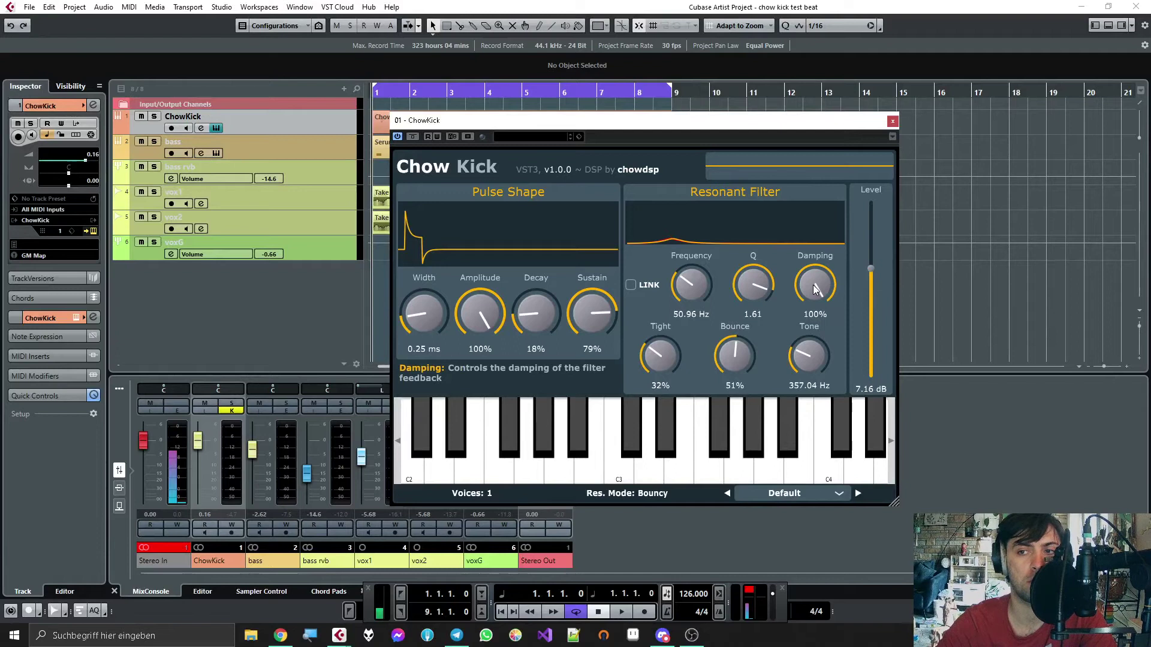
# Step: Try ChowKick's damping at lower values such as 82%, 75%, 40% and 33%, and return it to 100%
pyautogui.moveTo(813, 284)
pyautogui.mouseDown()
pyautogui.moveTo(813, 305)
pyautogui.moveTo(815, 288)
pyautogui.mouseUp()
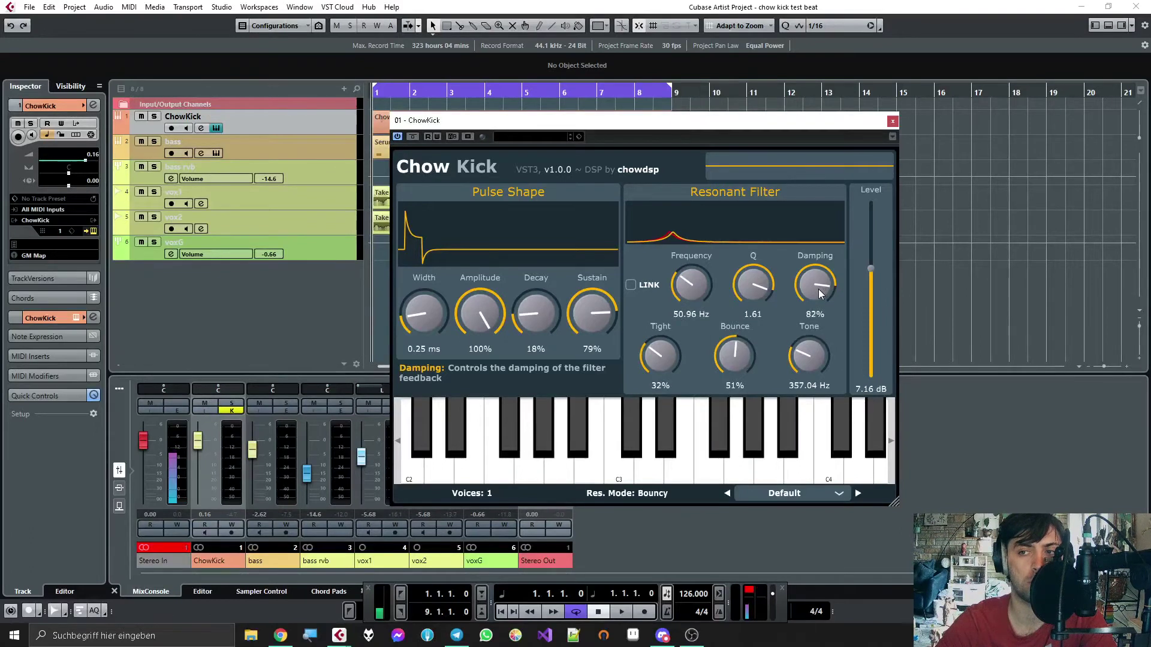
pyautogui.scroll(-4, 818, 289)
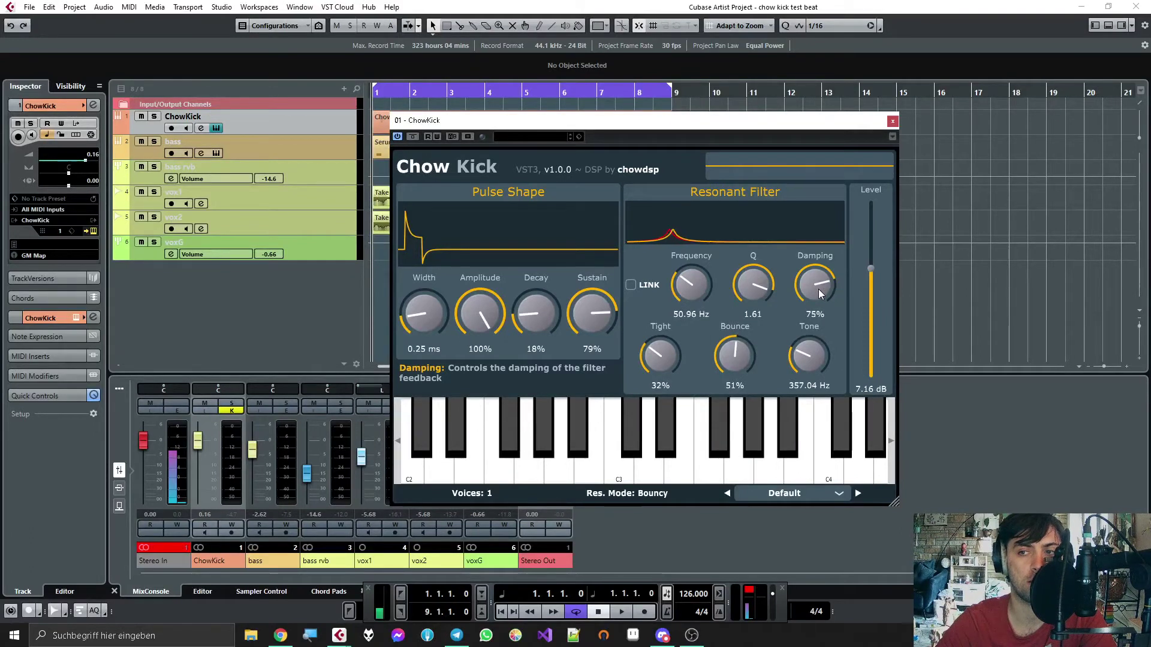
pyautogui.scroll(4, 818, 289)
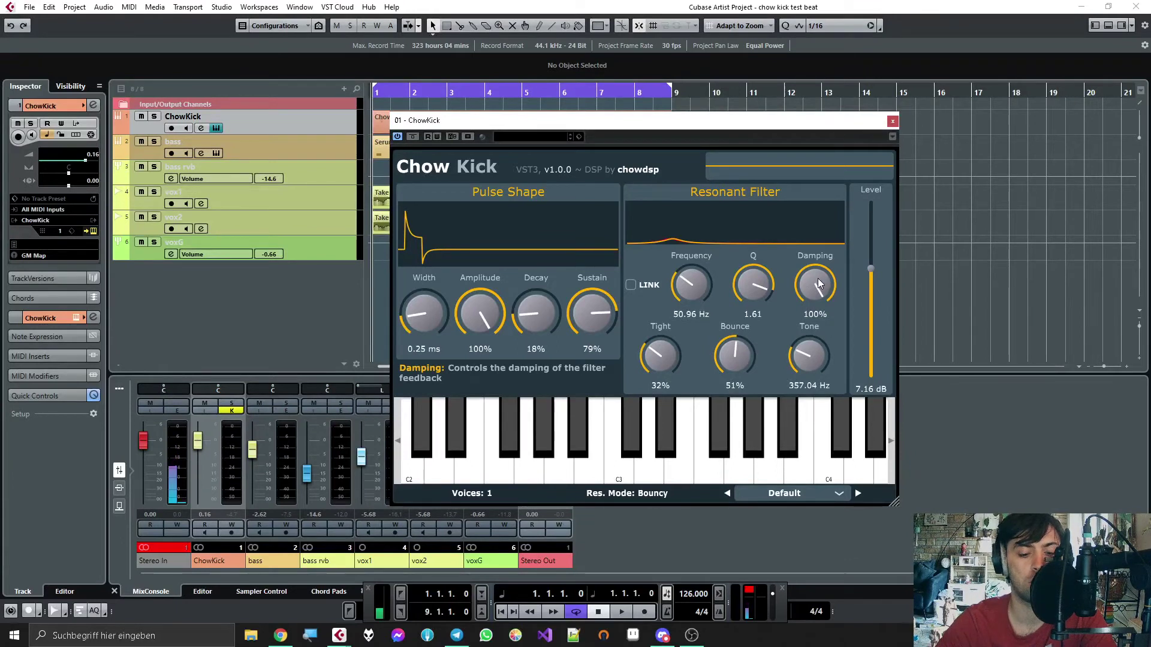
pyautogui.moveTo(818, 278); pyautogui.dragTo(827, 387)
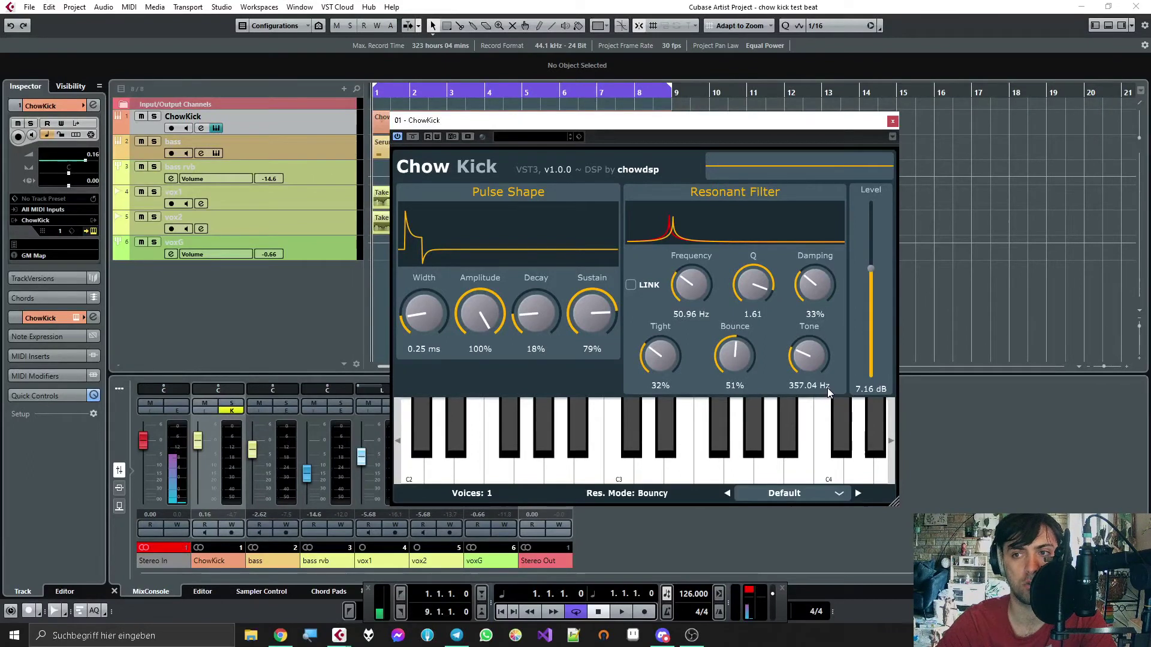
pyautogui.moveTo(815, 285); pyautogui.dragTo(815, 281)
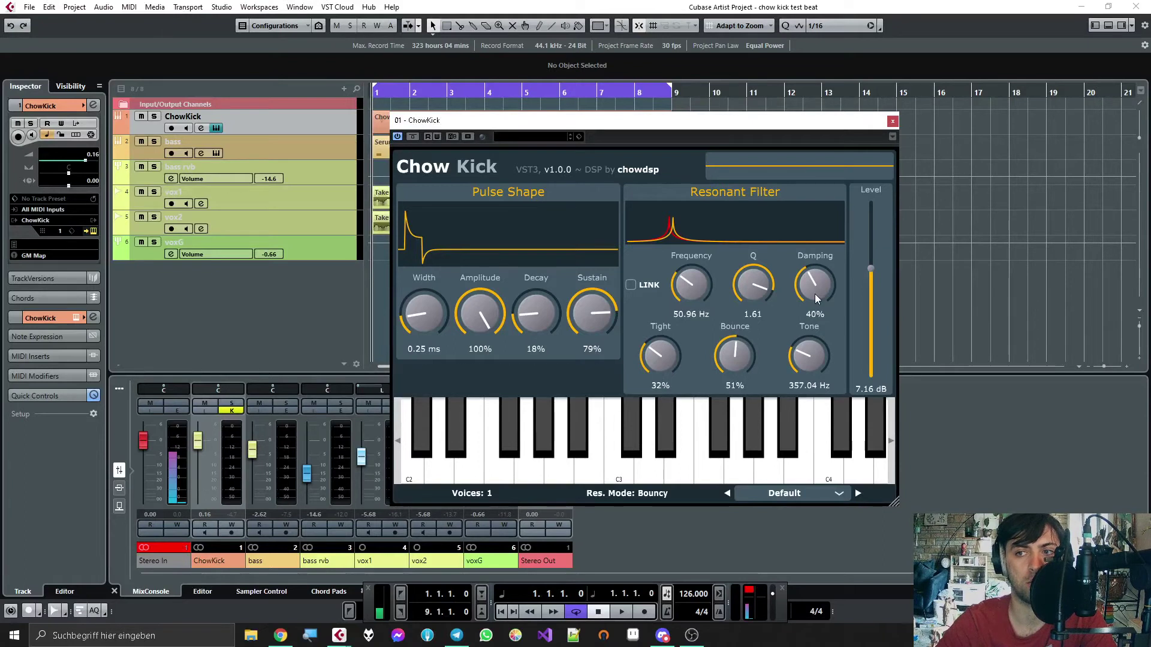
pyautogui.moveTo(814, 294); pyautogui.dragTo(835, 220)
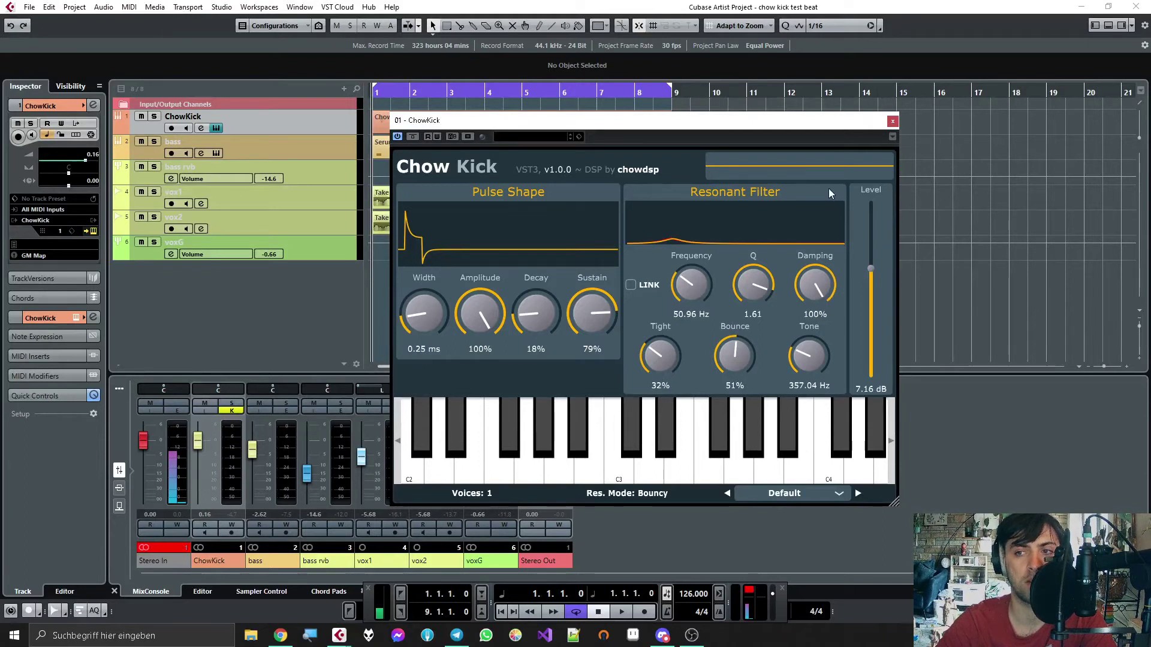
pyautogui.moveTo(827, 293)
pyautogui.mouseDown()
pyautogui.moveTo(827, 312)
pyautogui.moveTo(827, 291)
pyautogui.mouseUp()
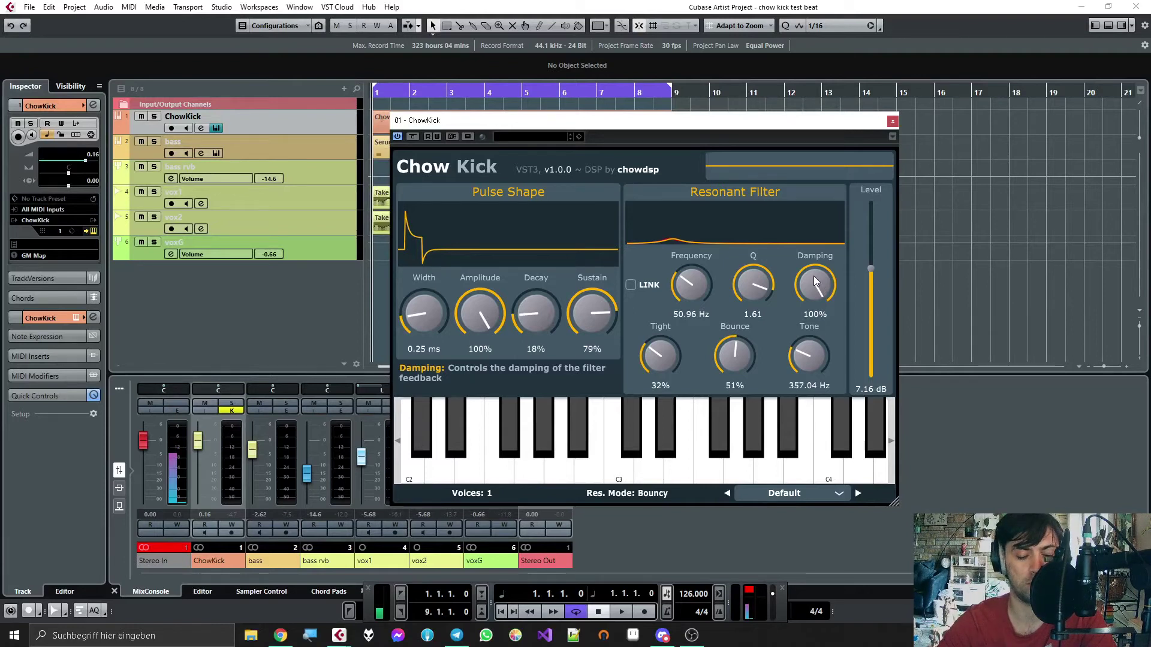
pyautogui.scroll(-5, 814, 280)
pyautogui.scroll(3, 814, 280)
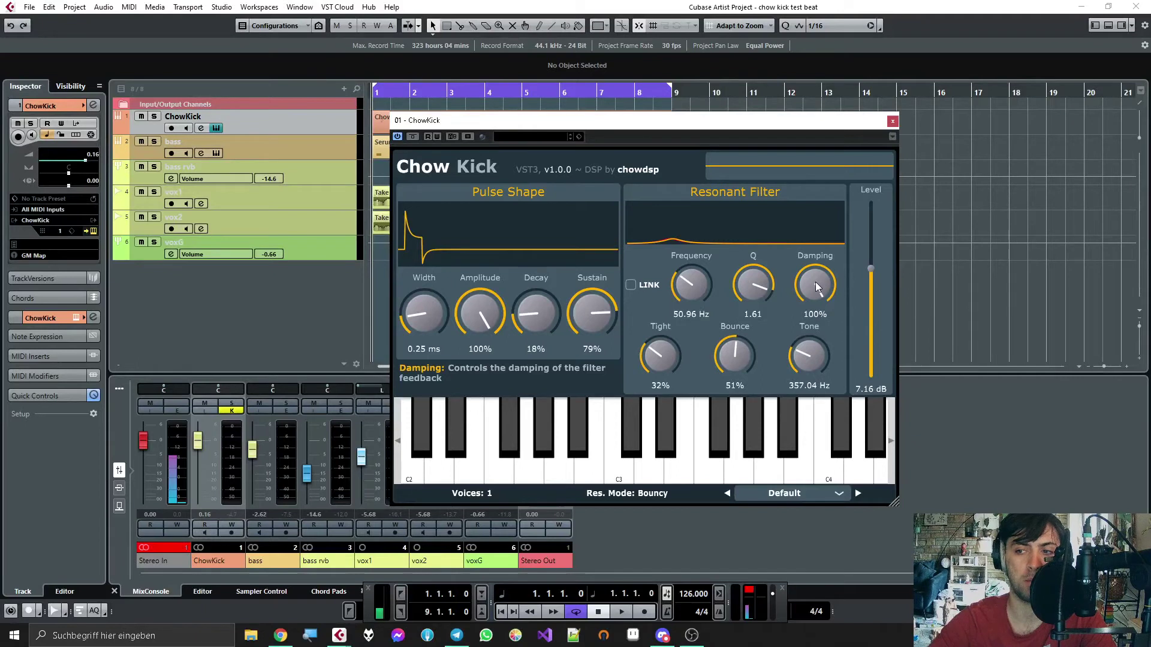
# Step: Play the beat and lower the ChowKick channel's volume to -0.12 dB
pyautogui.click(957, 361)
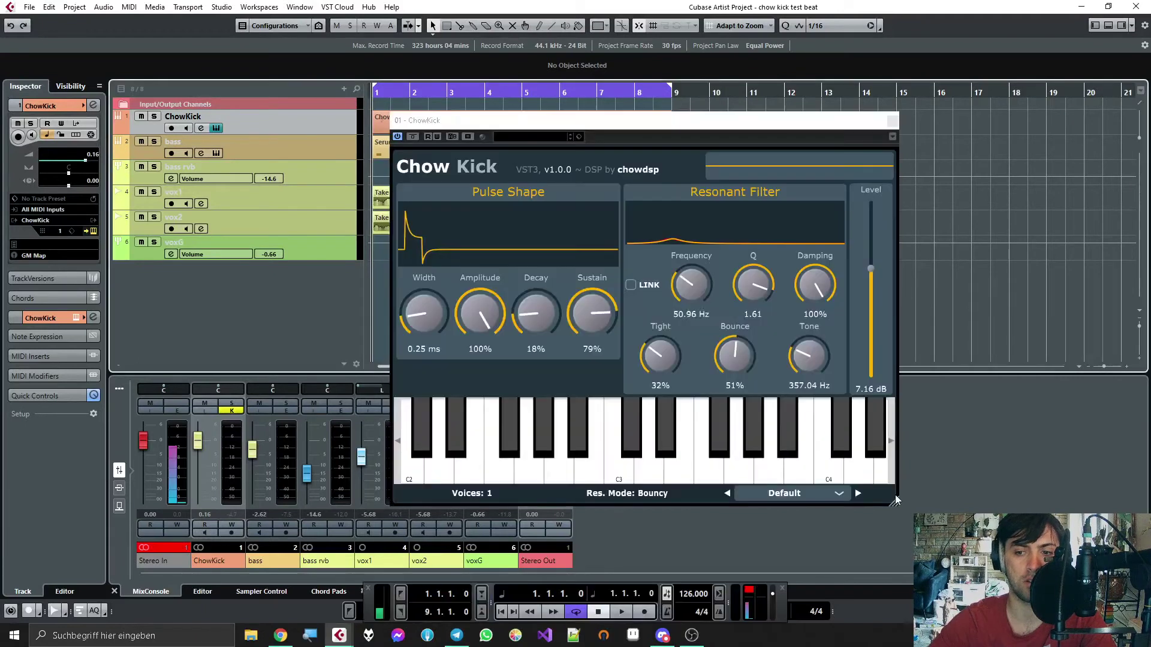
pyautogui.click(778, 121)
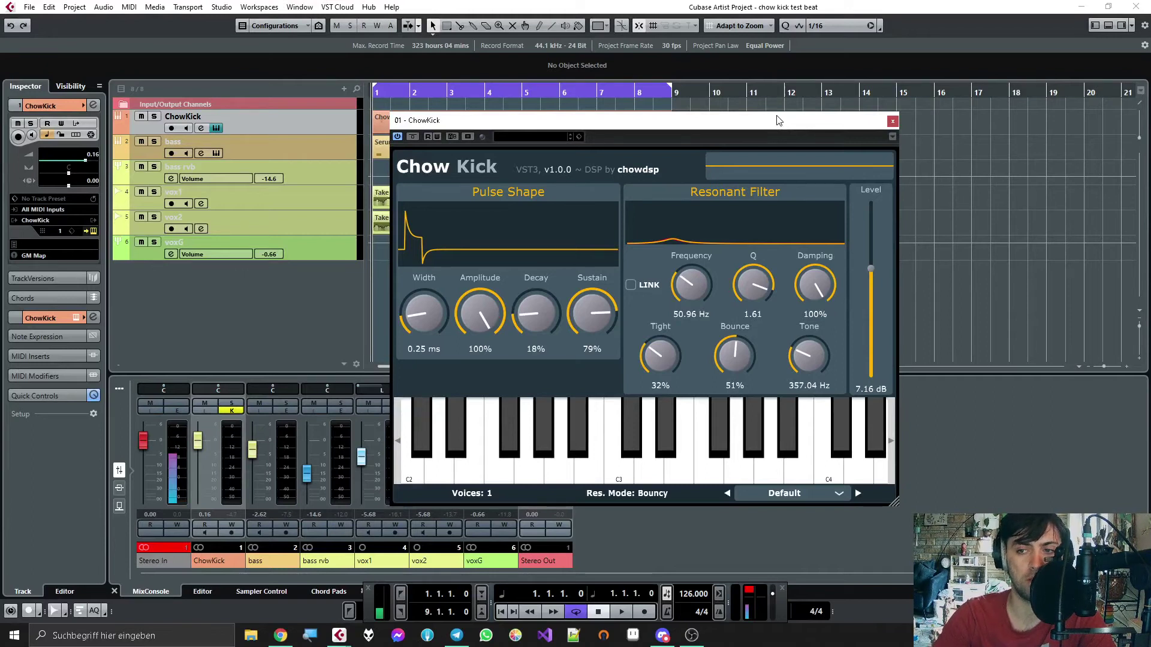
pyautogui.press('space')
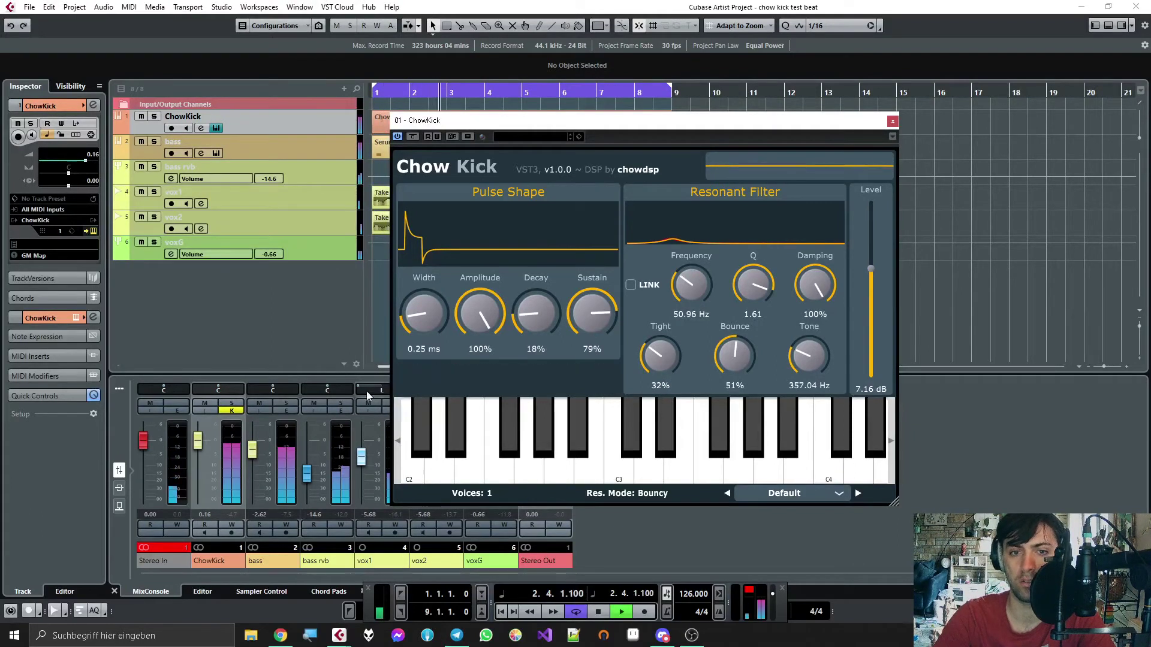
pyautogui.moveTo(206, 455); pyautogui.dragTo(206, 461)
pyautogui.scroll(-1, 205, 461)
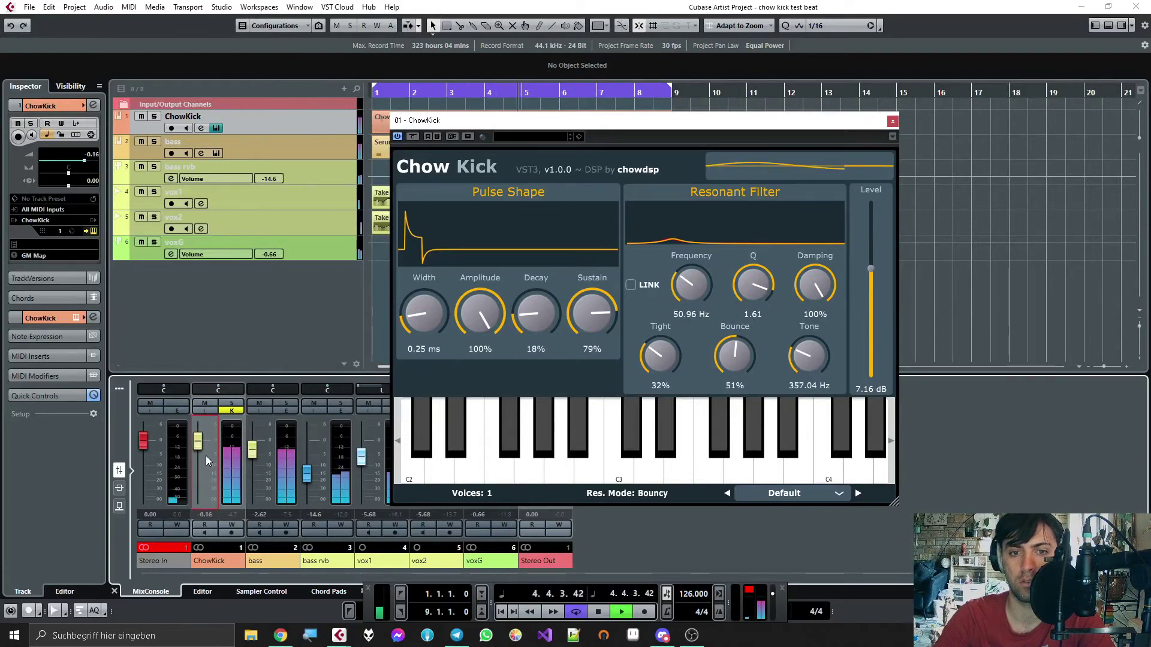
pyautogui.scroll(1, 195, 455)
pyautogui.scroll(-1, 255, 469)
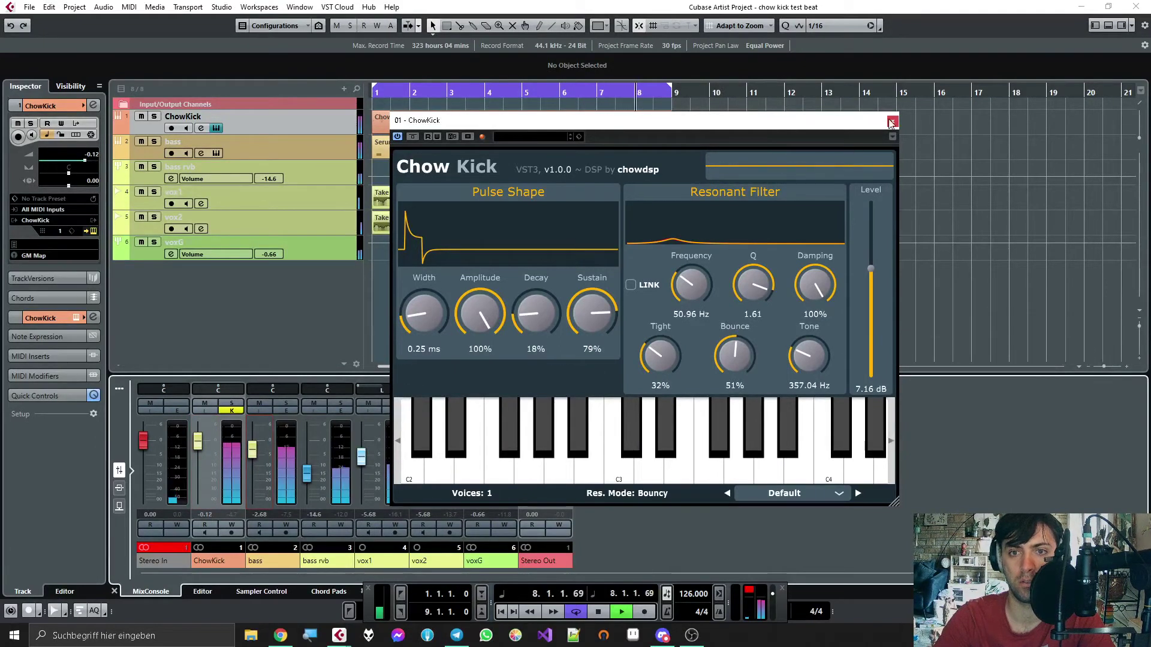
# Step: Set ChowKick's pulse width to 0.57 ms and its decay to 19%, and stop playback
pyautogui.moveTo(423, 312)
pyautogui.mouseDown()
pyautogui.moveTo(427, 195)
pyautogui.moveTo(437, 317)
pyautogui.moveTo(440, 306)
pyautogui.mouseUp()
pyautogui.moveTo(535, 313)
pyautogui.mouseDown()
pyautogui.moveTo(545, 236)
pyautogui.moveTo(543, 320)
pyautogui.moveTo(545, 300)
pyautogui.mouseUp()
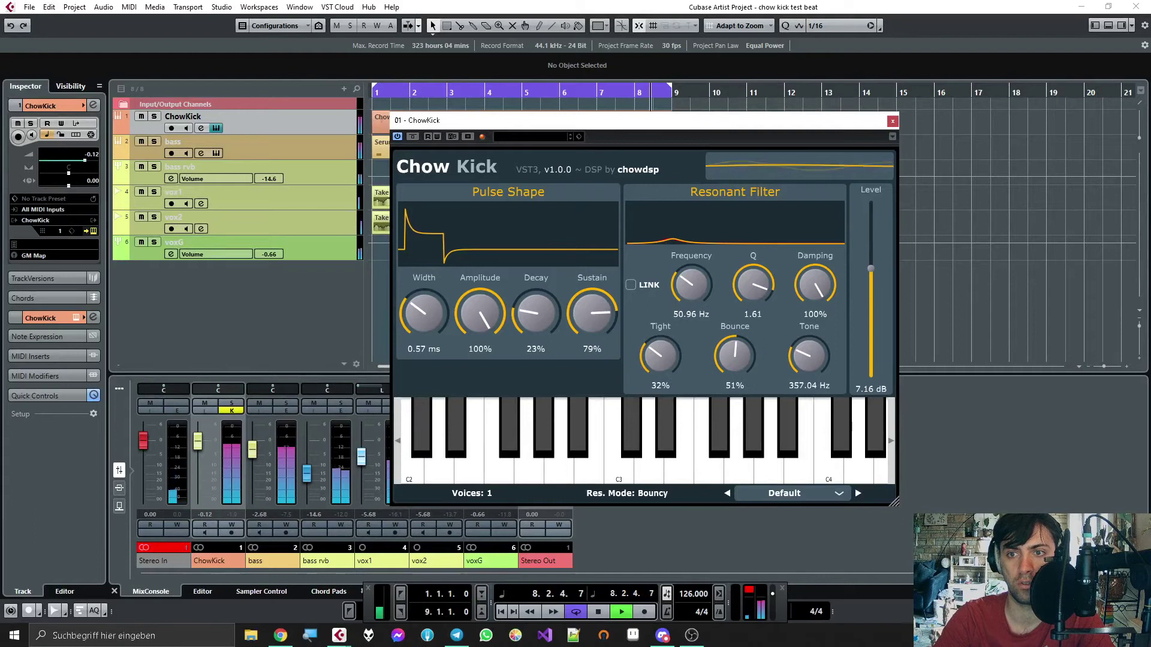
pyautogui.moveTo(537, 305); pyautogui.dragTo(530, 315)
pyautogui.press('space')
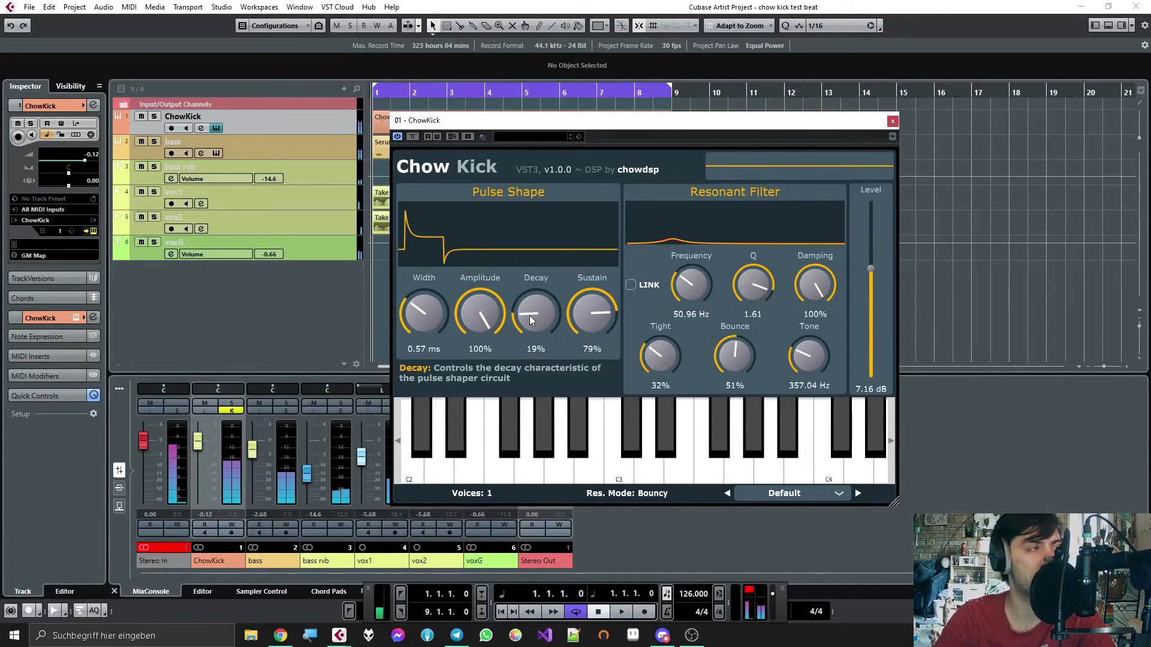
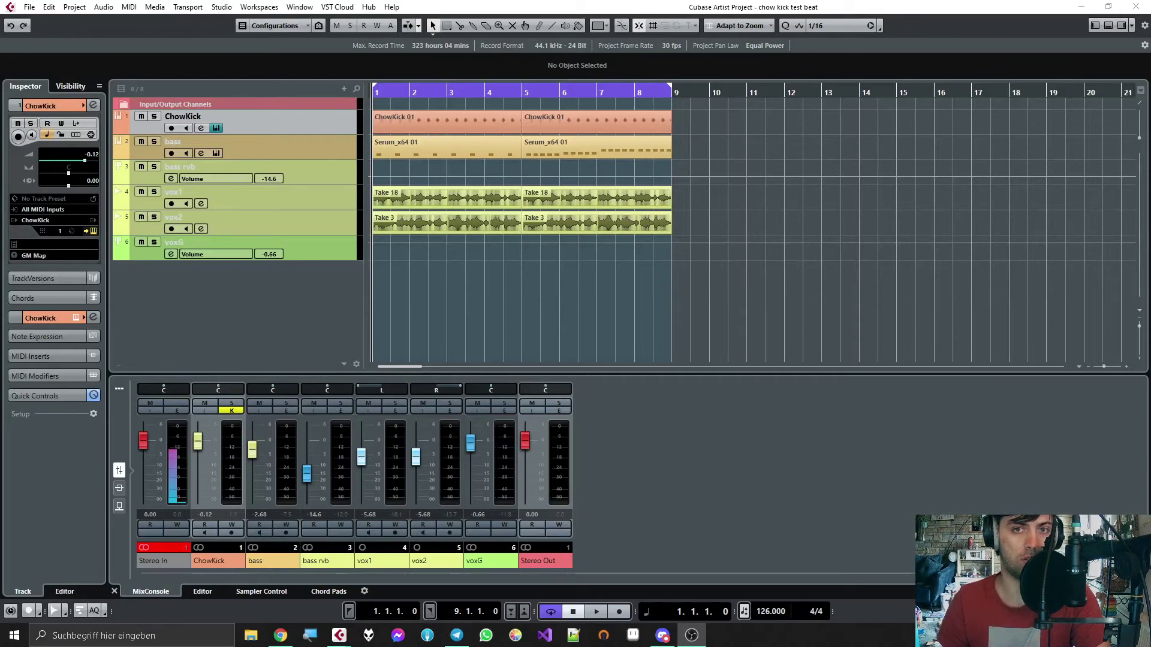
# Step: Insert the Spectre effect in the ChowKick channel's fourth insert slot
pyautogui.click(342, 132)
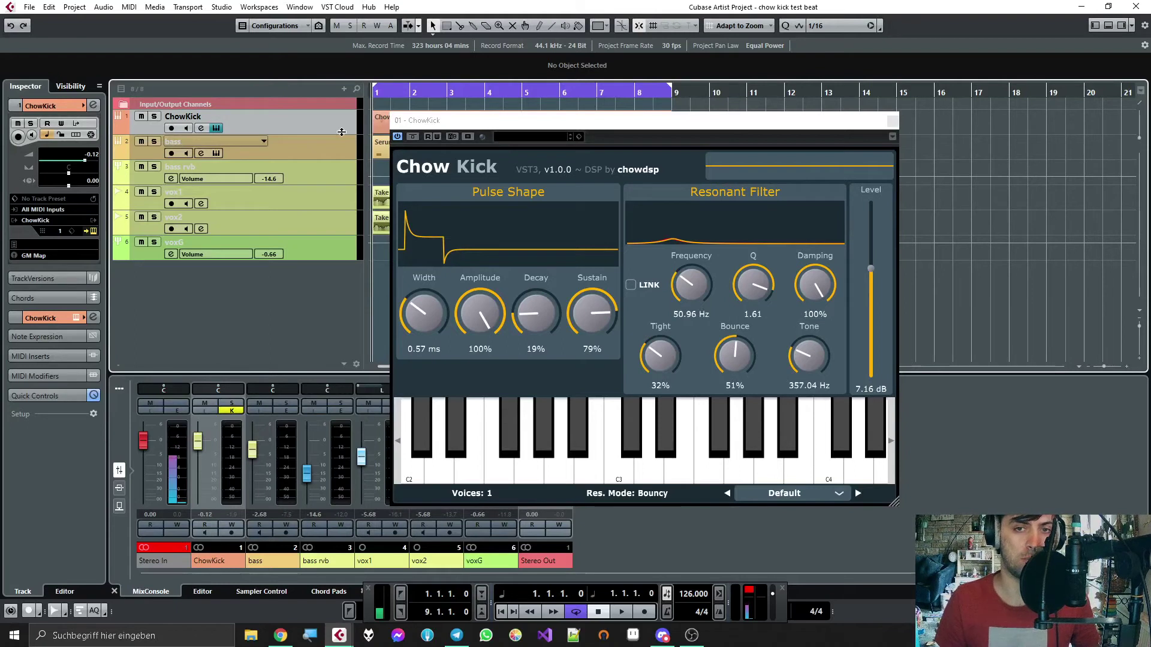
pyautogui.click(201, 128)
pyautogui.click(127, 317)
pyautogui.write('spectre')
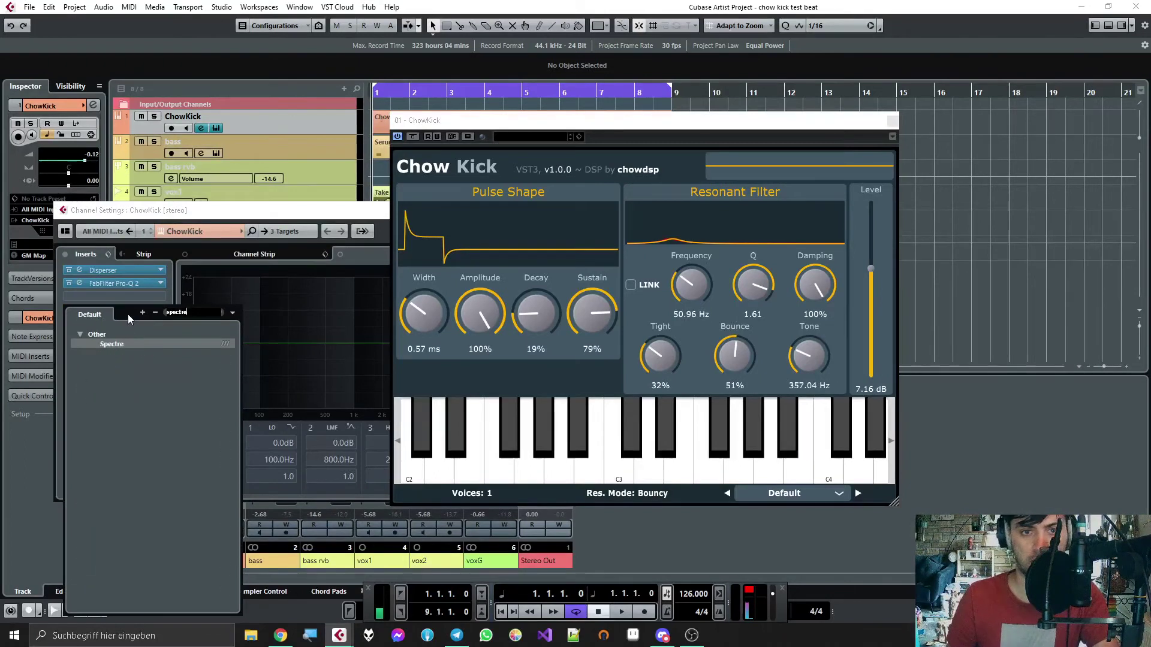
pyautogui.press('Escape')
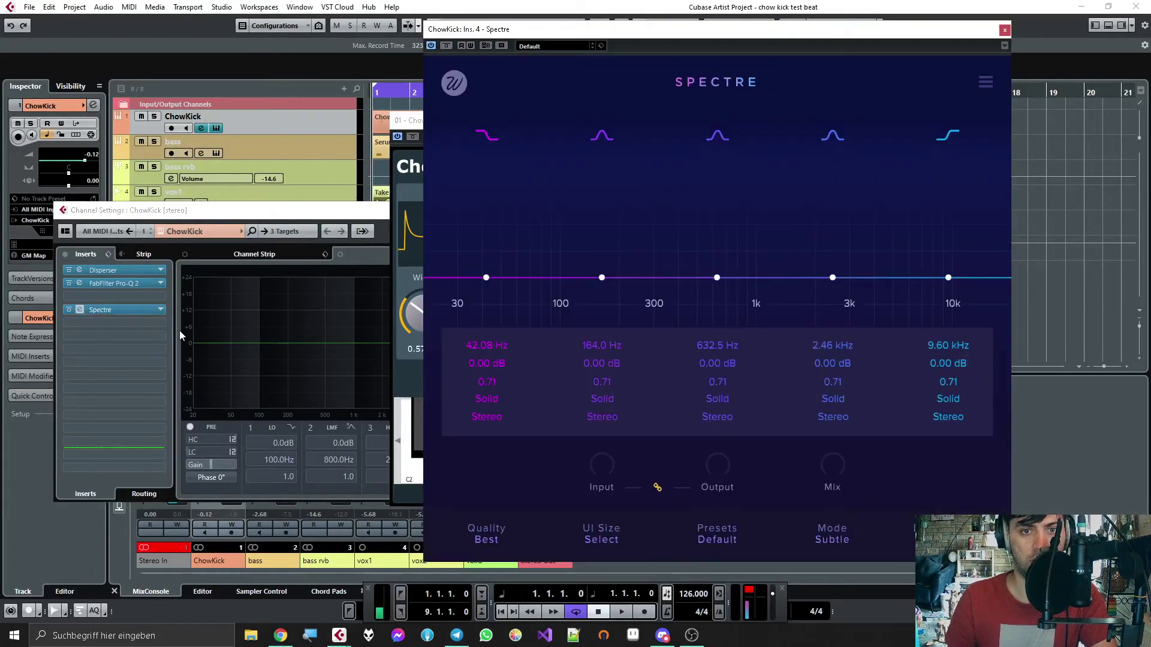
# Step: Try several mix amounts in Spectre and lower the mix to 28.82%
pyautogui.moveTo(832, 469); pyautogui.dragTo(832, 473)
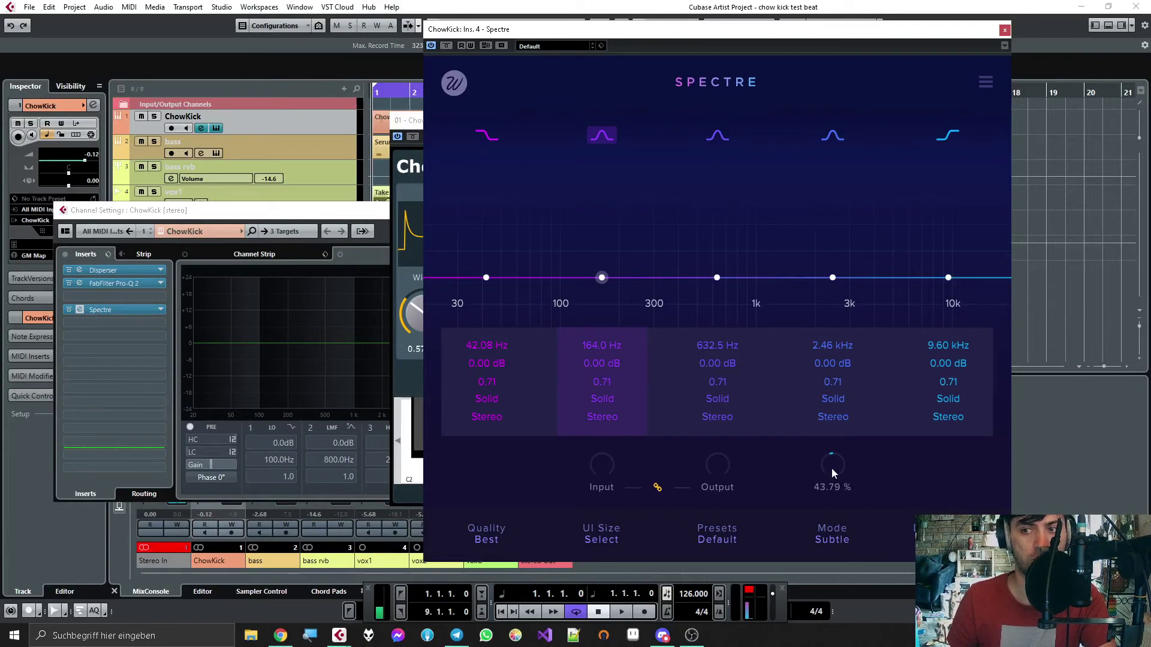
pyautogui.scroll(2, 832, 473)
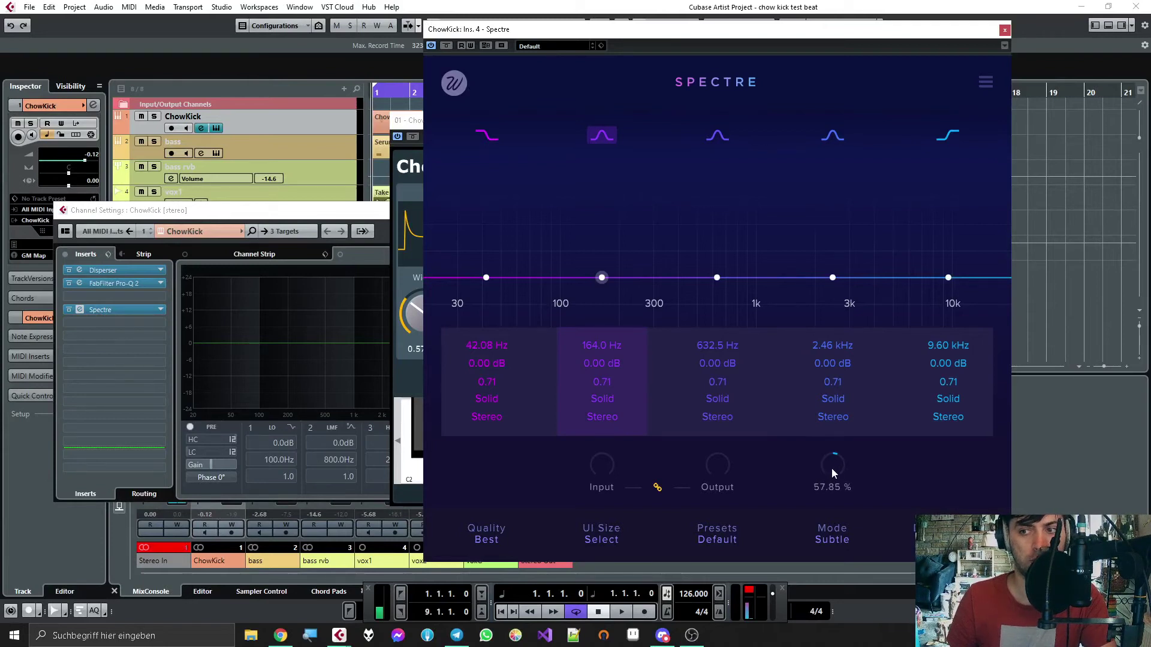
pyautogui.moveTo(832, 536); pyautogui.dragTo(832, 369)
pyautogui.moveTo(834, 458); pyautogui.dragTo(843, 546)
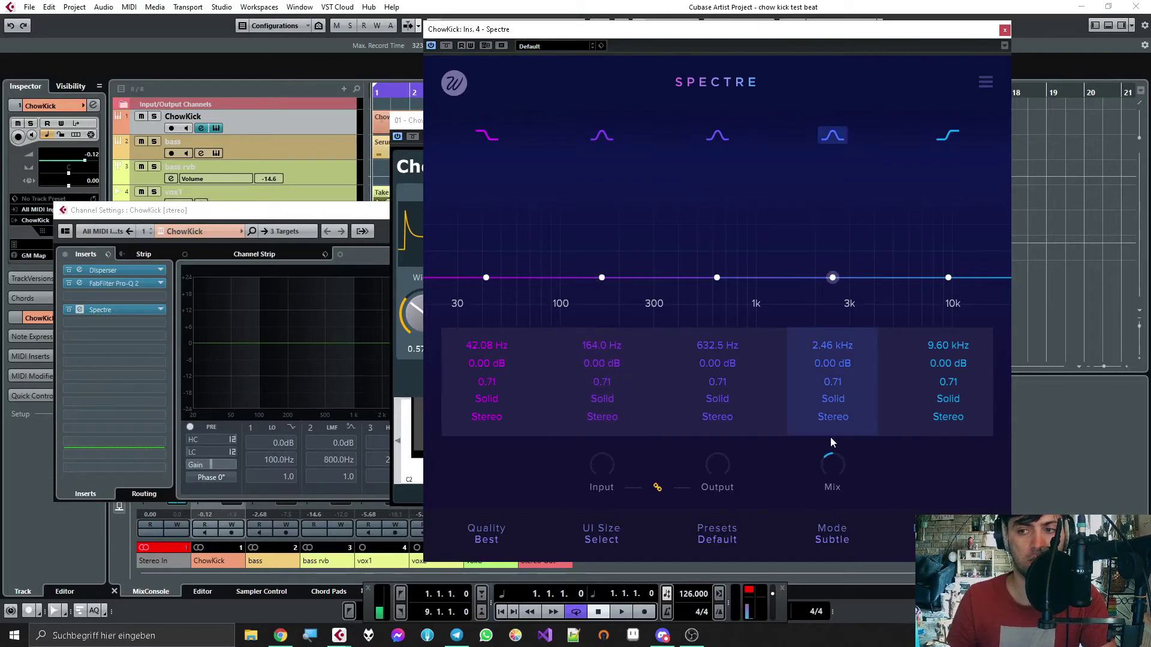
pyautogui.scroll(-1, 831, 464)
pyautogui.scroll(-4, 831, 467)
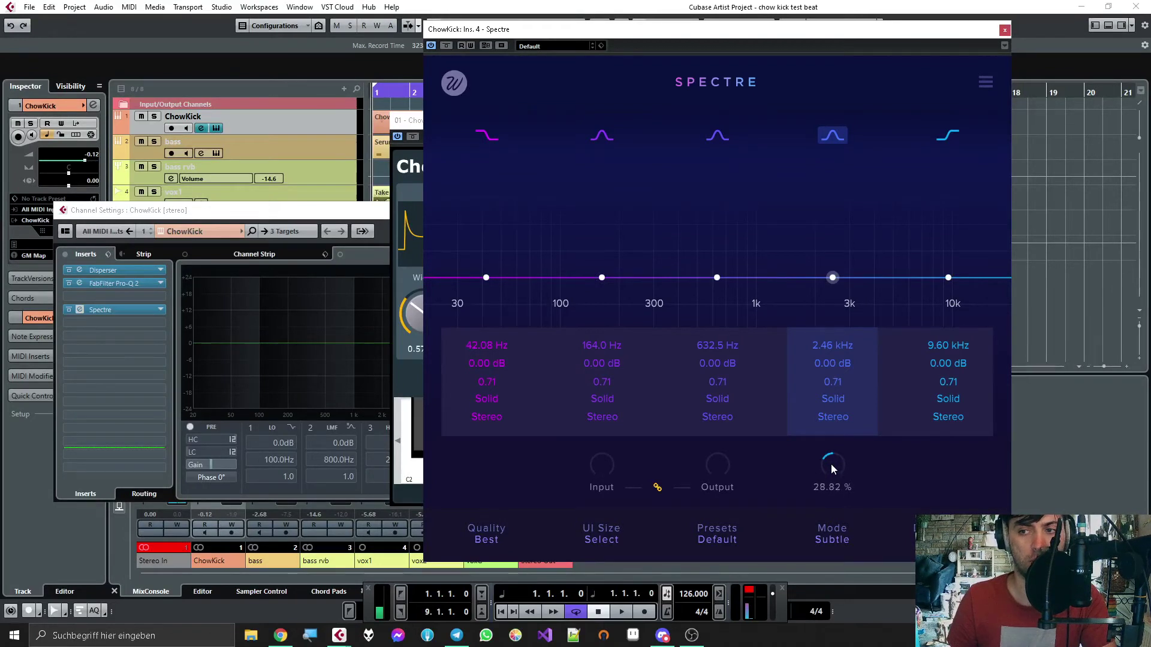
# Step: Remove Spectre from the ChowKick channel's fourth insert slot and discard its changes
pyautogui.click(158, 310)
pyautogui.scroll(10, 101, 354)
pyautogui.click(95, 337)
pyautogui.click(95, 335)
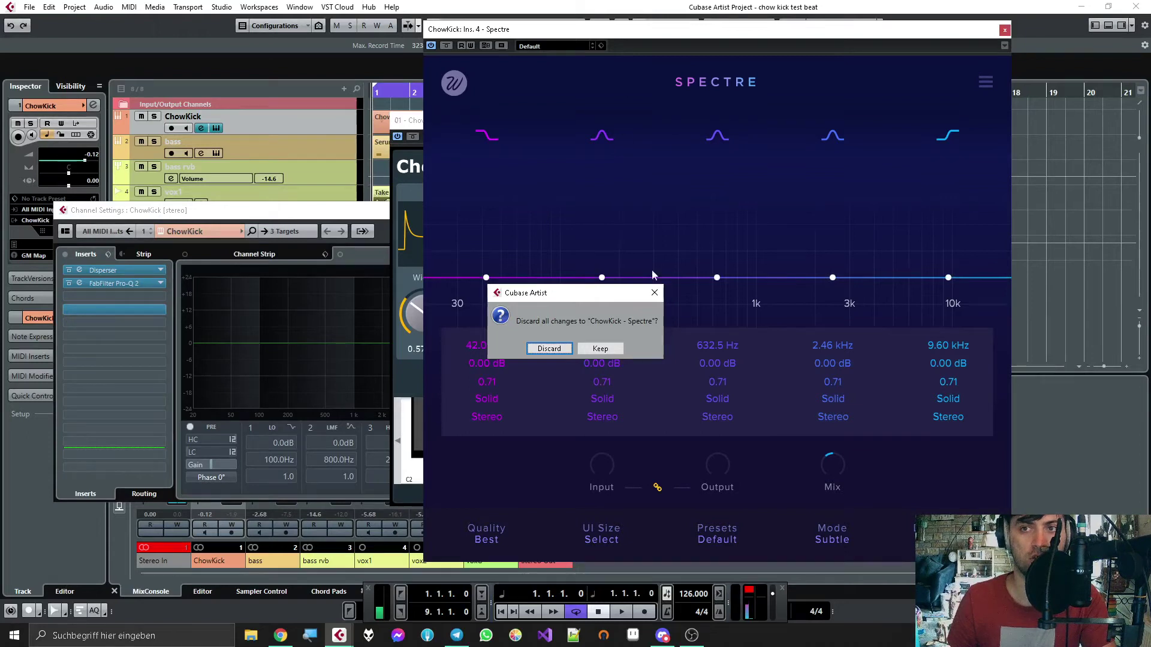
pyautogui.click(563, 350)
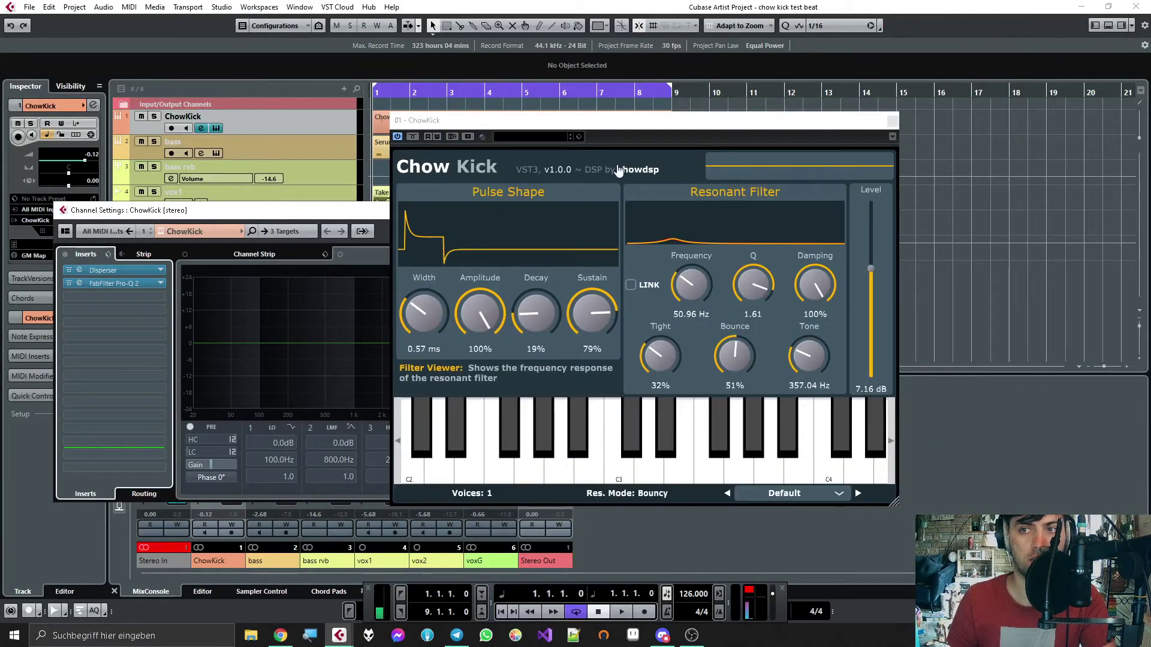
# Step: Close the ChowKick channel settings window and shift the ChowKick synth window slightly within the project
pyautogui.moveTo(330, 216); pyautogui.dragTo(283, 519)
pyautogui.click(614, 515)
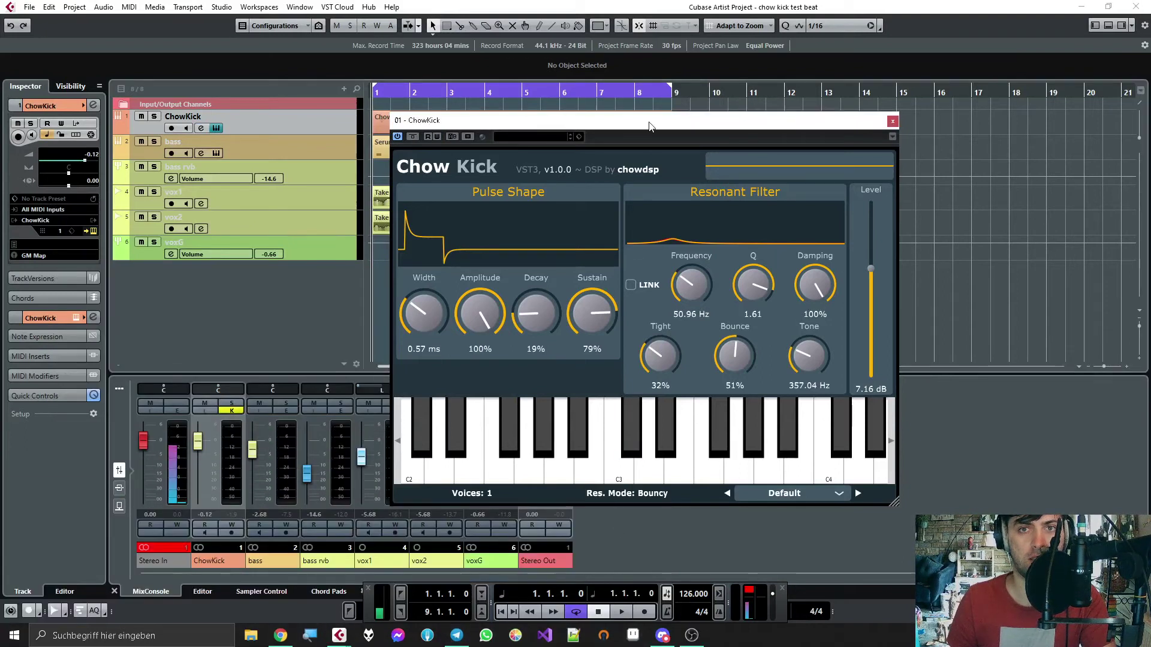
pyautogui.moveTo(648, 126); pyautogui.dragTo(634, 115)
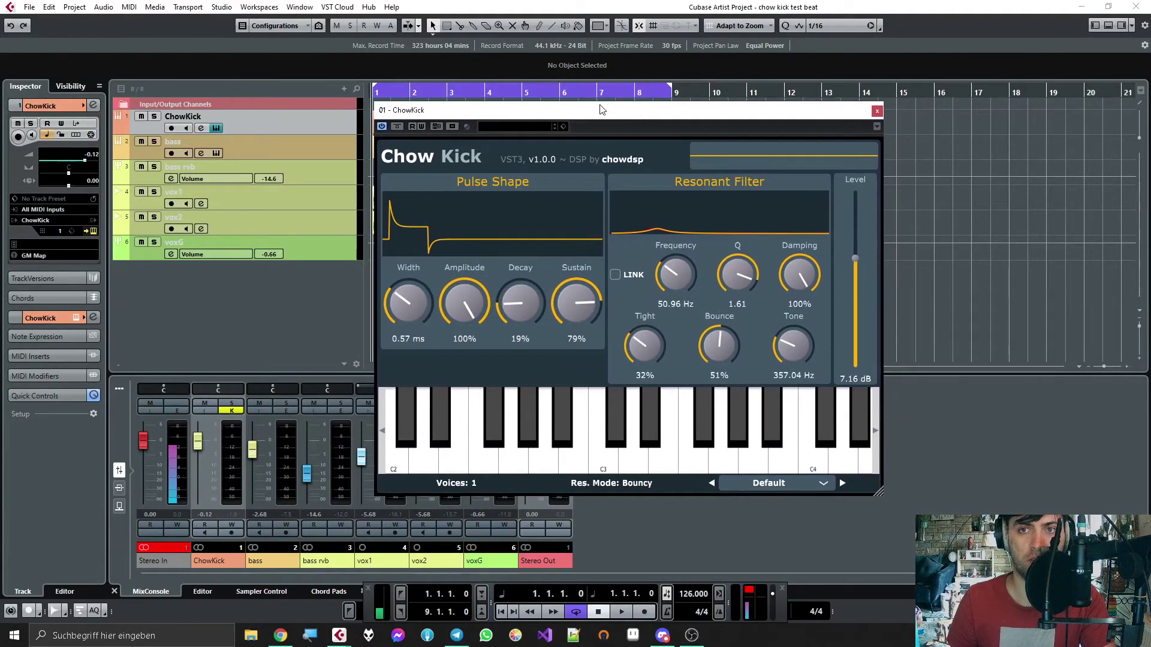
pyautogui.click(524, 90)
pyautogui.moveTo(524, 90); pyautogui.dragTo(239, 79)
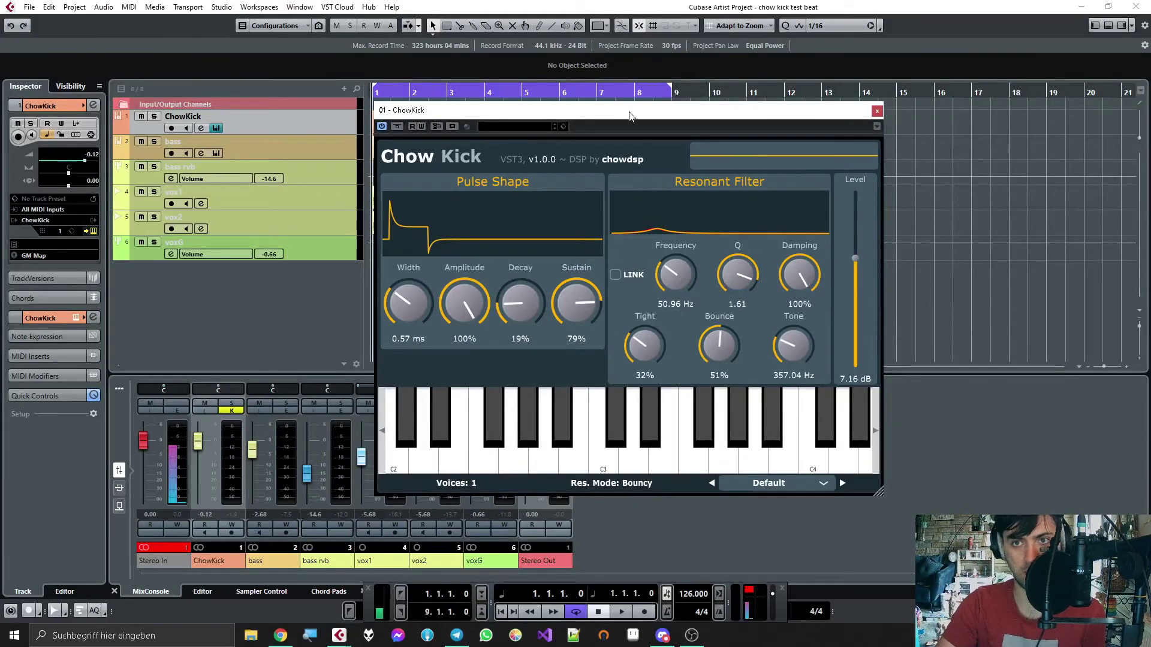
pyautogui.moveTo(615, 116)
pyautogui.mouseDown()
pyautogui.moveTo(586, 123)
pyautogui.moveTo(629, 127)
pyautogui.moveTo(609, 121)
pyautogui.mouseUp()
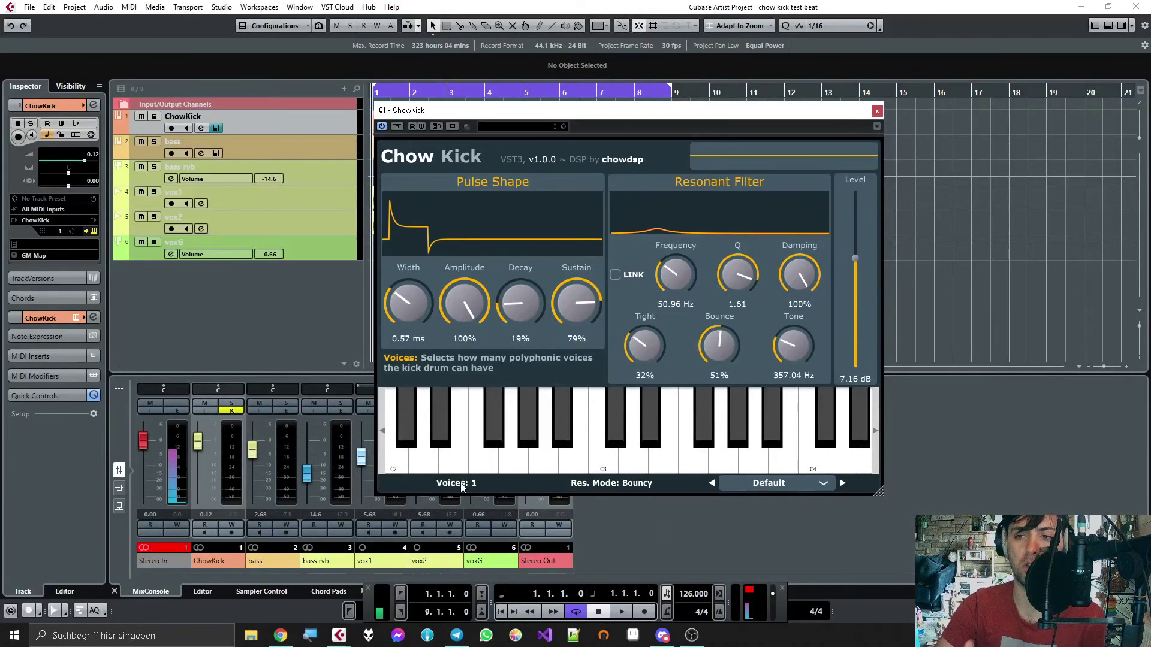
# Step: Audition low and high notes on ChowKick's built-in keyboard, shifting its visible range across the octaves
pyautogui.click(423, 455)
pyautogui.click(537, 433)
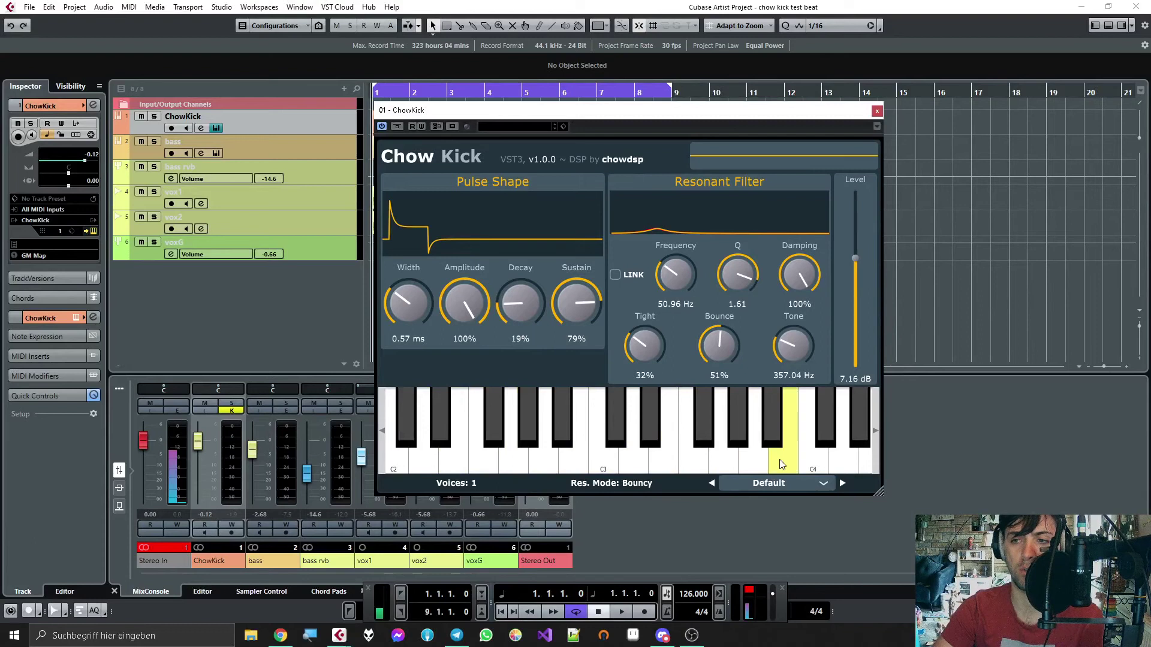
pyautogui.click(875, 430)
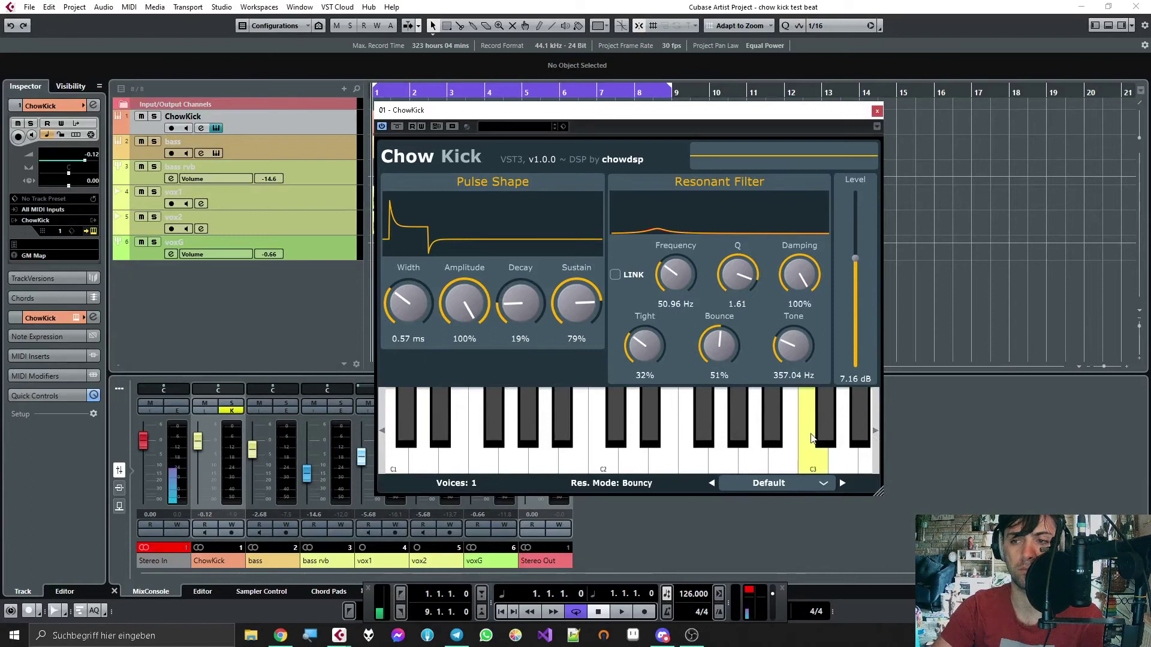
pyautogui.click(875, 431)
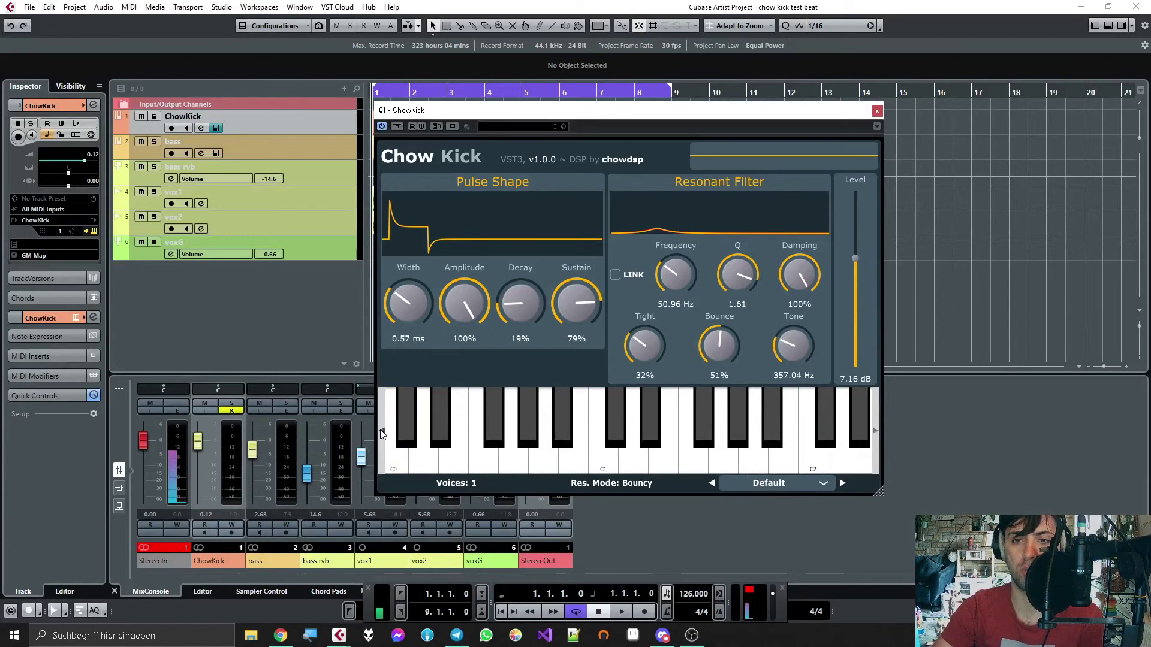
pyautogui.click(874, 431)
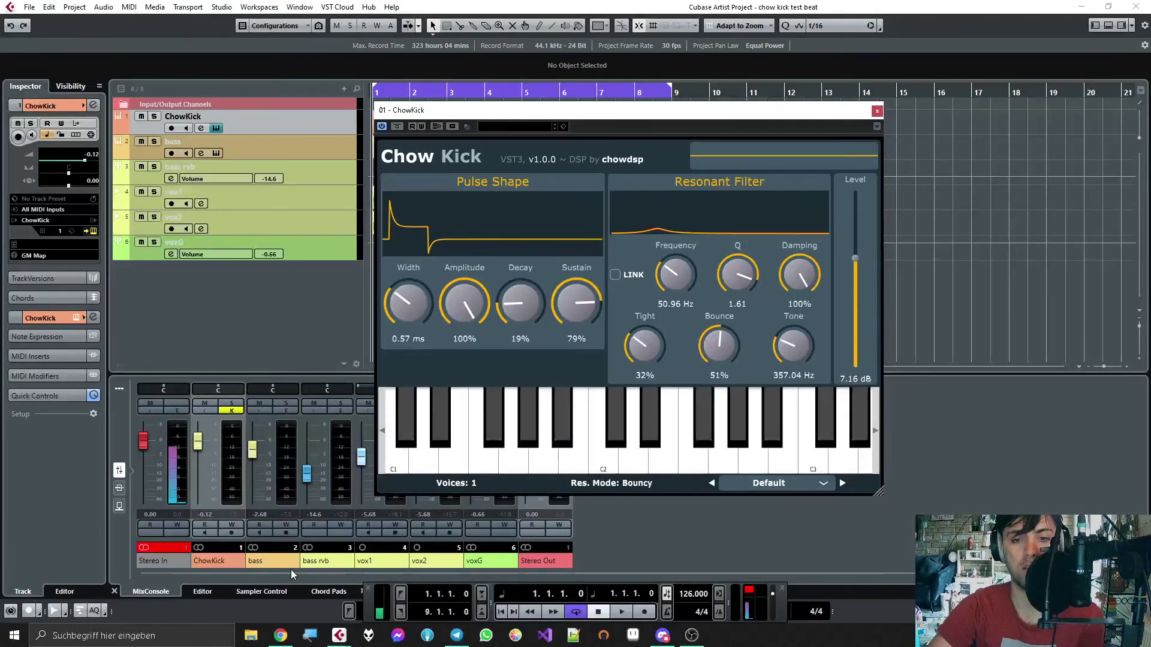
# Step: Switch to the browser, view the Chow Kick section of the chowdsp.com products page, and return to Cubase
pyautogui.click(280, 635)
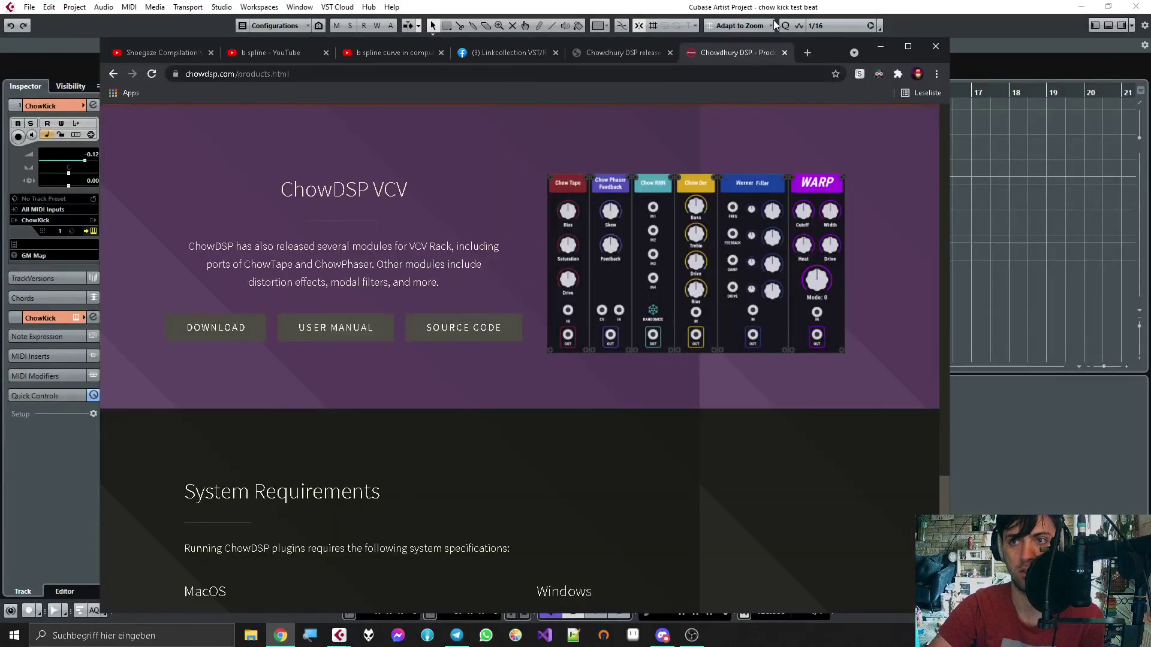
pyautogui.scroll(-3, 487, 258)
pyautogui.scroll(12, 487, 258)
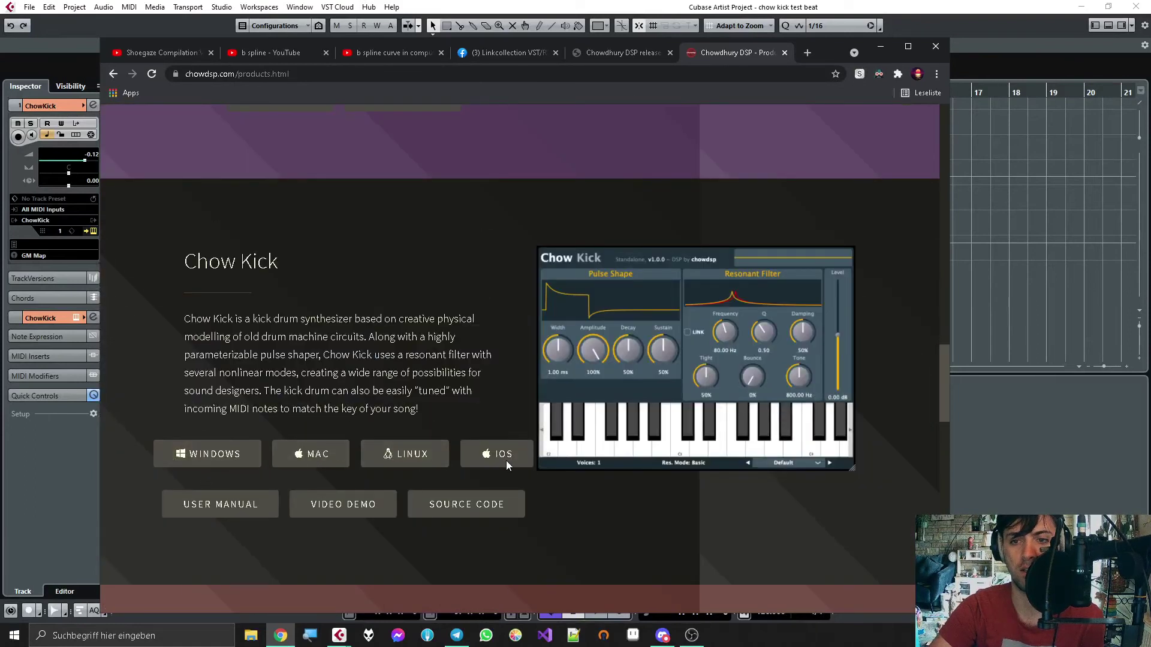
pyautogui.click(880, 52)
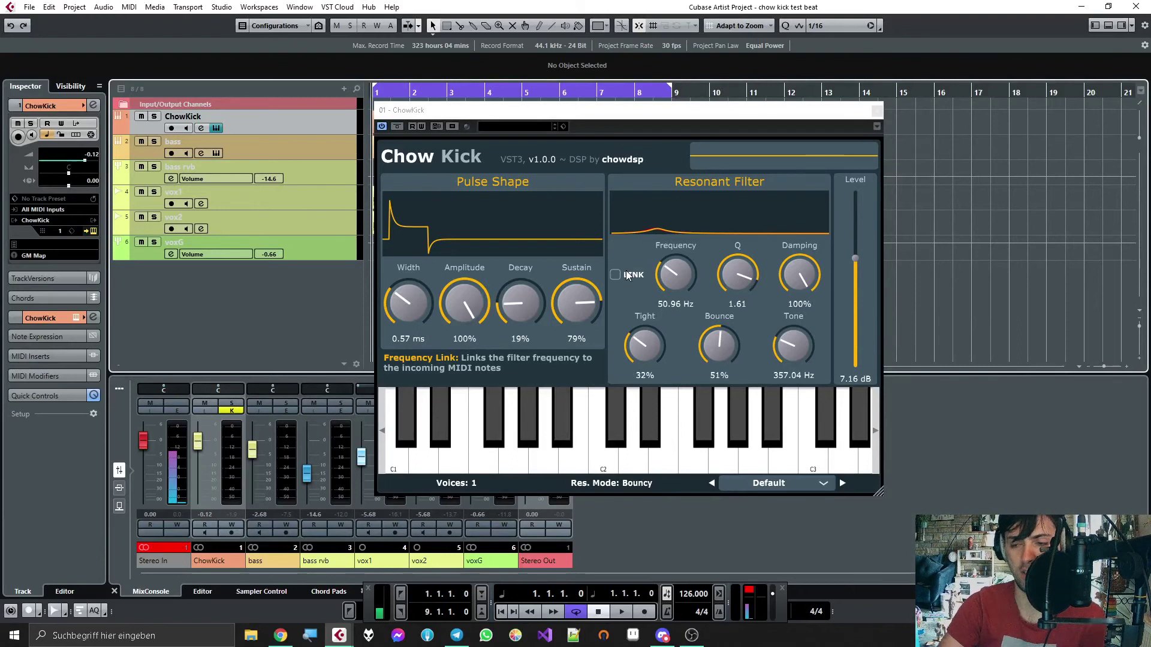
# Step: Play several notes between C1 and C2 on ChowKick's built-in keyboard with frequency link off
pyautogui.click(610, 413)
pyautogui.click(513, 443)
pyautogui.click(449, 457)
pyautogui.click(428, 457)
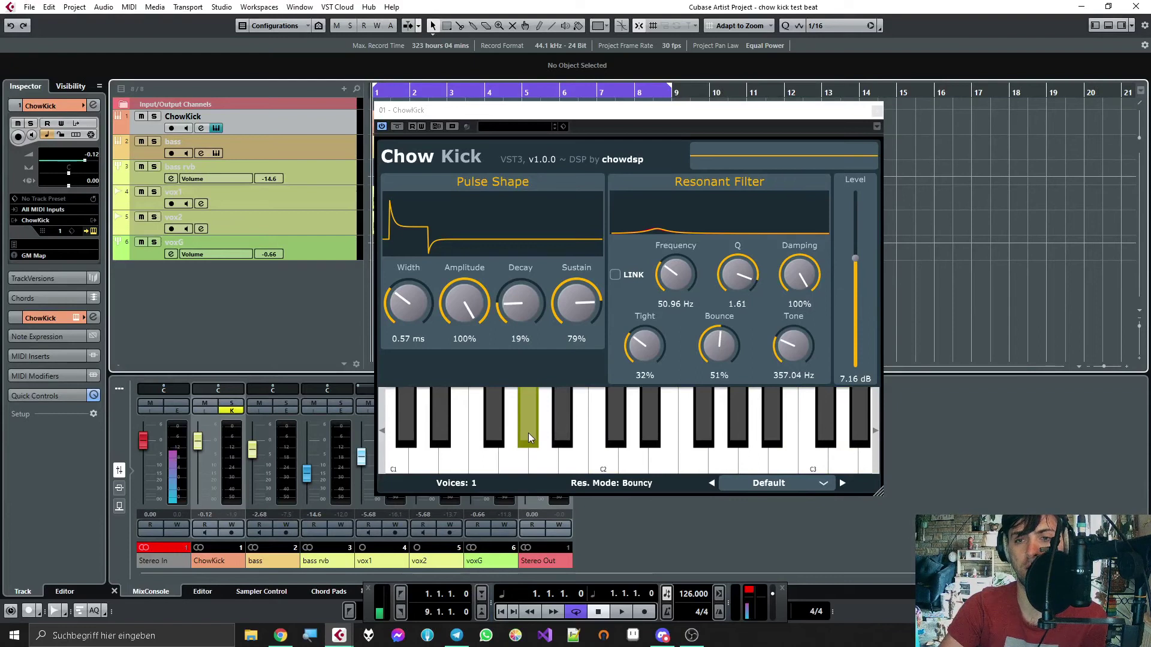
# Step: Select and record-enable the bass track, play a bass note with the On-Screen Keyboard, and close that keyboard
pyautogui.moveTo(615, 118); pyautogui.dragTo(771, 71)
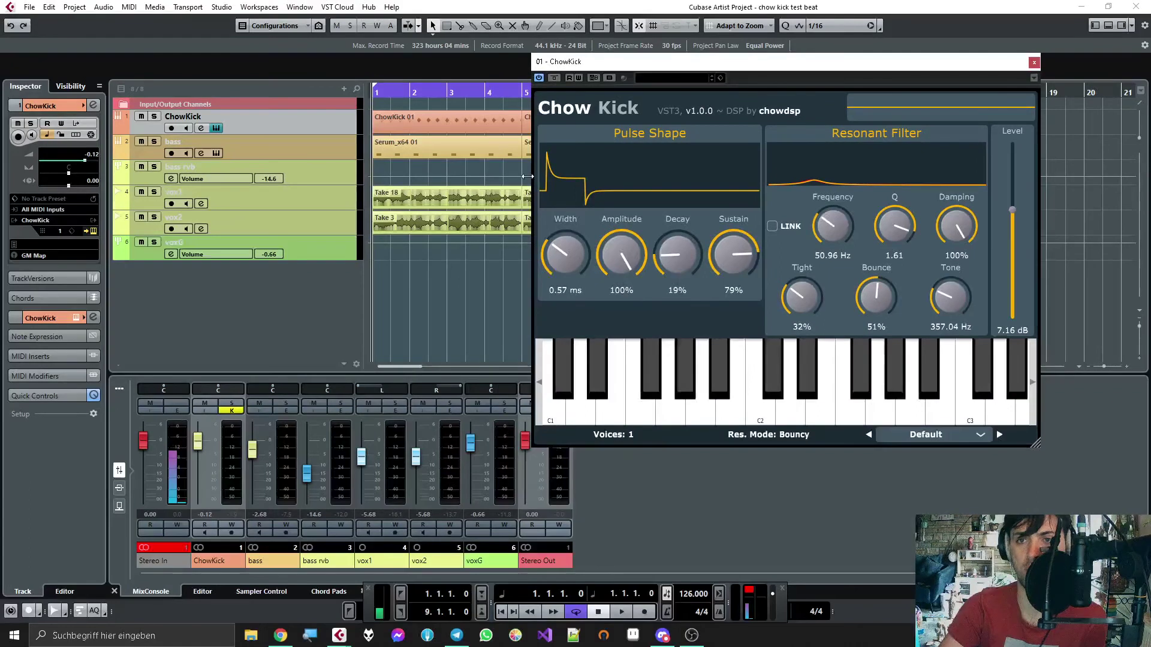
pyautogui.click(455, 149)
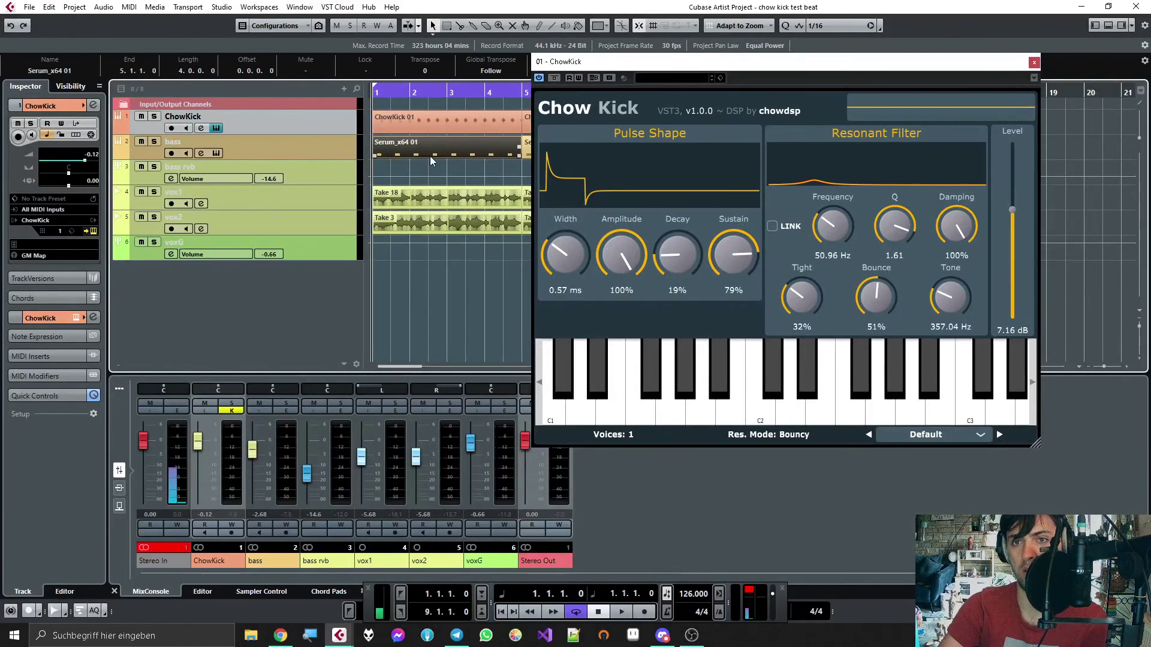
pyautogui.hotkey('alt', 'k')
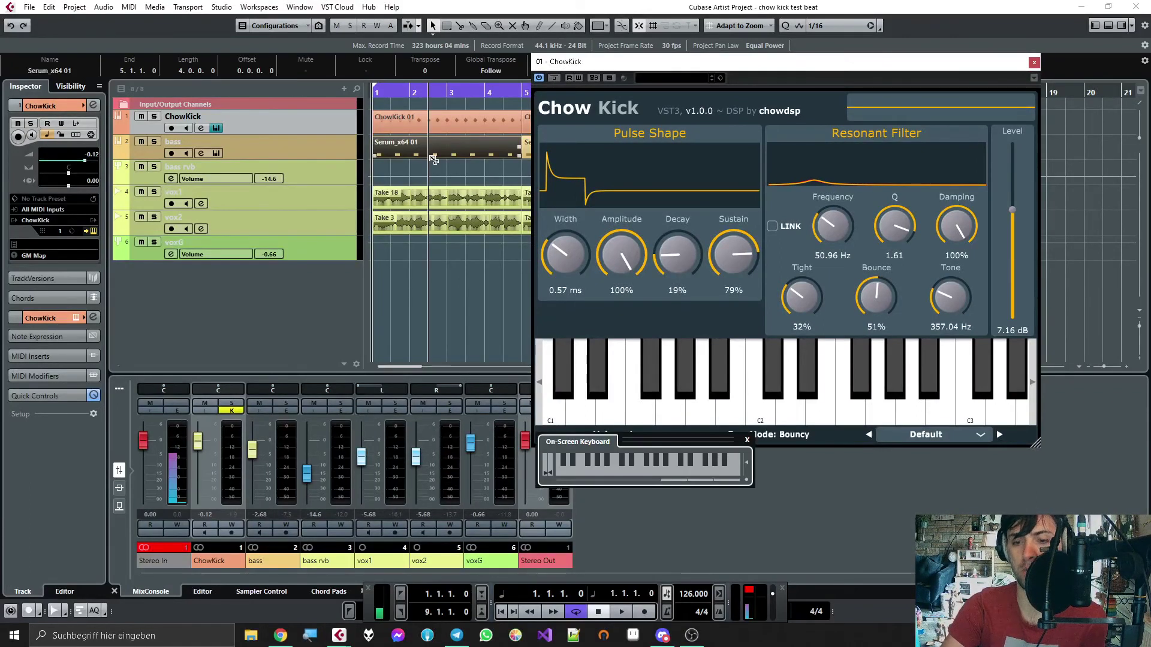
pyautogui.click(172, 154)
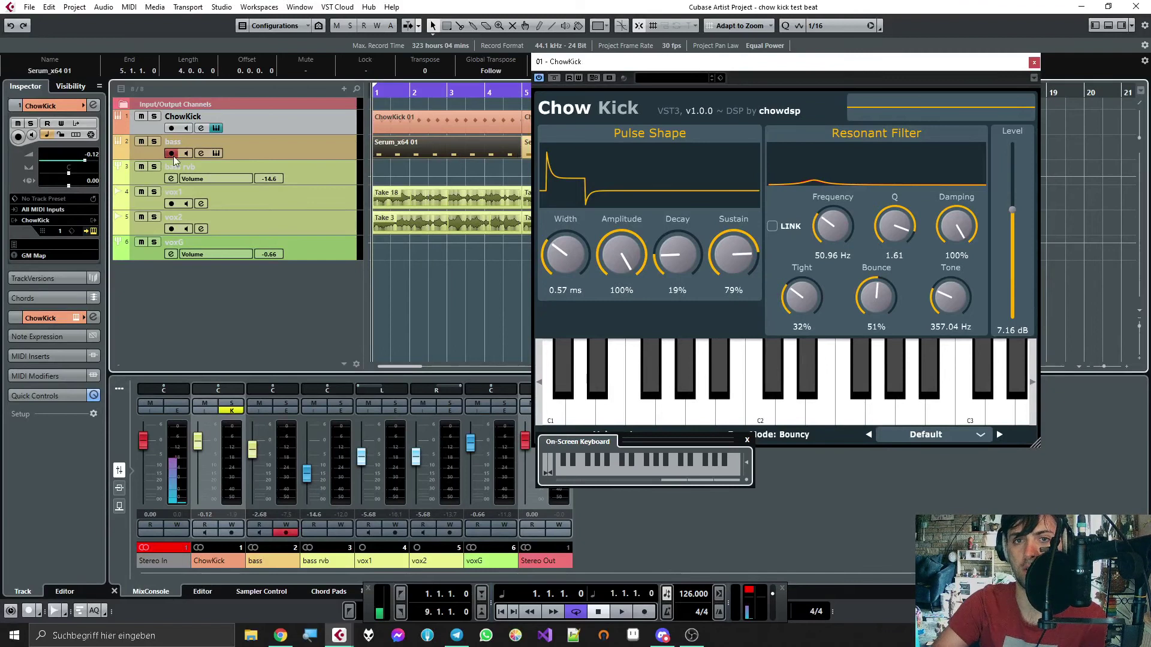
pyautogui.press('q')
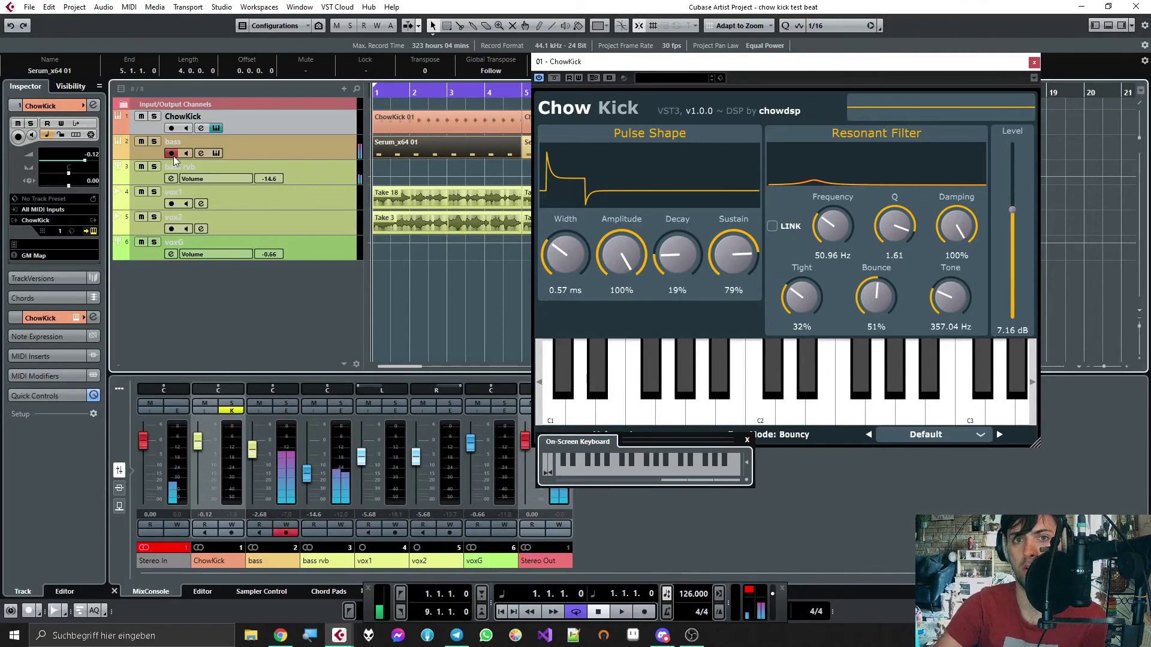
pyautogui.click(250, 157)
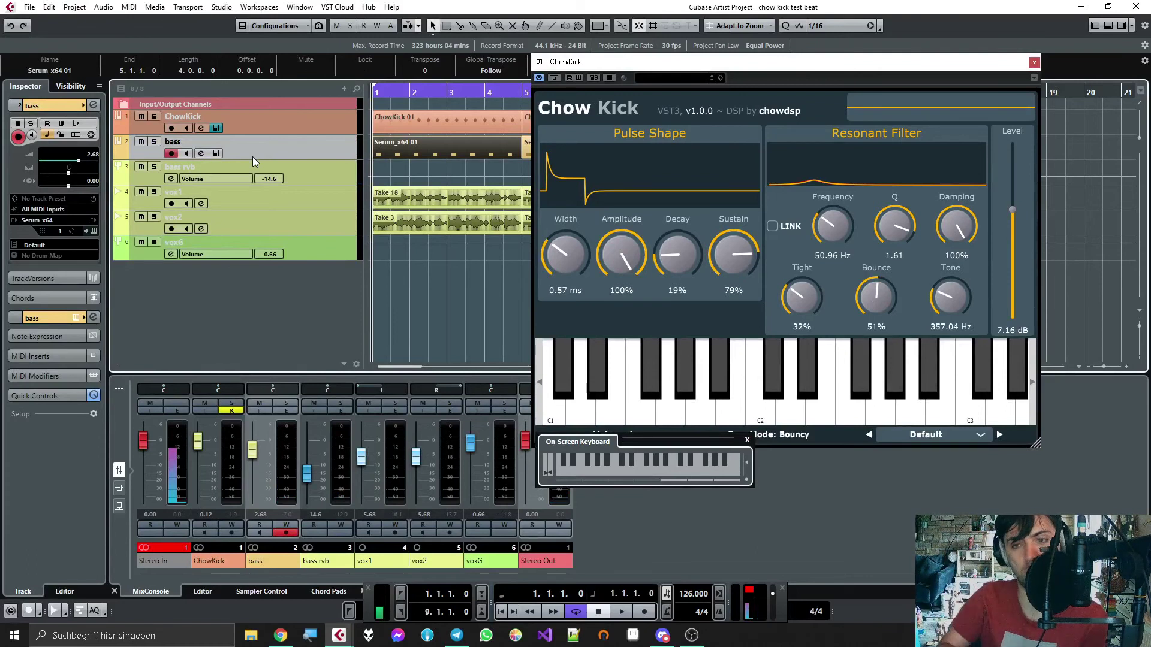
pyautogui.moveTo(630, 440); pyautogui.dragTo(824, 483)
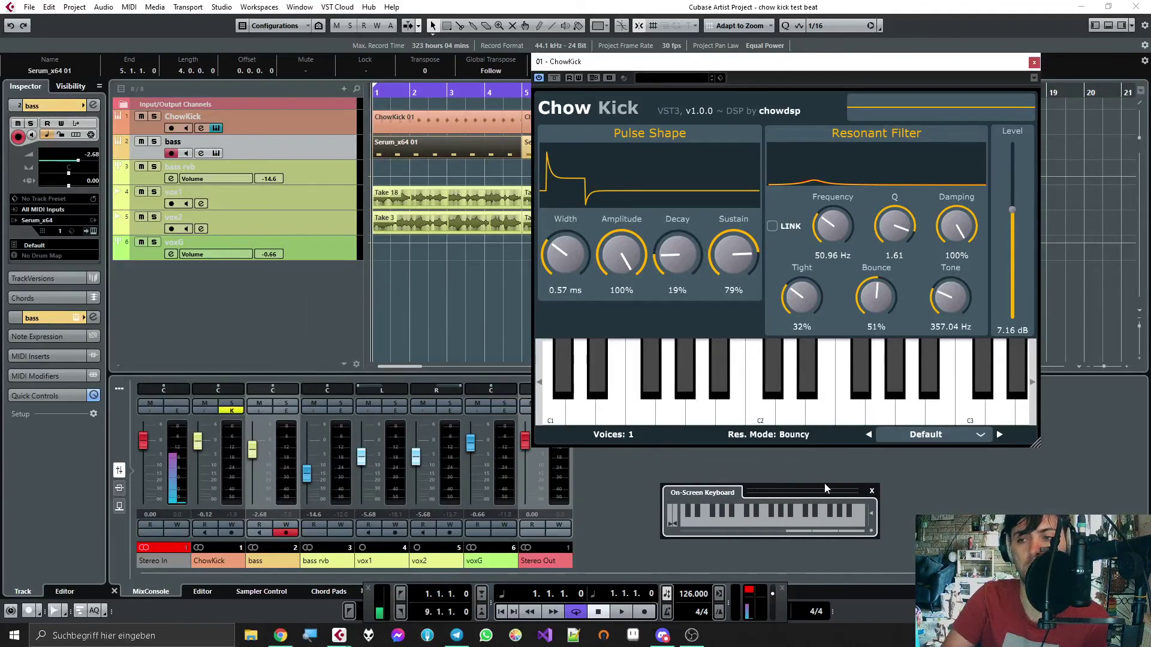
pyautogui.click(871, 490)
# Step: Audition notes from C1 up to C3 on ChowKick's keyboard to compare the kick across pitches
pyautogui.click(642, 405)
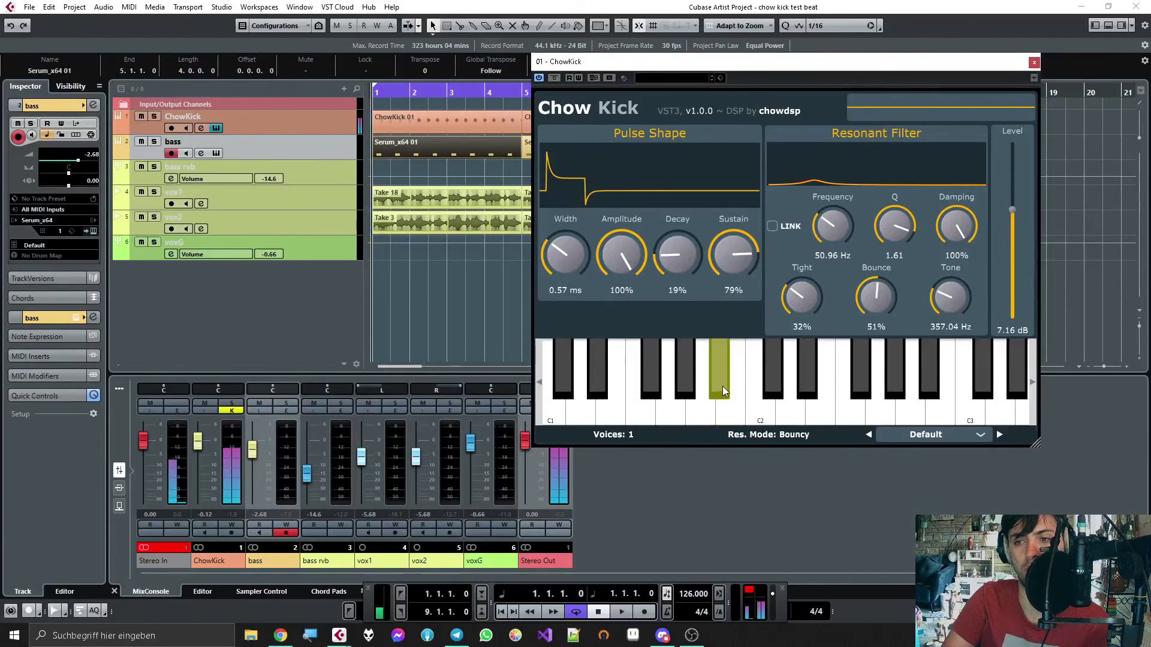
pyautogui.click(766, 402)
pyautogui.click(849, 413)
pyautogui.click(854, 369)
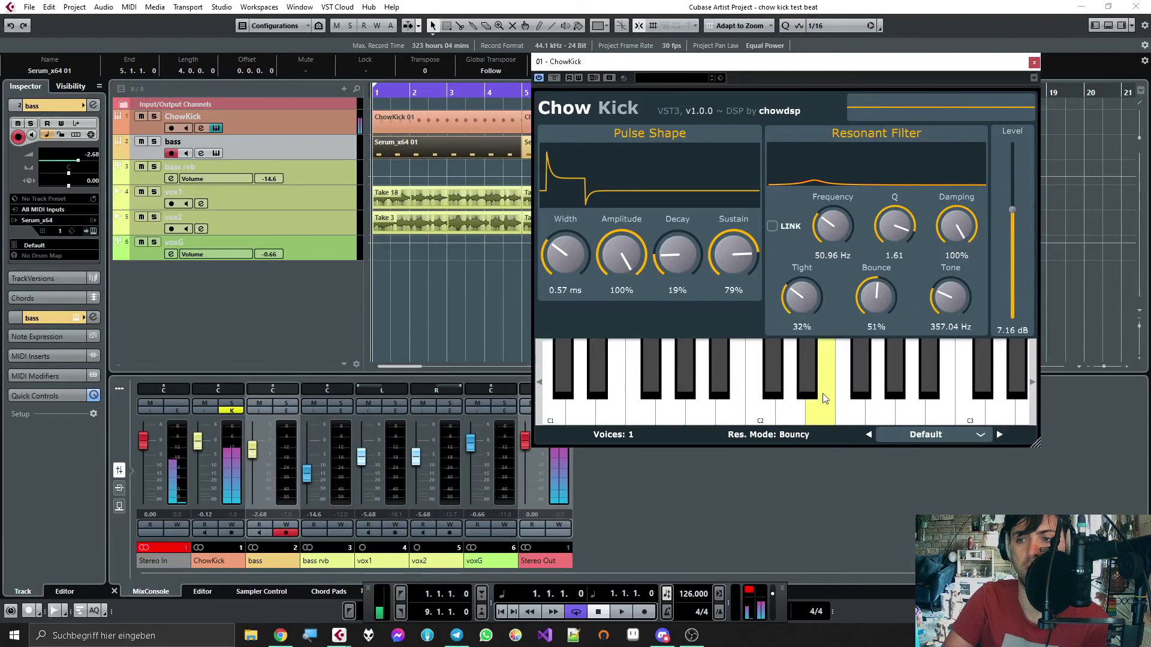
pyautogui.click(812, 379)
pyautogui.click(790, 410)
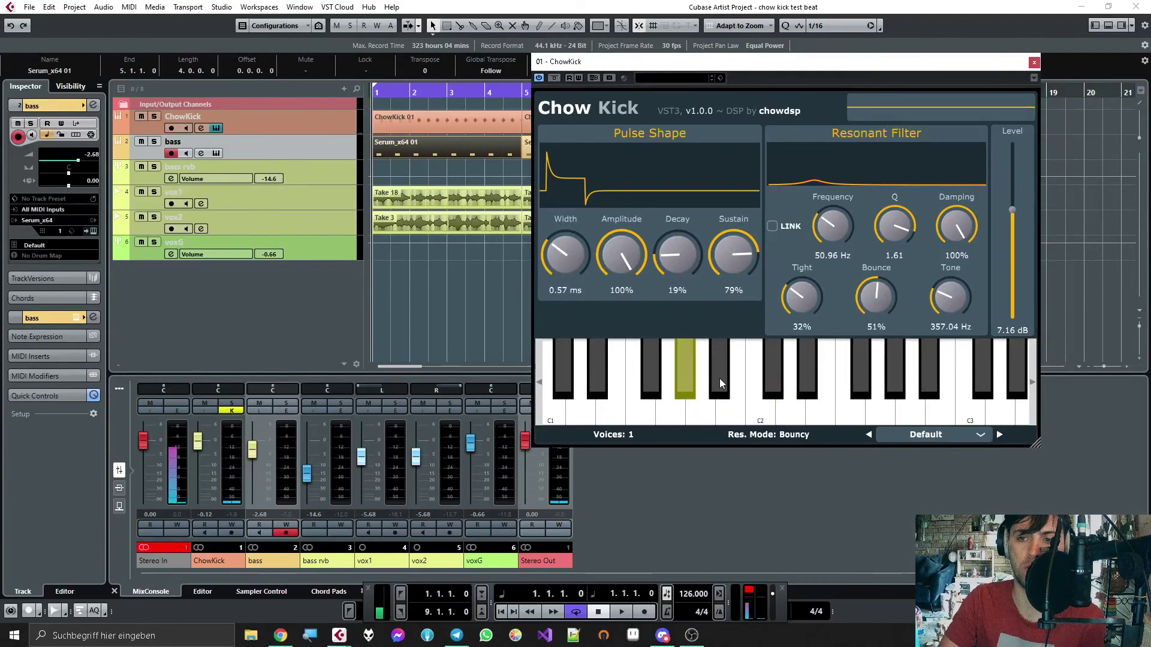
pyautogui.click(986, 393)
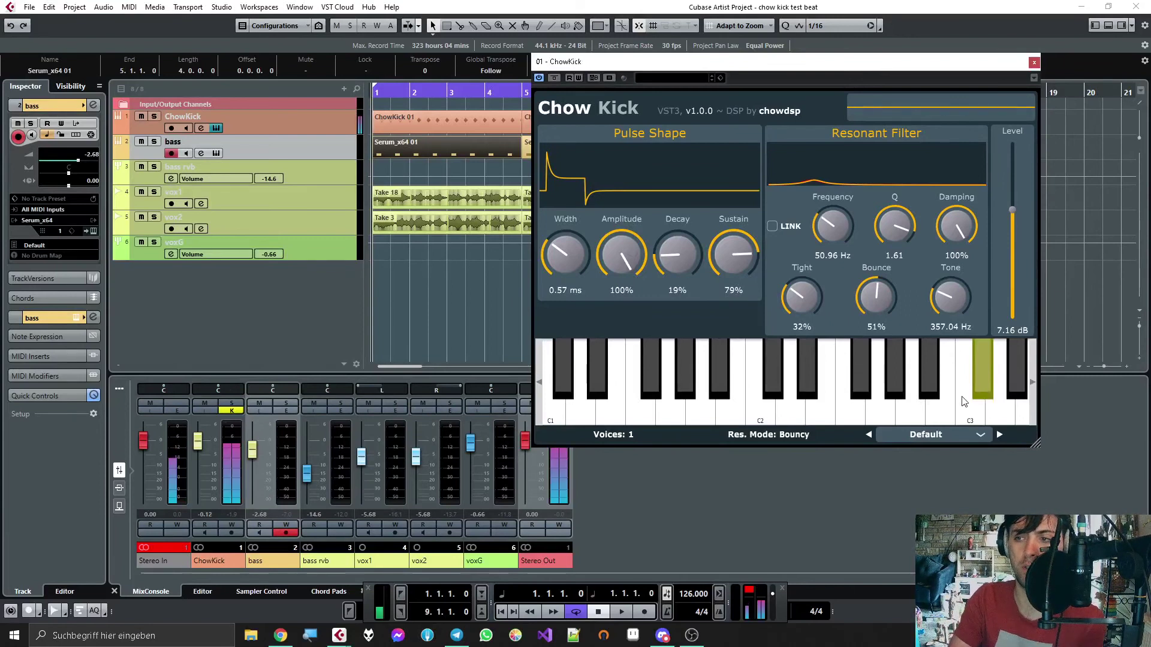
pyautogui.click(820, 407)
pyautogui.click(684, 377)
pyautogui.click(682, 410)
pyautogui.click(730, 386)
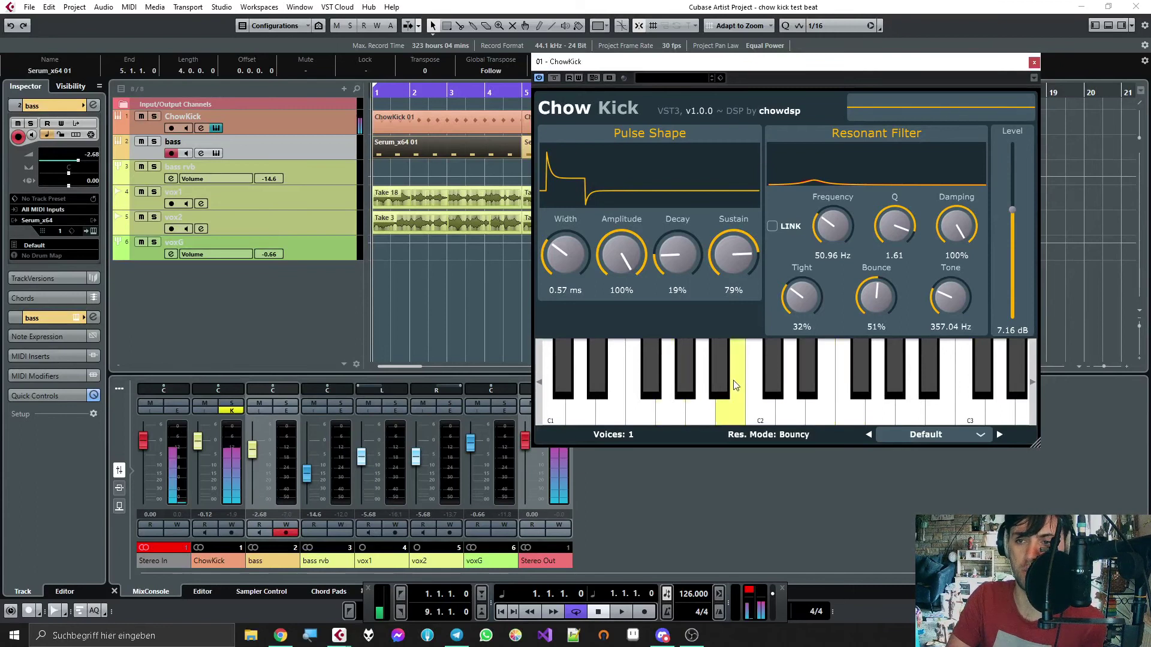
pyautogui.click(760, 408)
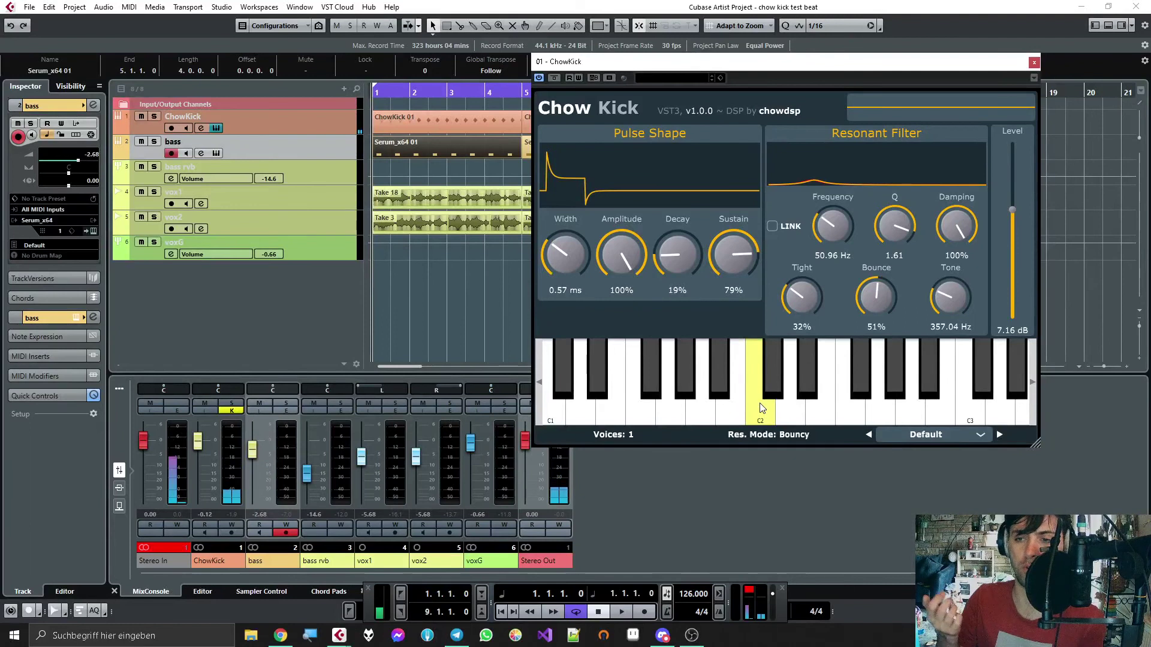
pyautogui.click(758, 399)
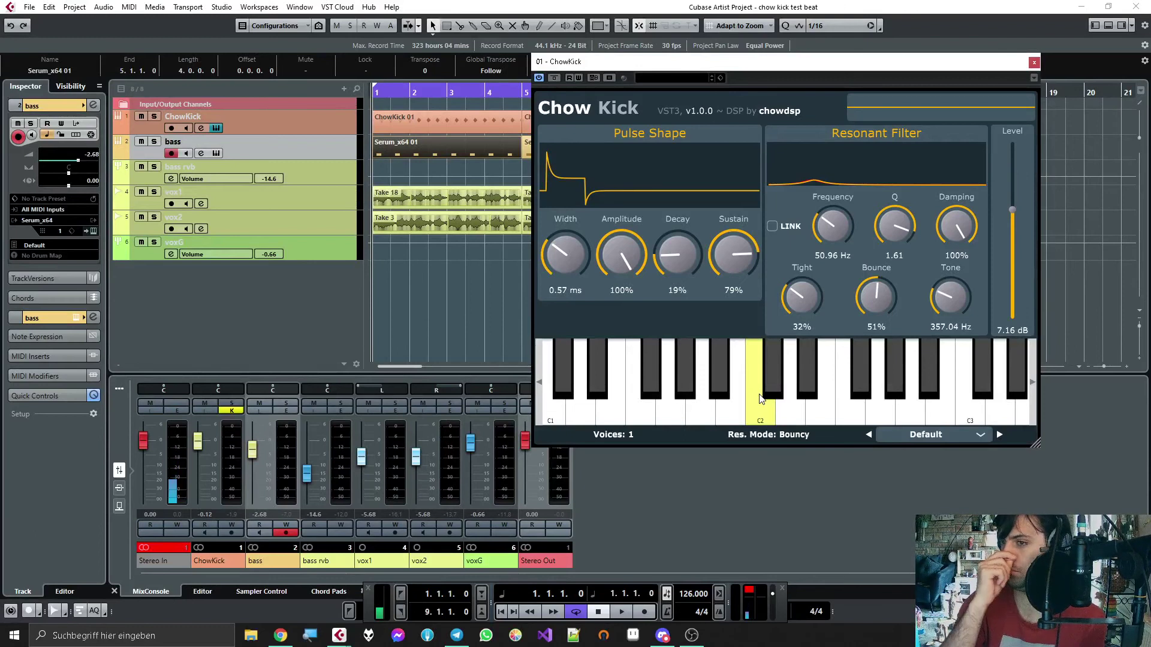
pyautogui.click(760, 398)
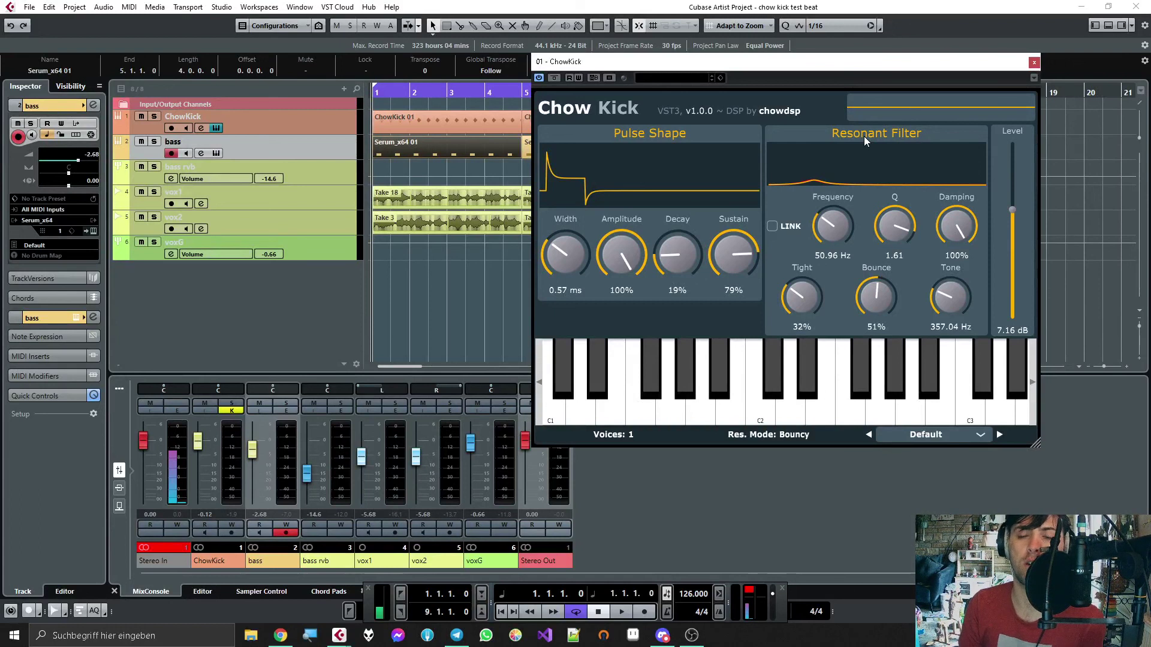
pyautogui.moveTo(860, 145)
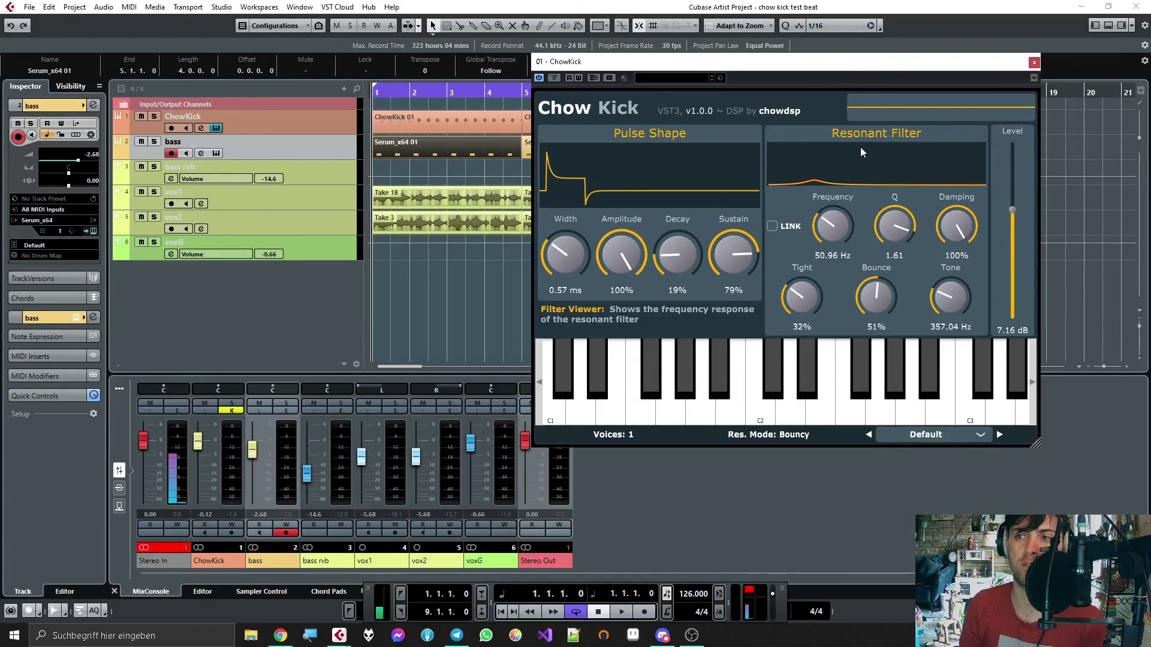